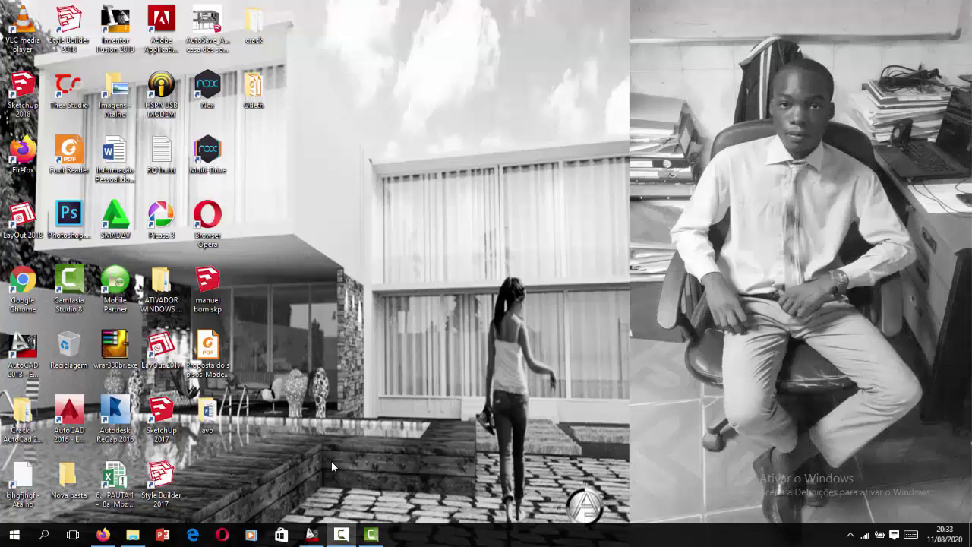
Step: Bring up the Camtasia Recorder control panel showing the recording timer
click(341, 534)
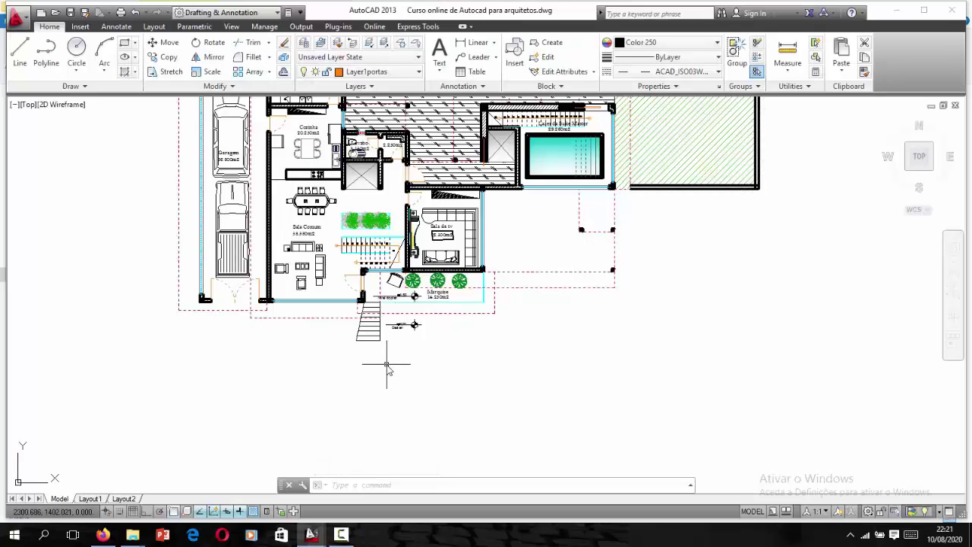
Step: Draw an Ortho horizontal line below the stairs, then erase it as unwanted
text(l)
key(Return)
click(379, 346)
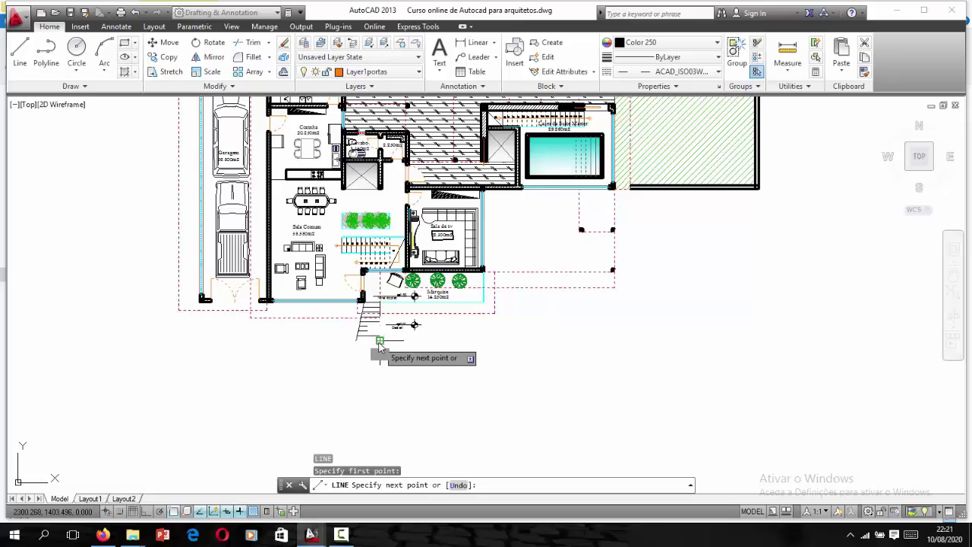
scroll(380, 340, down, 3)
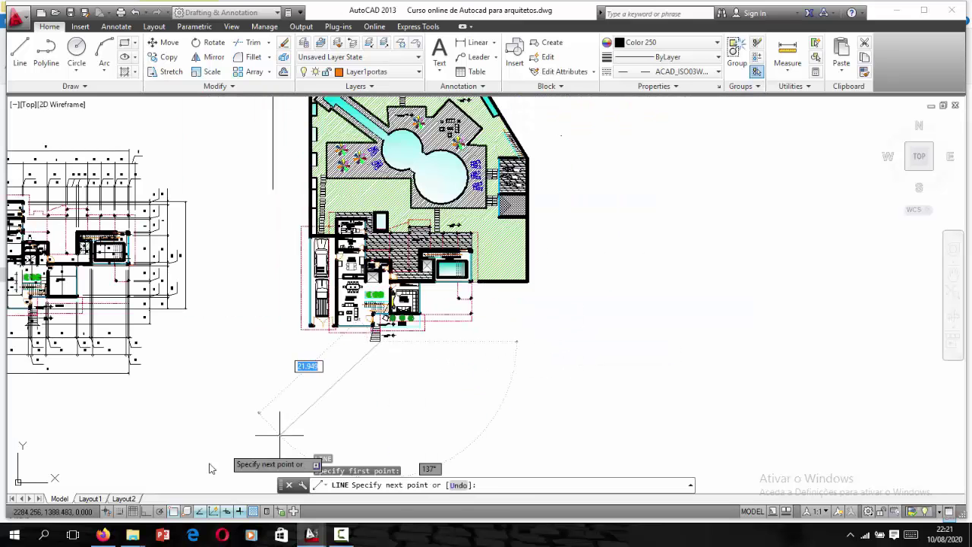
click(147, 512)
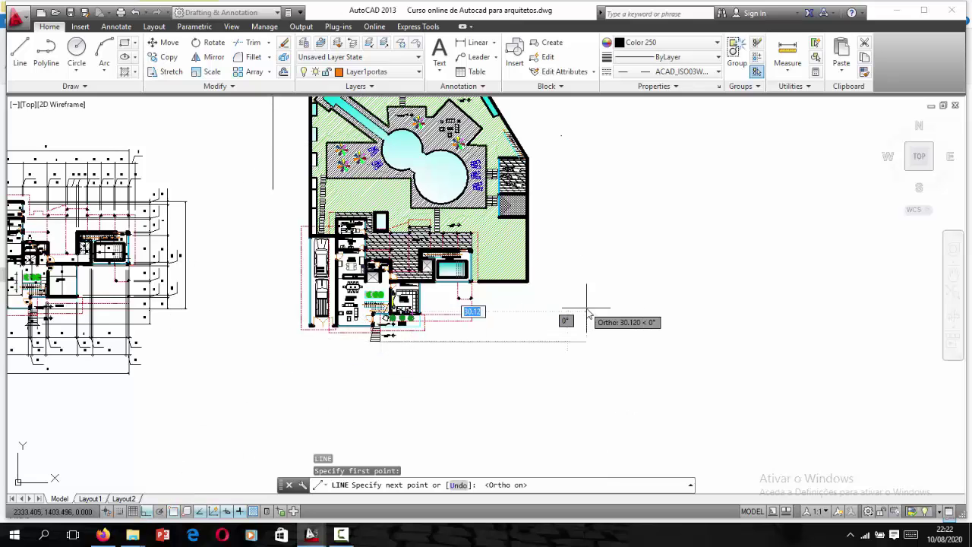
click(586, 308)
key(Return)
scroll(394, 361, up, 2)
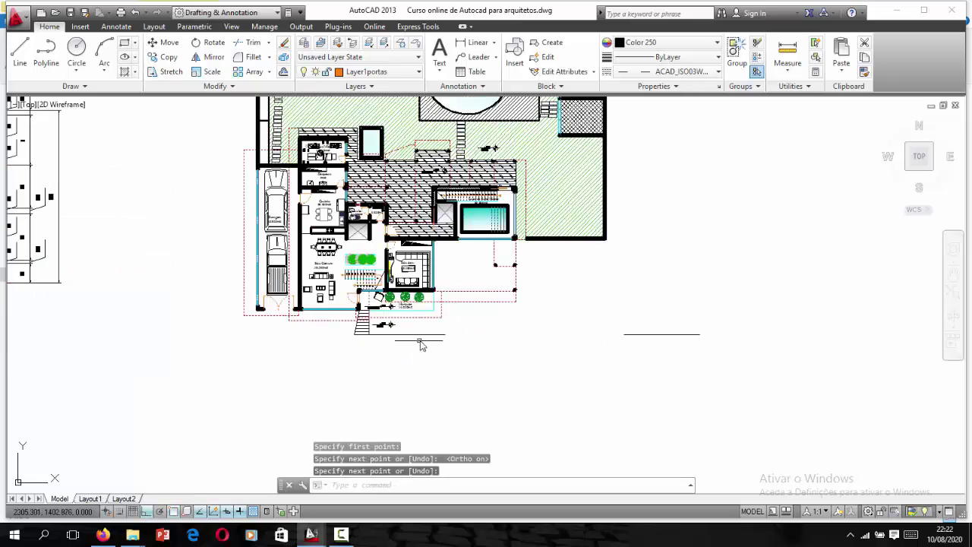
click(418, 334)
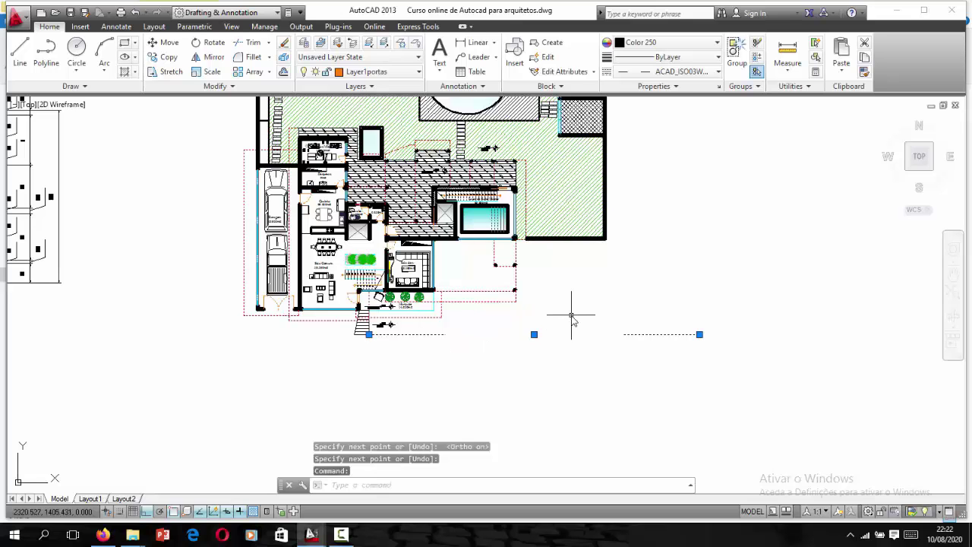
key(Delete)
Step: Draw a vertical line from the yard's right wall corner down below the plan
text(L)
key(Return)
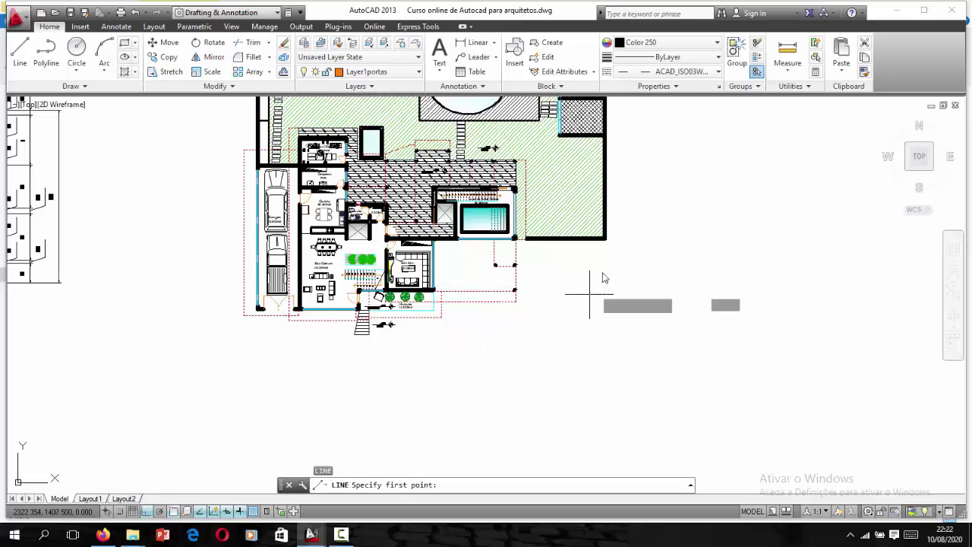
scroll(602, 250, up, 5)
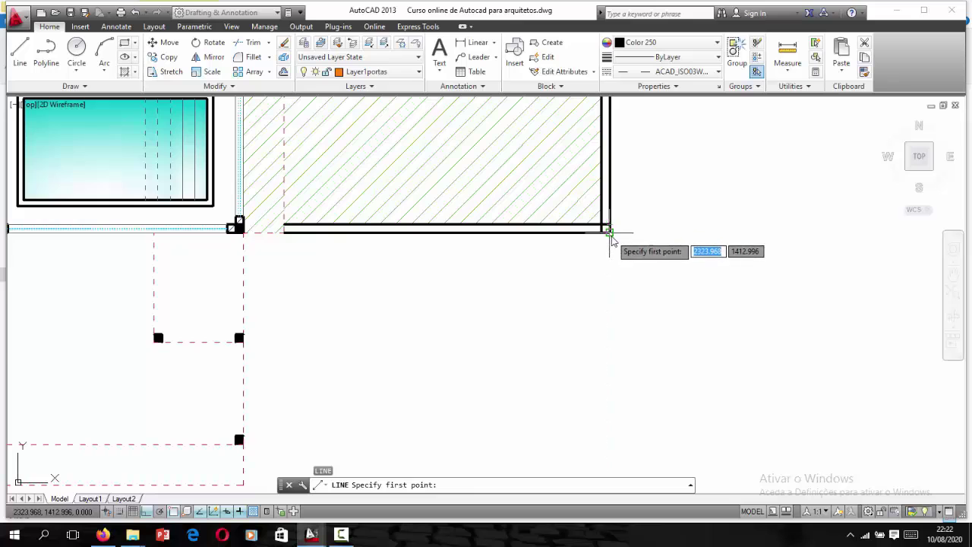
click(610, 227)
scroll(612, 231, down, 5)
click(612, 404)
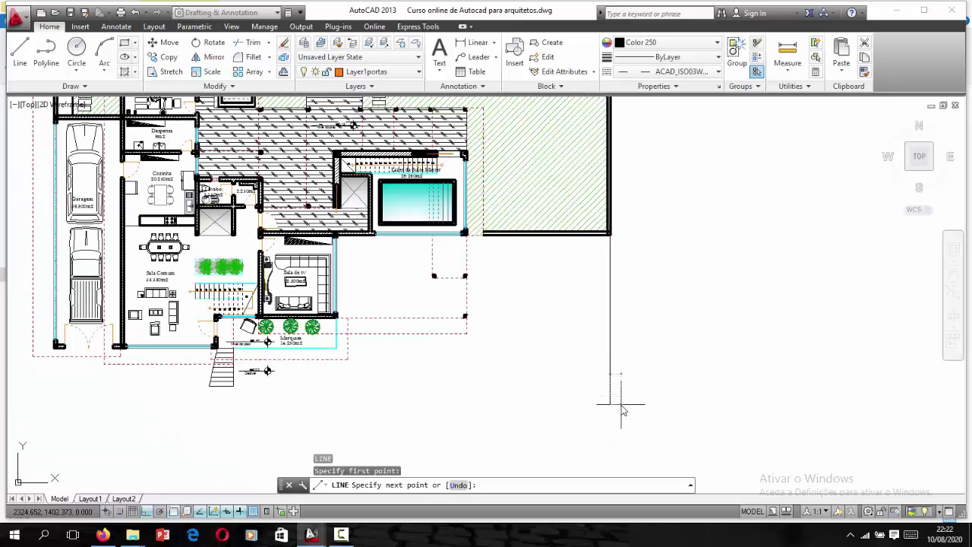
key(Return)
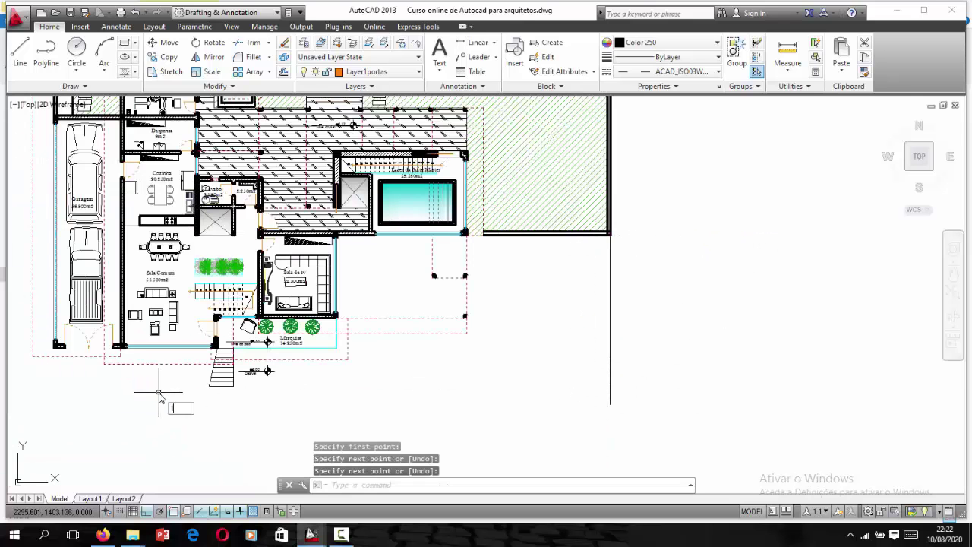
Step: Draw a short horizontal line rightward from the bottom of the stairs
text(l)
key(Return)
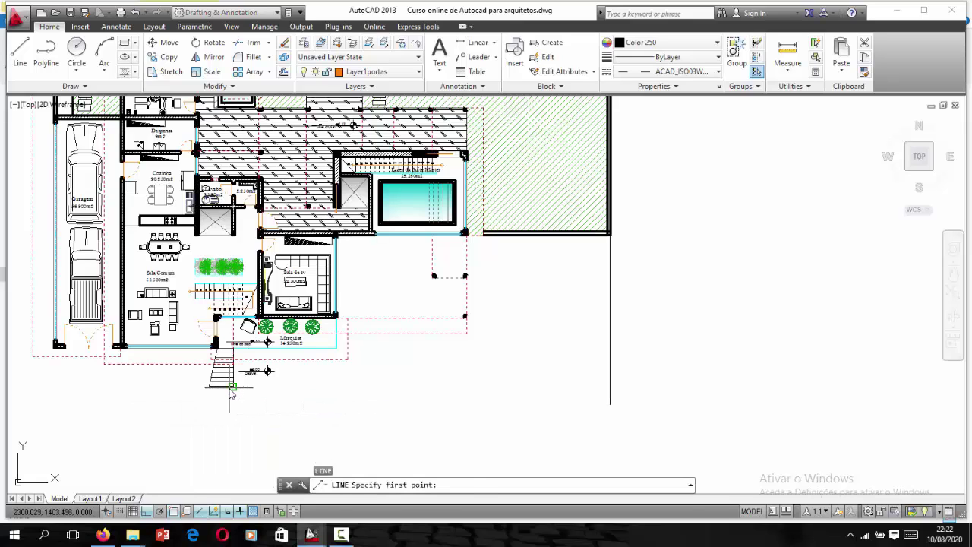
click(230, 386)
click(291, 389)
key(Return)
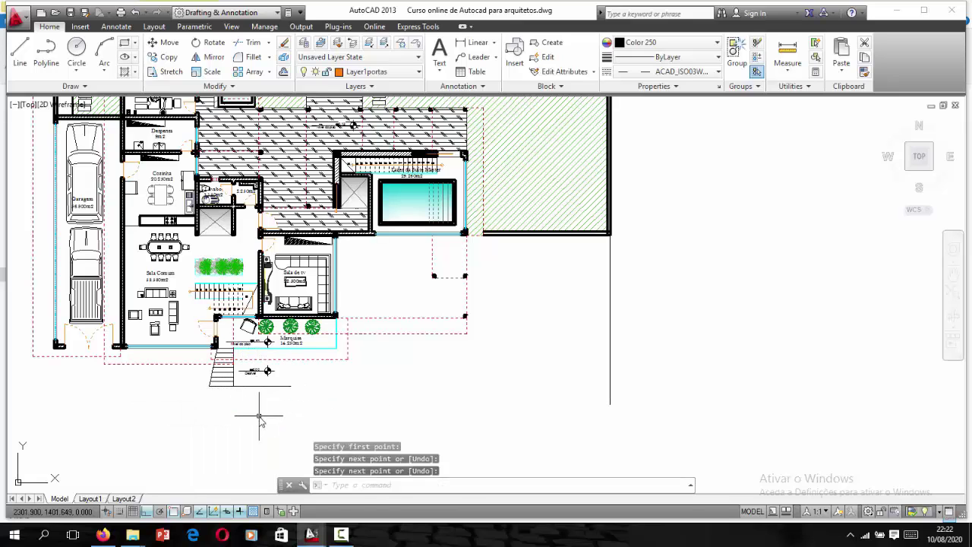
Step: Fillet the stair's horizontal line and the vertical boundary line into a sharp corner
text(f)
key(Return)
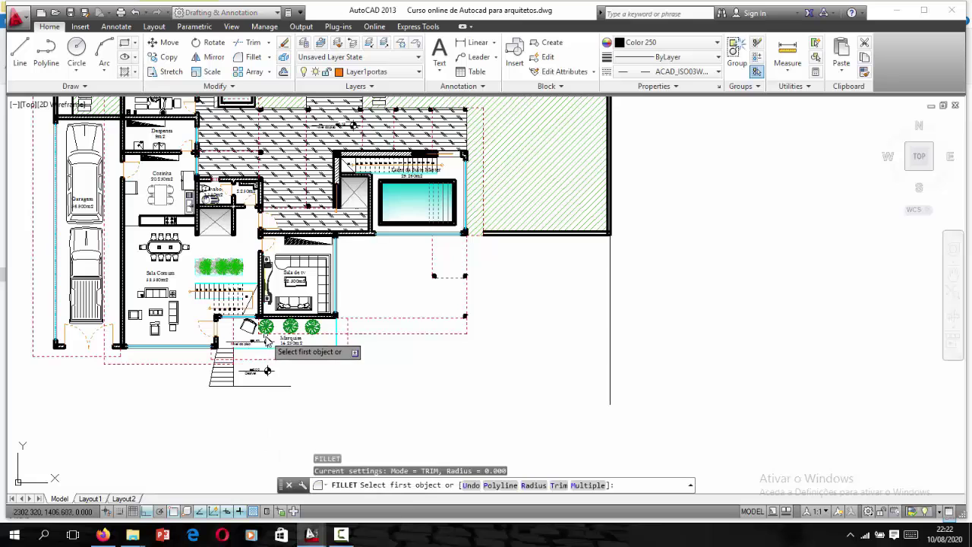
click(267, 387)
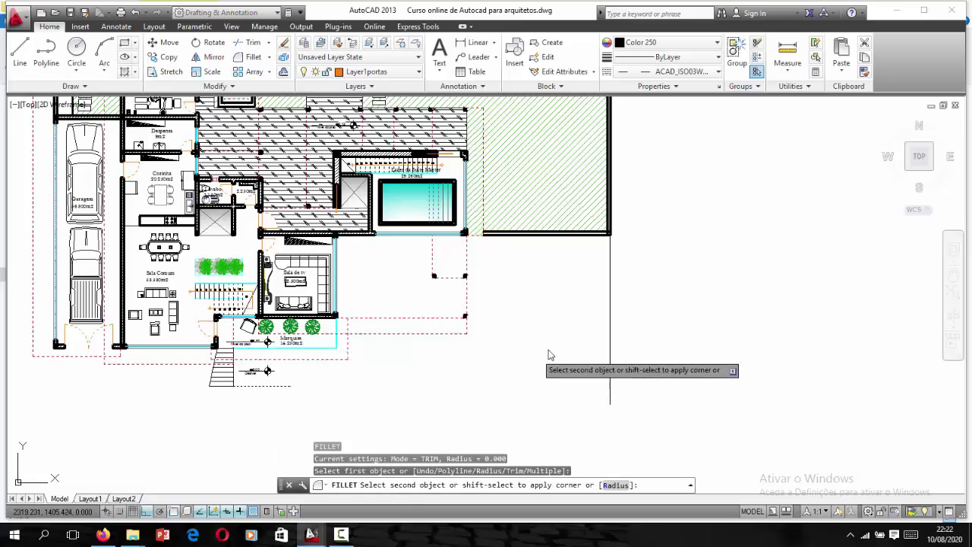
click(612, 325)
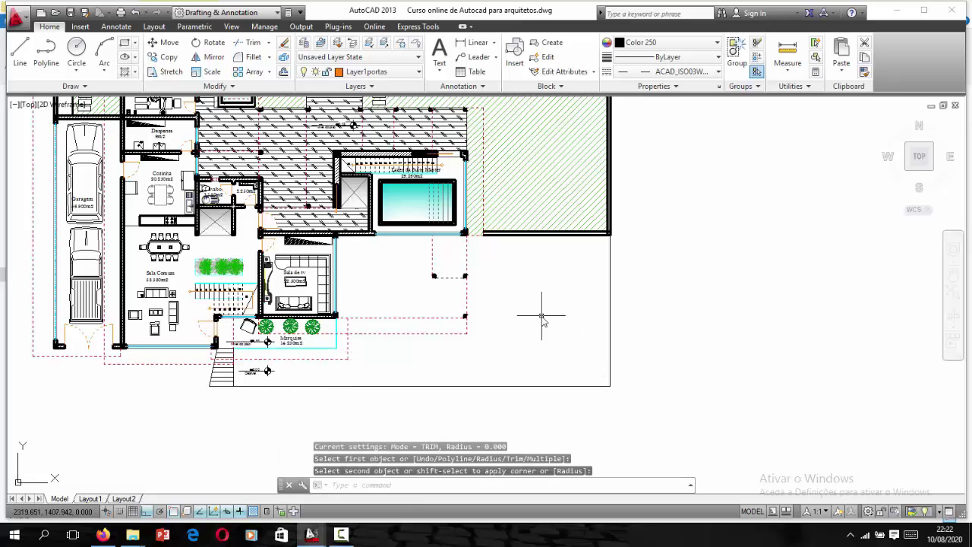
scroll(347, 340, down, 3)
scroll(353, 346, up, 1)
scroll(353, 345, up, 3)
scroll(394, 337, down, 3)
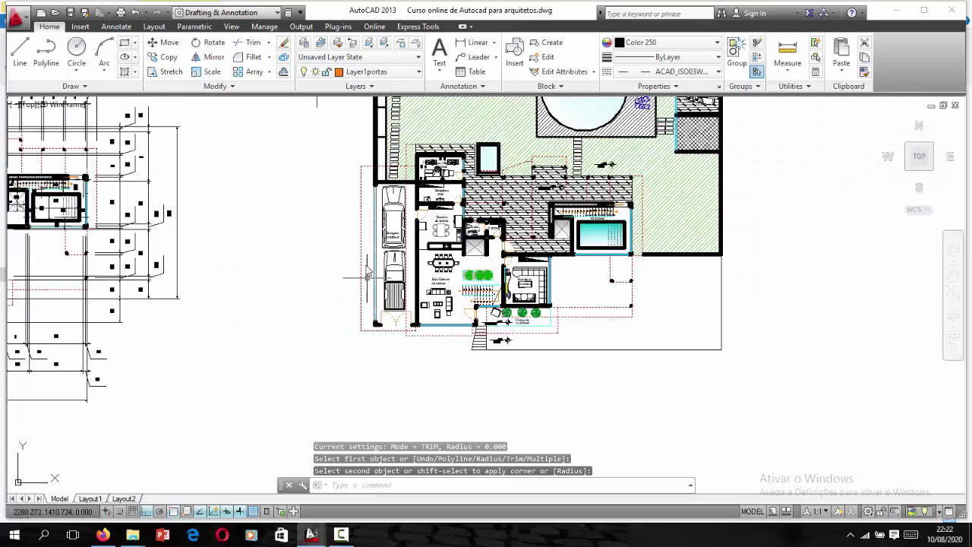
scroll(529, 357, down, 1)
scroll(618, 341, up, 1)
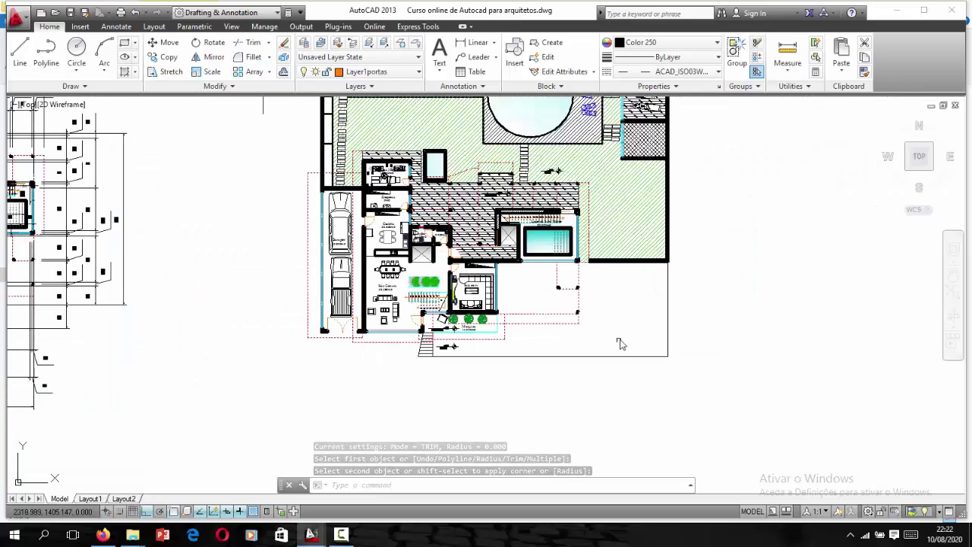
scroll(642, 330, up, 2)
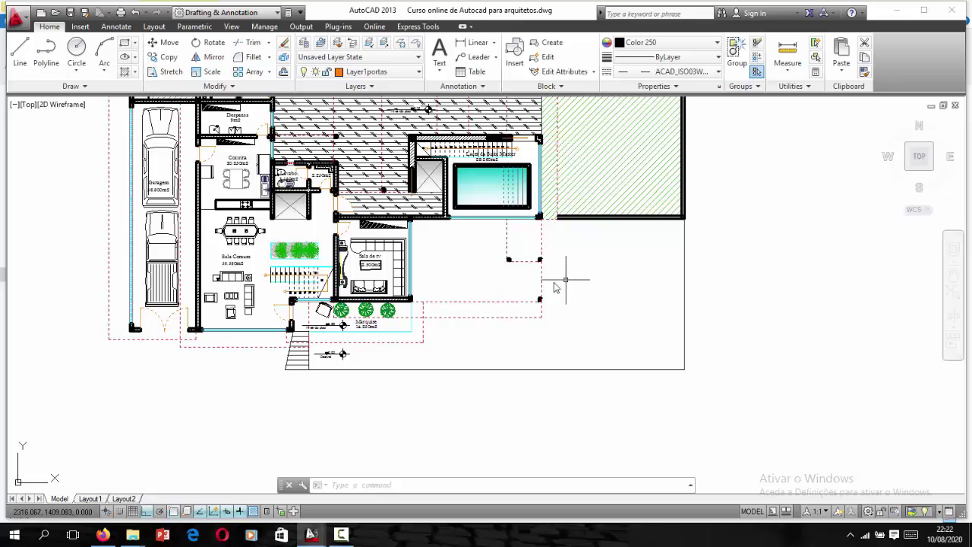
scroll(615, 332, down, 4)
scroll(603, 323, up, 2)
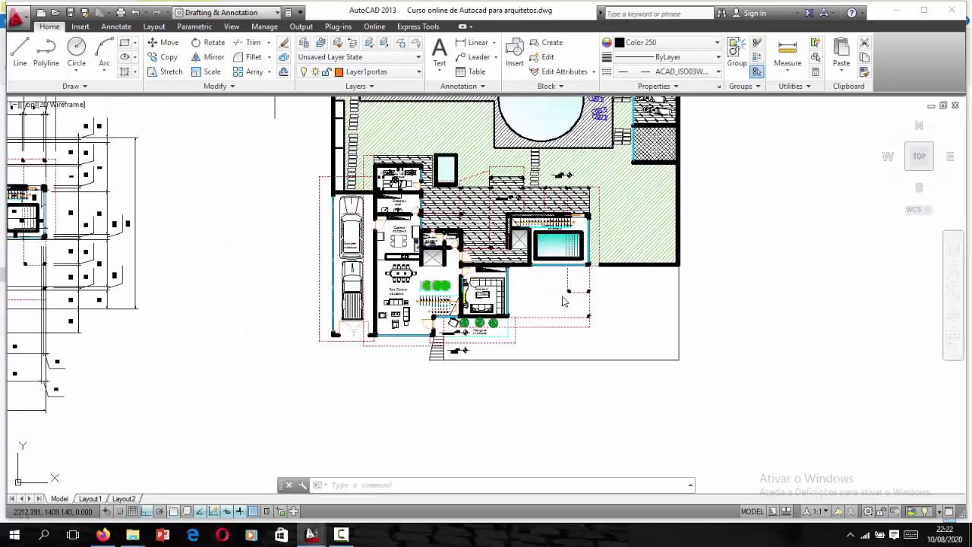
scroll(585, 307, down, 1)
scroll(582, 304, up, 1)
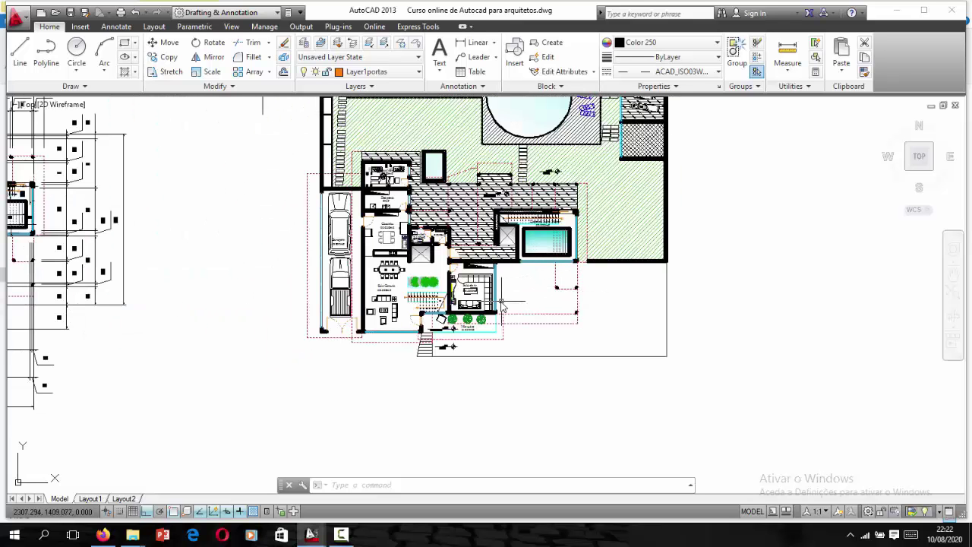
scroll(498, 335, up, 2)
scroll(506, 342, up, 2)
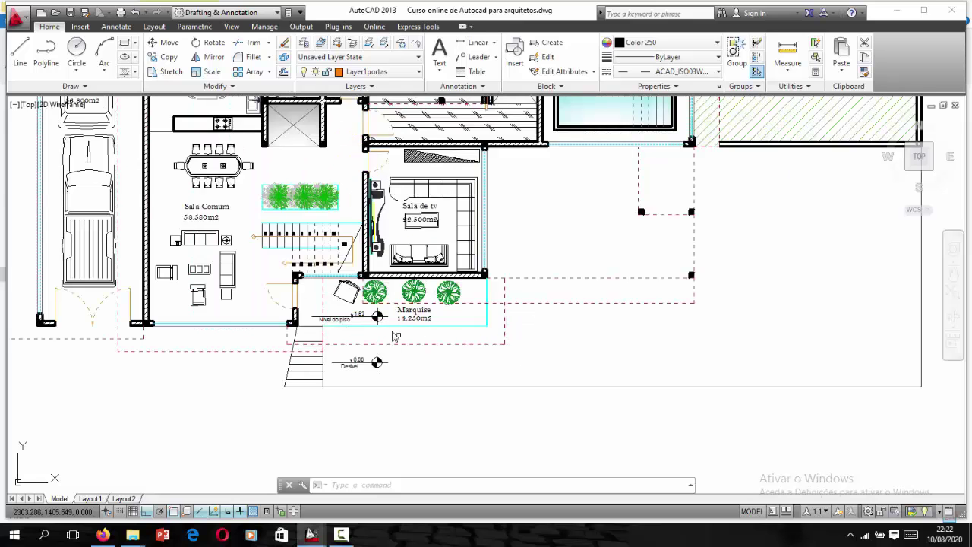
scroll(397, 338, down, 2)
scroll(448, 331, down, 2)
scroll(448, 331, up, 2)
scroll(410, 309, up, 2)
text(L)
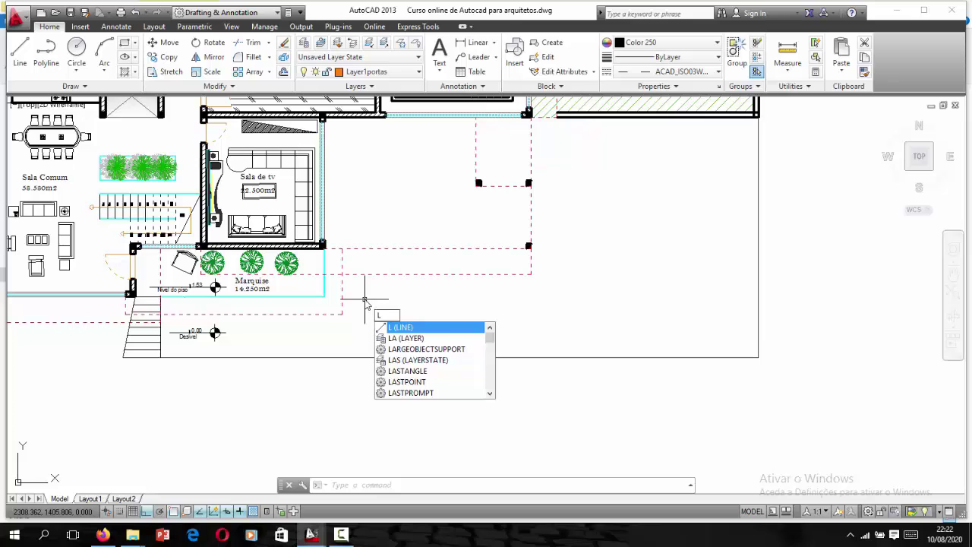
Step: Draw a horizontal line from the Marquise corner to past the right boundary
key(Return)
scroll(328, 302, up, 1)
scroll(327, 301, up, 1)
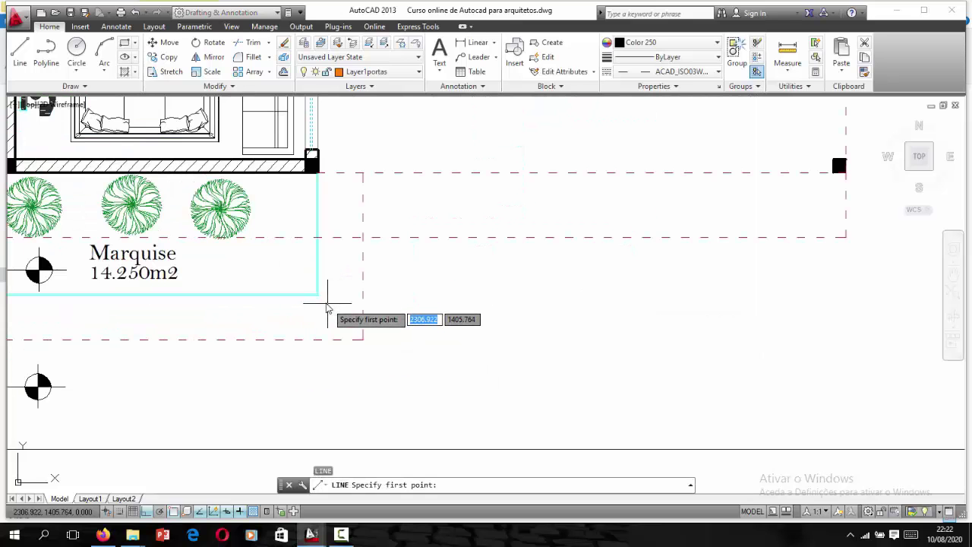
click(319, 300)
scroll(327, 297, down, 2)
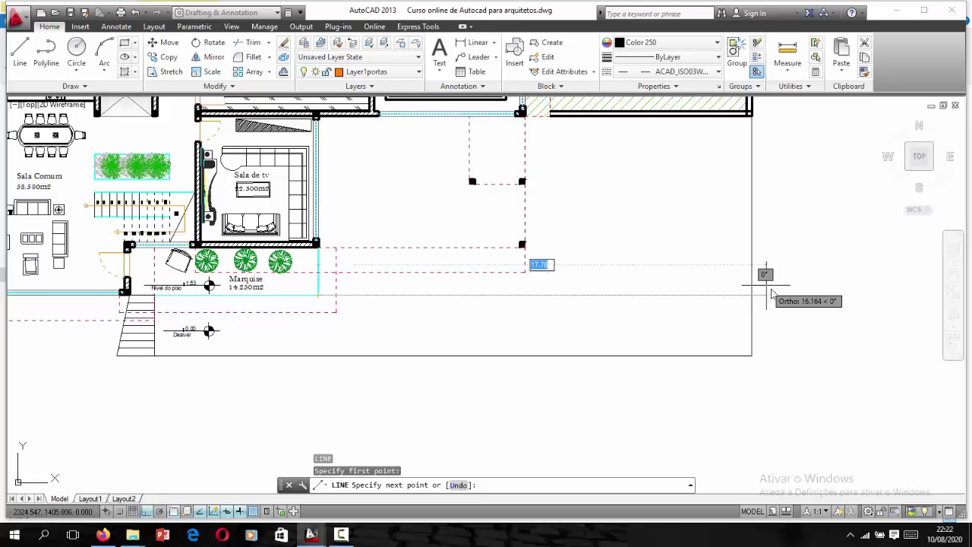
click(759, 295)
key(Return)
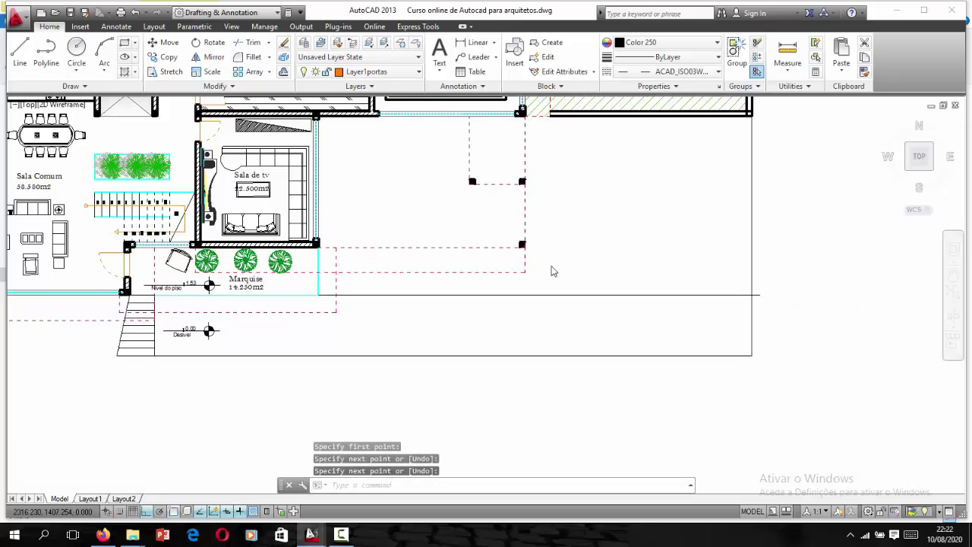
scroll(551, 271, down, 2)
scroll(600, 278, up, 1)
scroll(605, 278, up, 4)
scroll(601, 316, up, 3)
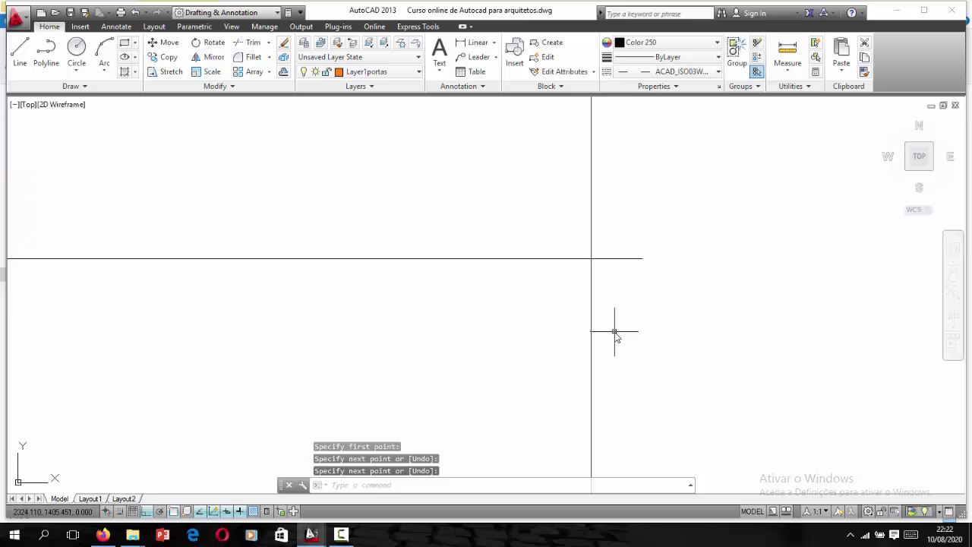
Step: Trim the line's stub beyond the vertical boundary line
text(tr)
key(Return)
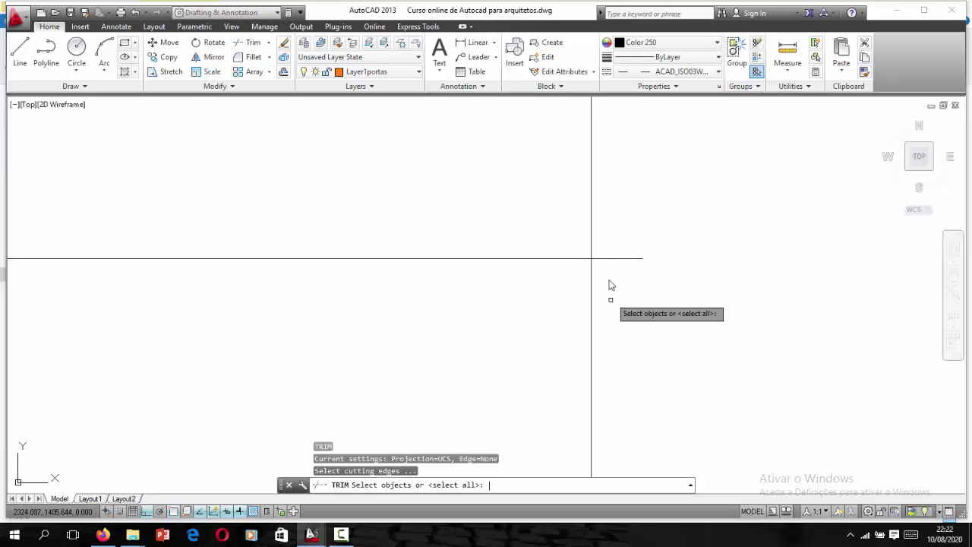
key(Return)
click(604, 258)
scroll(603, 262, down, 2)
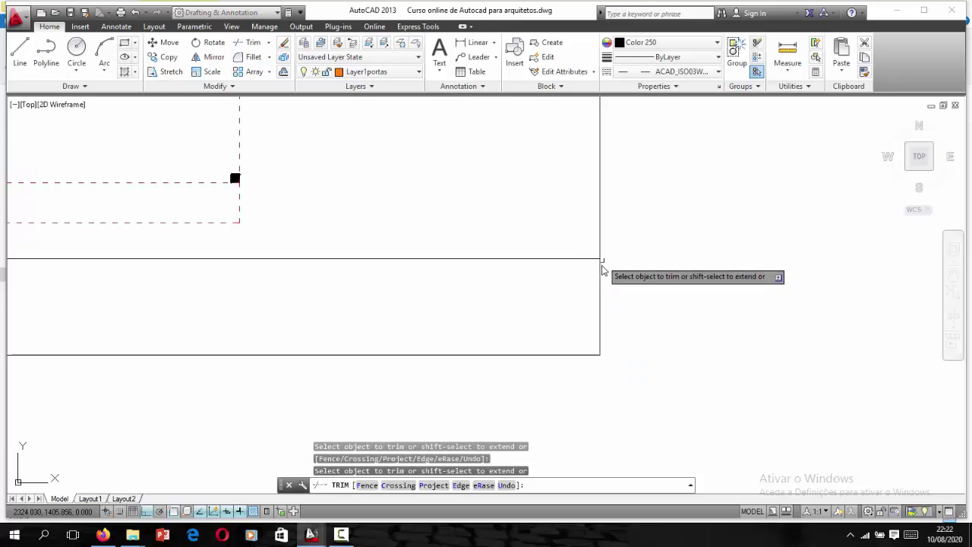
scroll(577, 300, down, 4)
scroll(237, 323, down, 2)
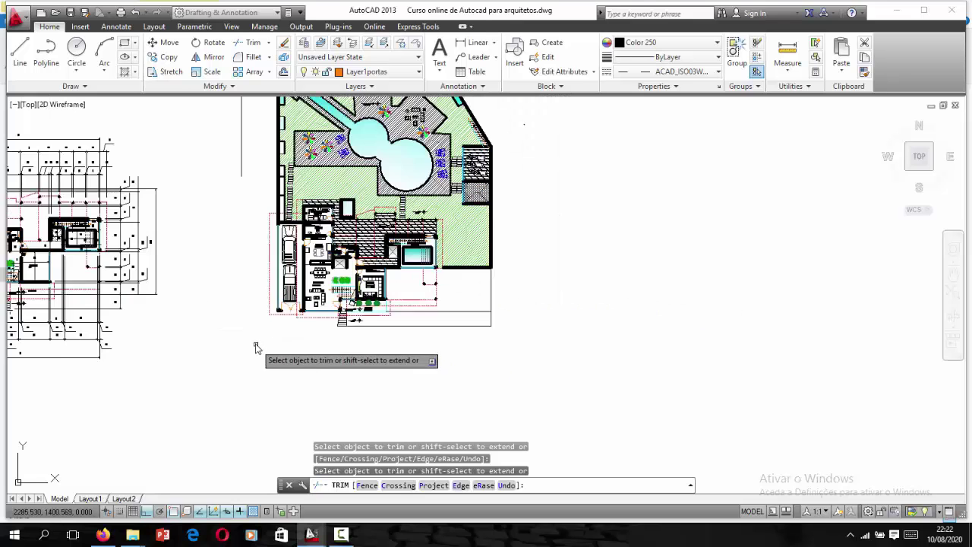
scroll(245, 351, down, 2)
scroll(235, 316, up, 4)
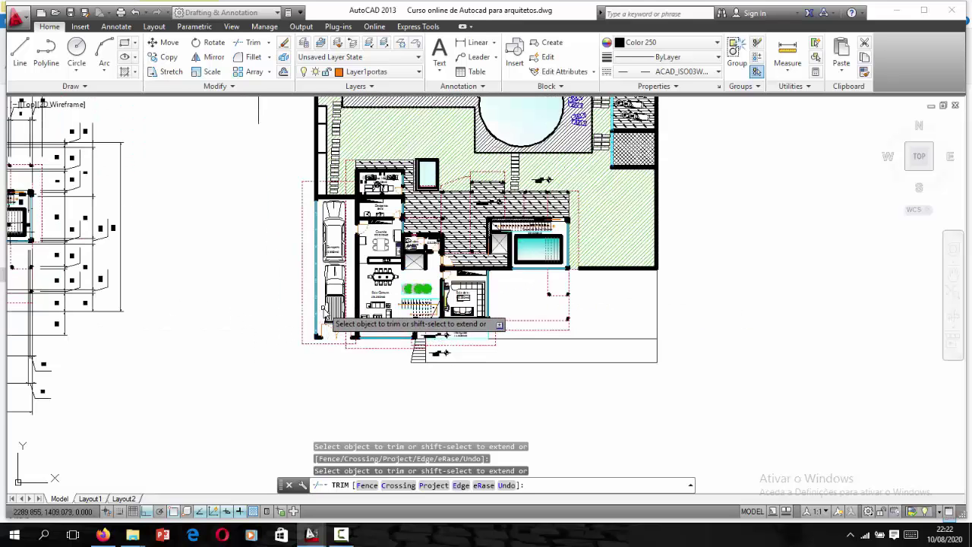
key(Escape)
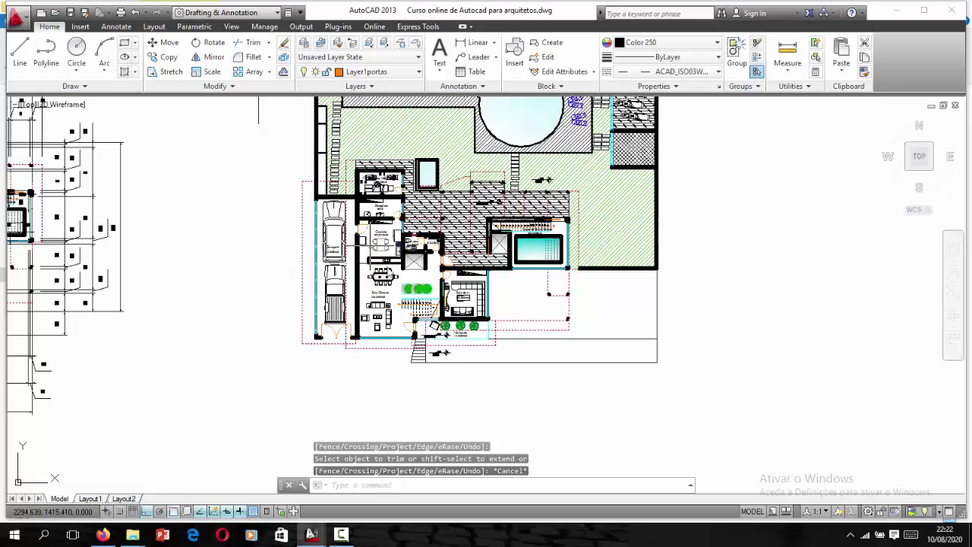
scroll(341, 244, down, 4)
Step: Draw a 1.53-long line leftward from the garage's top wall corner
scroll(354, 281, up, 2)
scroll(357, 258, up, 2)
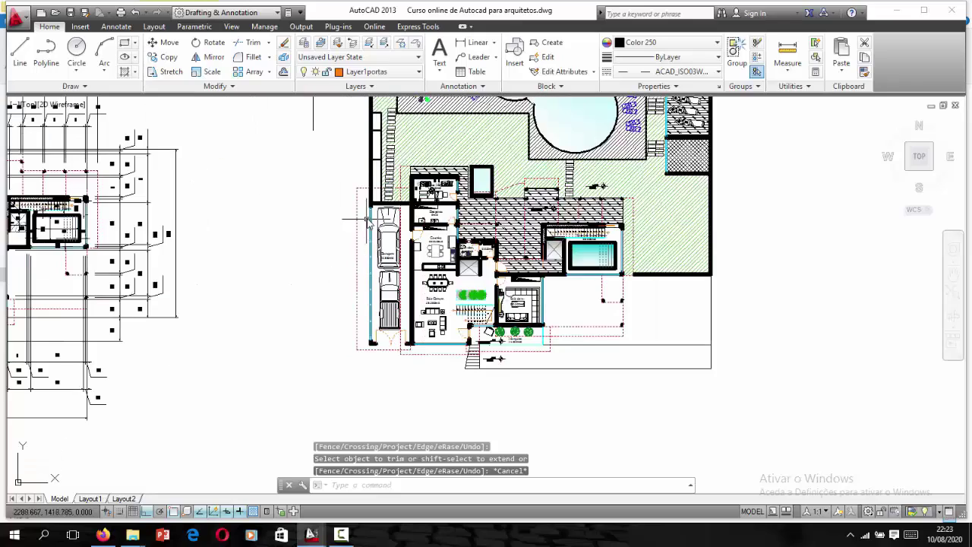
scroll(367, 220, up, 2)
scroll(368, 213, up, 2)
scroll(358, 219, down, 2)
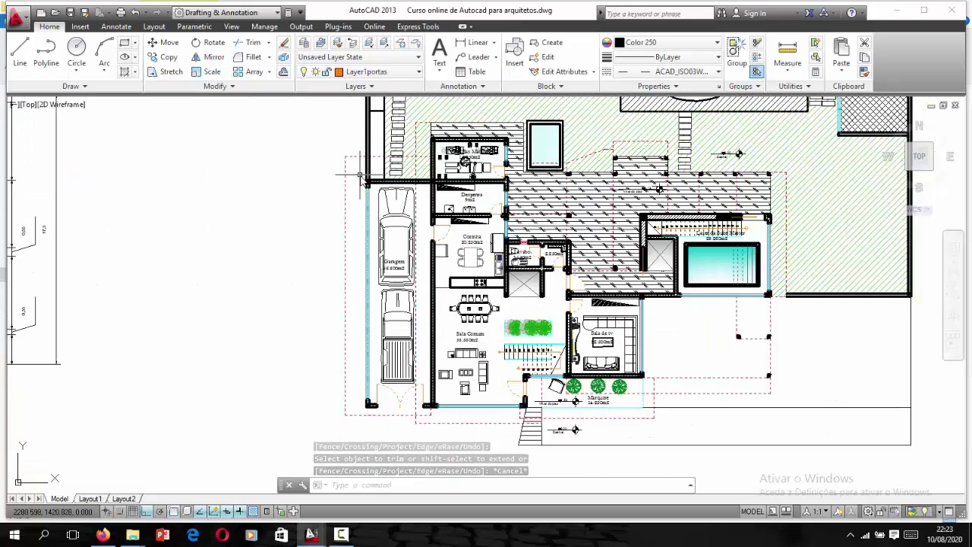
scroll(354, 221, down, 1)
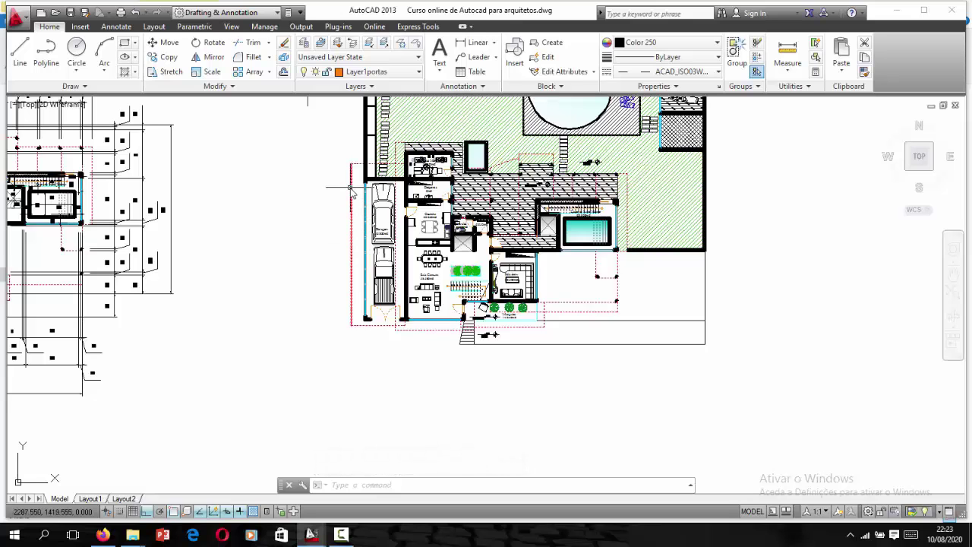
text(l)
scroll(353, 186, up, 2)
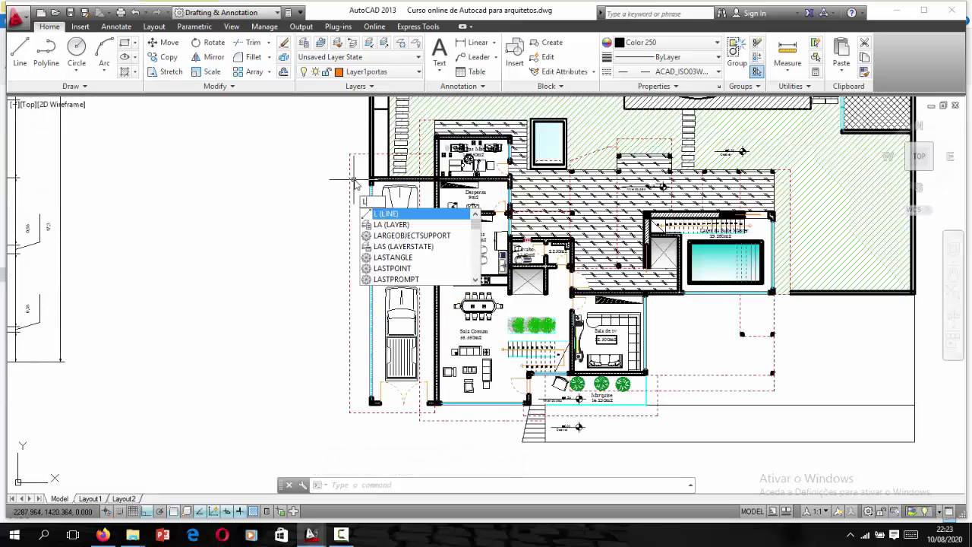
key(Return)
scroll(371, 191, up, 3)
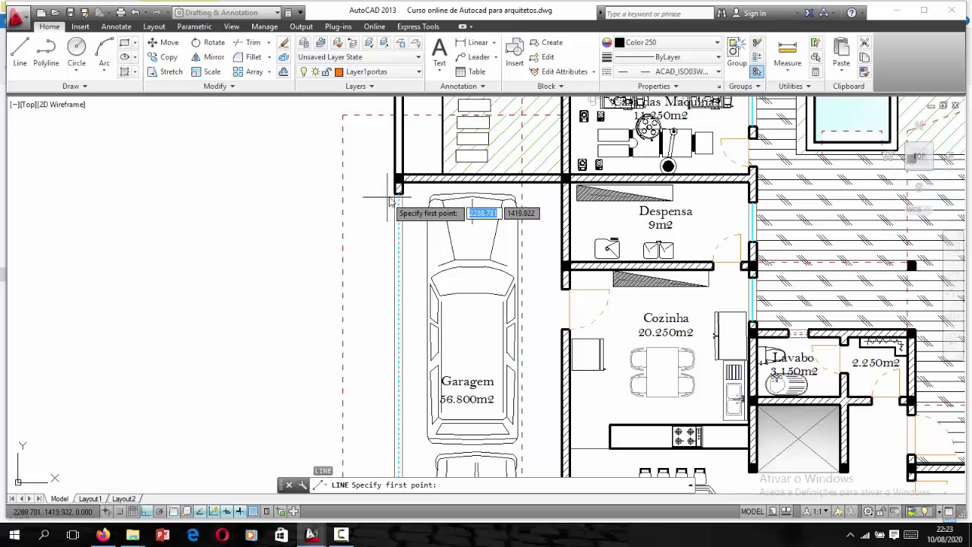
click(394, 196)
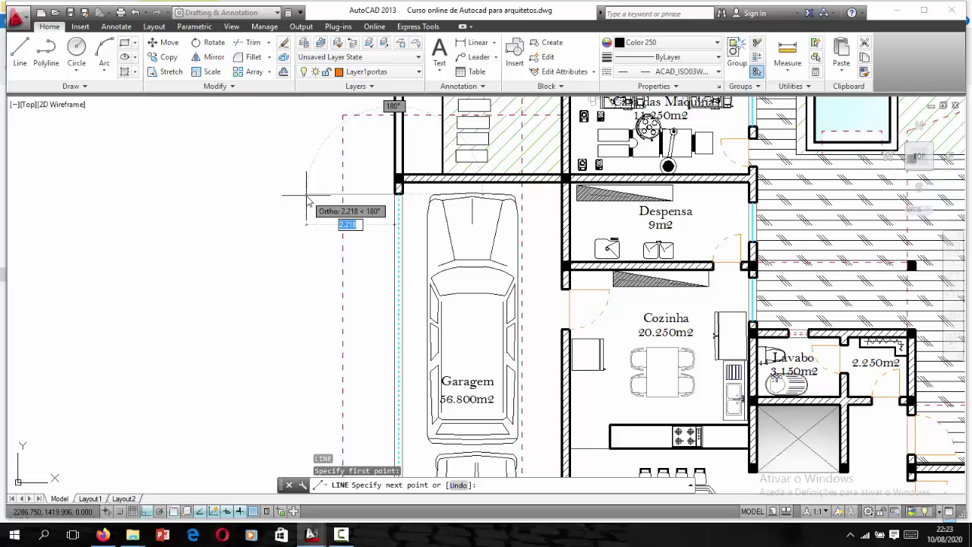
scroll(308, 199, down, 4)
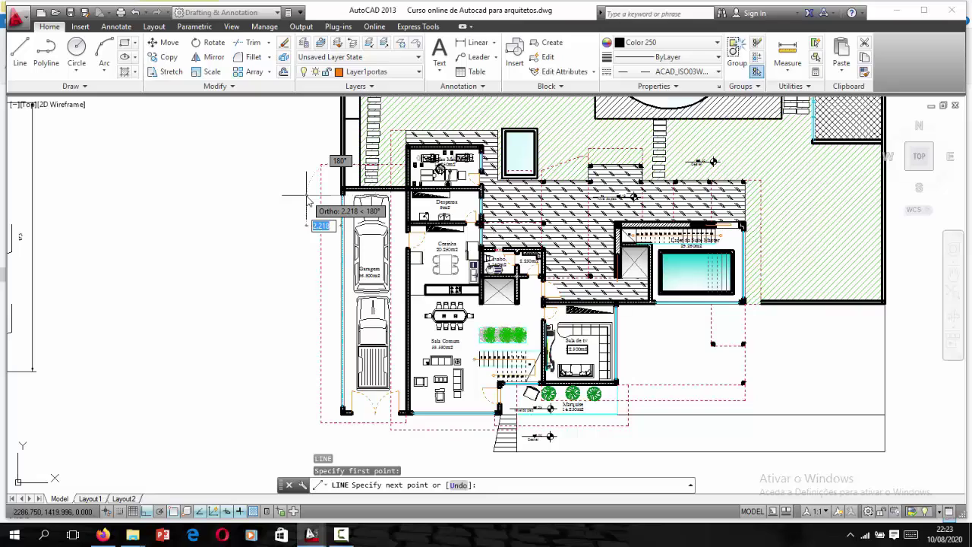
text(1)
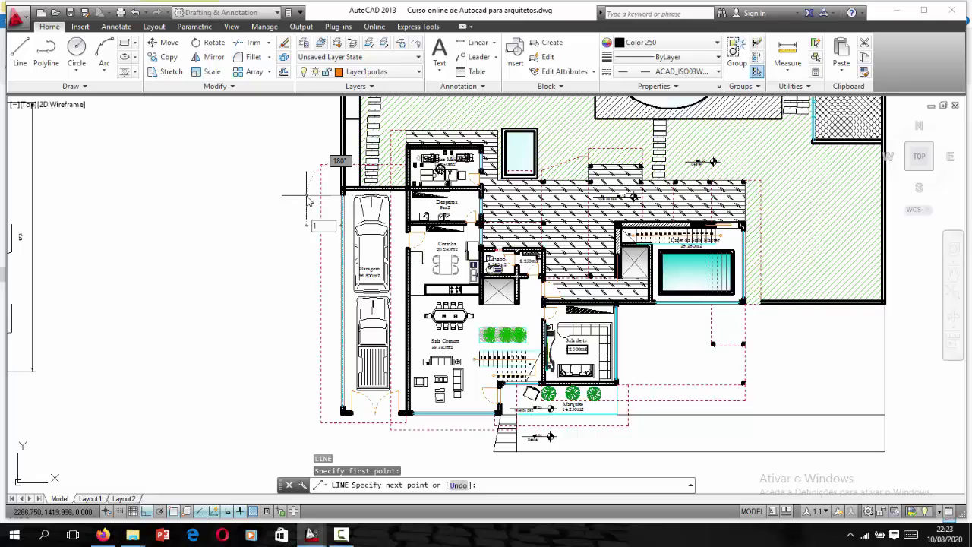
text(.53)
key(Return)
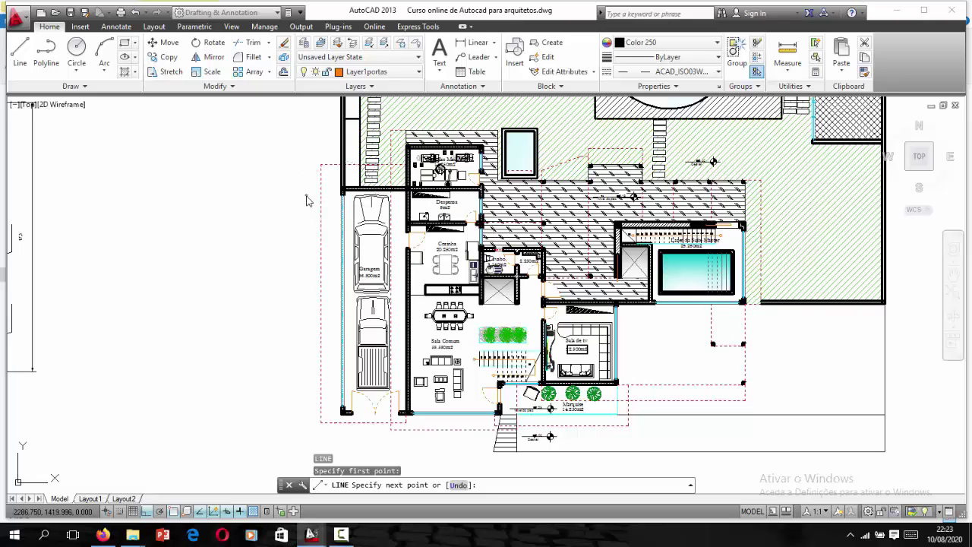
key(Return)
scroll(308, 202, up, 5)
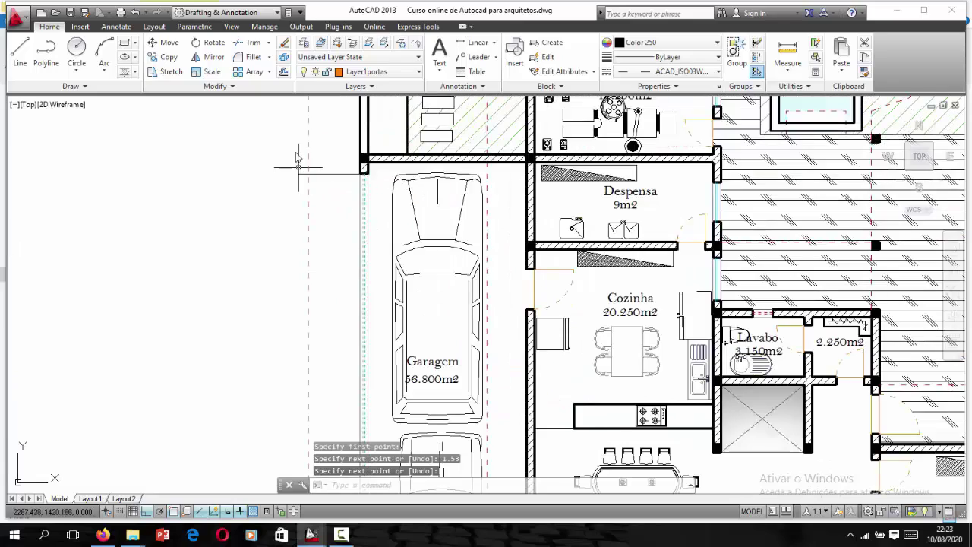
scroll(287, 190, down, 5)
scroll(287, 190, up, 5)
scroll(284, 189, down, 5)
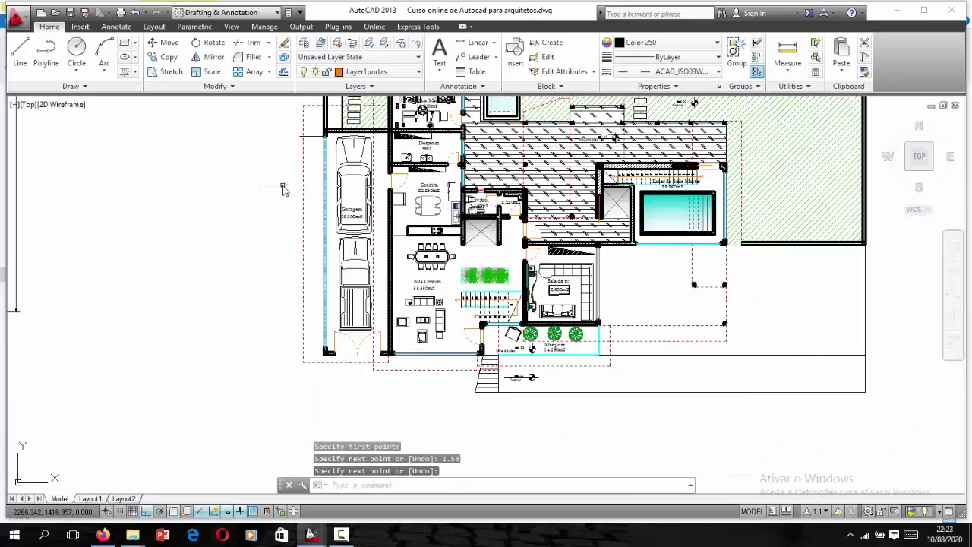
Step: Draw a vertical line up from that segment's end and grab its bottom grip
text(l)
key(Return)
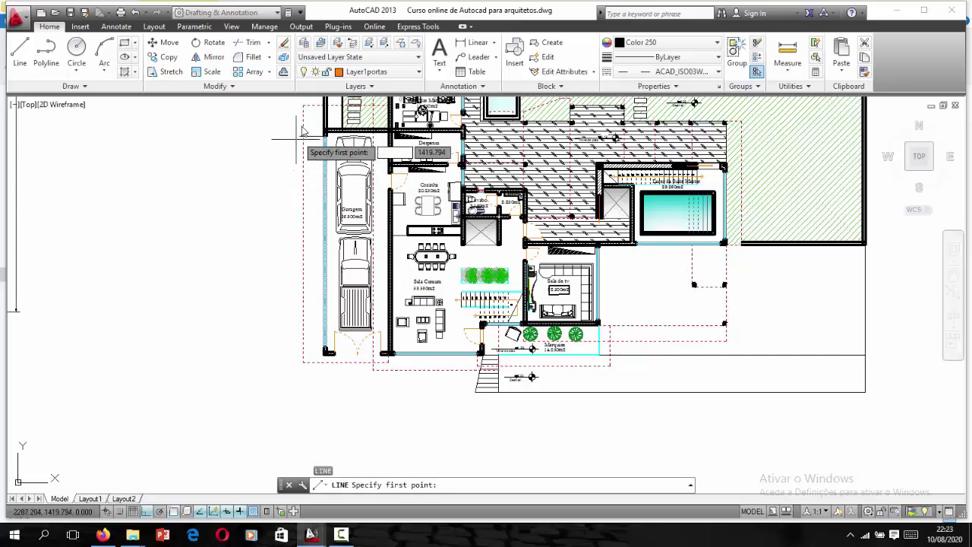
scroll(308, 128, up, 4)
scroll(307, 128, up, 2)
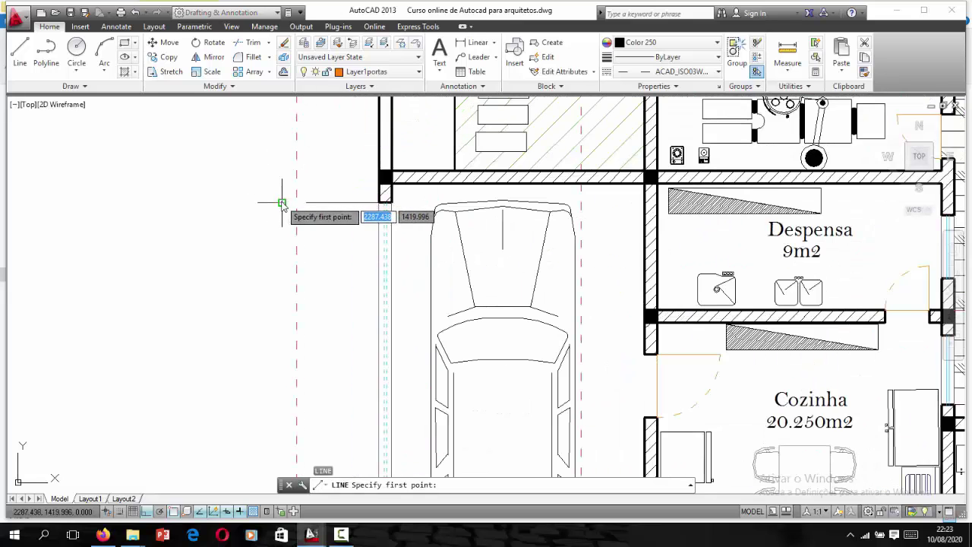
click(282, 203)
click(282, 131)
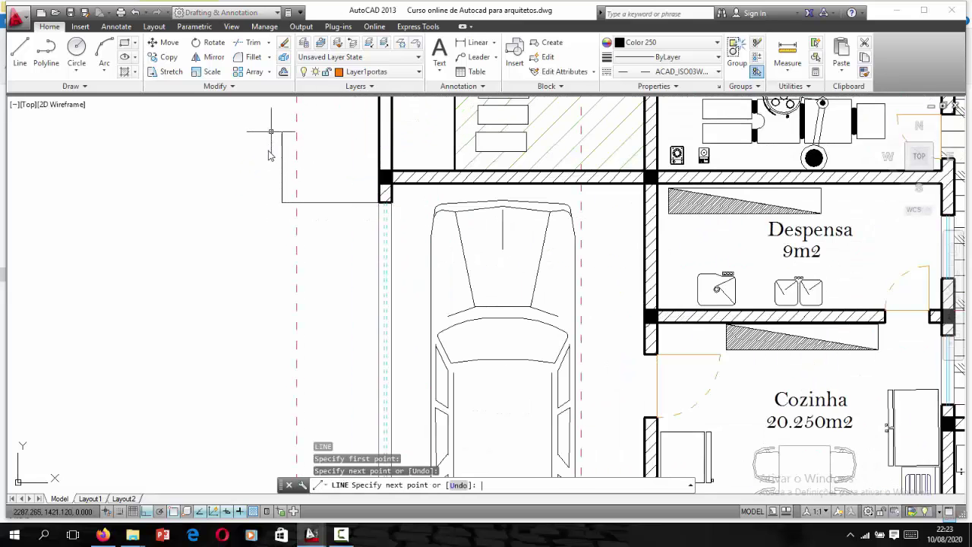
key(Return)
click(282, 198)
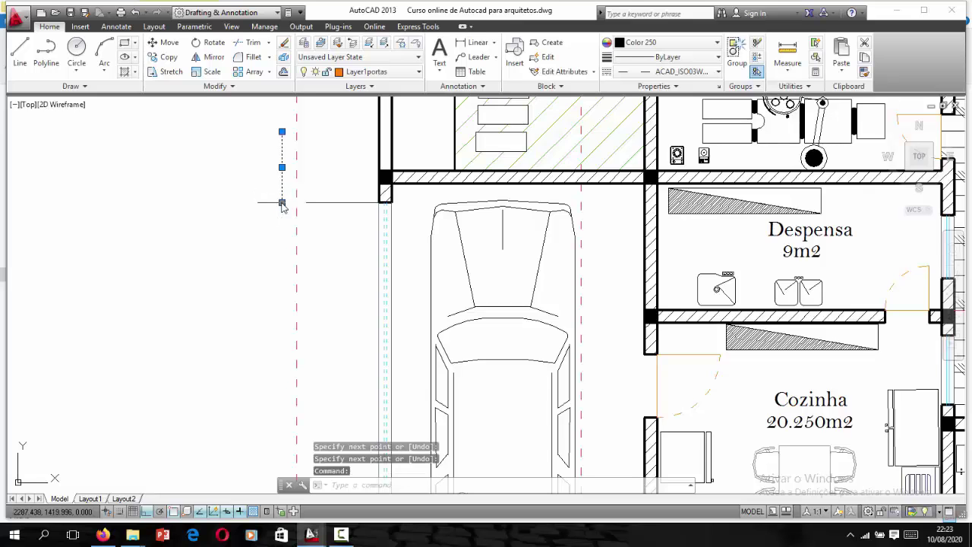
click(281, 203)
scroll(281, 205, down, 2)
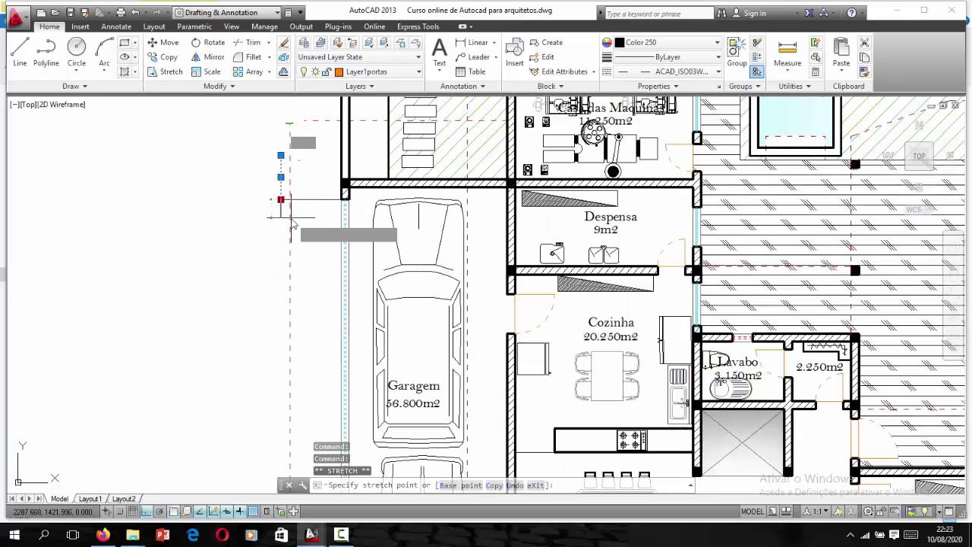
Step: Stretch the vertical line down beside the garage, cancelling a mistaken line command
scroll(285, 228, down, 3)
scroll(280, 314, up, 2)
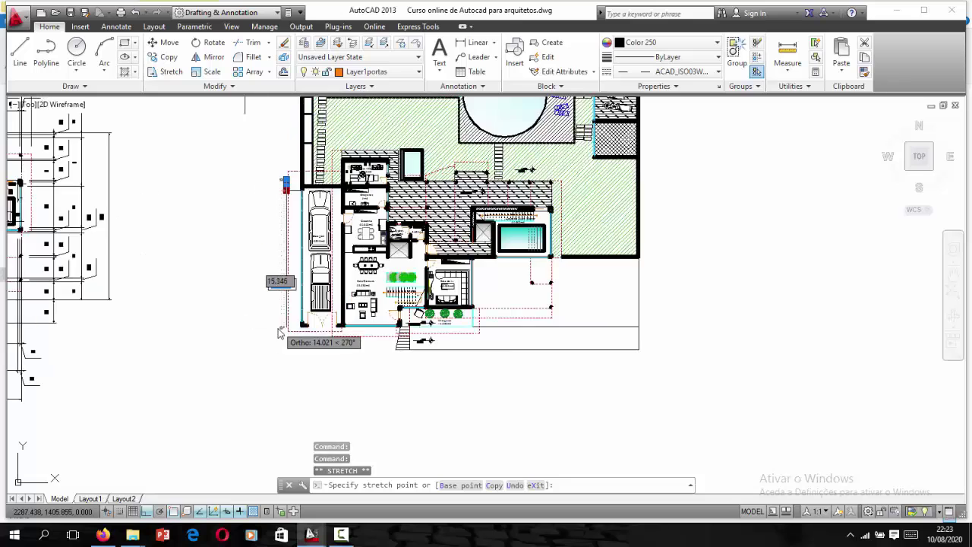
scroll(281, 319, up, 3)
key(Escape)
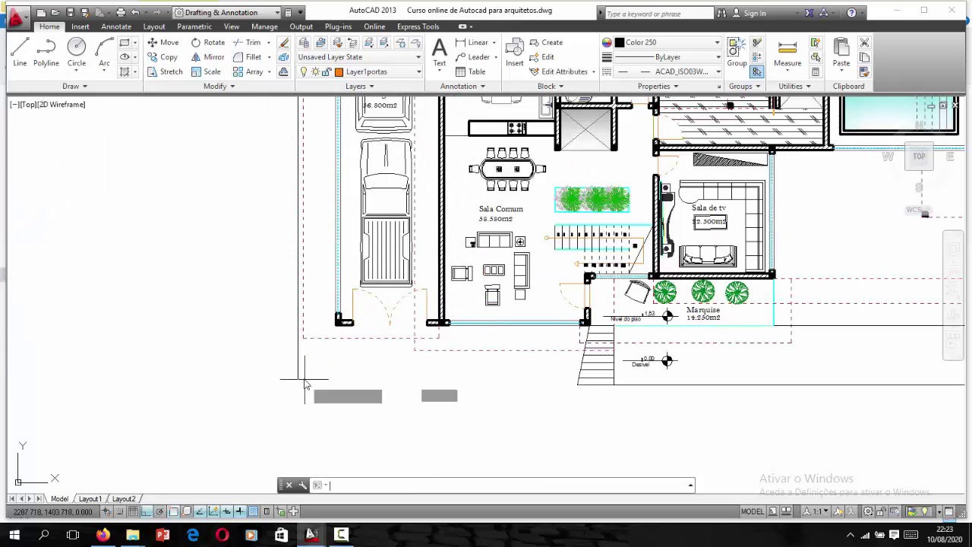
text(l)
key(Return)
text(f)
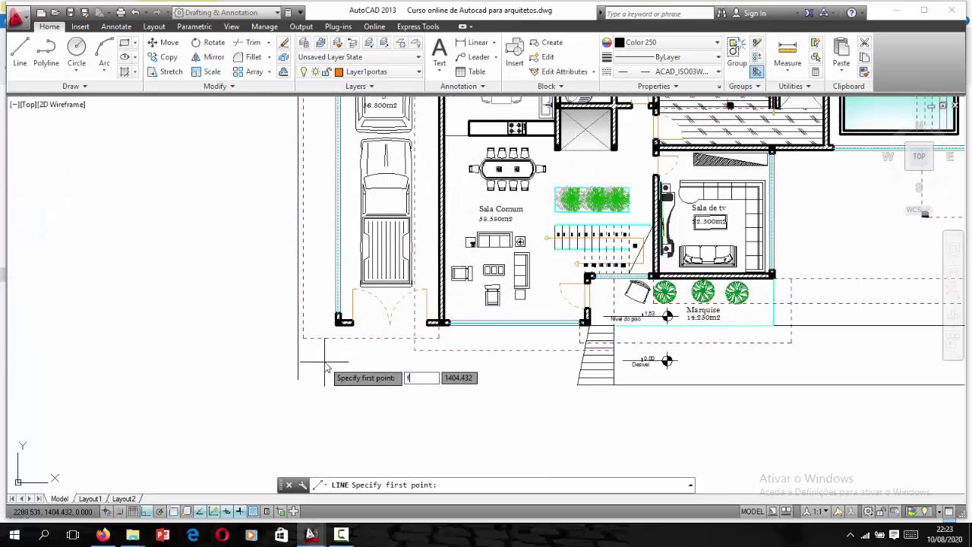
key(Return)
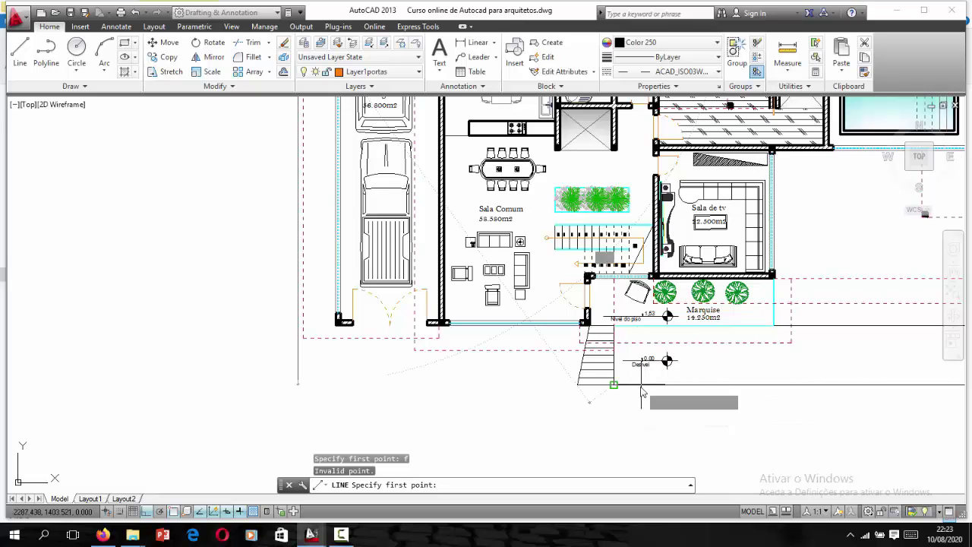
click(641, 391)
key(Escape)
key(Escape)
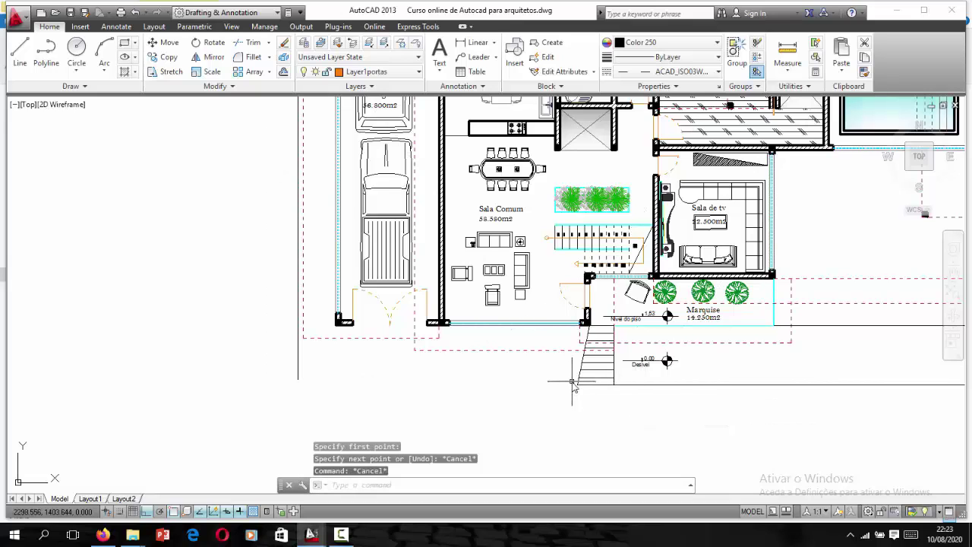
Step: Fillet the bottom horizontal line and the left vertical line into a sharp corner
text(f)
key(Return)
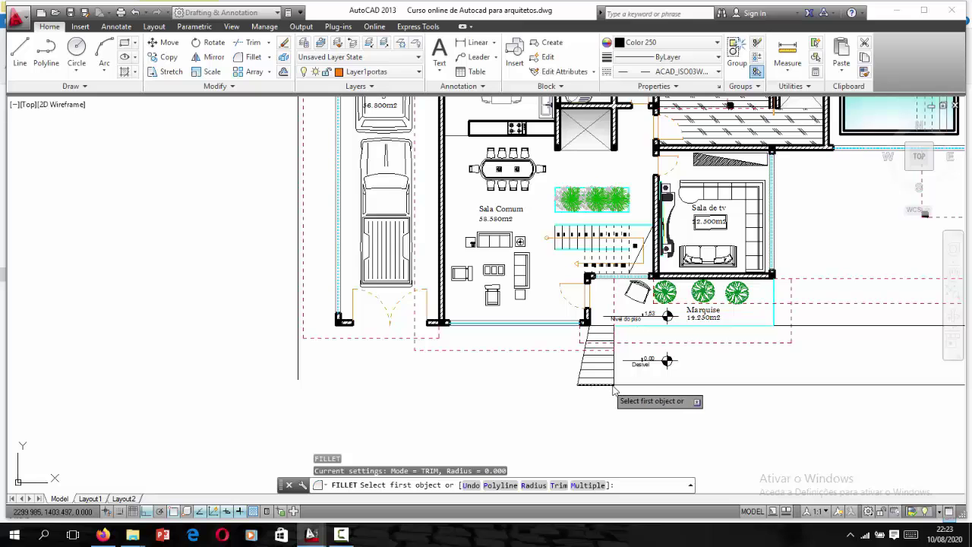
click(613, 387)
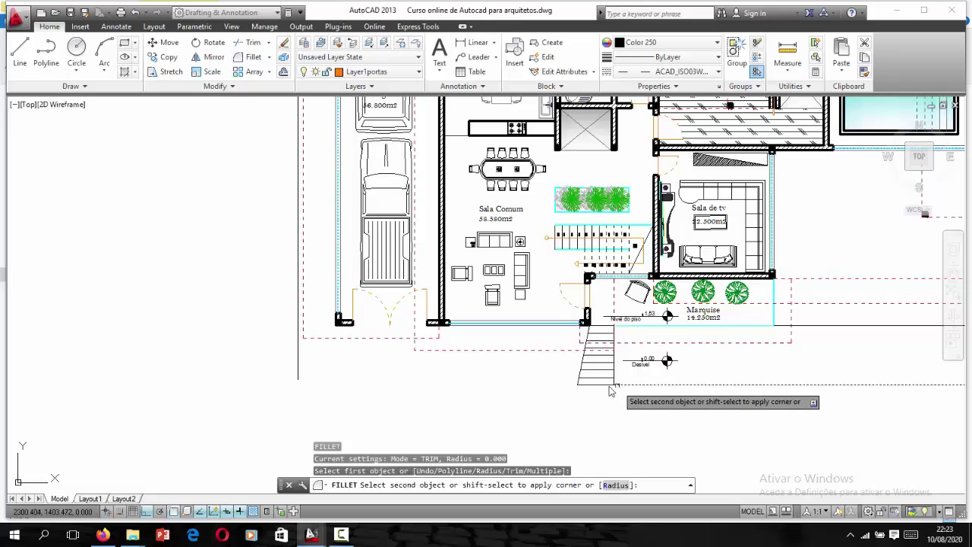
click(298, 369)
scroll(474, 369, down, 4)
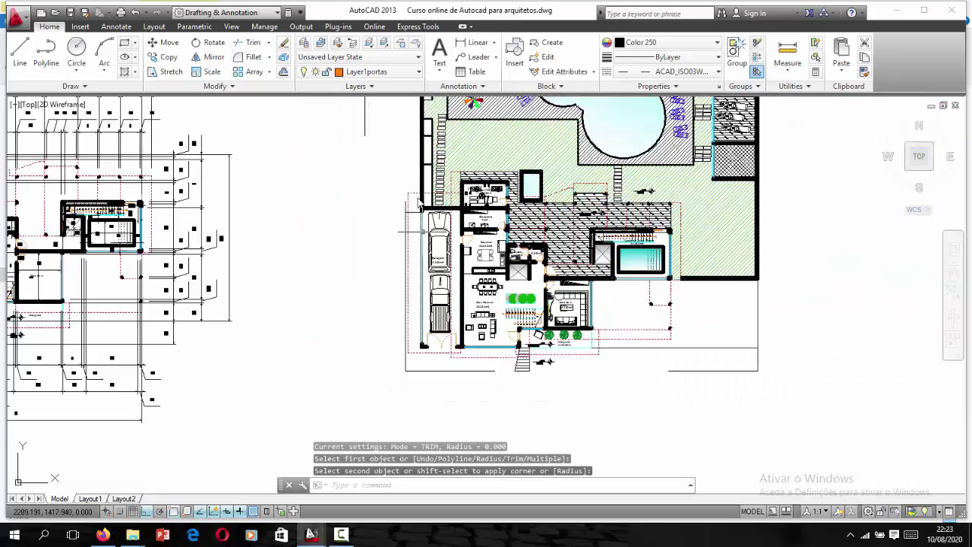
scroll(419, 200, up, 3)
Step: Draw a trial horizontal line from the garage wall corner to the left boundary, then delete it
scroll(374, 258, up, 2)
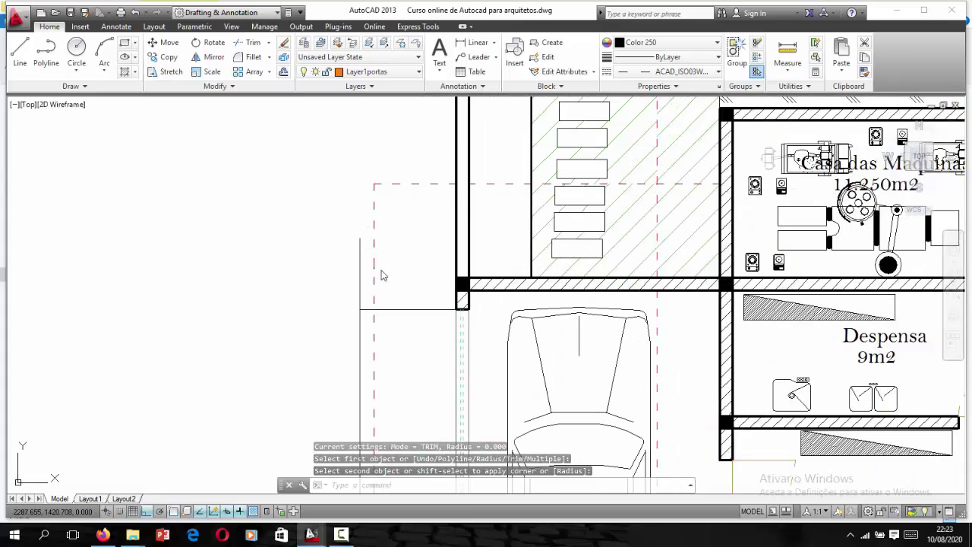
scroll(372, 262, down, 4)
scroll(372, 264, down, 4)
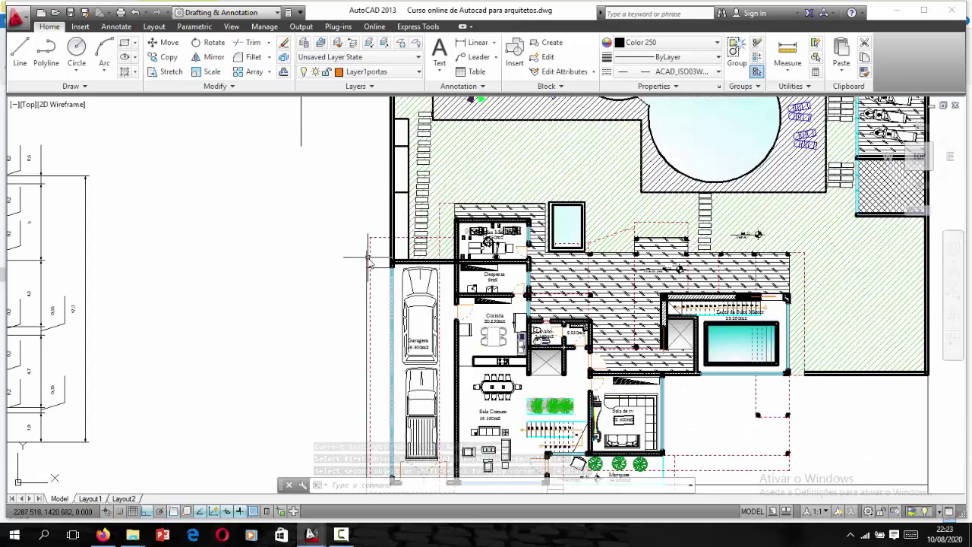
scroll(371, 264, up, 8)
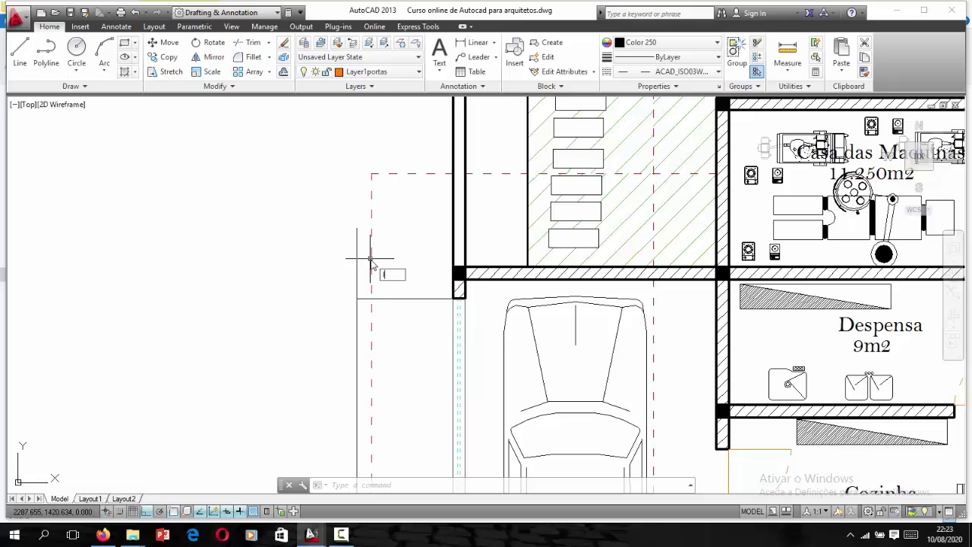
text(la)
key(Return)
key(Return)
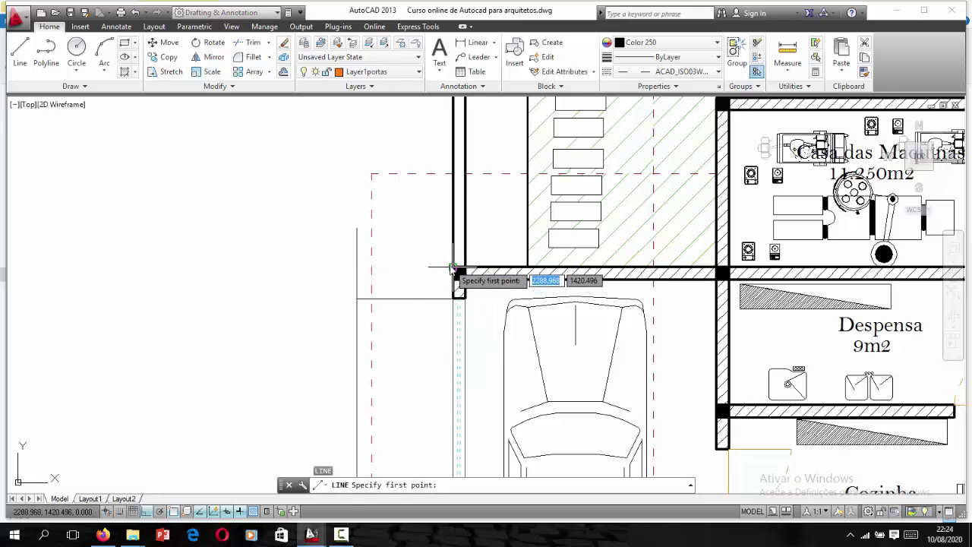
click(452, 268)
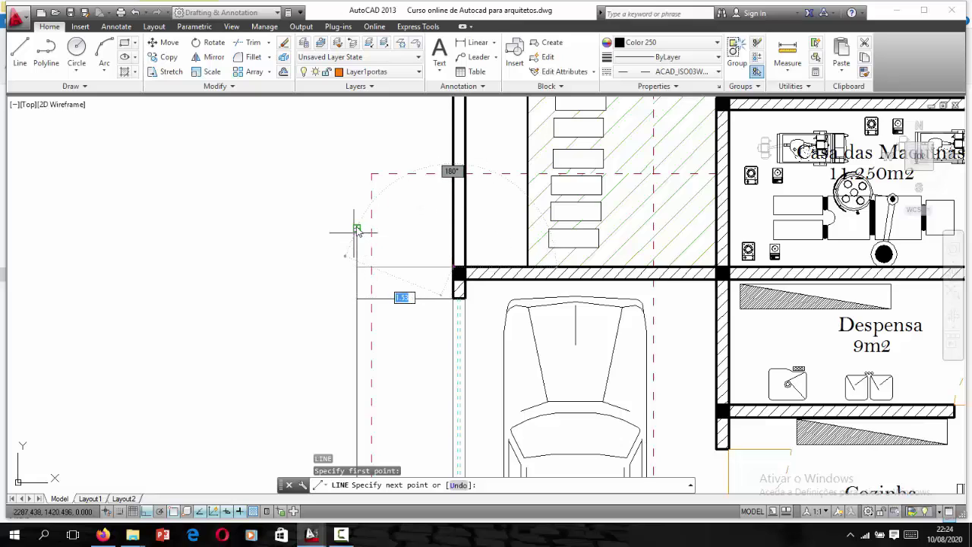
click(357, 267)
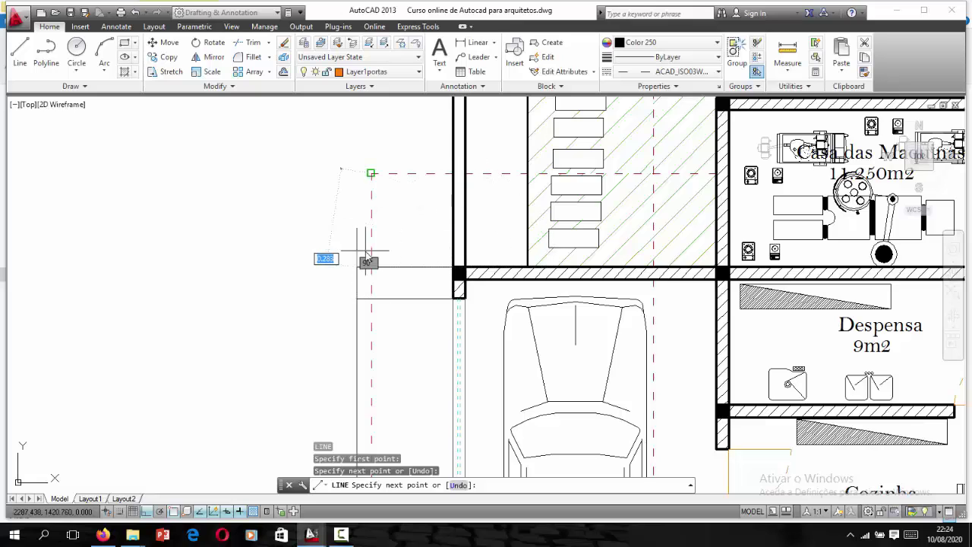
key(Escape)
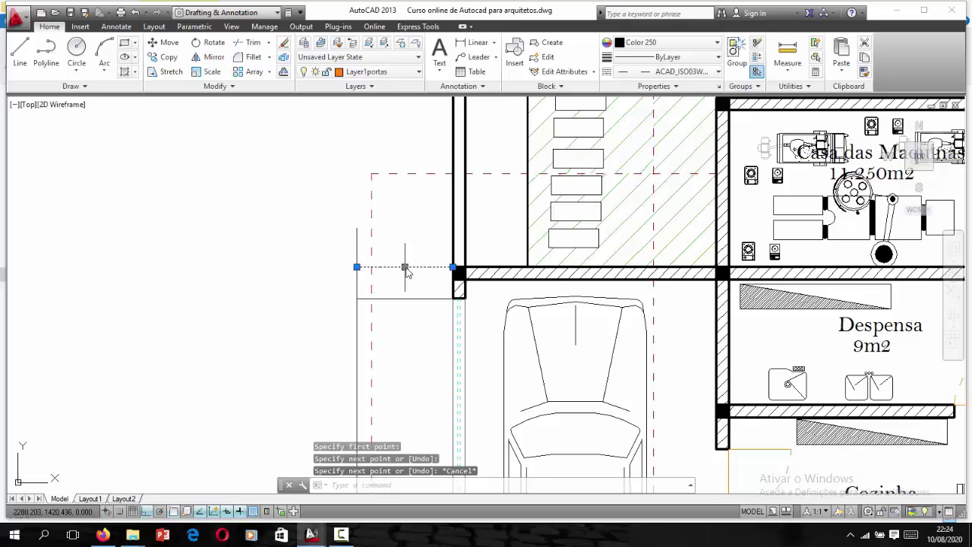
key(Delete)
Step: Draw a trial diagonal line to the garage corner and delete the horizontal line beside the garage
text(l)
key(Return)
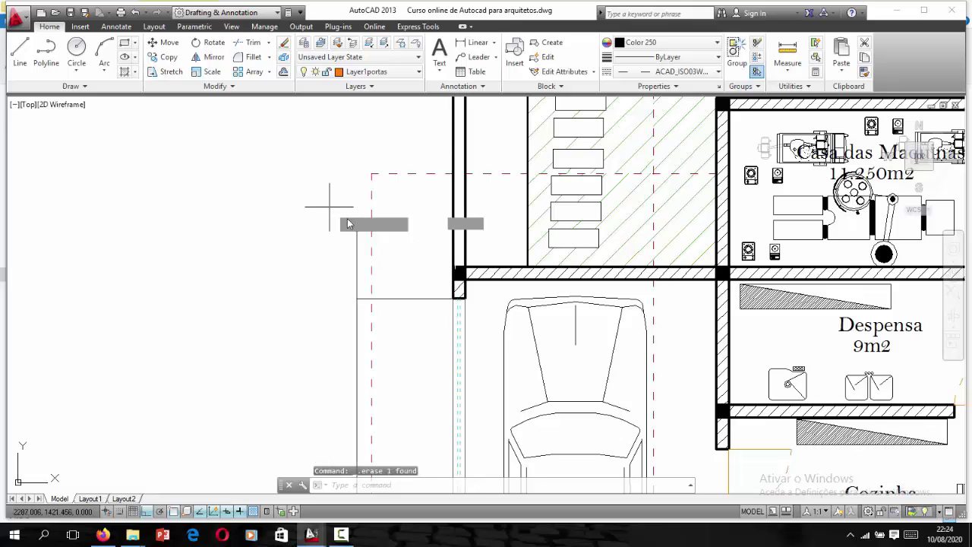
click(360, 228)
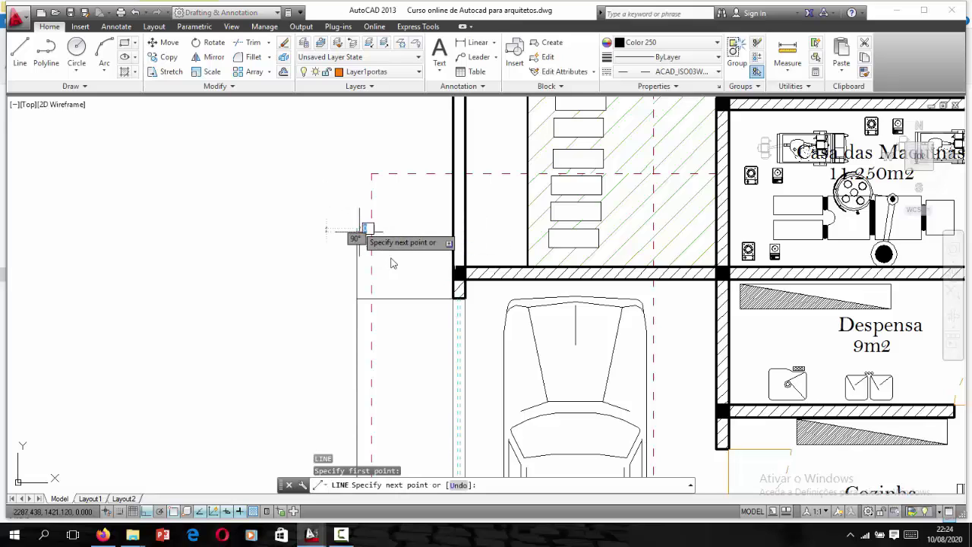
click(454, 298)
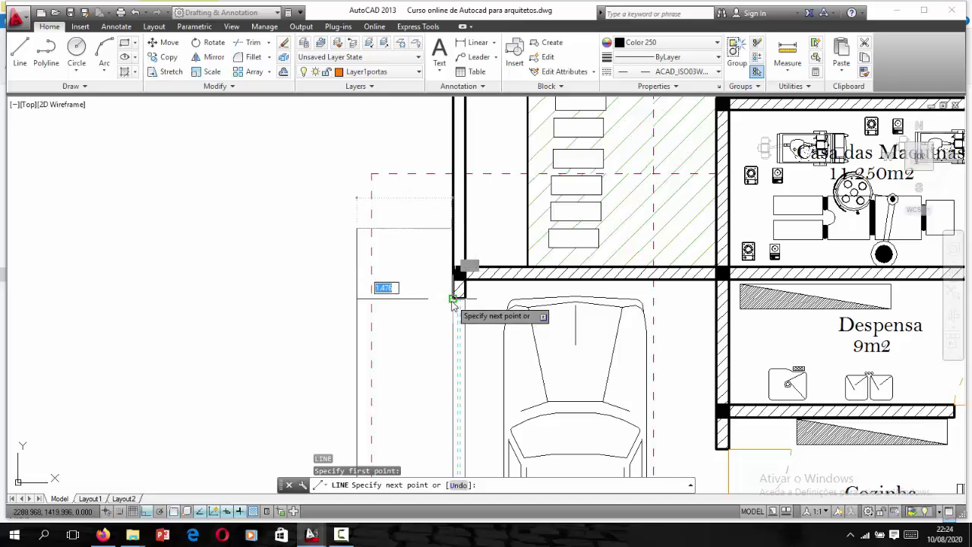
click(453, 299)
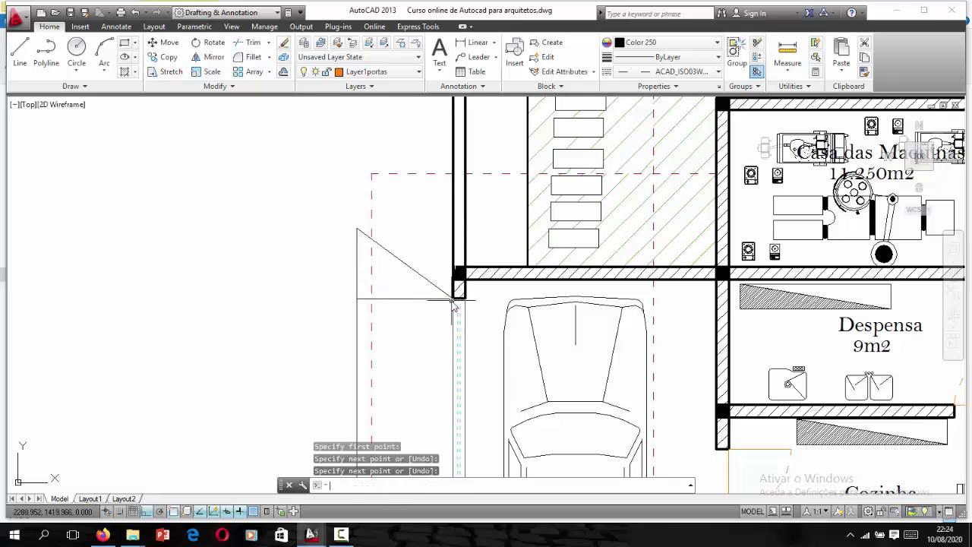
key(Return)
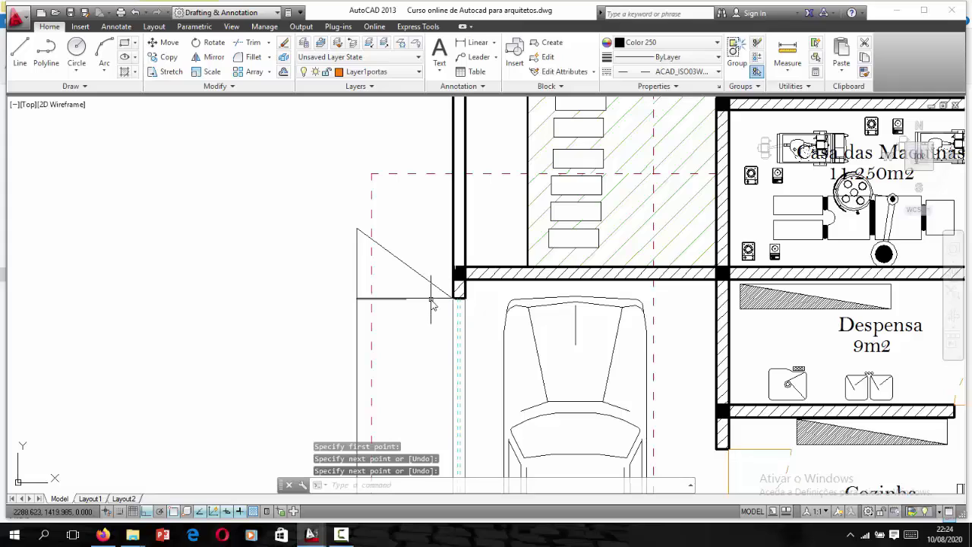
click(410, 299)
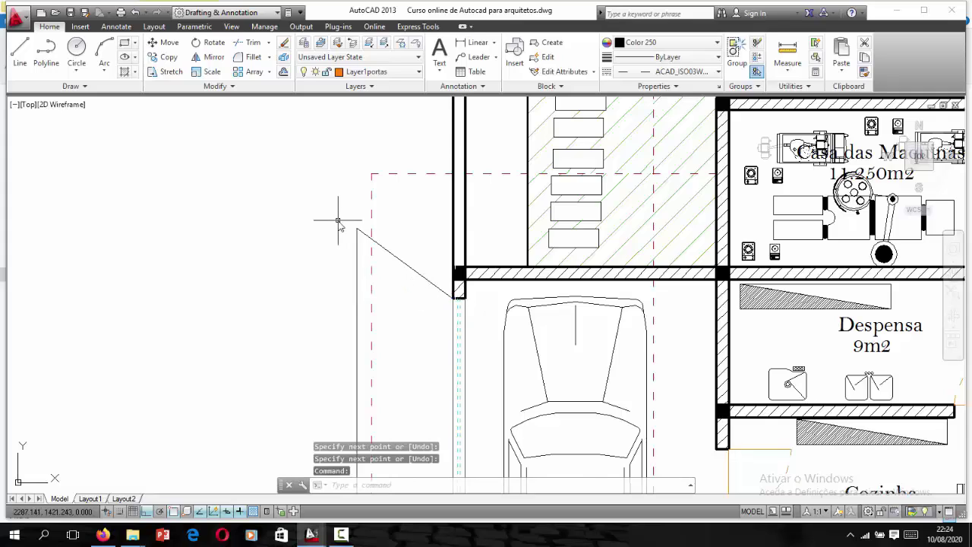
key(Delete)
Step: Undo the diagonal line and the deletion
scroll(339, 225, down, 5)
scroll(339, 226, up, 2)
scroll(338, 225, up, 3)
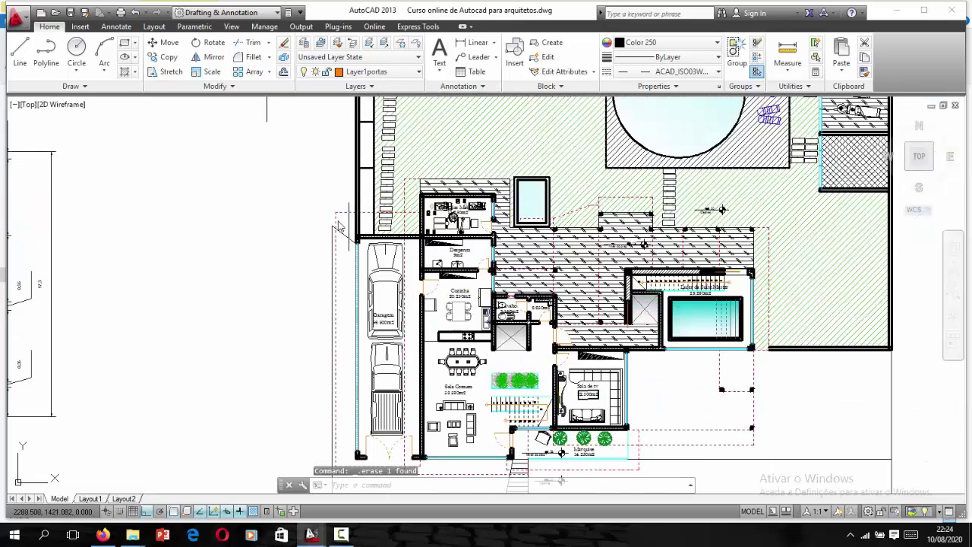
scroll(338, 226, up, 3)
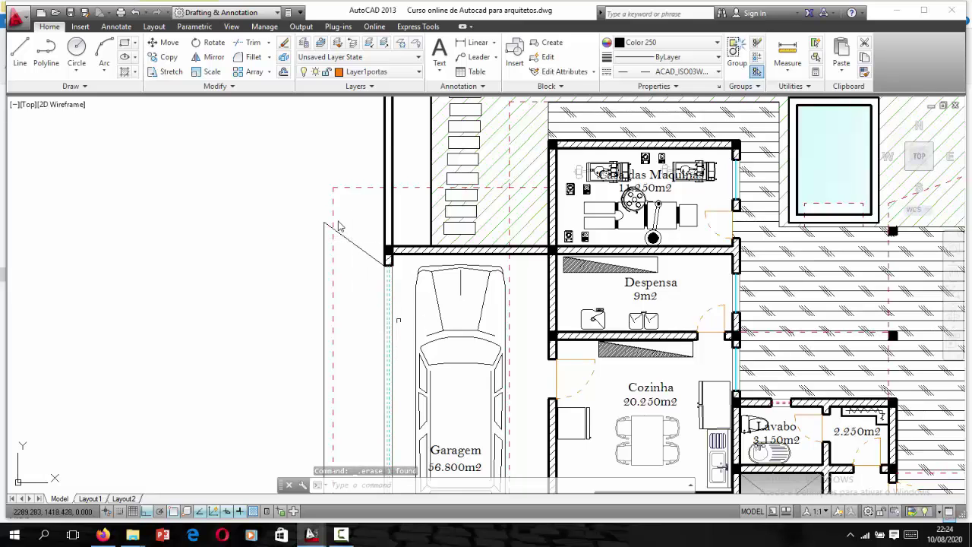
scroll(339, 226, down, 3)
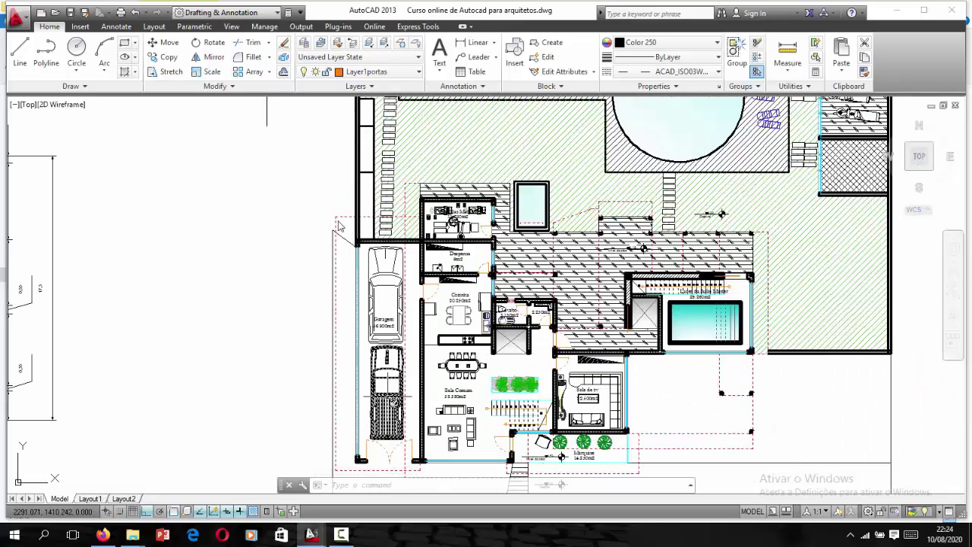
key(ctrl+z)
key(ctrl+z)
key(ctrl+z)
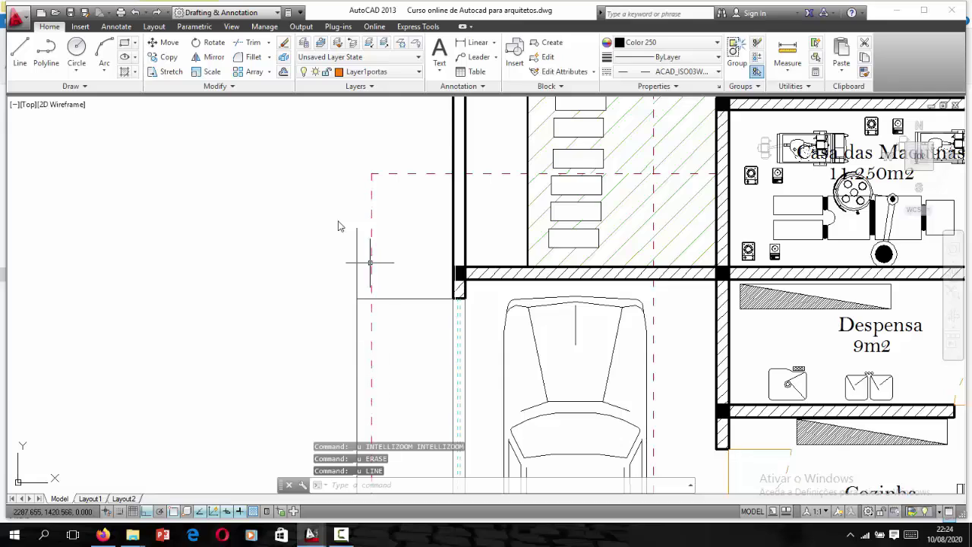
Step: Fillet the vertical boundary line with the horizontal line beside the garage into a square corner
text(s)
key(Escape)
key(Escape)
text(f)
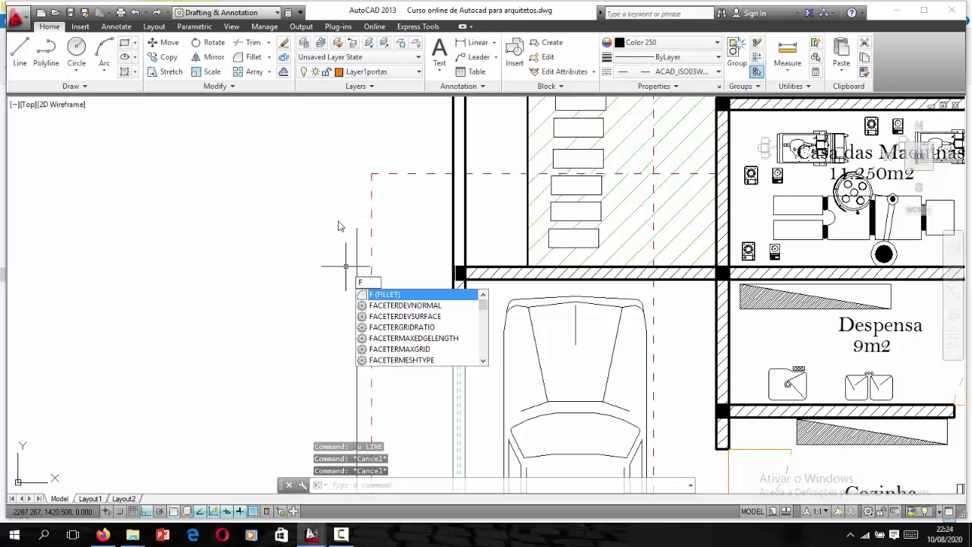
key(BackSpace)
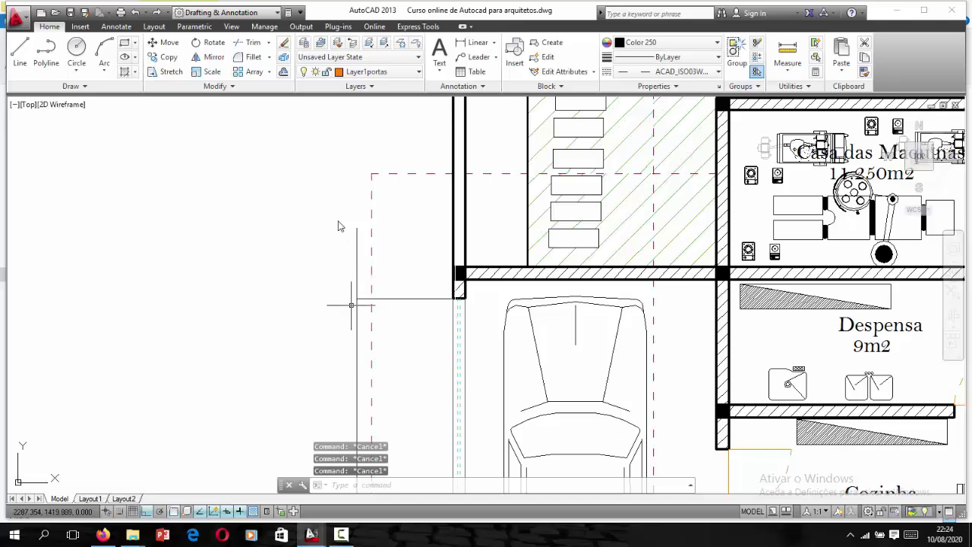
text(f)
key(Return)
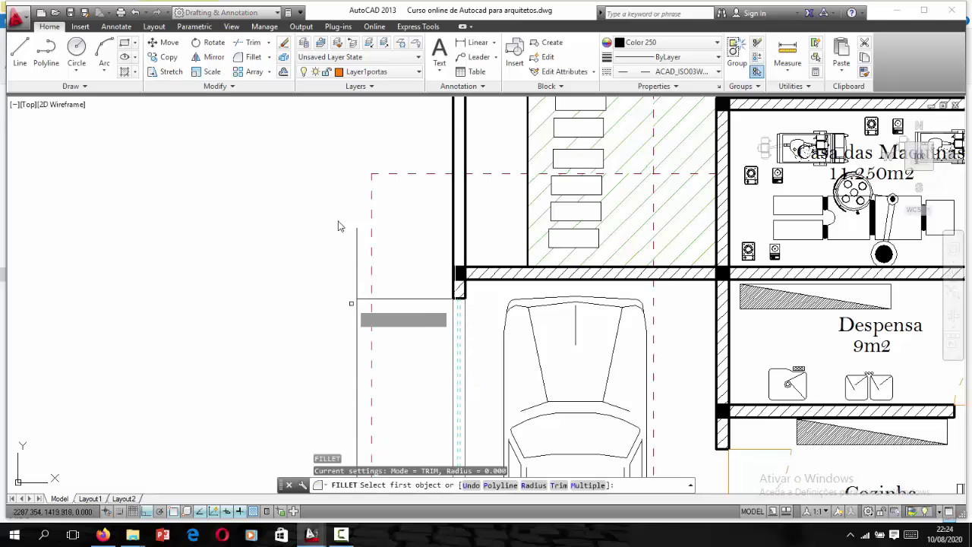
click(357, 304)
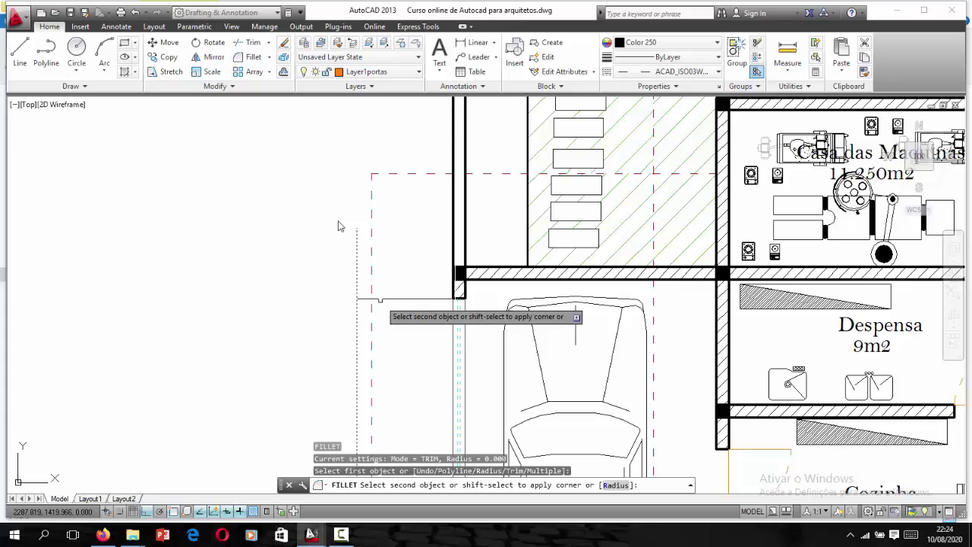
click(340, 226)
scroll(339, 226, down, 4)
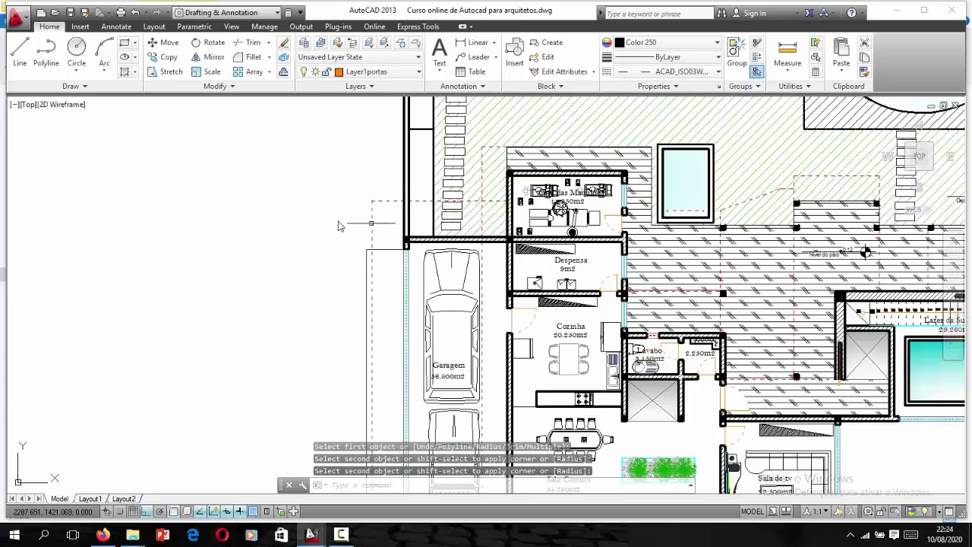
Step: Draw a line from the garage's lower-left corner to the lot boundary's bottom-left corner
scroll(340, 226, up, 2)
scroll(339, 227, down, 3)
scroll(340, 227, up, 2)
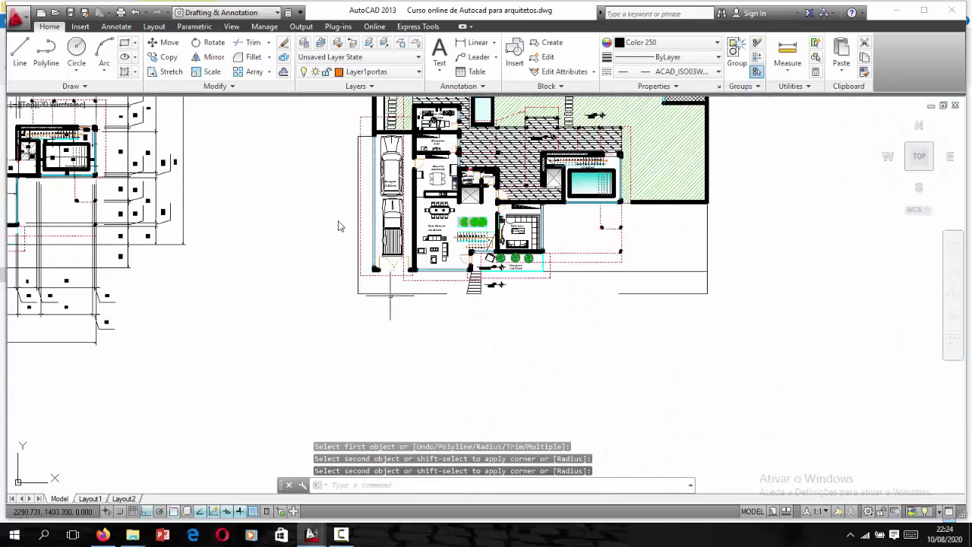
scroll(339, 227, up, 3)
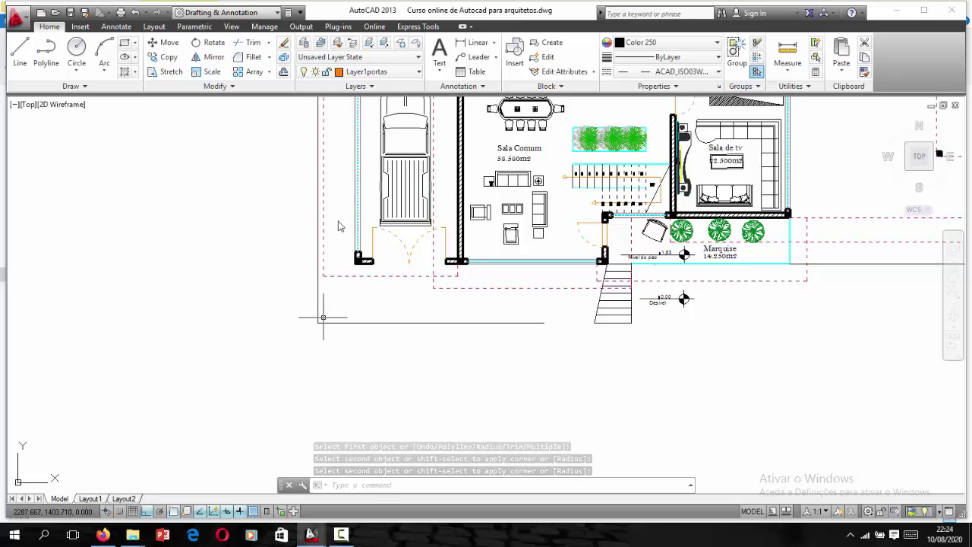
scroll(323, 327, down, 3)
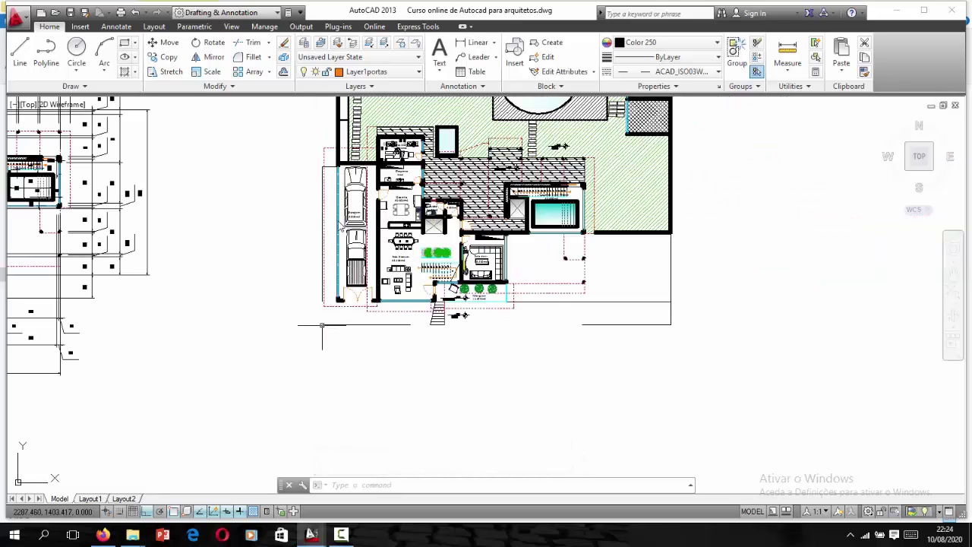
scroll(340, 225, up, 1)
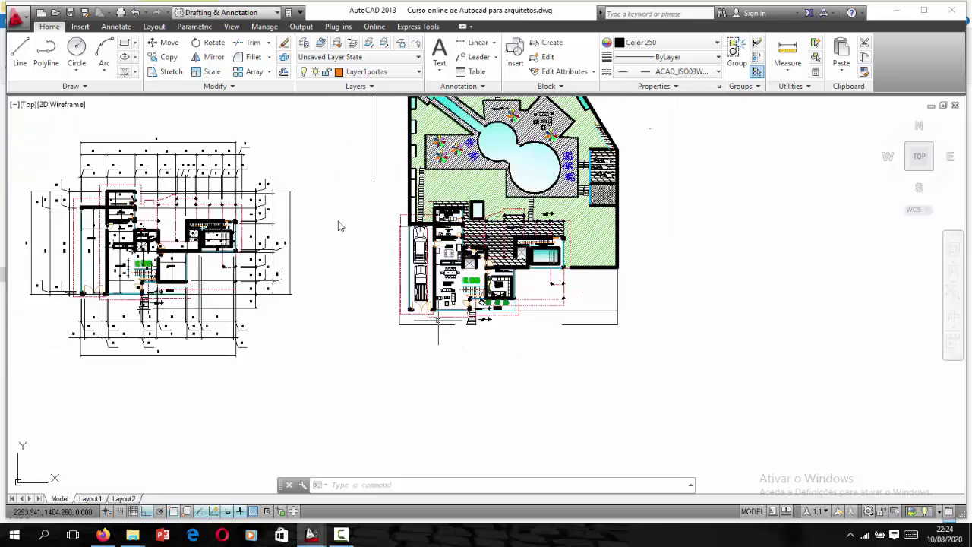
scroll(340, 225, up, 1)
scroll(339, 226, up, 1)
text(L)
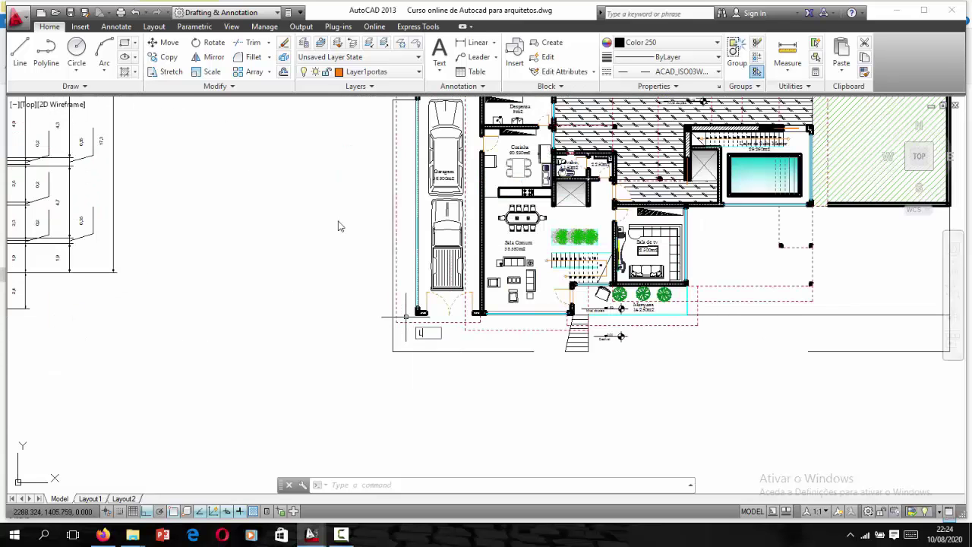
key(Return)
scroll(418, 326, up, 2)
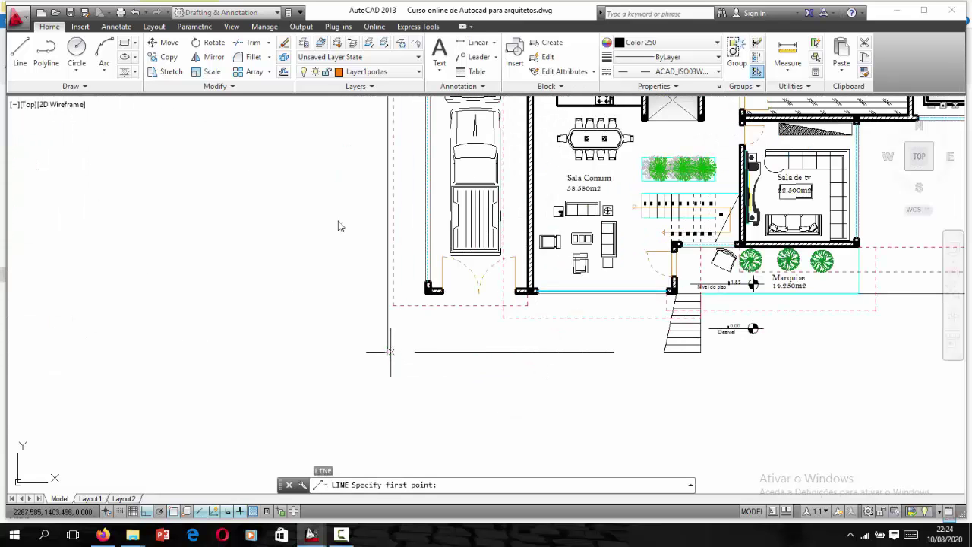
click(388, 352)
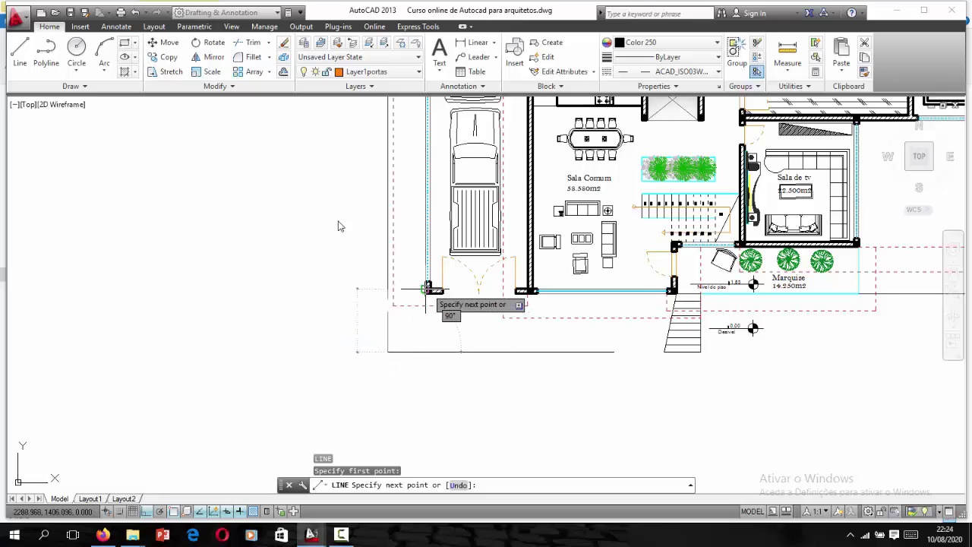
click(339, 225)
key(Return)
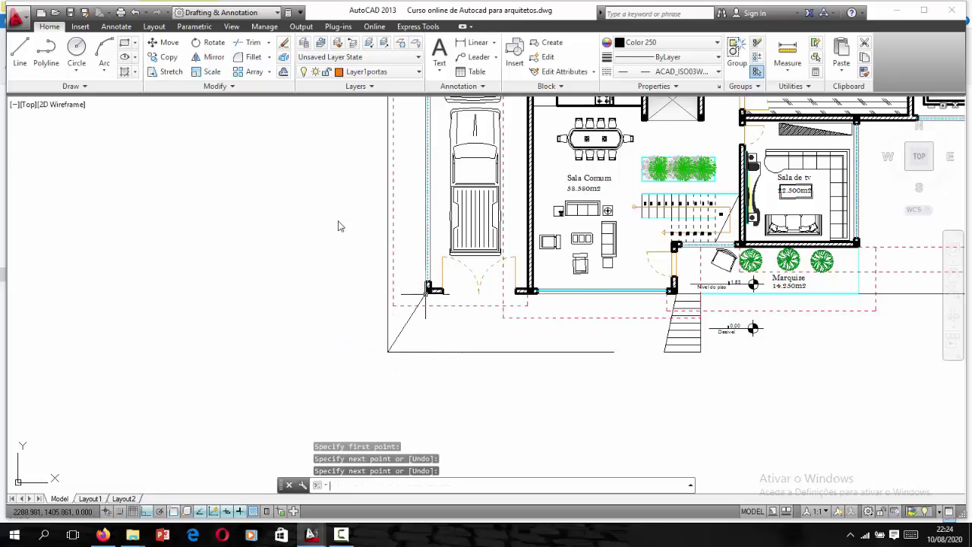
scroll(340, 226, down, 3)
scroll(340, 226, up, 2)
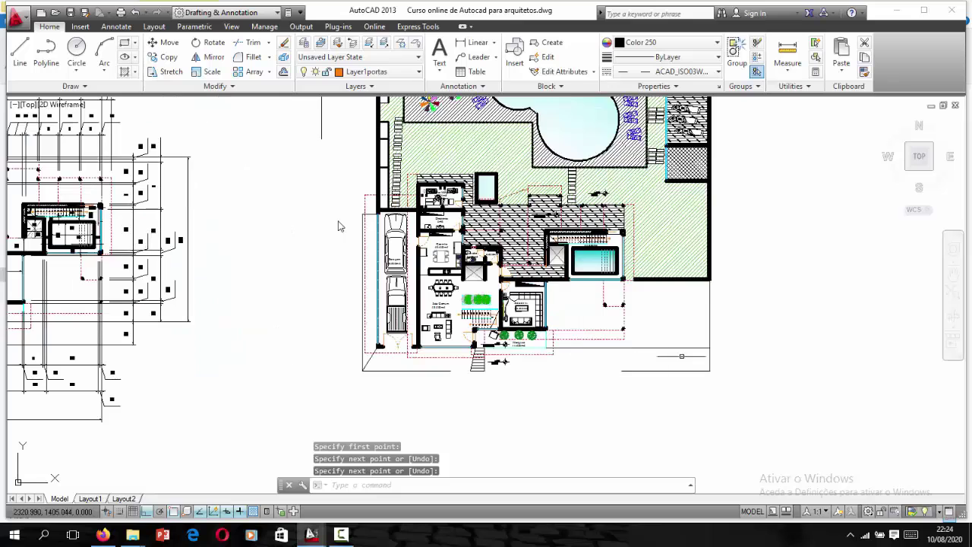
scroll(521, 378, up, 2)
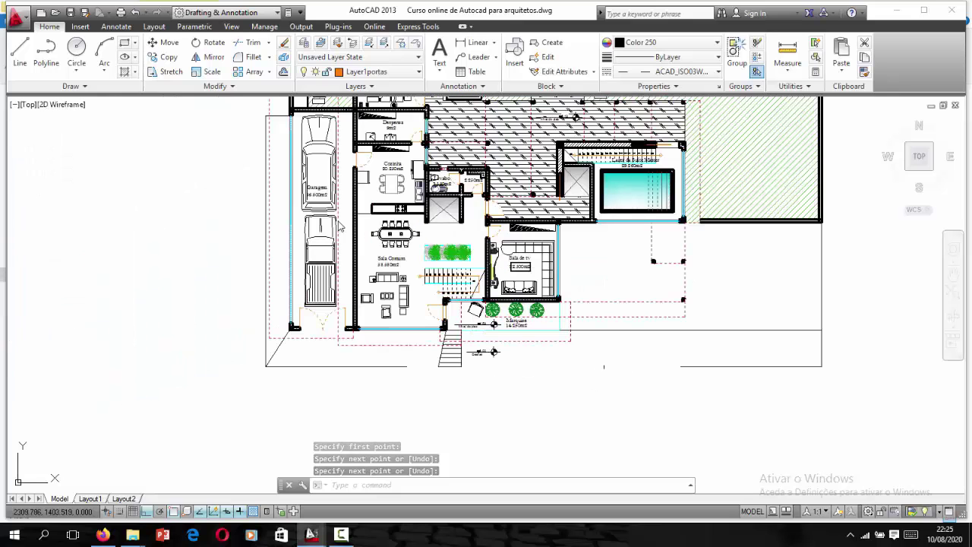
Step: Delete the existing bottom boundary line of the lot
click(690, 366)
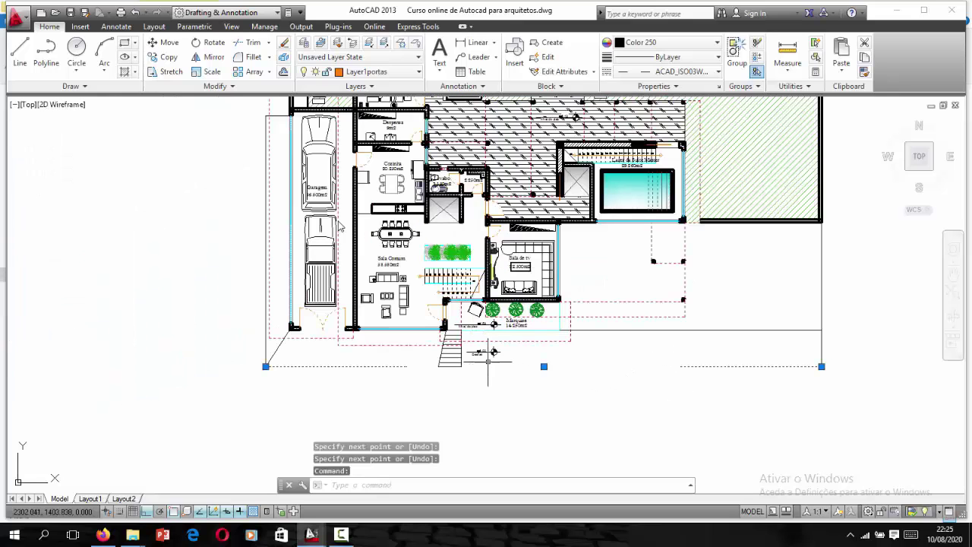
scroll(475, 361, down, 2)
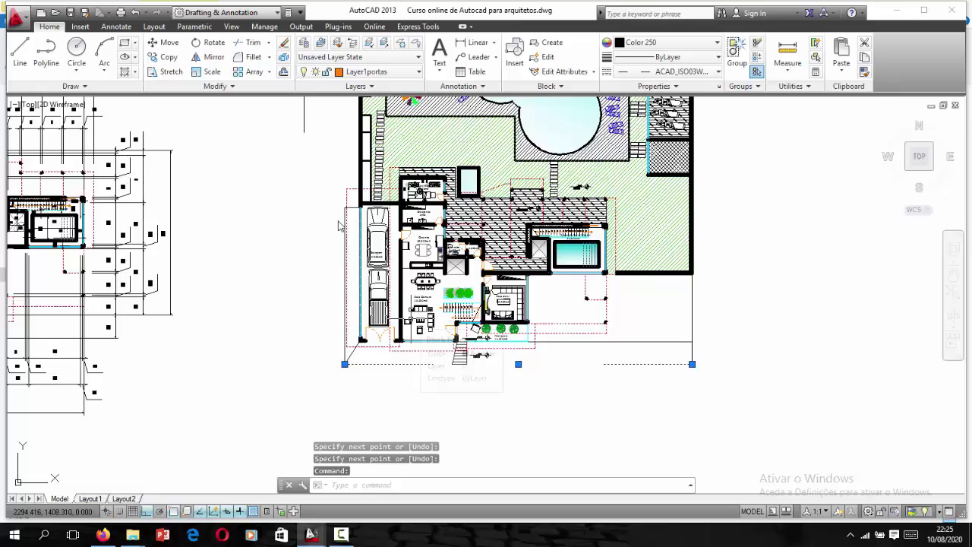
key(Escape)
scroll(426, 362, up, 2)
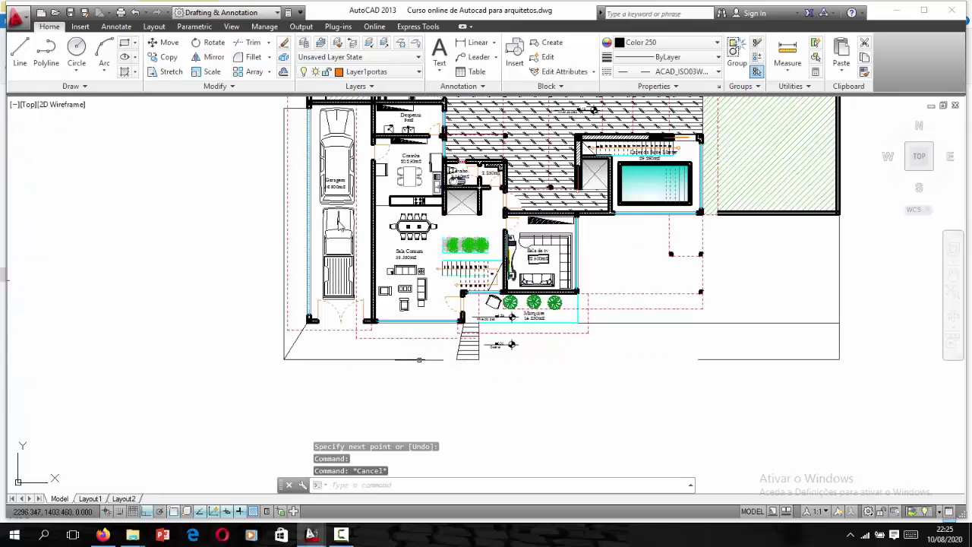
click(418, 359)
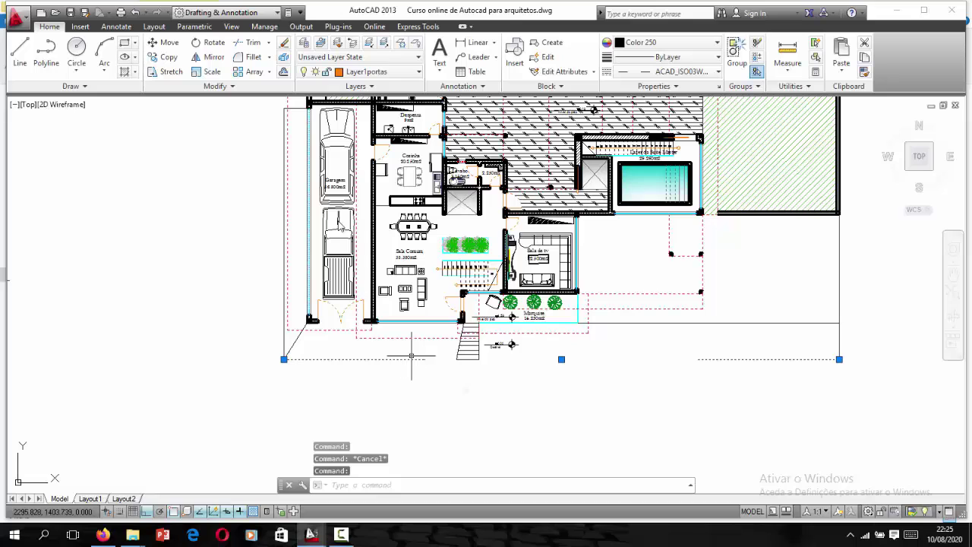
key(Delete)
text(L)
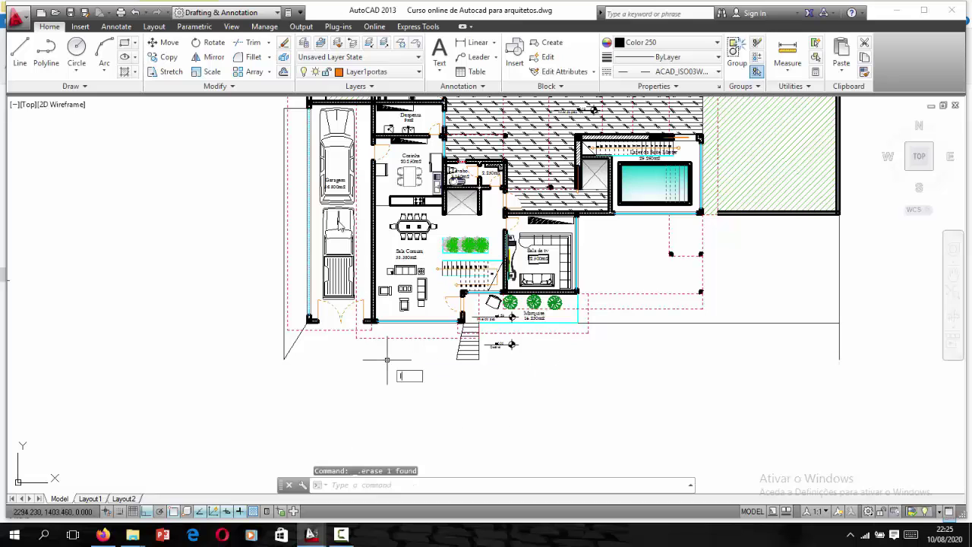
Step: Draw a new bottom line from the diagonal line's endpoint to the entrance stairs
key(Return)
click(283, 359)
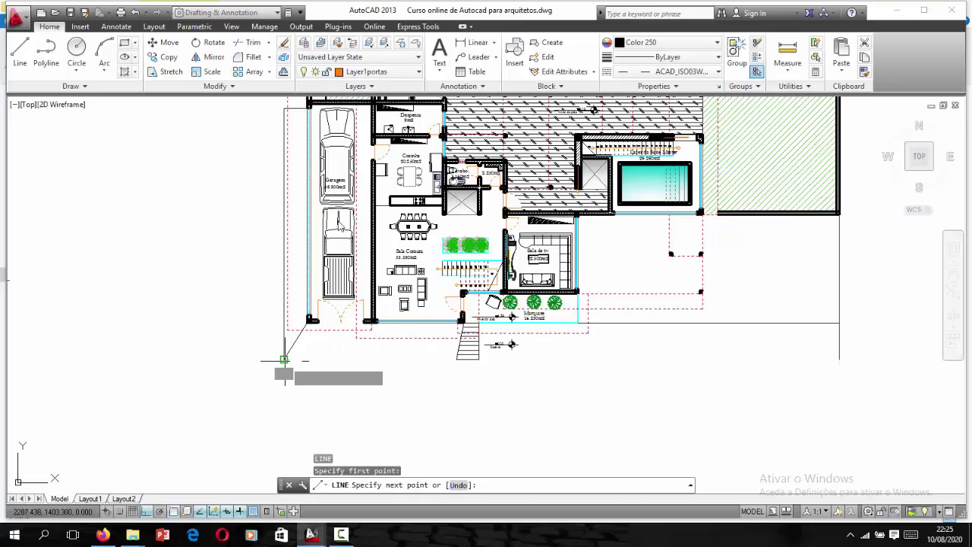
scroll(327, 357, up, 4)
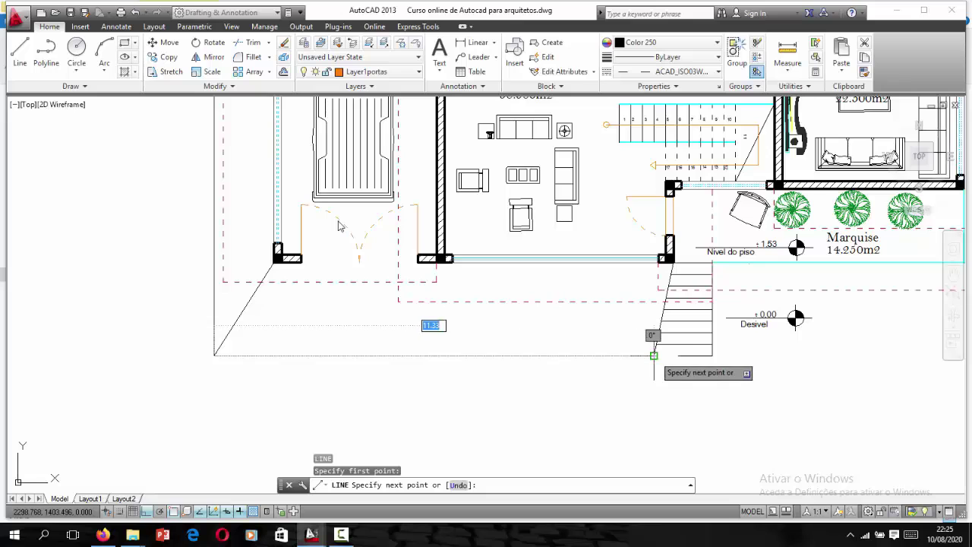
click(653, 354)
key(Return)
scroll(542, 344, down, 4)
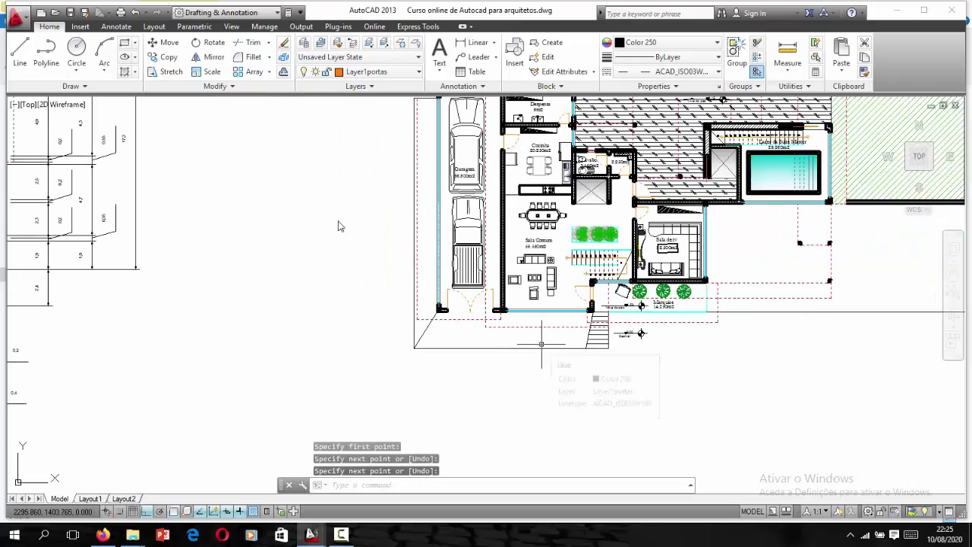
scroll(851, 384, up, 2)
text(L)
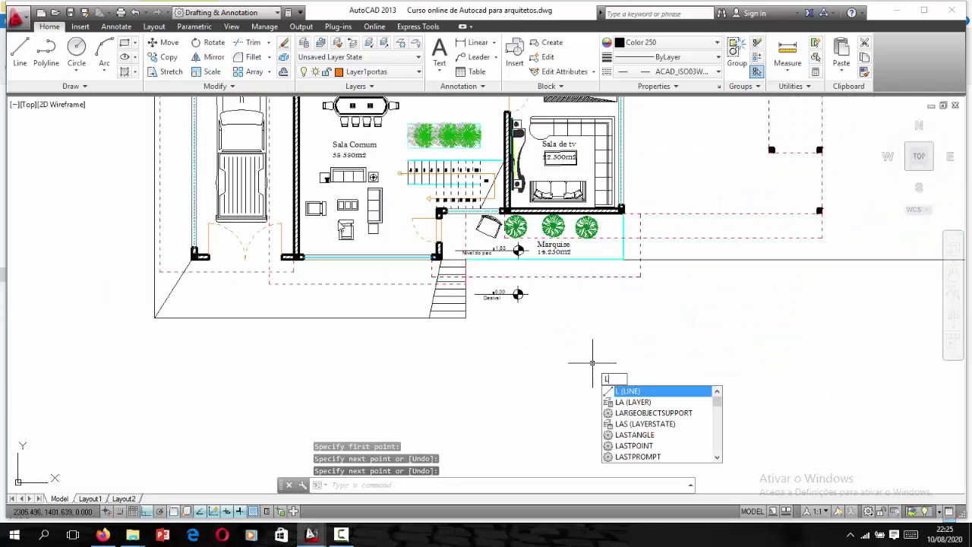
Step: Draw a line from the foot of the stairs to the lot's right edge and delete the leftover line
key(Return)
click(466, 318)
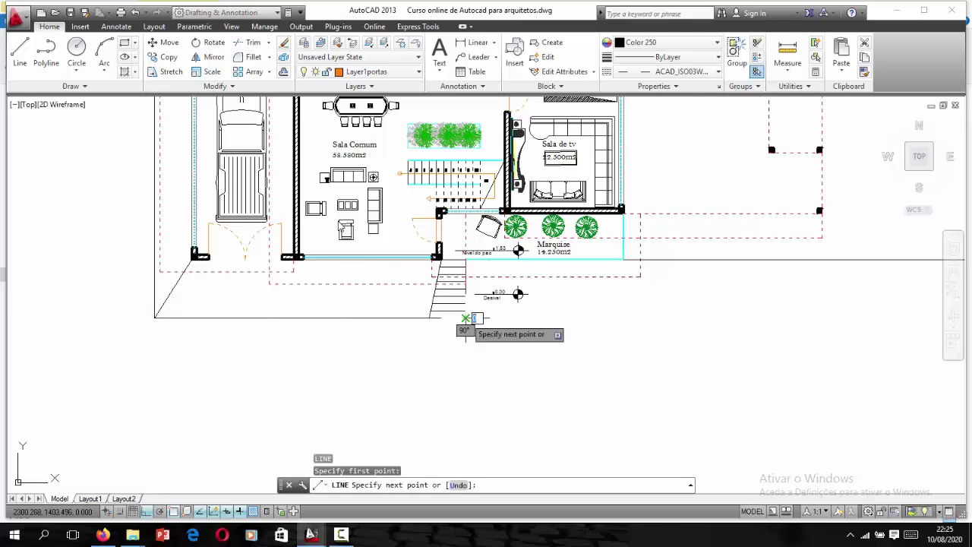
scroll(466, 318, down, 4)
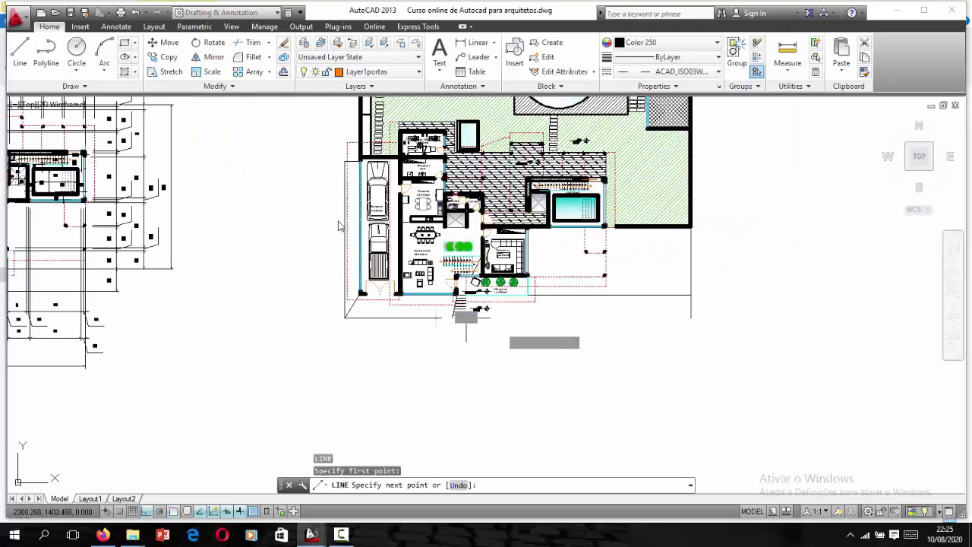
click(691, 318)
key(Return)
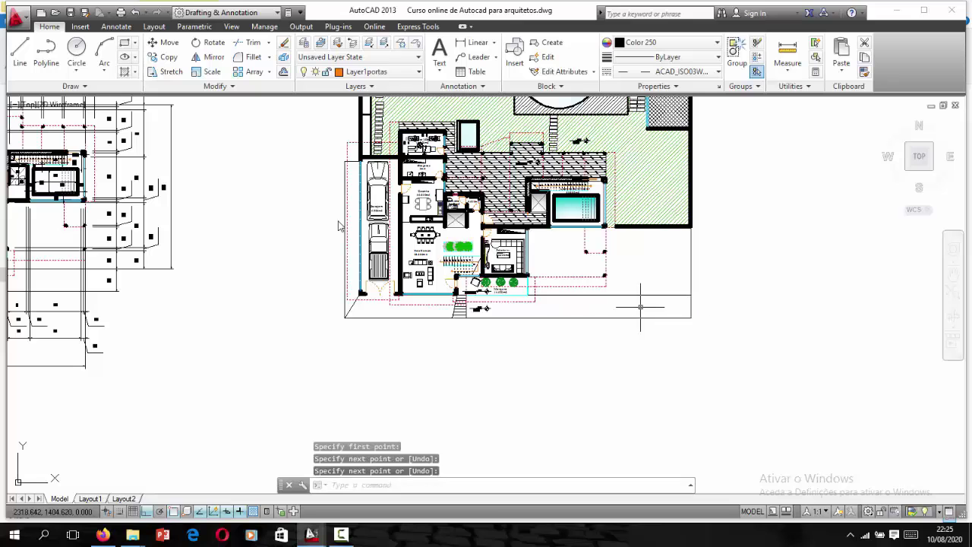
scroll(339, 225, up, 1)
scroll(339, 226, up, 1)
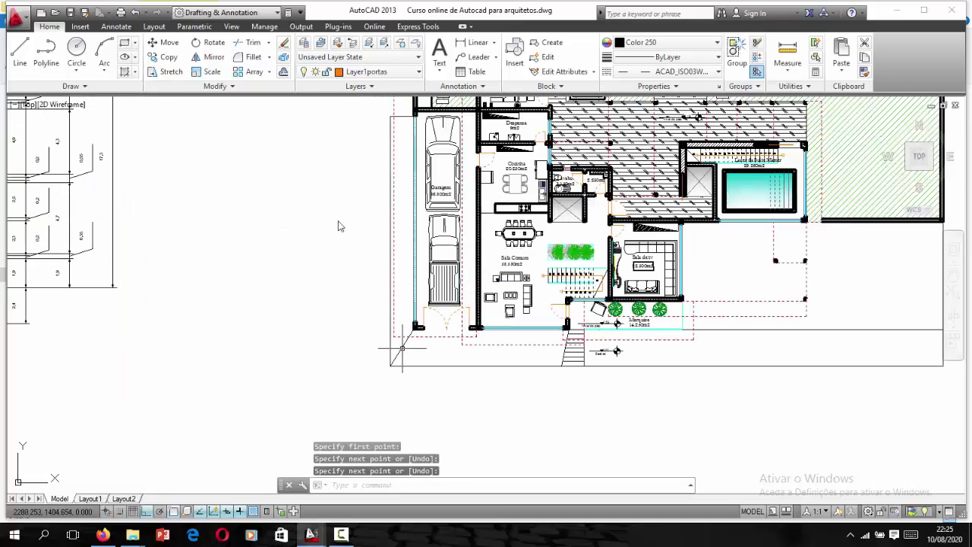
key(Delete)
scroll(340, 226, up, 2)
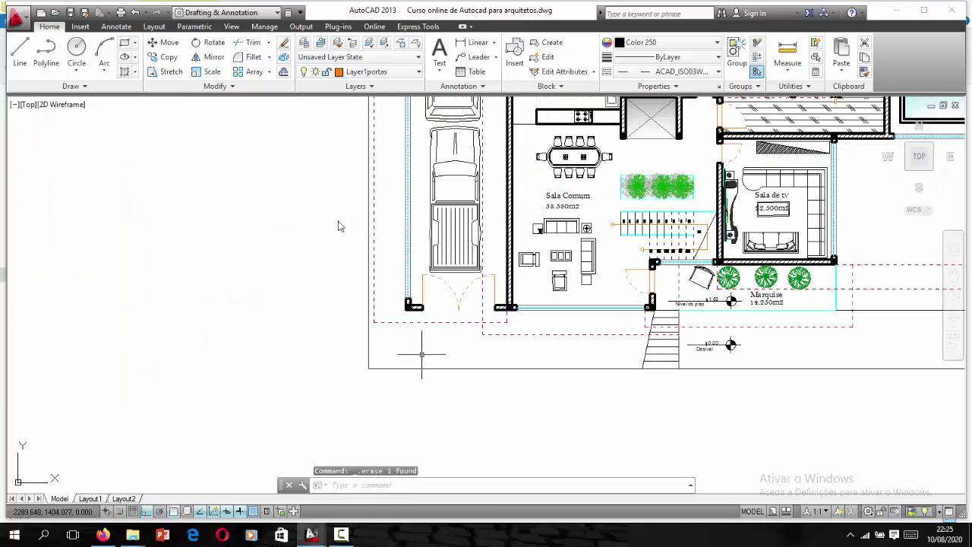
Step: Draw vertical lines from the garage and living-room wall corners down past the bottom lot line
text(l)
key(Return)
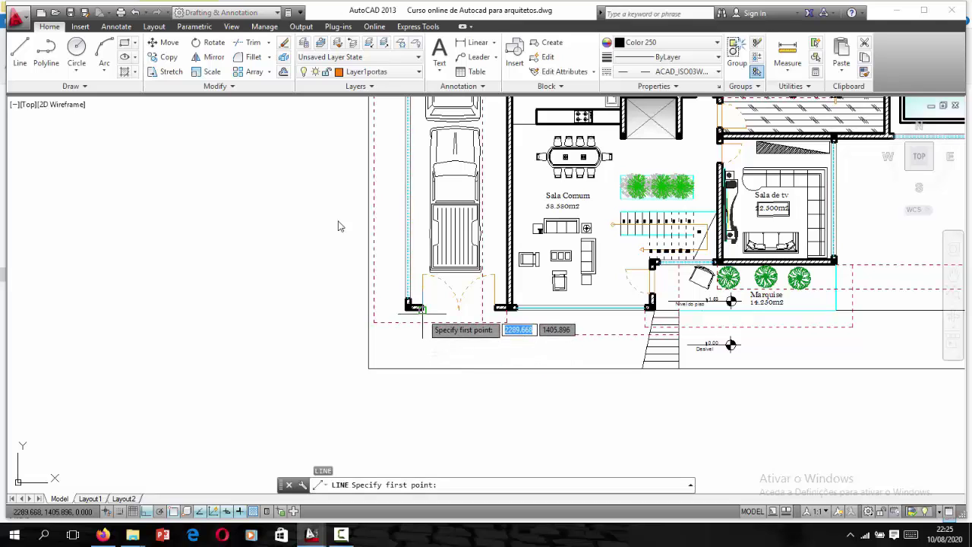
click(392, 310)
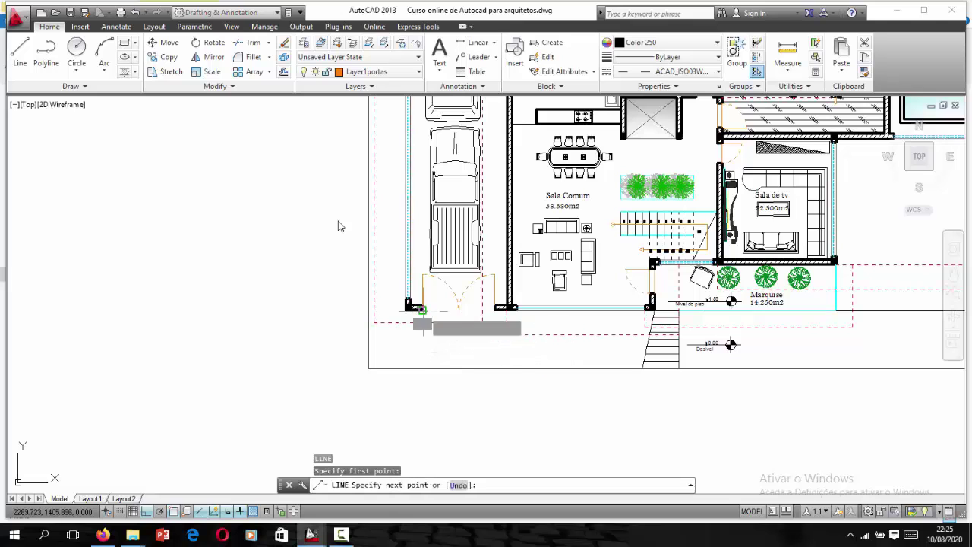
click(422, 379)
key(Return)
scroll(492, 358, up, 2)
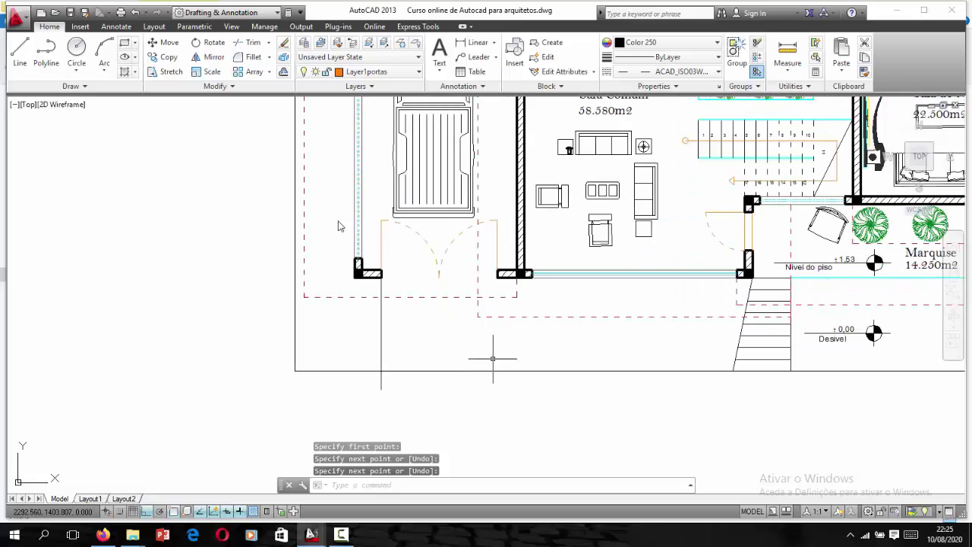
key(Return)
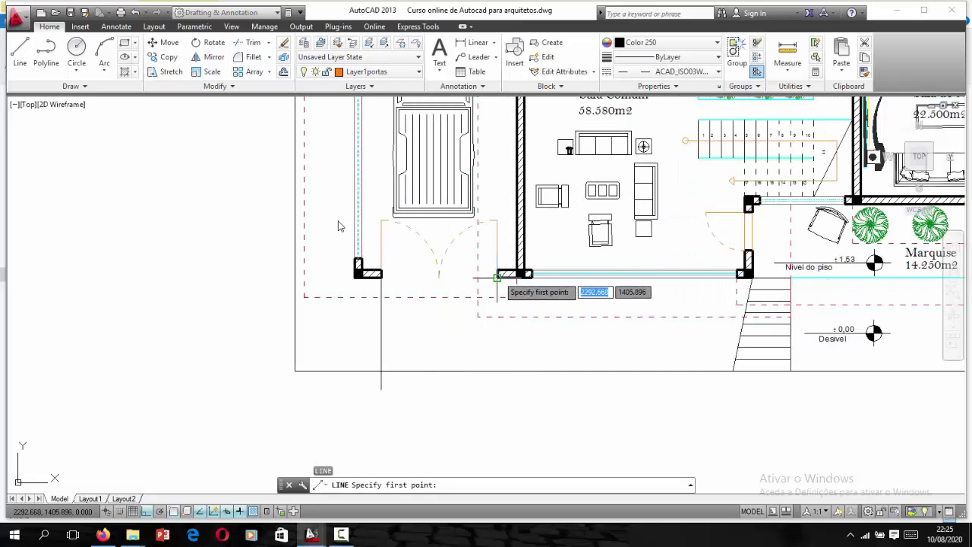
click(466, 277)
click(495, 408)
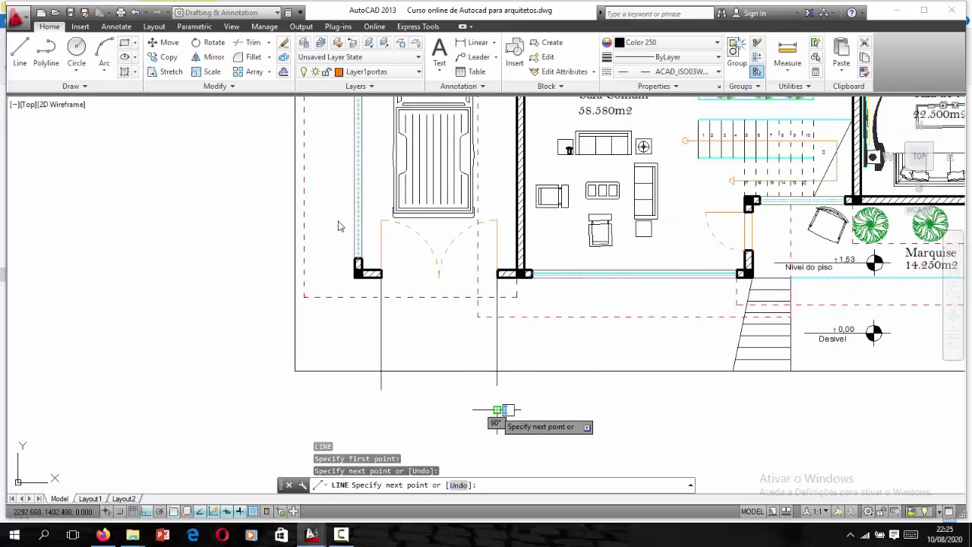
key(Return)
Step: Trim the vertical line's overhang below the lot line
key(Return)
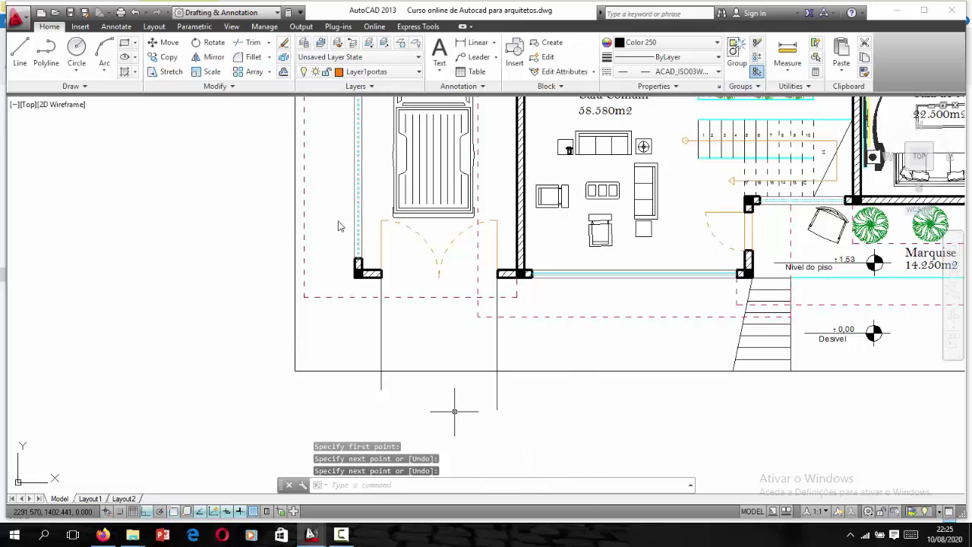
key(Return)
click(380, 382)
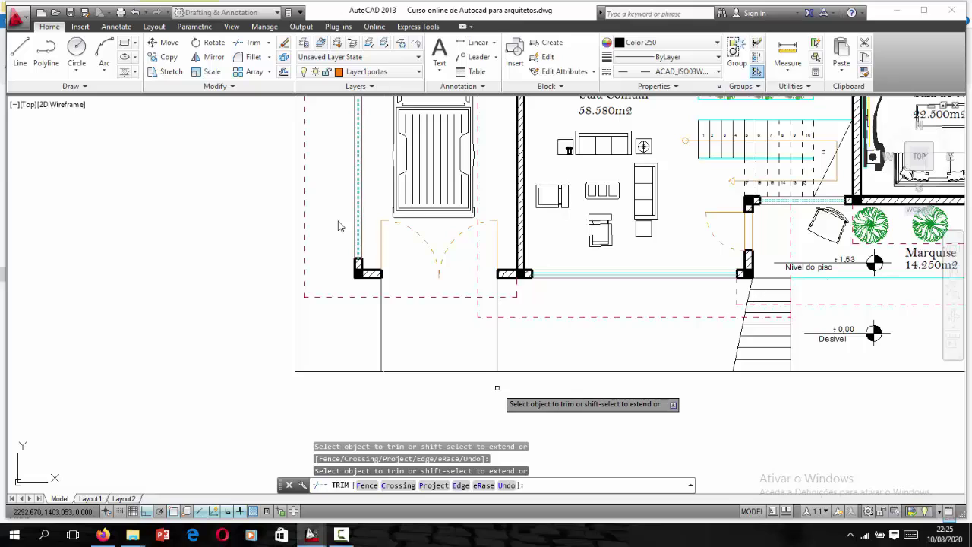
key(Escape)
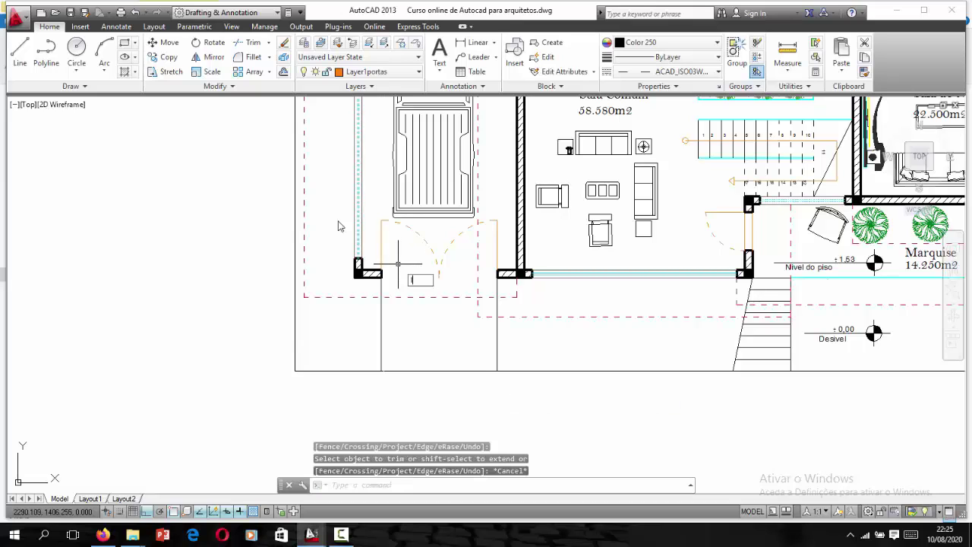
text(L)
Step: Draw a line from the garage wall corner to the living-room wall corner
key(Return)
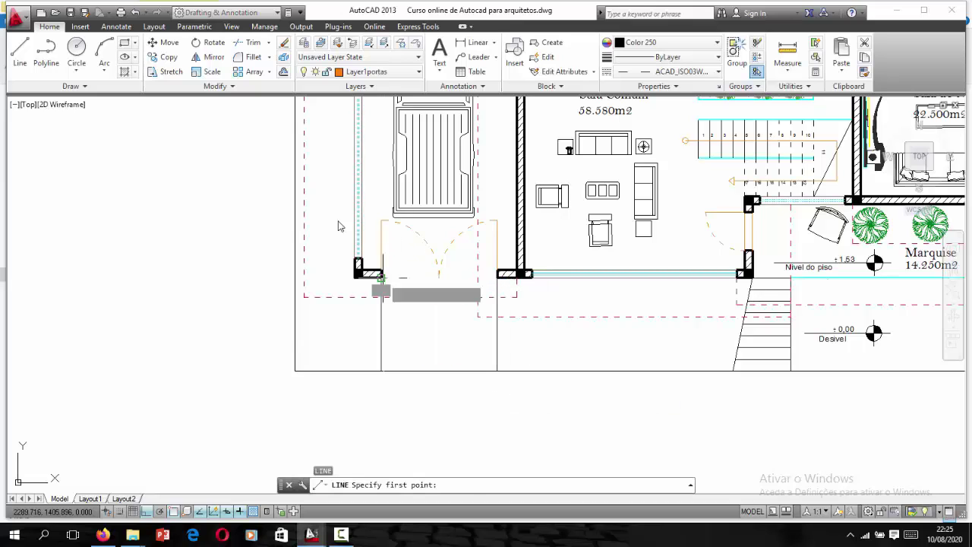
click(381, 247)
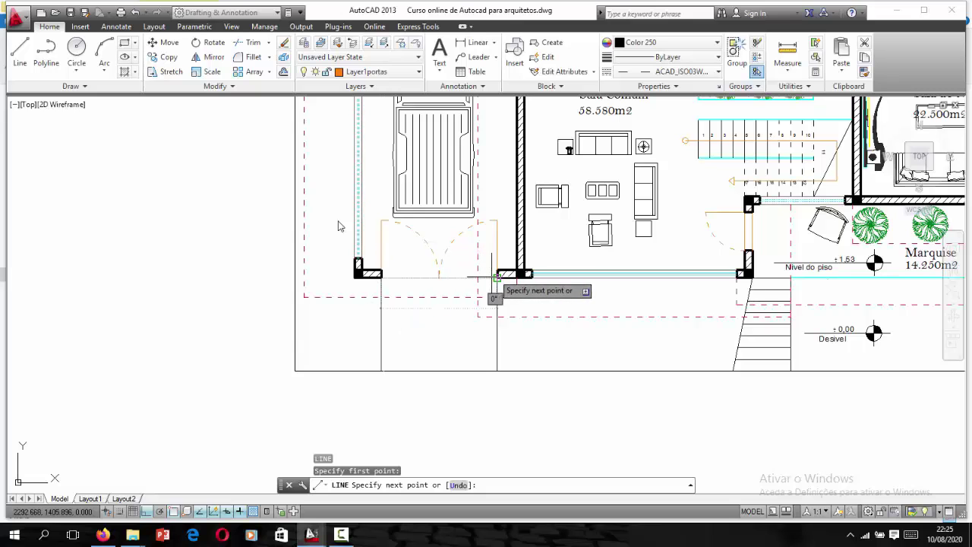
click(497, 278)
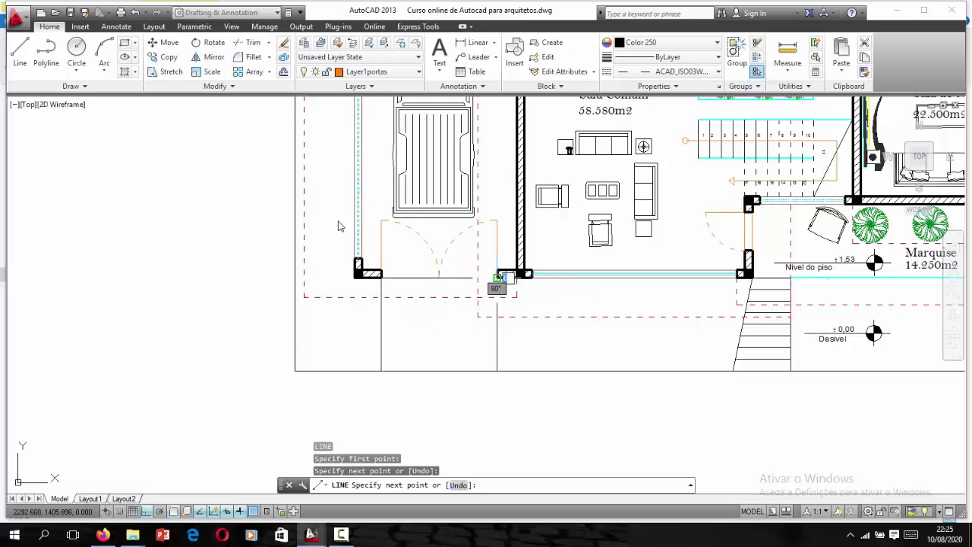
key(Return)
scroll(470, 332, down, 3)
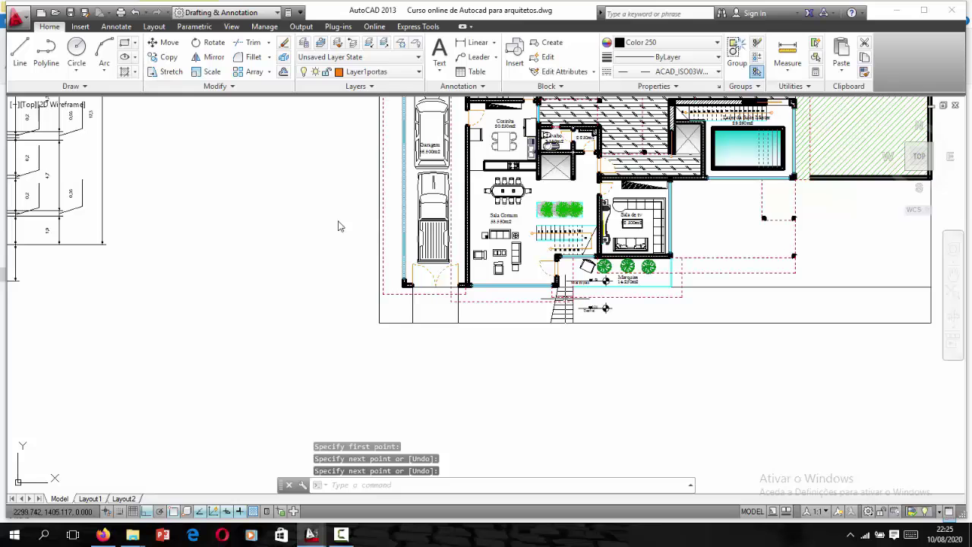
scroll(340, 226, down, 2)
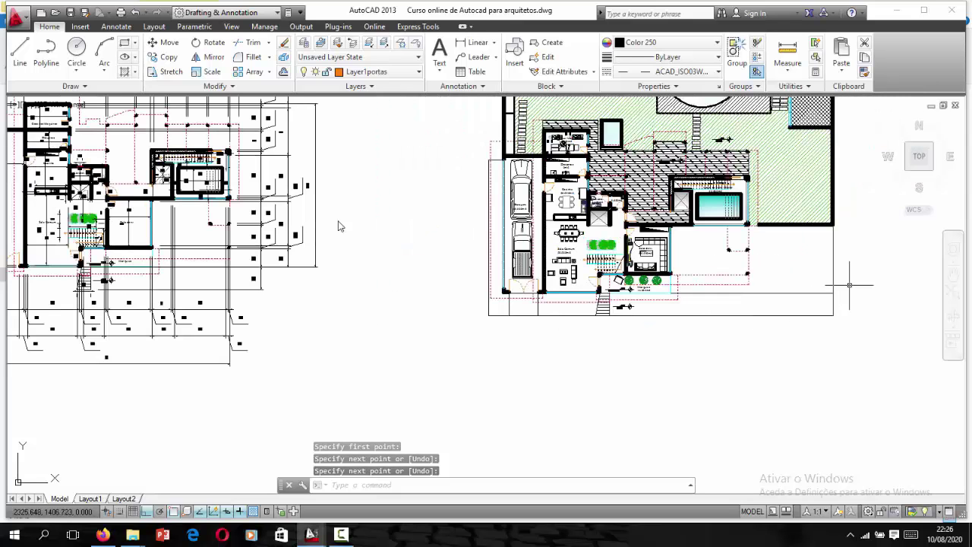
scroll(340, 225, up, 2)
scroll(339, 226, down, 2)
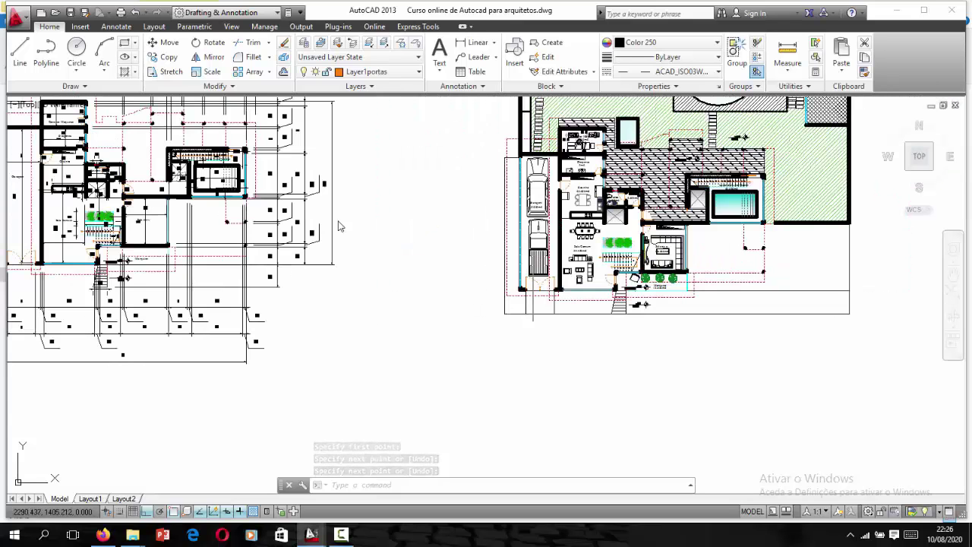
scroll(339, 226, up, 4)
scroll(339, 225, up, 2)
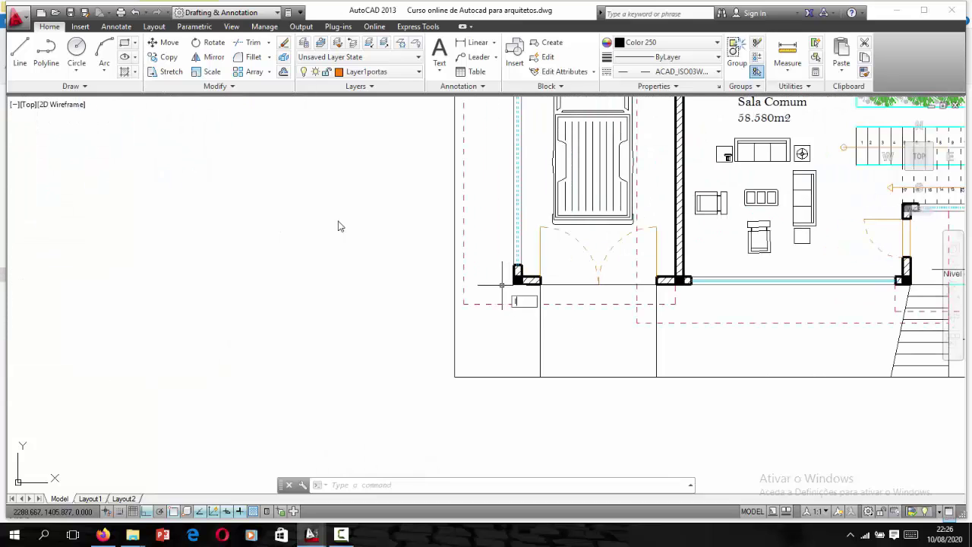
Step: Start a new line at the garage front wall corner
text(l)
key(Return)
click(514, 284)
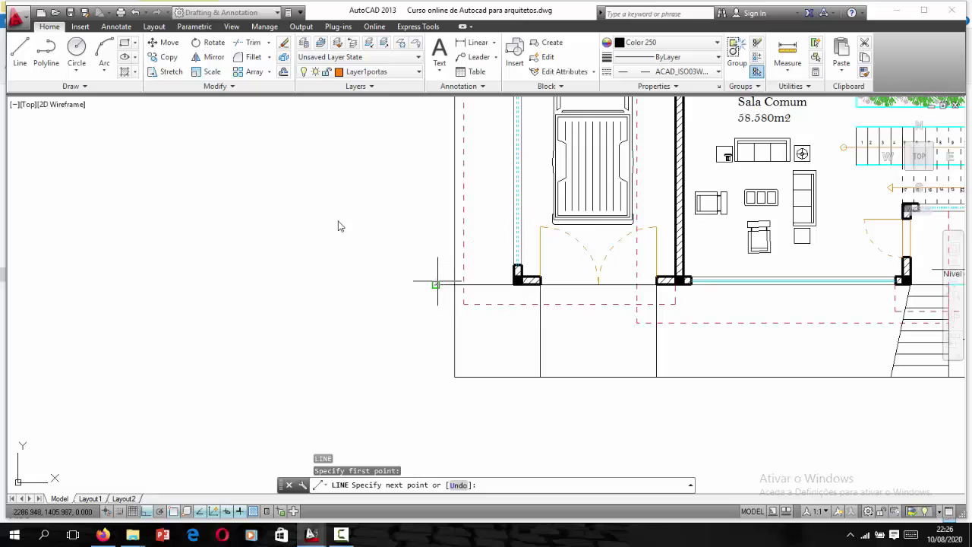
Step: End the short line at the garage front and start TRIM using all objects as edges
click(435, 285)
key(Return)
text(r)
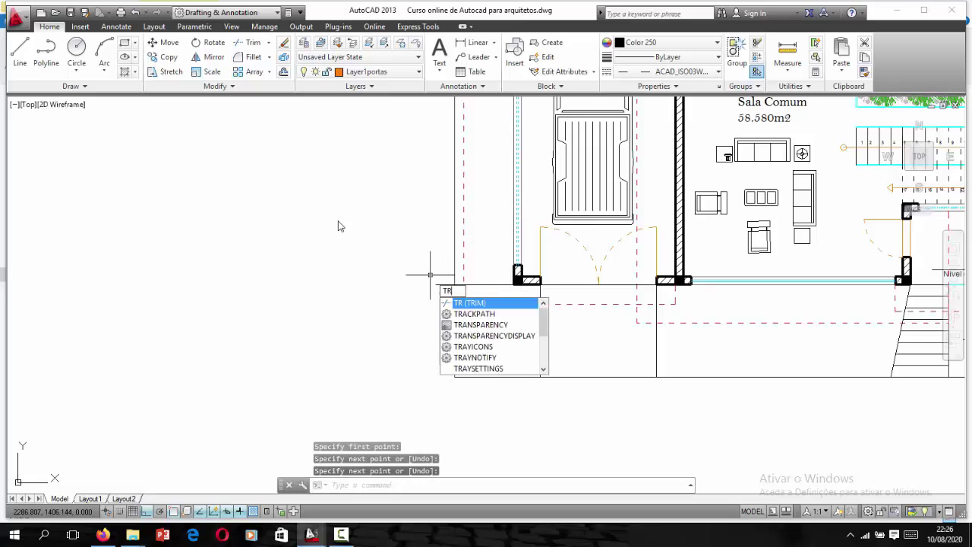
key(Return)
key(Return)
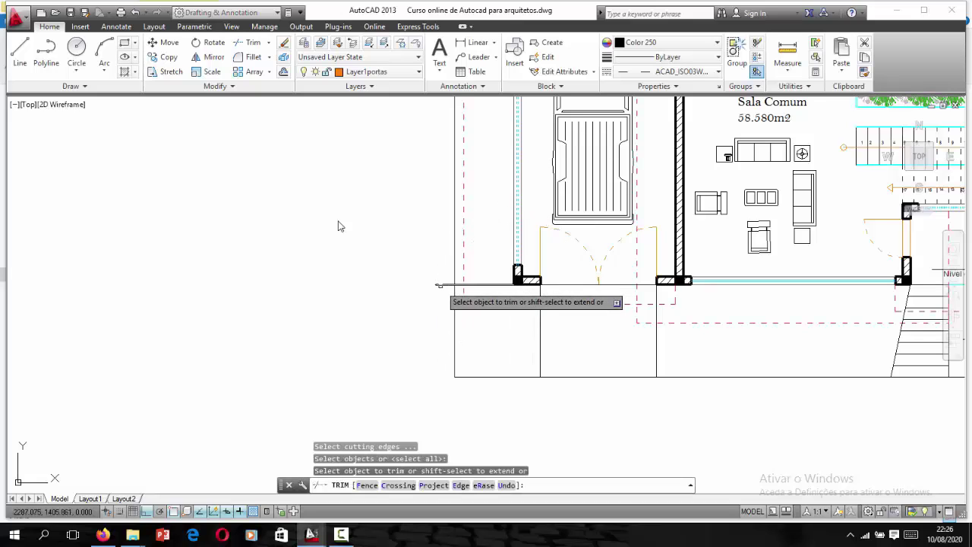
Step: Zoom around the plan, then cancel the trim and a stray selection window without changes
scroll(339, 225, down, 3)
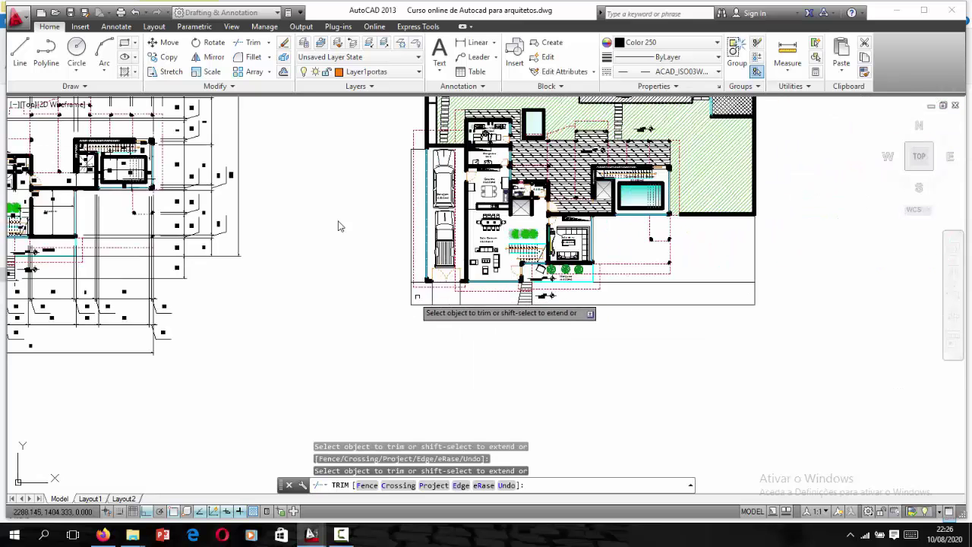
scroll(339, 226, down, 1)
scroll(340, 226, up, 3)
scroll(339, 226, down, 1)
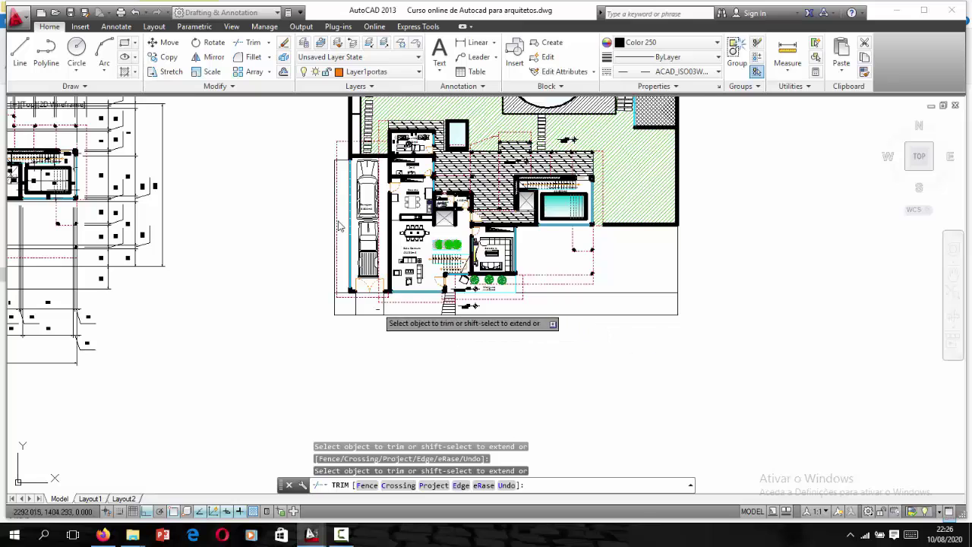
scroll(339, 225, down, 1)
scroll(340, 225, down, 1)
scroll(340, 225, up, 1)
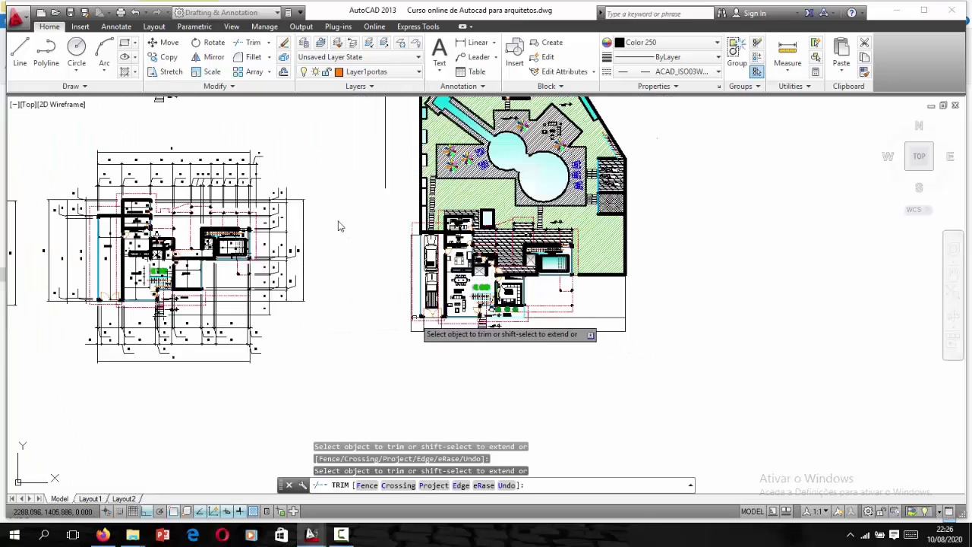
scroll(339, 225, up, 1)
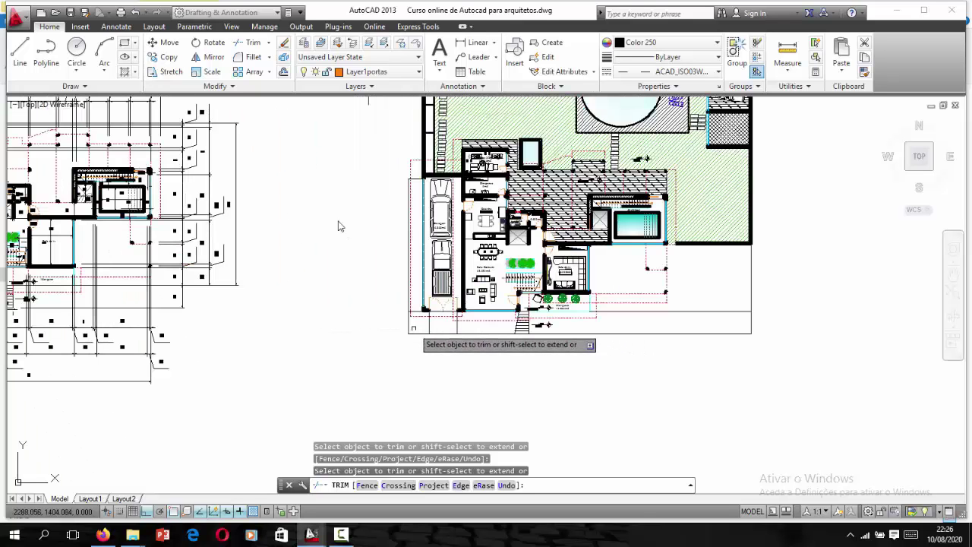
scroll(339, 226, up, 4)
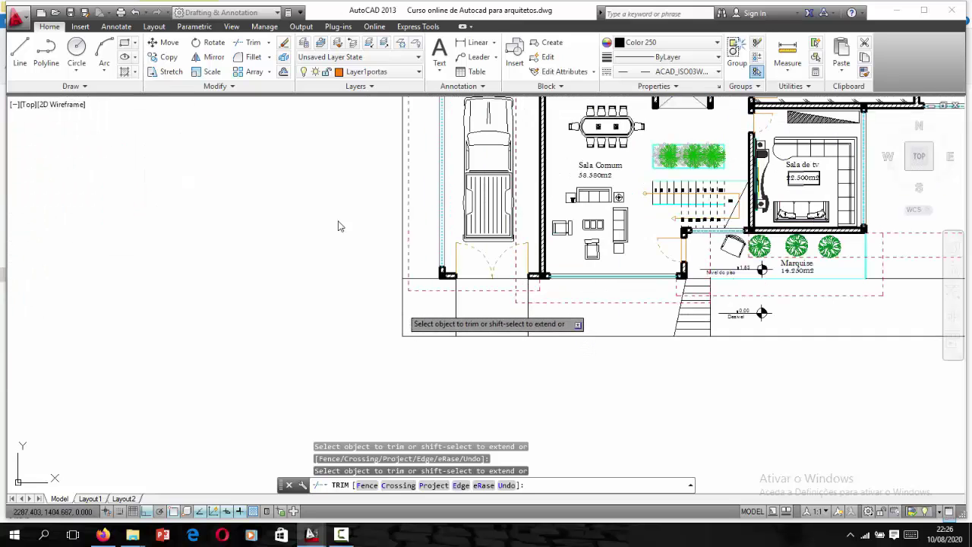
key(Escape)
click(339, 225)
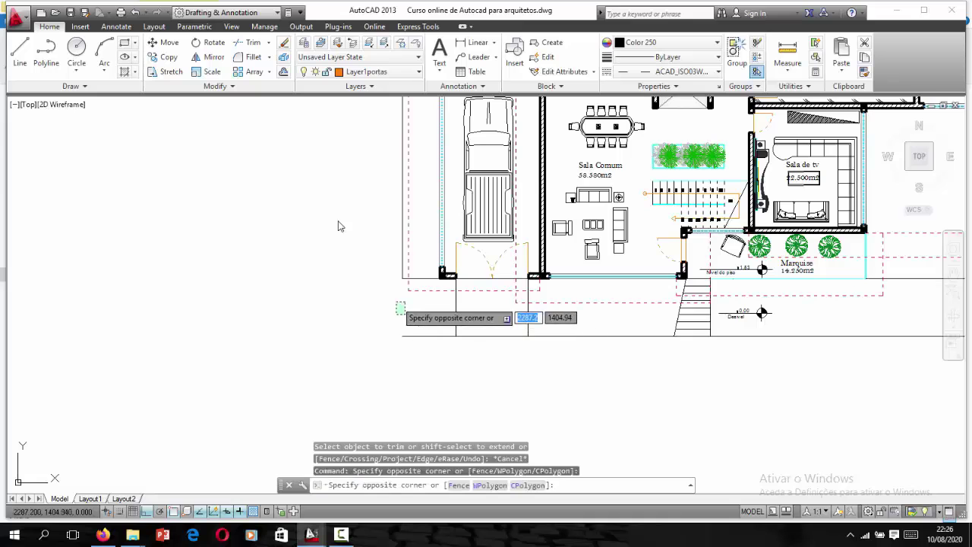
scroll(339, 226, down, 3)
key(Escape)
scroll(691, 315, up, 2)
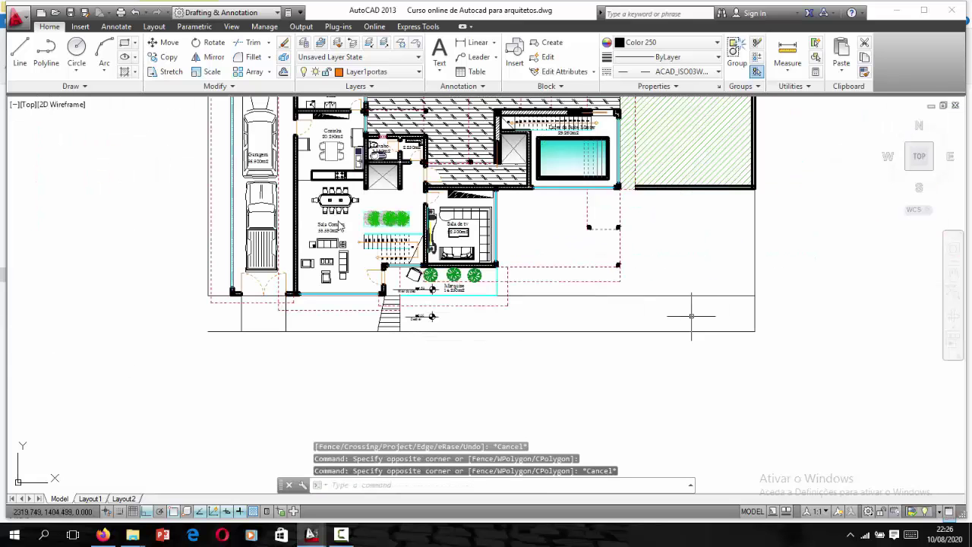
Step: Try stretching the right dashed boundary line, then cancel, leaving it unchanged
click(754, 309)
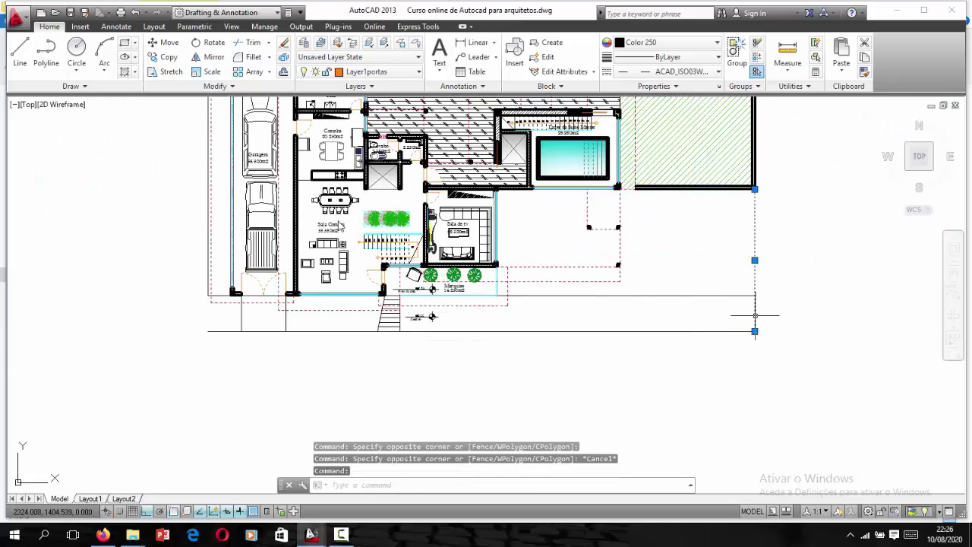
click(754, 331)
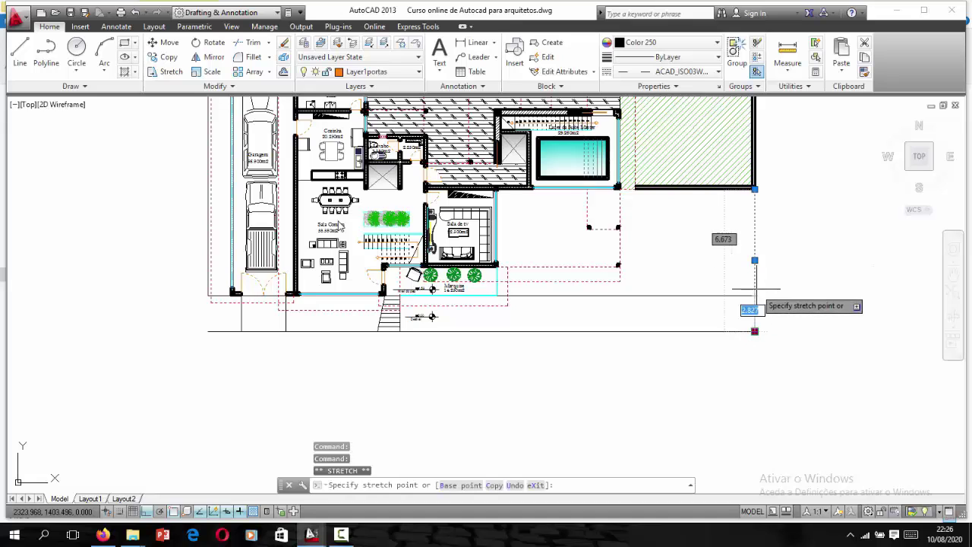
key(Escape)
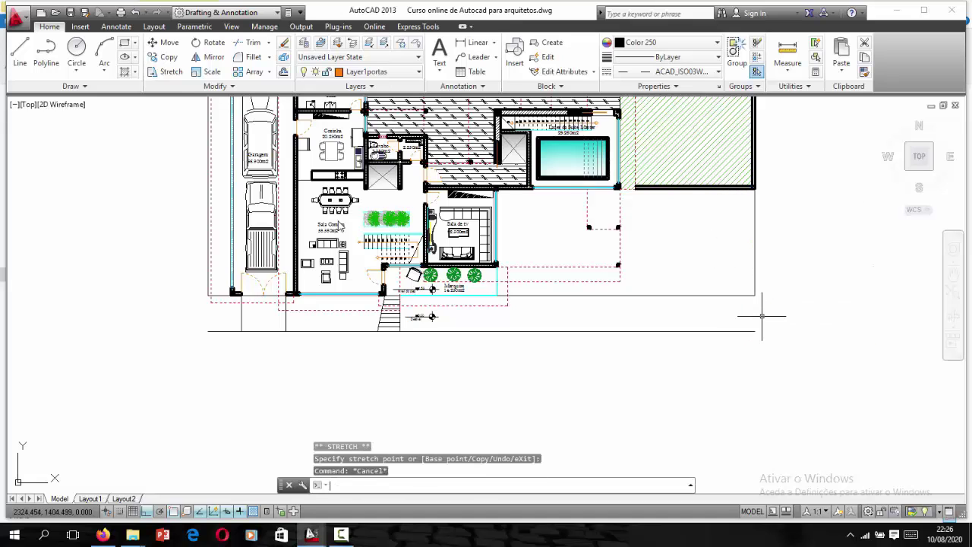
scroll(757, 311, up, 2)
key(Return)
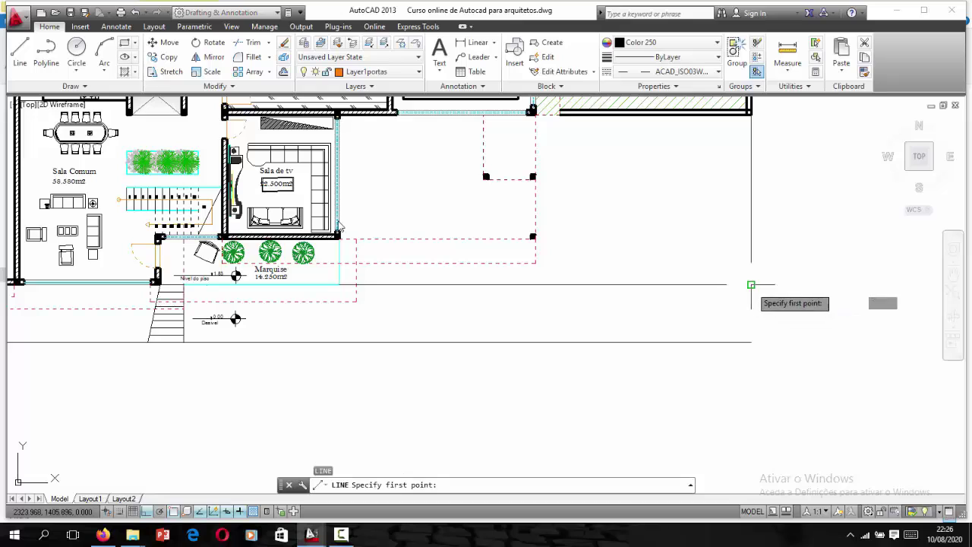
click(751, 284)
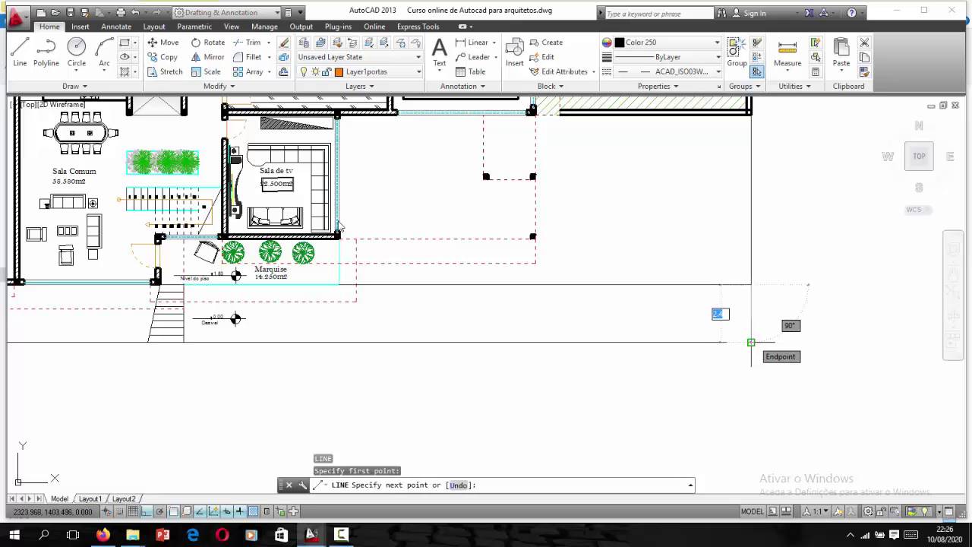
key(Return)
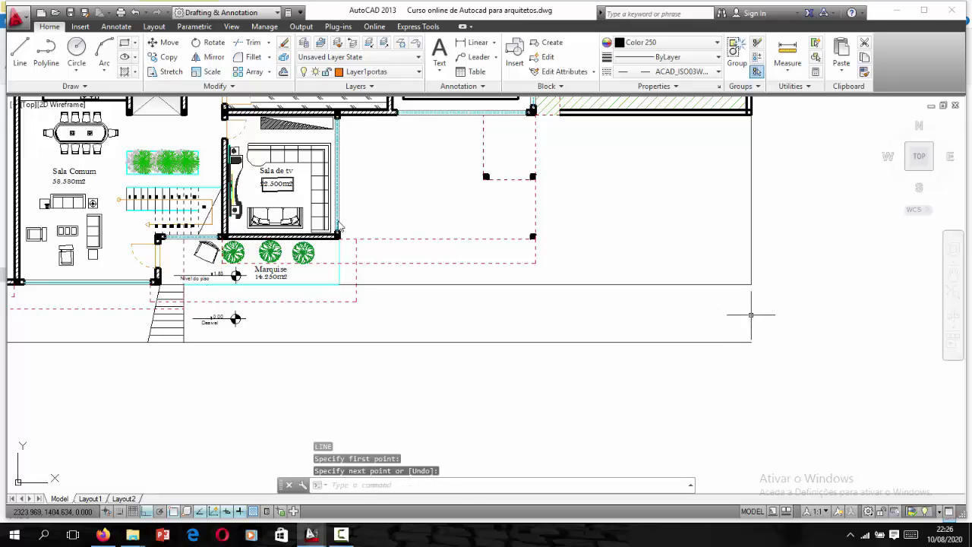
Step: Draw a vertical line closing the front strip's right corner down to the bottom boundary
text(L)
key(Return)
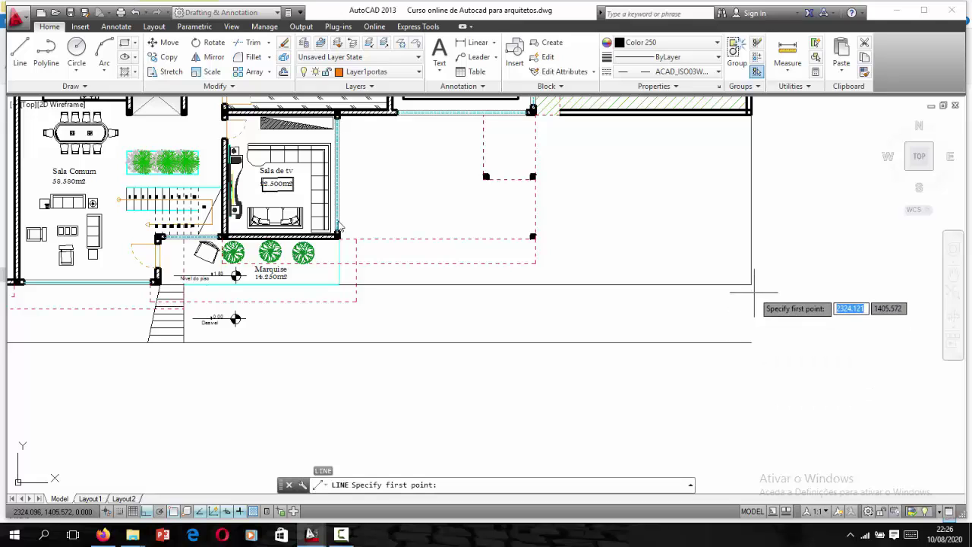
click(750, 285)
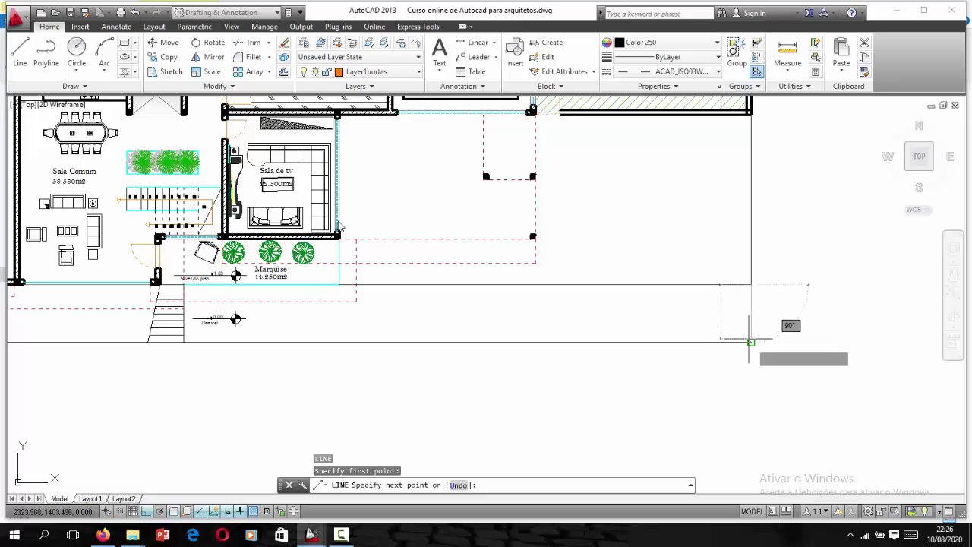
click(750, 342)
key(Return)
scroll(750, 343, down, 5)
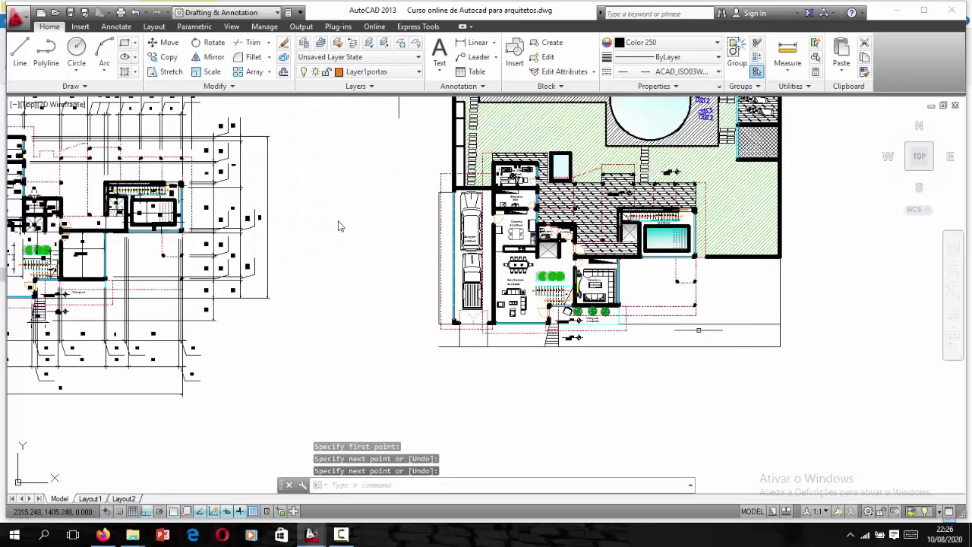
scroll(340, 225, up, 4)
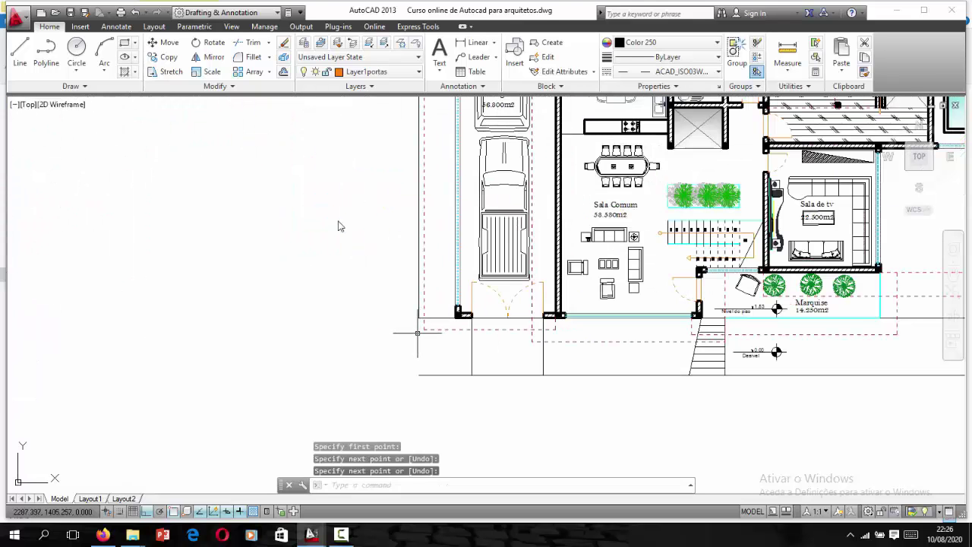
Step: Draw a vertical line from the left front corner by the garage to the bottom boundary
key(Return)
click(417, 317)
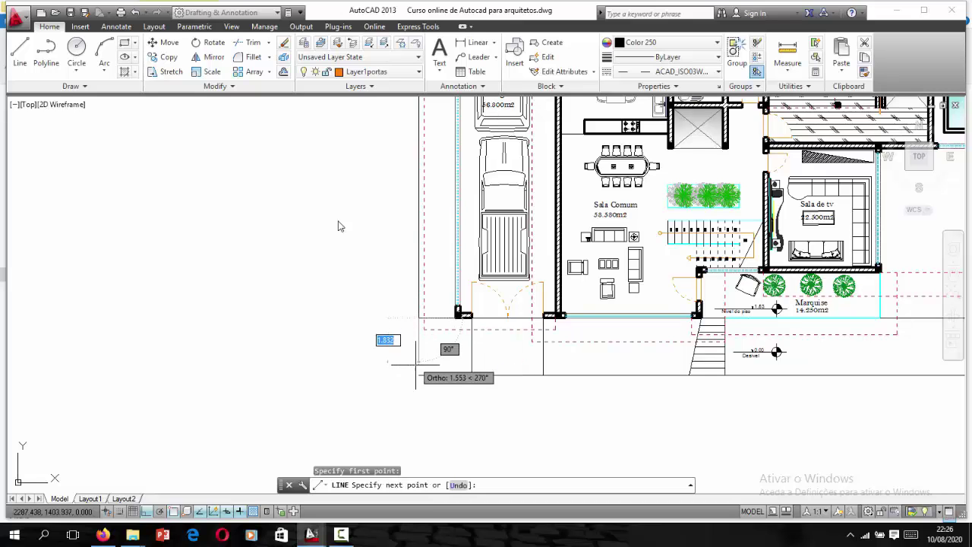
click(418, 374)
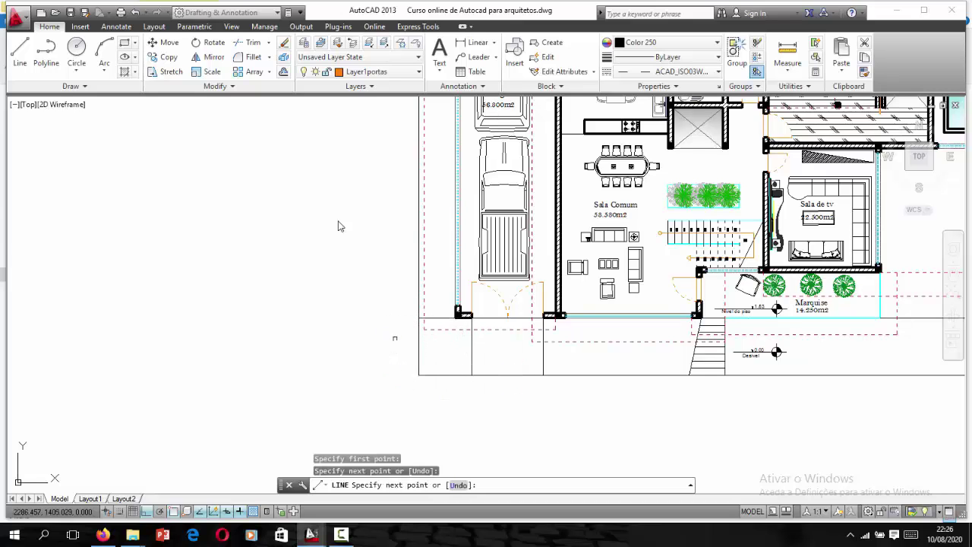
key(Return)
scroll(378, 311, down, 3)
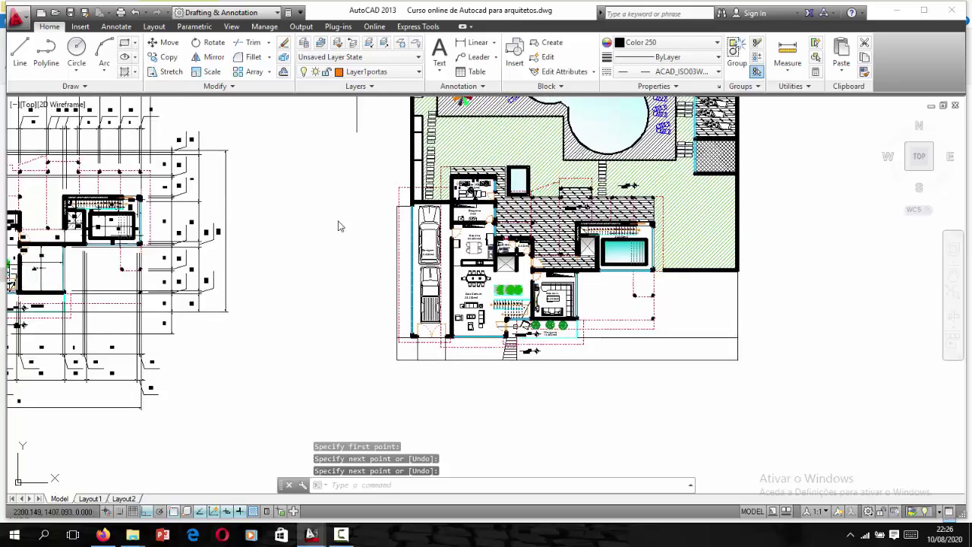
scroll(340, 226, down, 1)
scroll(340, 226, up, 1)
scroll(651, 325, up, 1)
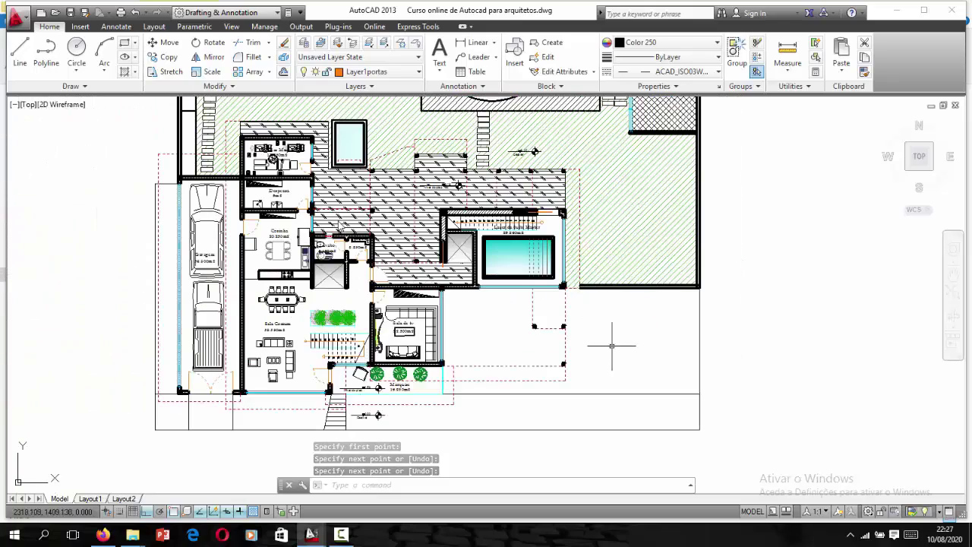
scroll(651, 325, down, 1)
scroll(558, 353, up, 2)
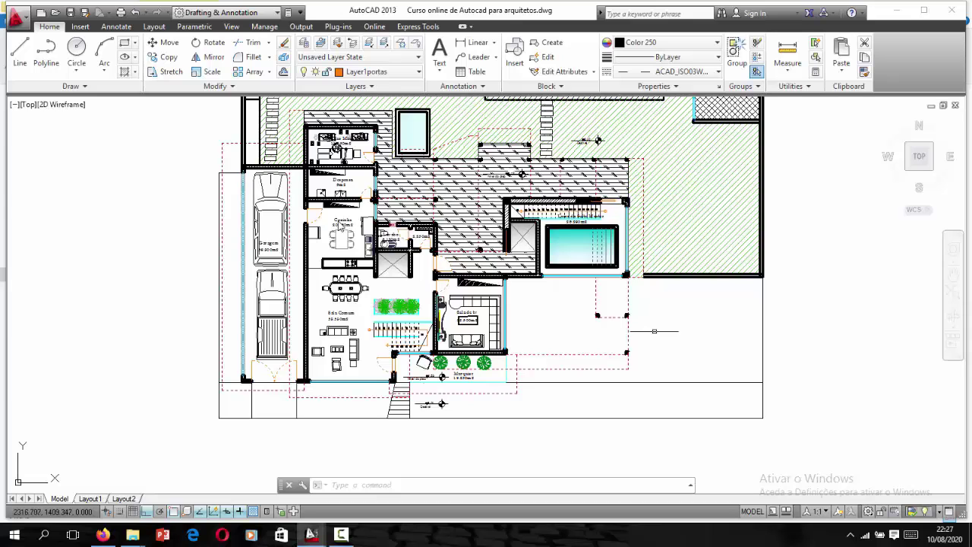
Step: Select the right lot line, the front strip line and the lot boundary line below the house
middle_drag(653, 331, 640, 322)
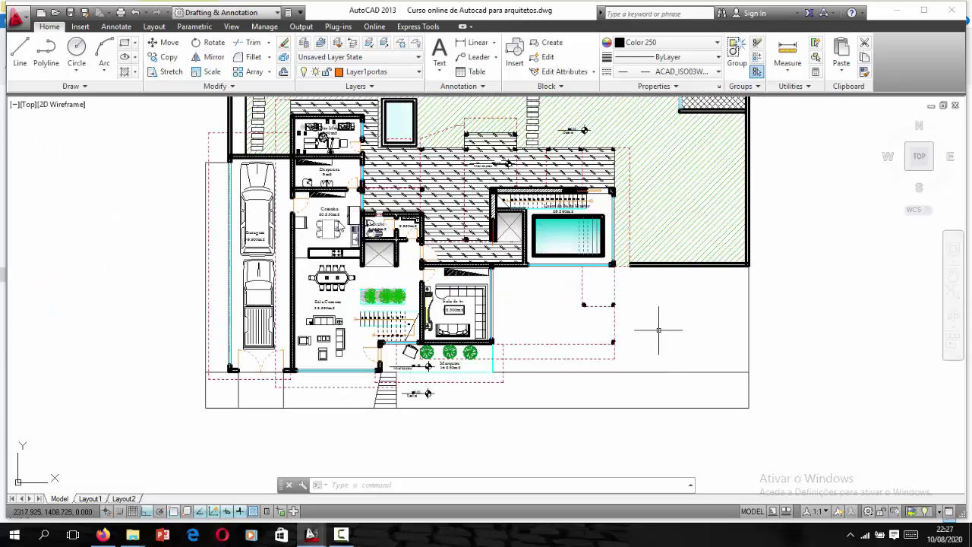
click(765, 320)
click(711, 327)
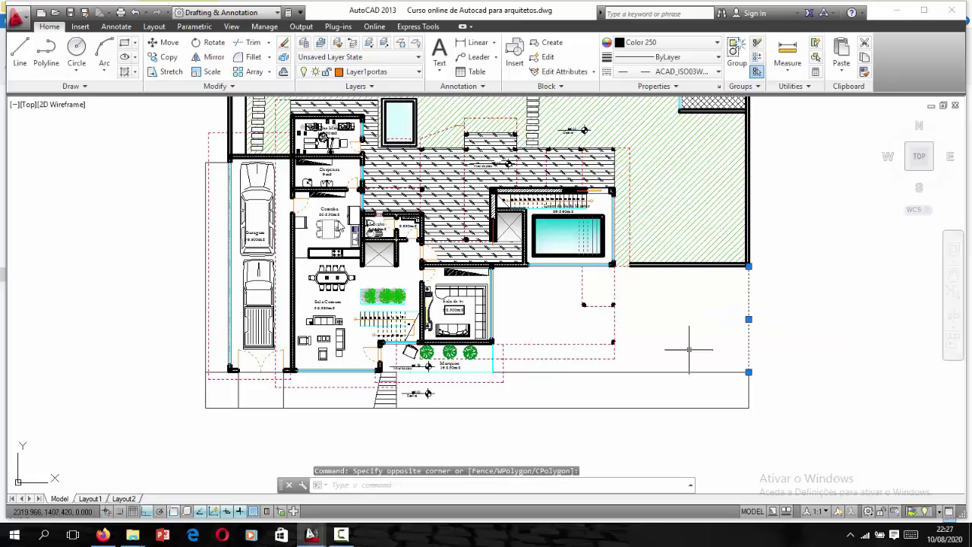
click(697, 362)
click(651, 391)
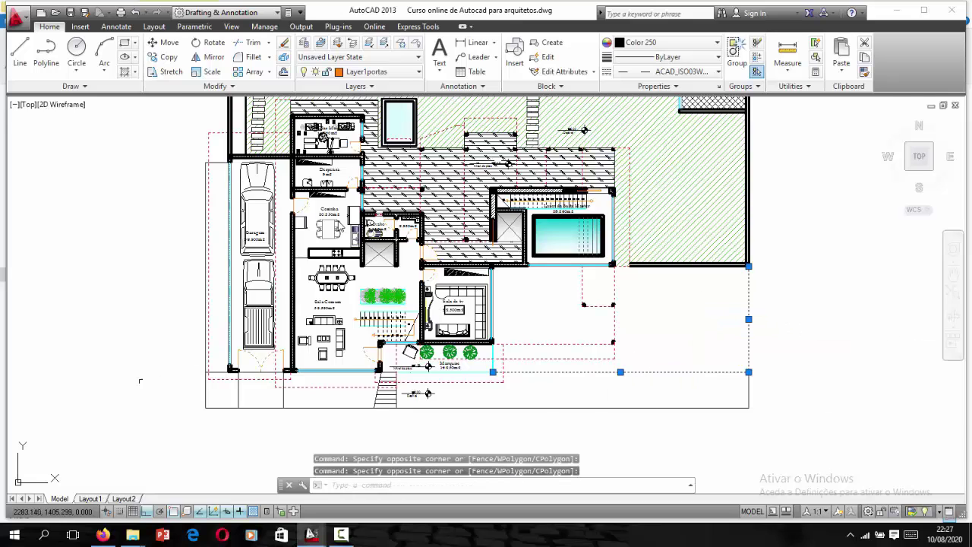
scroll(177, 383, up, 4)
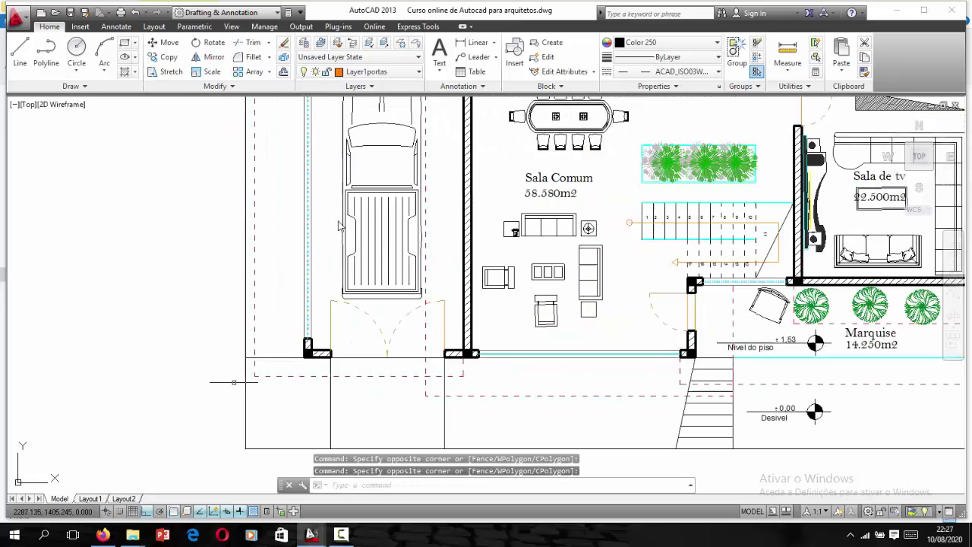
click(266, 357)
scroll(277, 361, down, 4)
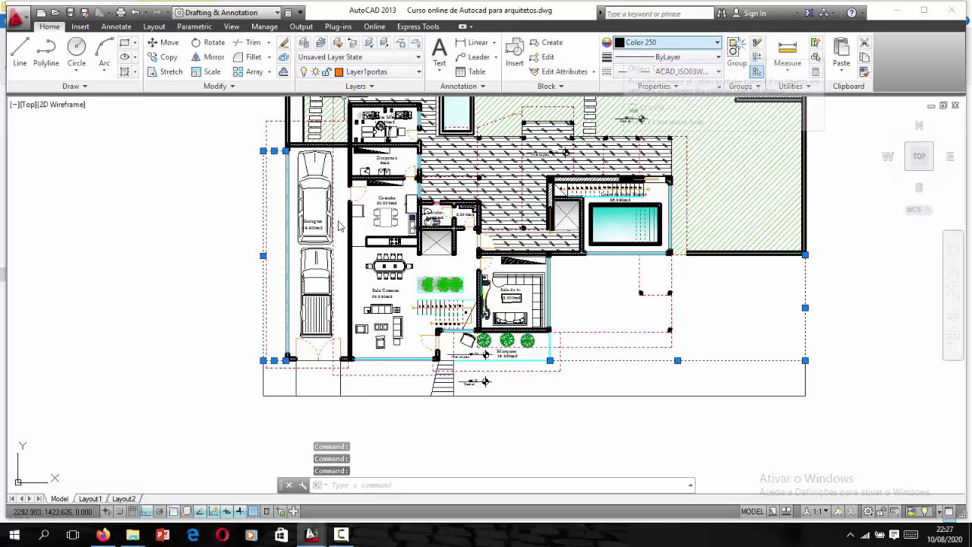
Step: Recolour the selected lot boundary lines to green, index color 74, and deselect them
click(668, 42)
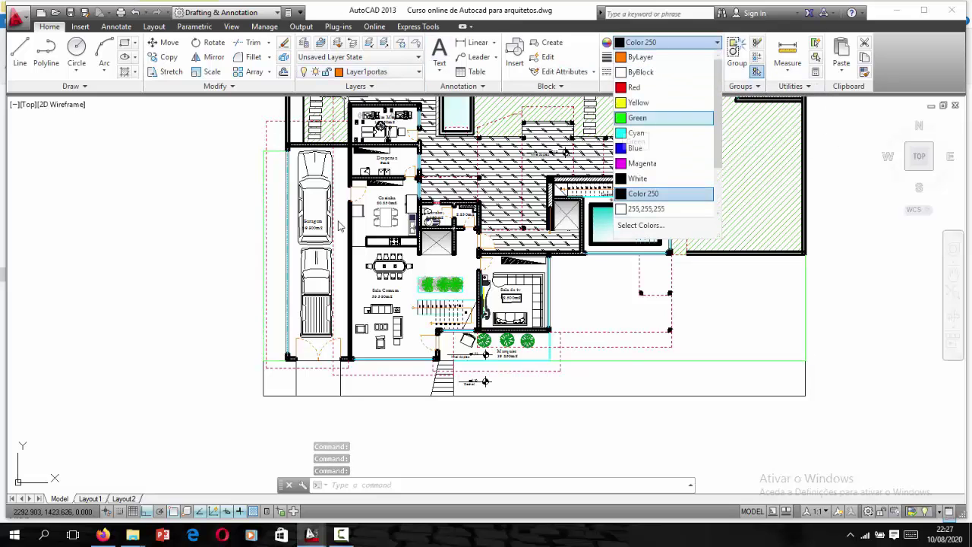
click(640, 224)
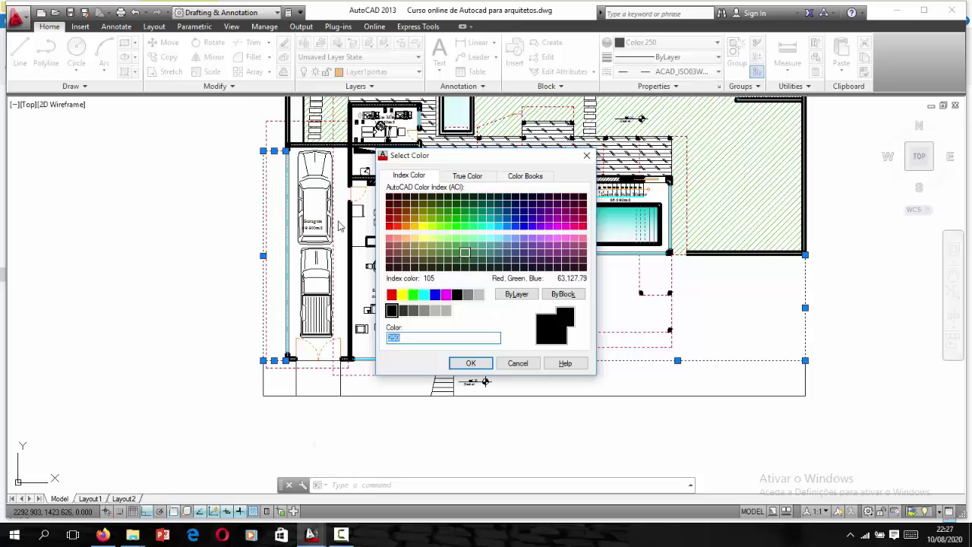
click(438, 219)
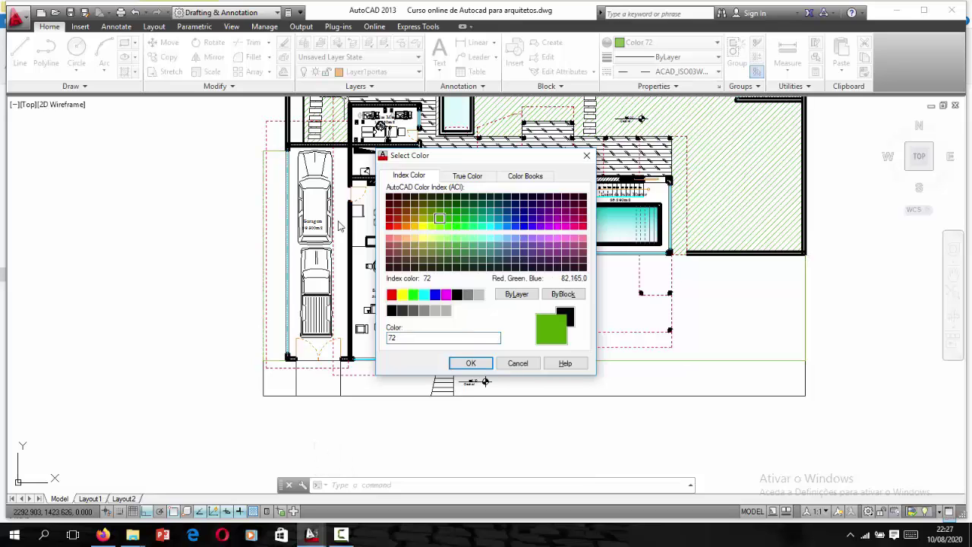
click(439, 212)
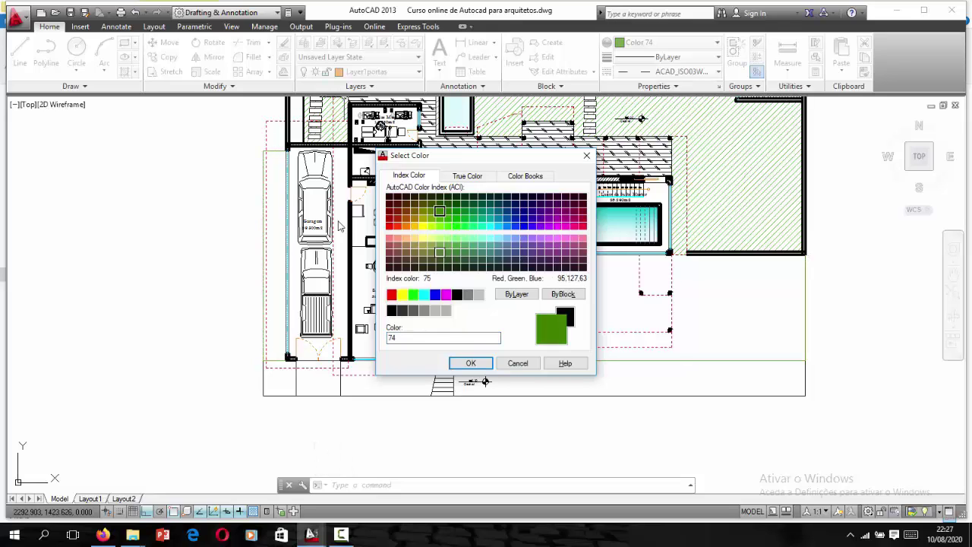
key(Return)
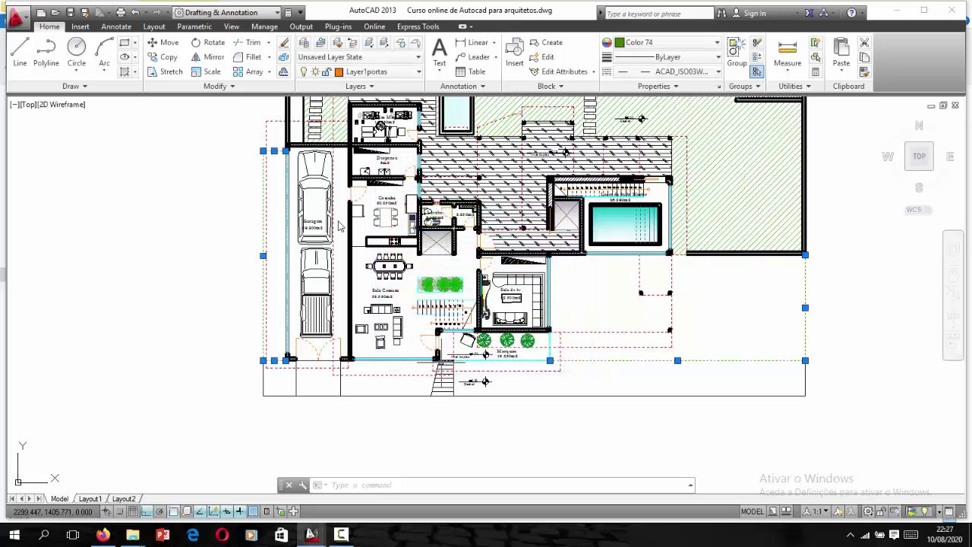
key(Escape)
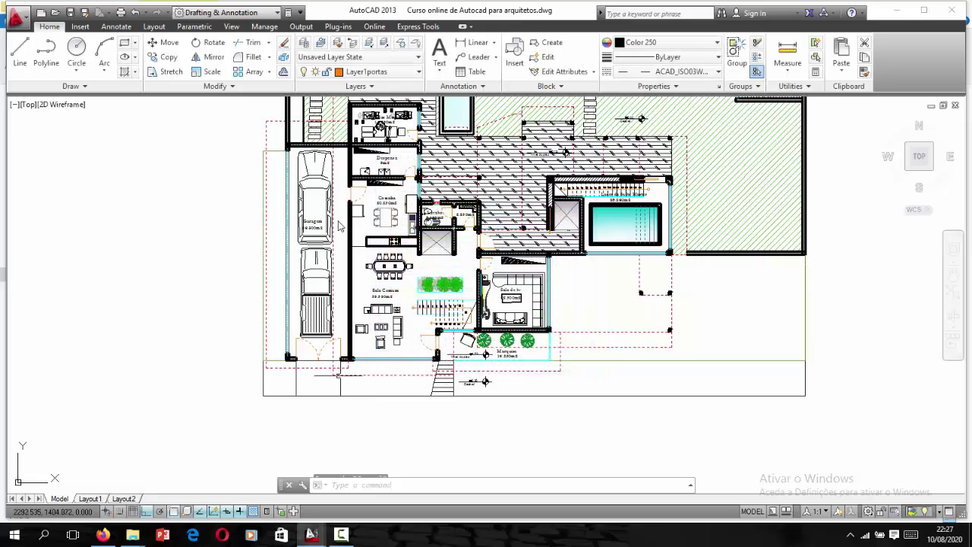
click(818, 388)
Step: Make the front-strip boundary lines below the house Green, then select the right-hand boundary line
scroll(727, 394, up, 2)
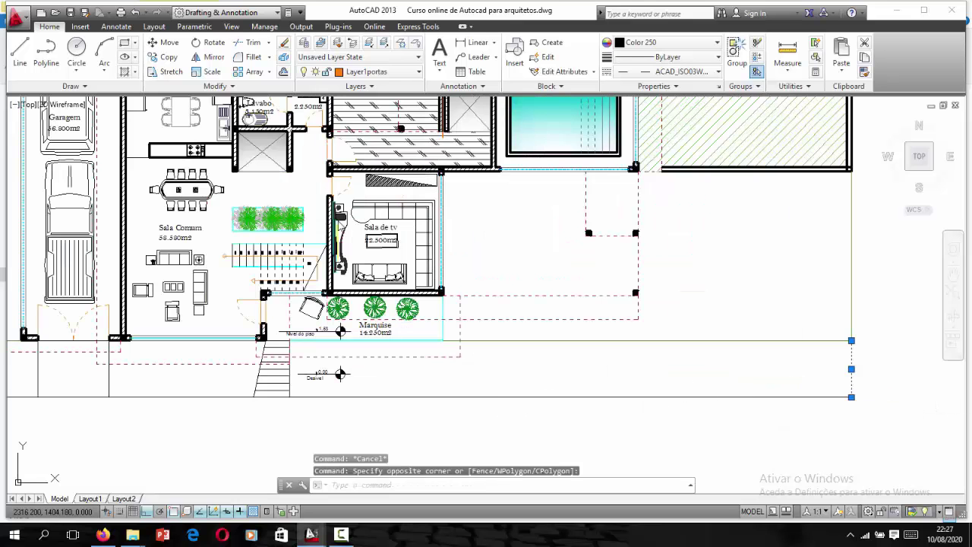
scroll(569, 423, down, 4)
scroll(412, 387, up, 3)
scroll(581, 394, up, 2)
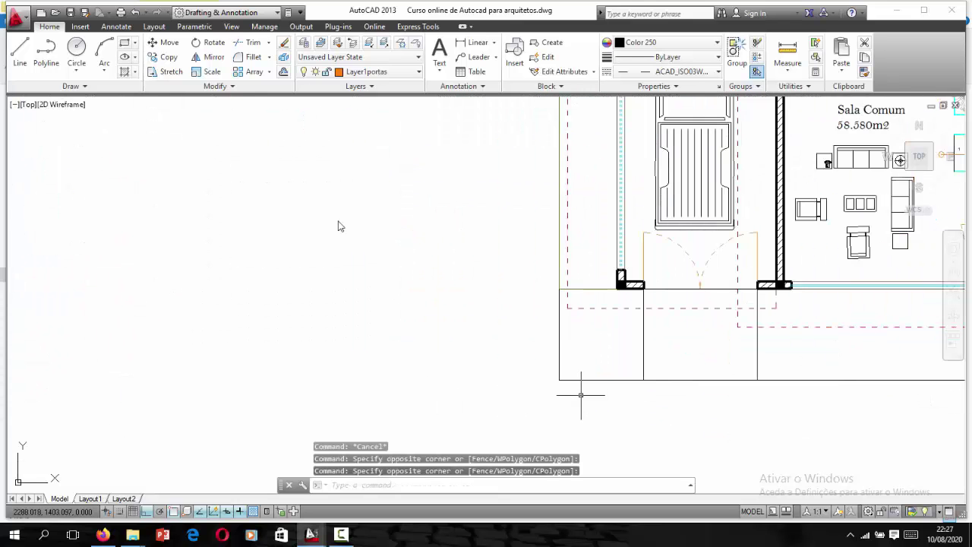
click(521, 386)
scroll(398, 346, down, 3)
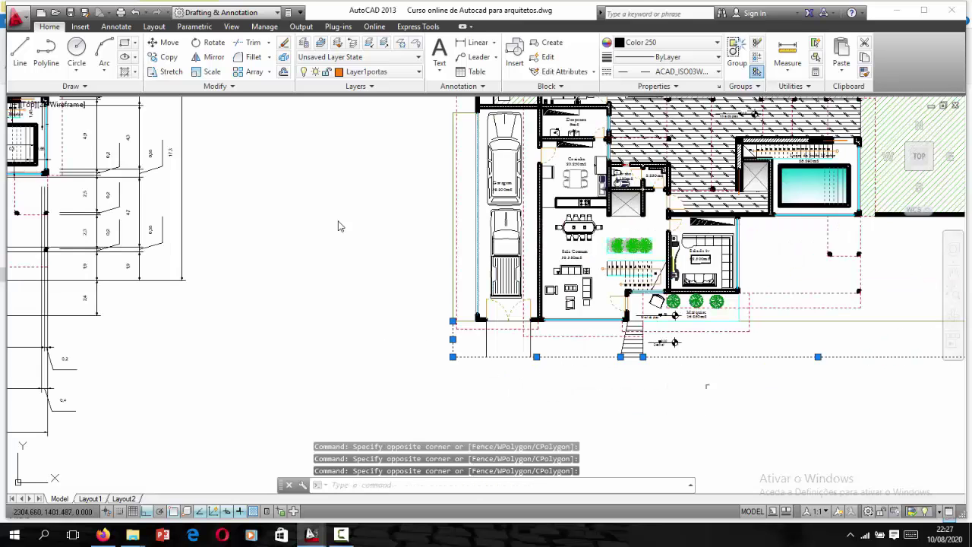
scroll(258, 293, down, 2)
scroll(339, 226, up, 2)
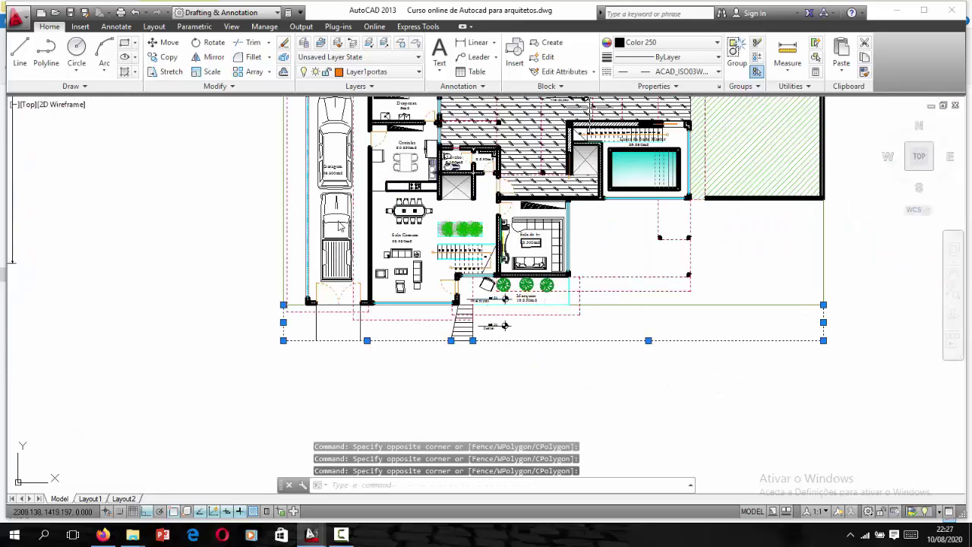
click(668, 42)
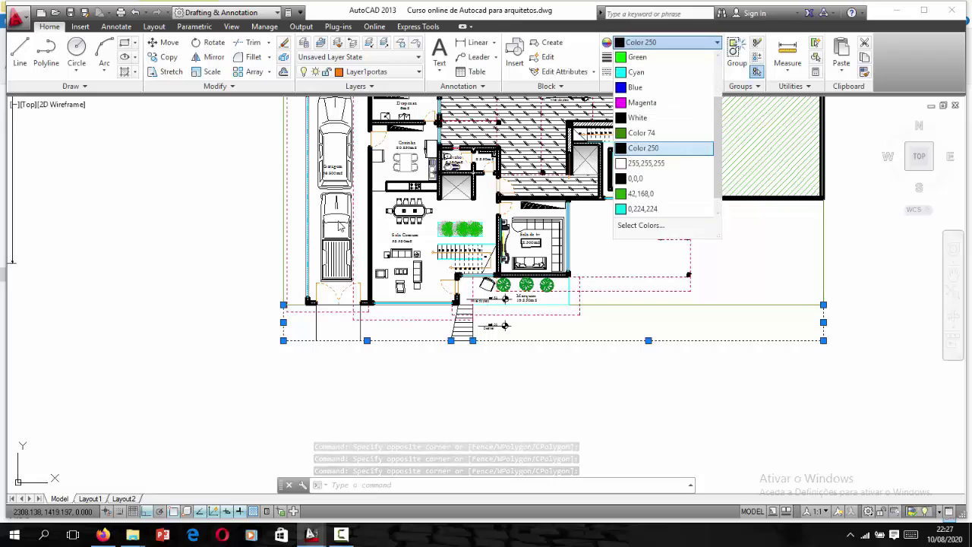
key(Escape)
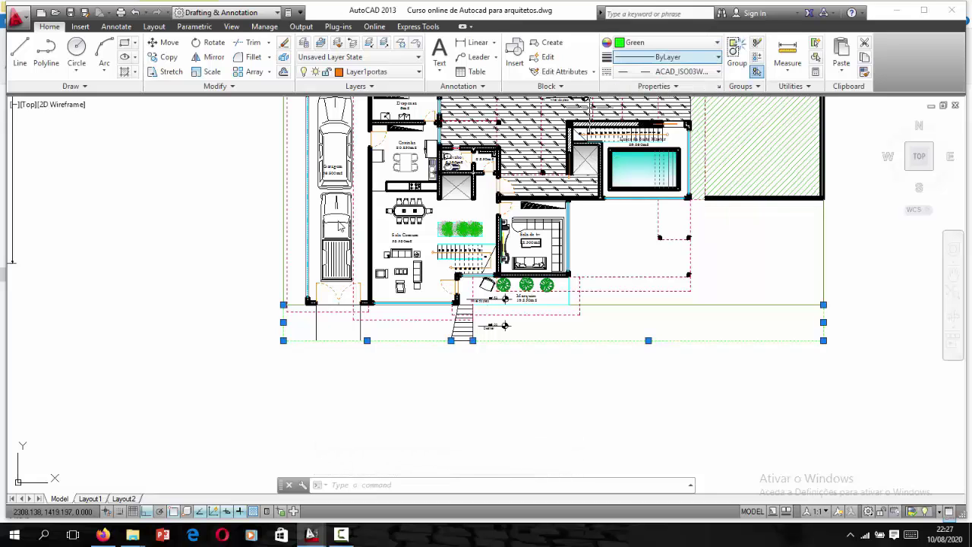
key(Escape)
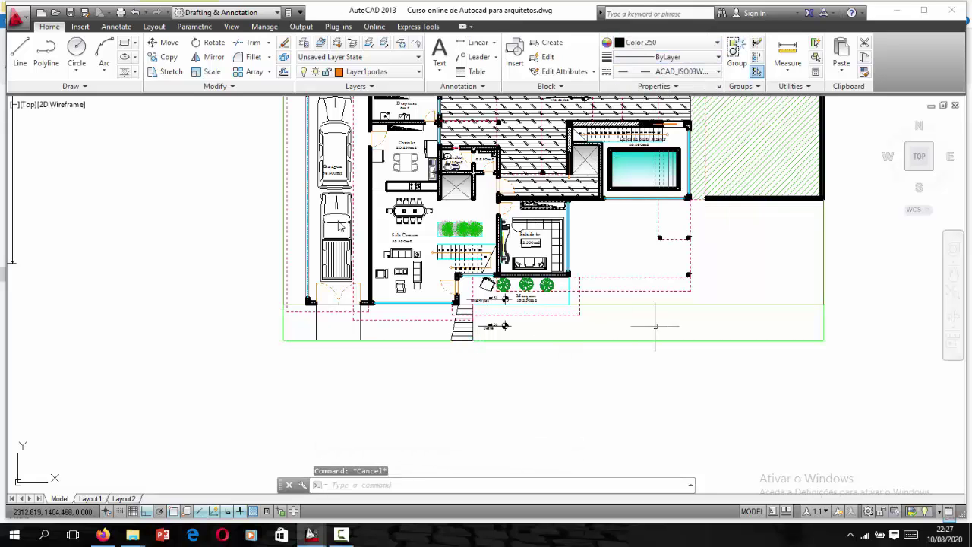
click(829, 268)
click(764, 256)
Step: Give the green boundary line beside the garage a 0.30 mm lineweight
click(748, 307)
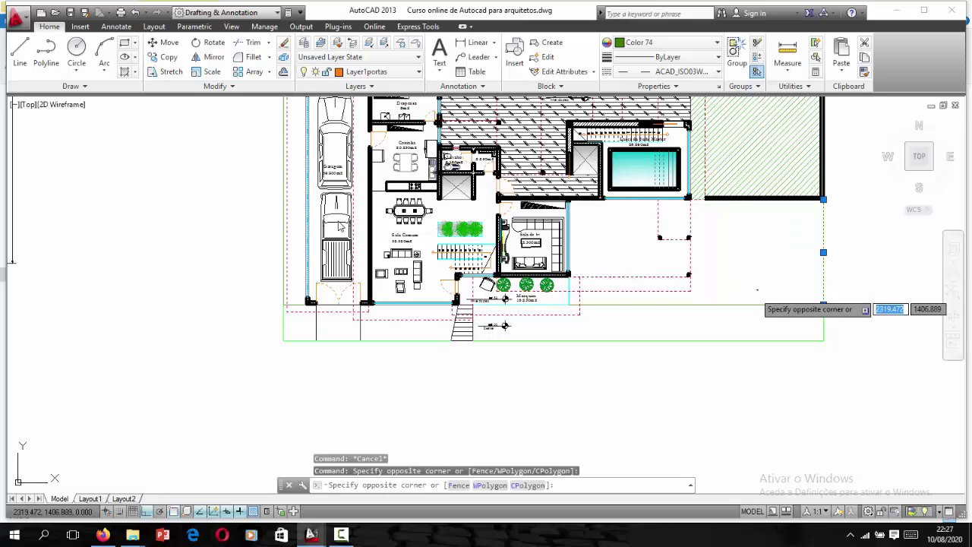
click(742, 304)
scroll(275, 301, up, 2)
scroll(296, 294, up, 2)
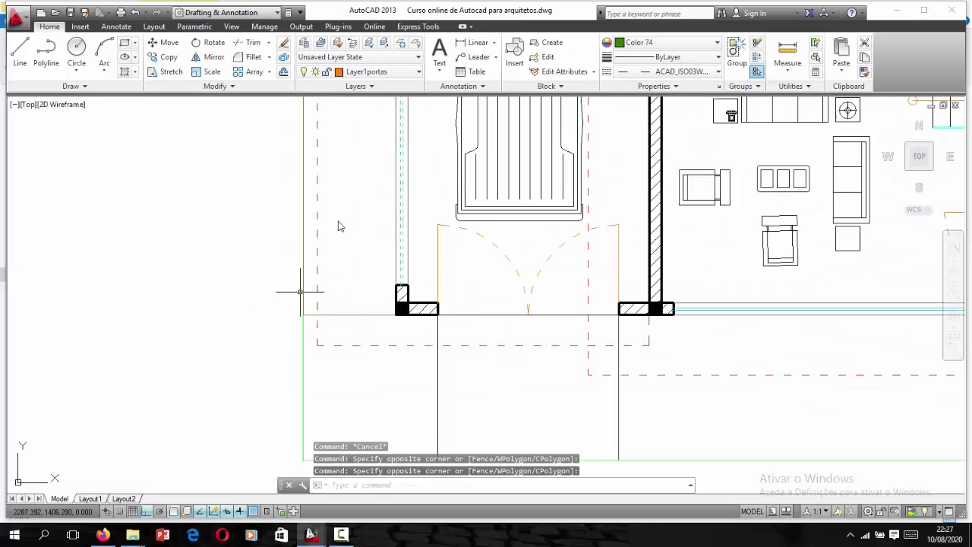
click(303, 314)
click(387, 303)
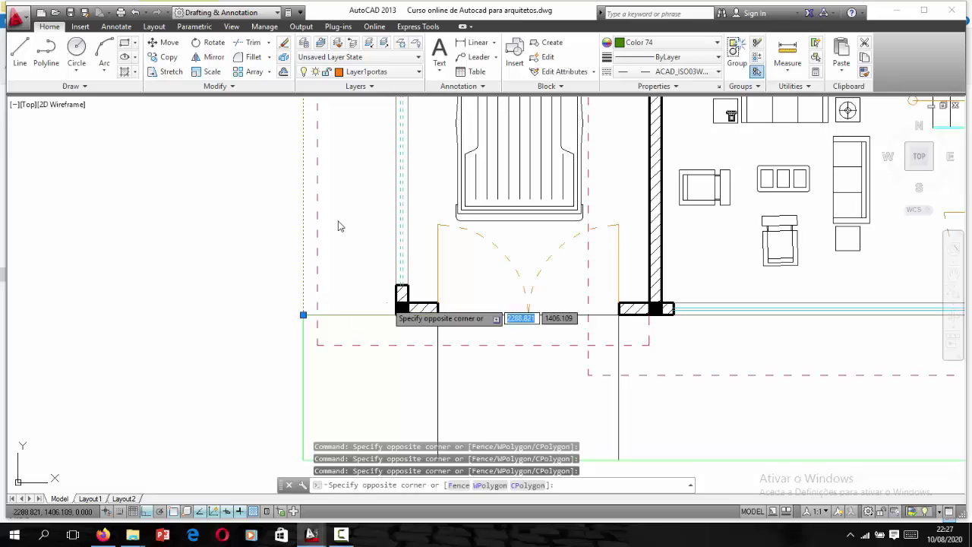
click(358, 323)
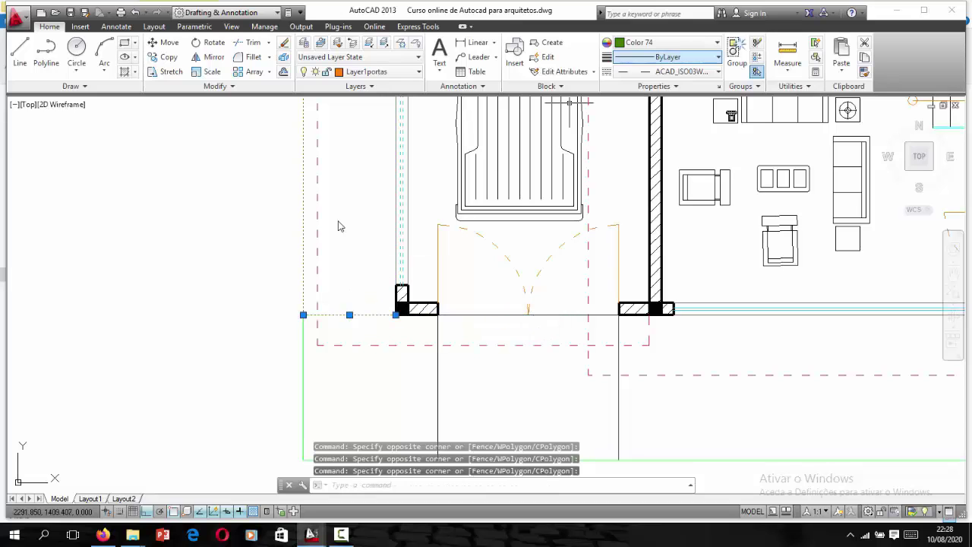
click(668, 57)
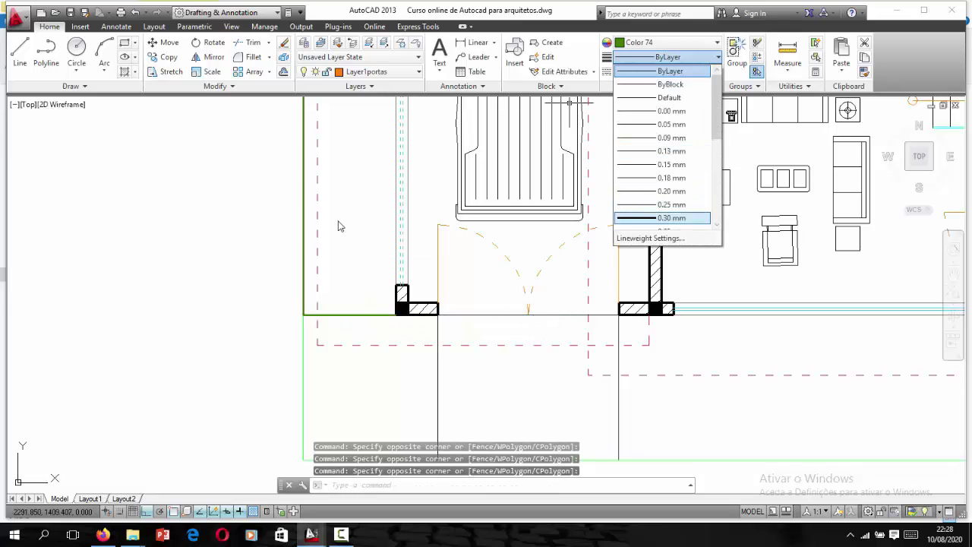
key(Escape)
key(Escape)
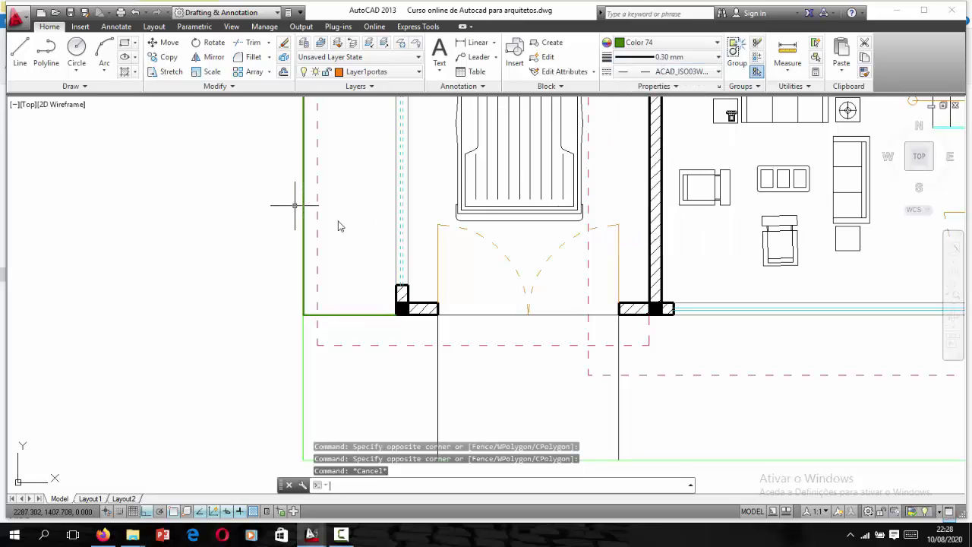
Step: Zoom out to review the thickened green lot boundary around the whole plan
scroll(300, 243, down, 4)
scroll(450, 365, down, 2)
scroll(383, 340, down, 2)
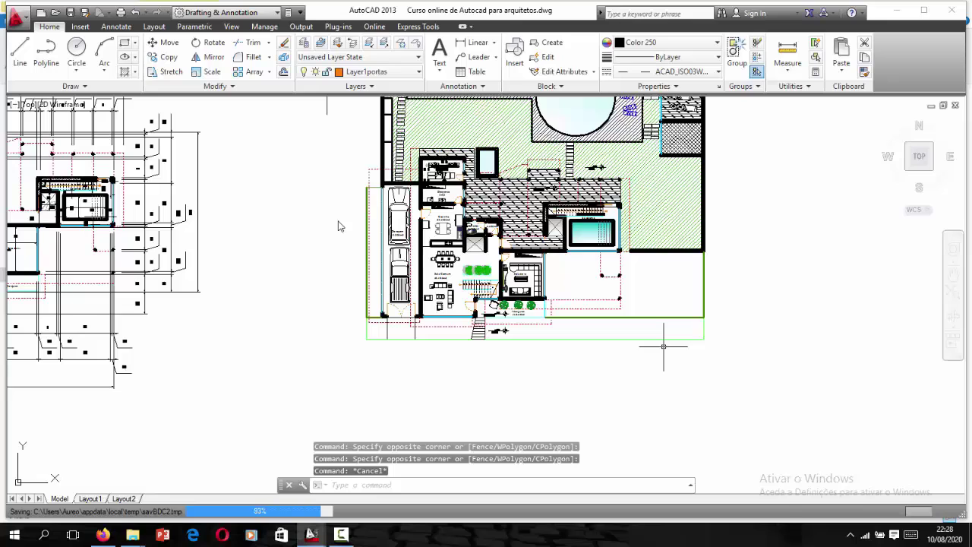
scroll(339, 225, down, 3)
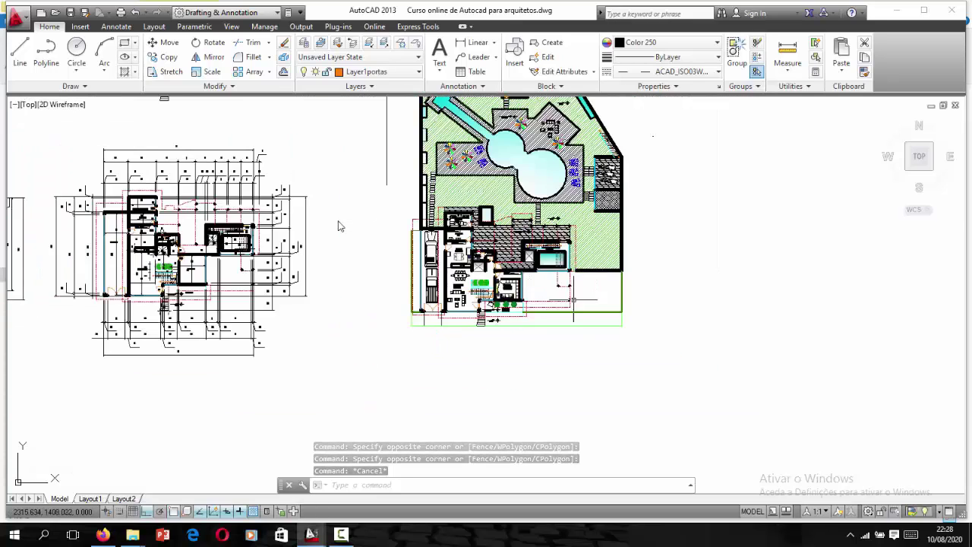
scroll(623, 297, up, 3)
scroll(658, 265, up, 2)
scroll(658, 265, down, 3)
scroll(610, 307, up, 2)
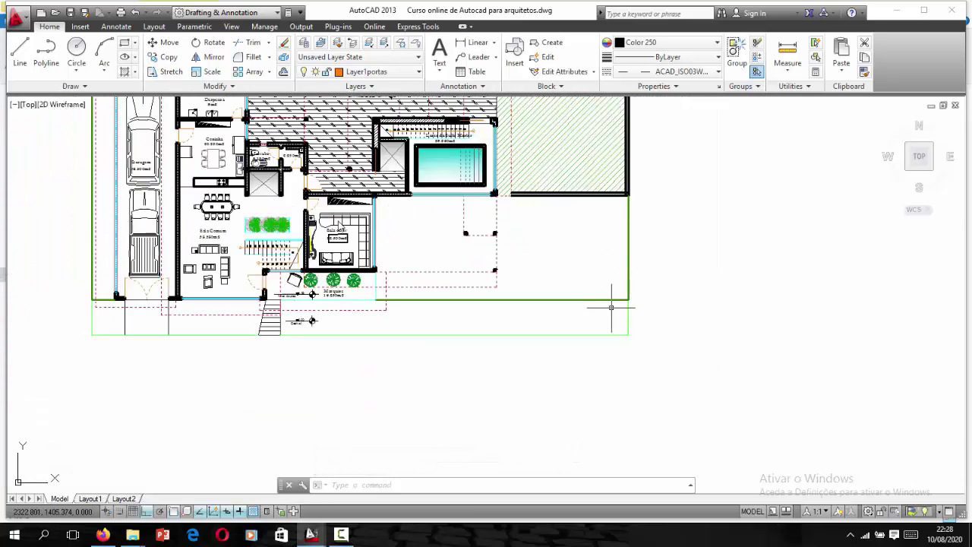
scroll(610, 307, up, 4)
scroll(608, 296, down, 4)
scroll(615, 292, down, 1)
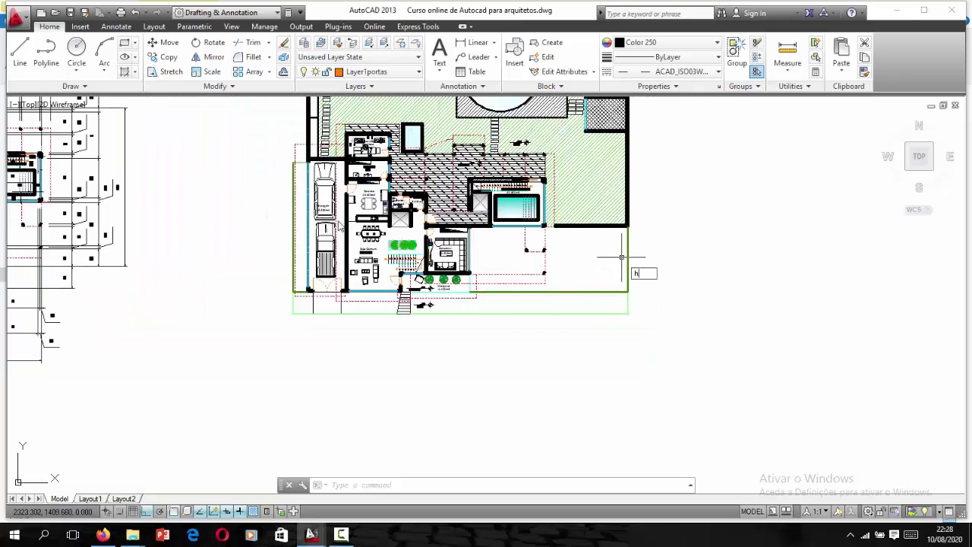
Step: Start an ANSI31 hatch and pick the yard area below the pool
key(Return)
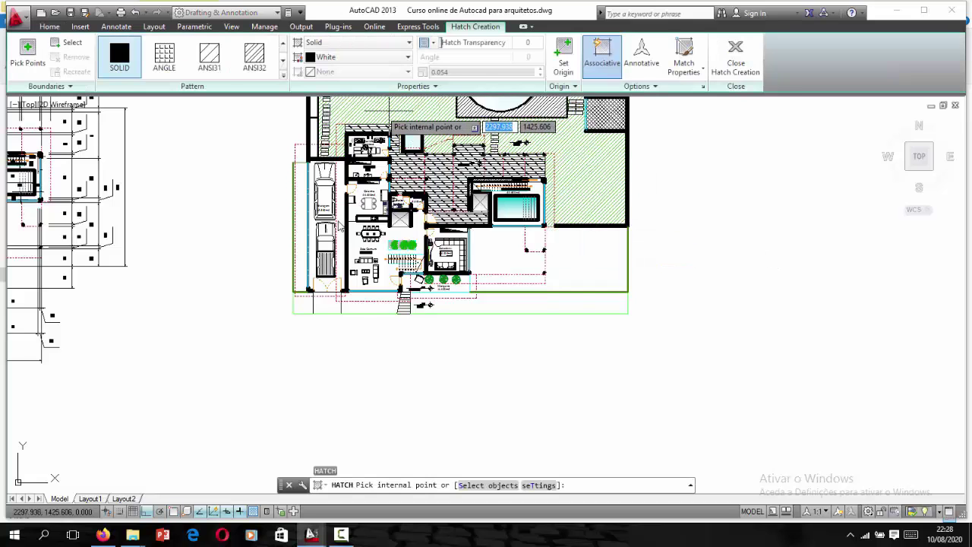
click(210, 57)
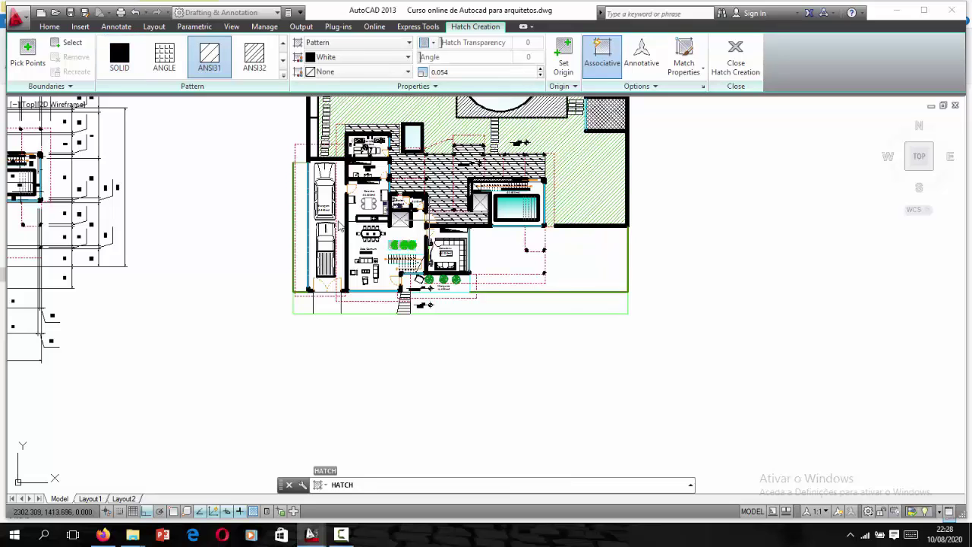
click(502, 254)
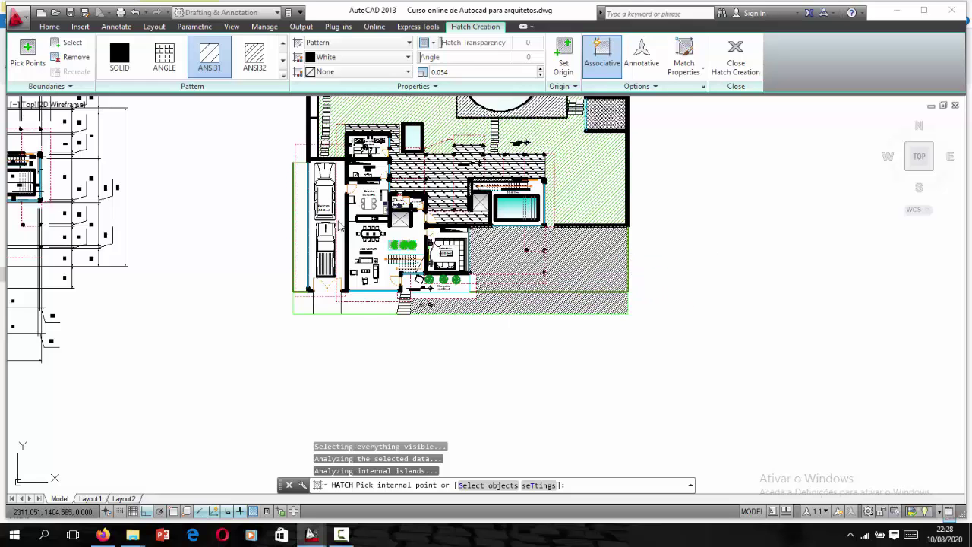
scroll(458, 296, up, 4)
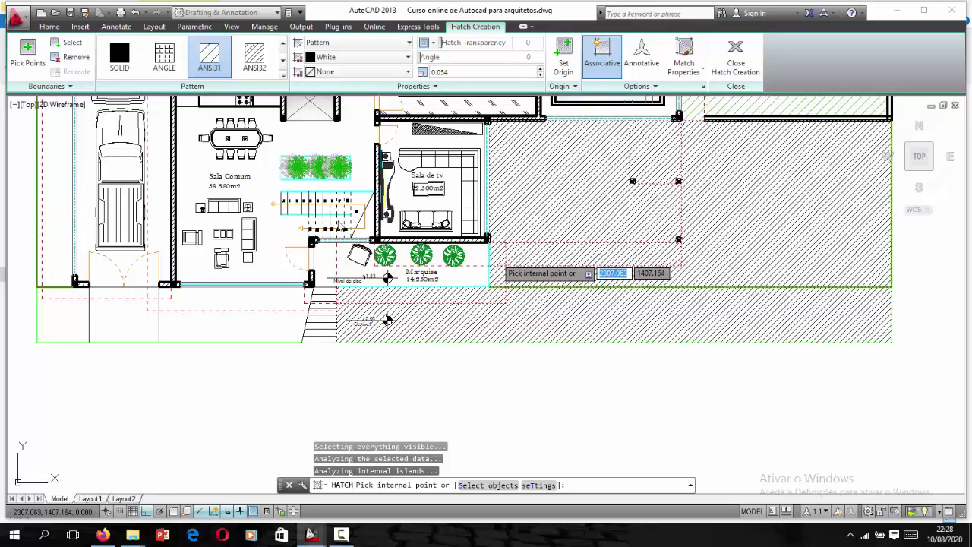
scroll(562, 292, down, 2)
scroll(271, 308, up, 2)
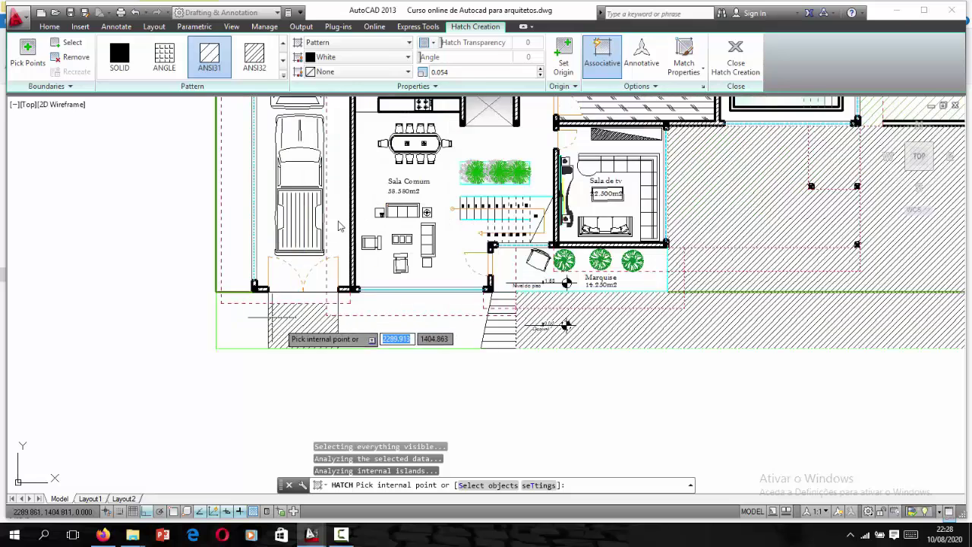
Step: Add the lower strip, the strip under the wall and the lower-left region to the hatch
click(384, 319)
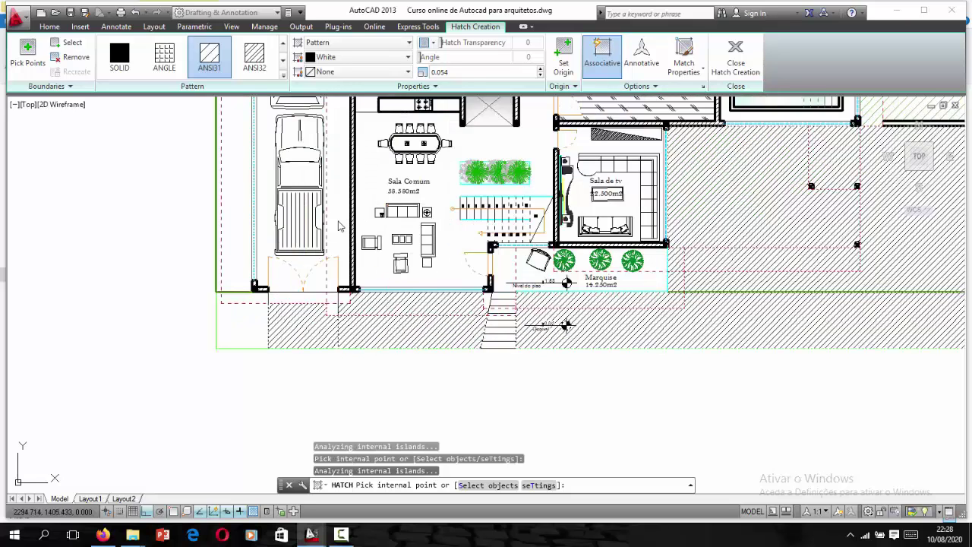
scroll(328, 298, up, 3)
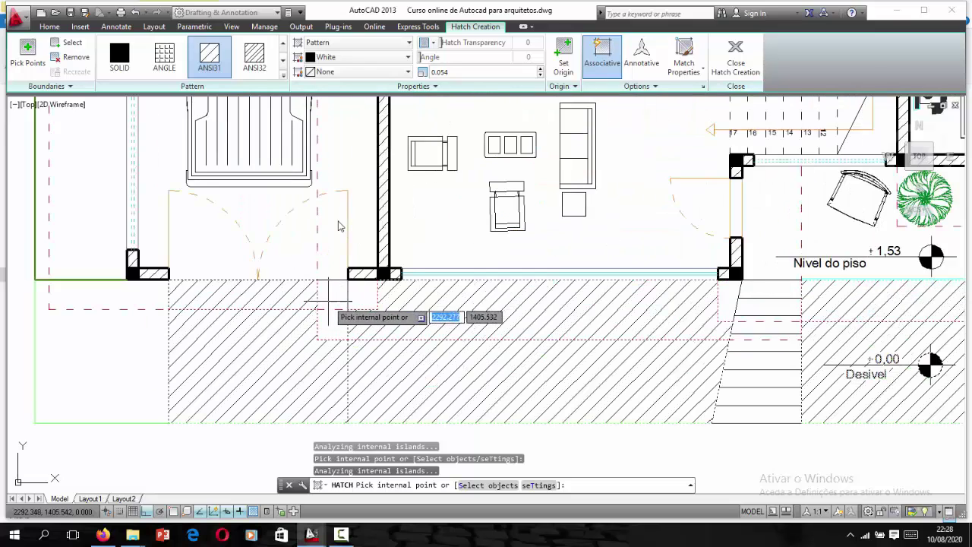
click(357, 304)
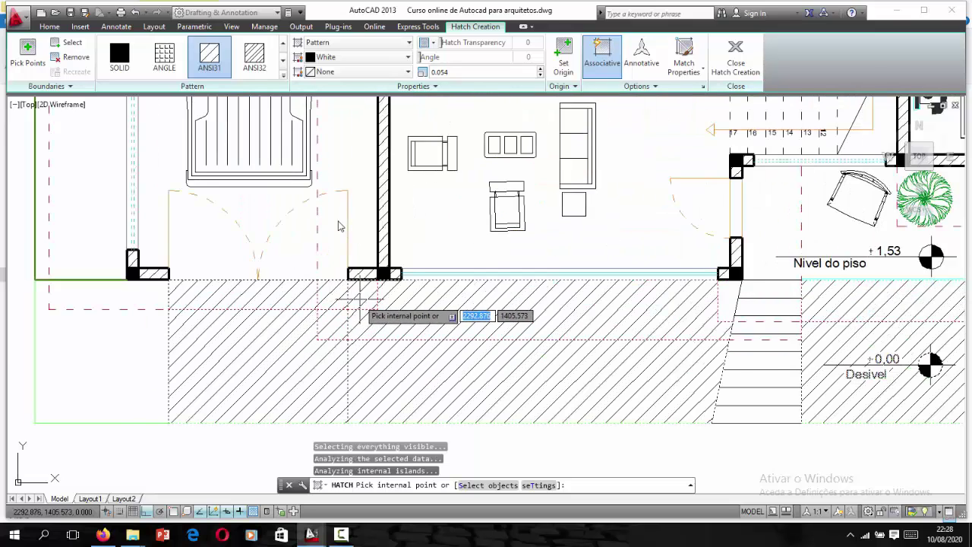
scroll(337, 309, down, 2)
click(190, 334)
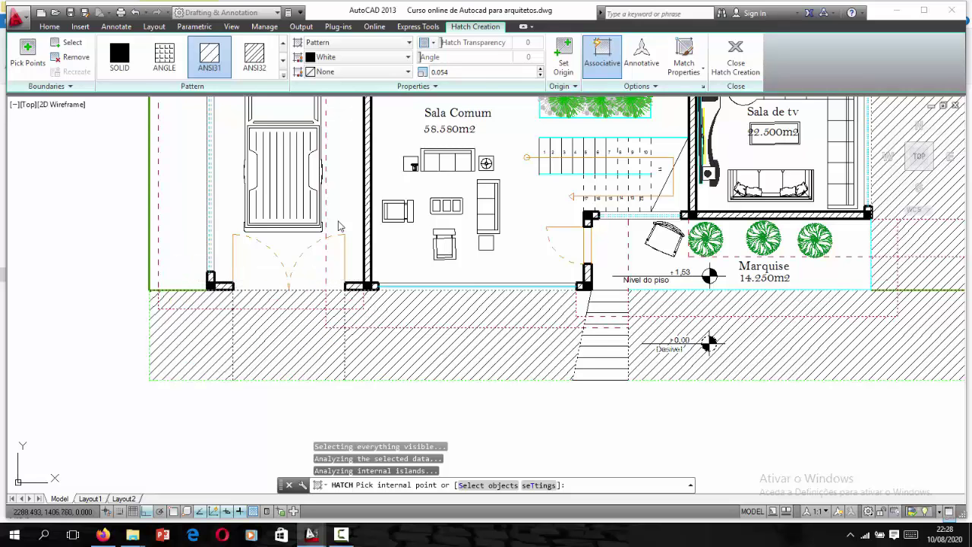
scroll(339, 226, down, 2)
scroll(340, 226, down, 1)
scroll(340, 226, down, 1)
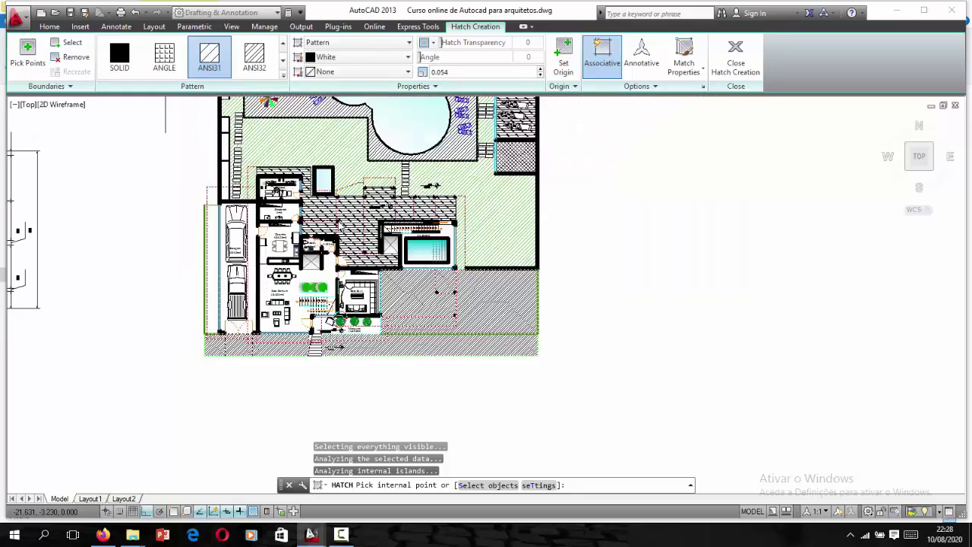
scroll(339, 226, up, 1)
scroll(340, 227, up, 3)
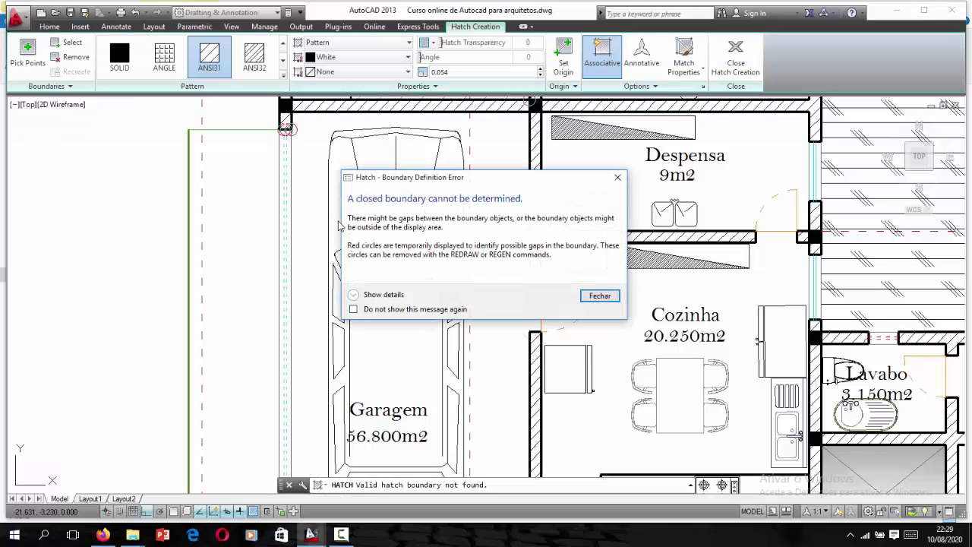
Step: Dismiss the closed-boundary error, end the failed hatch, and zoom back in on the house plan
key(Escape)
scroll(340, 226, down, 1)
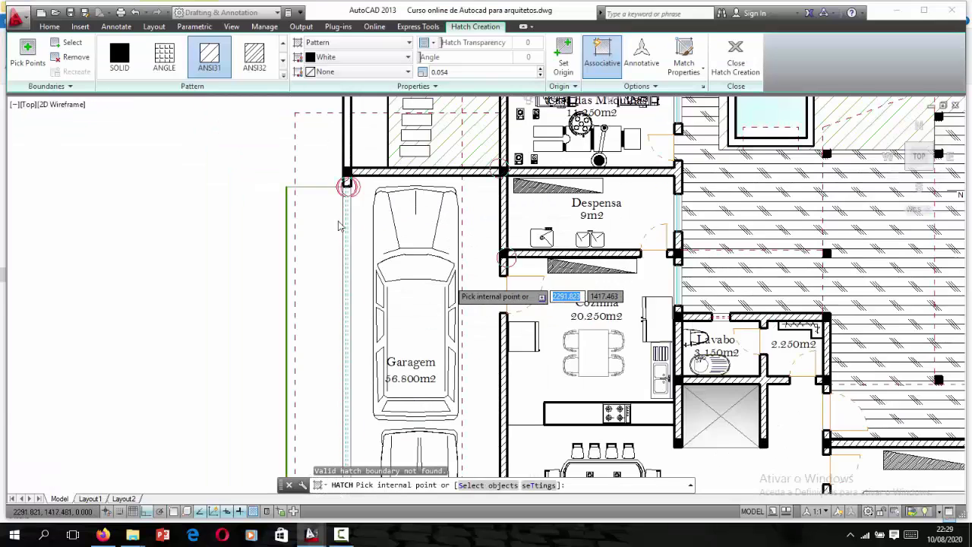
scroll(340, 226, down, 2)
scroll(340, 226, down, 1)
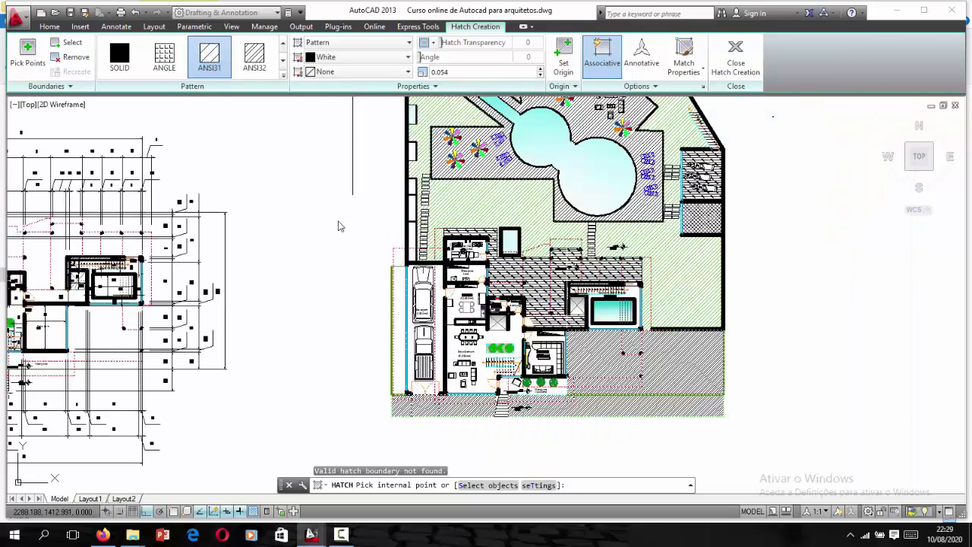
key(Return)
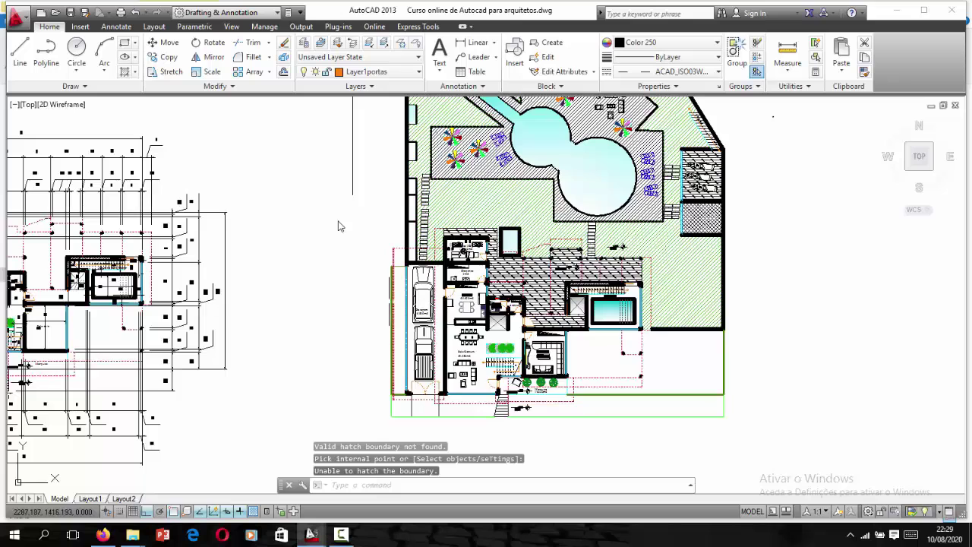
key(ctrl+z)
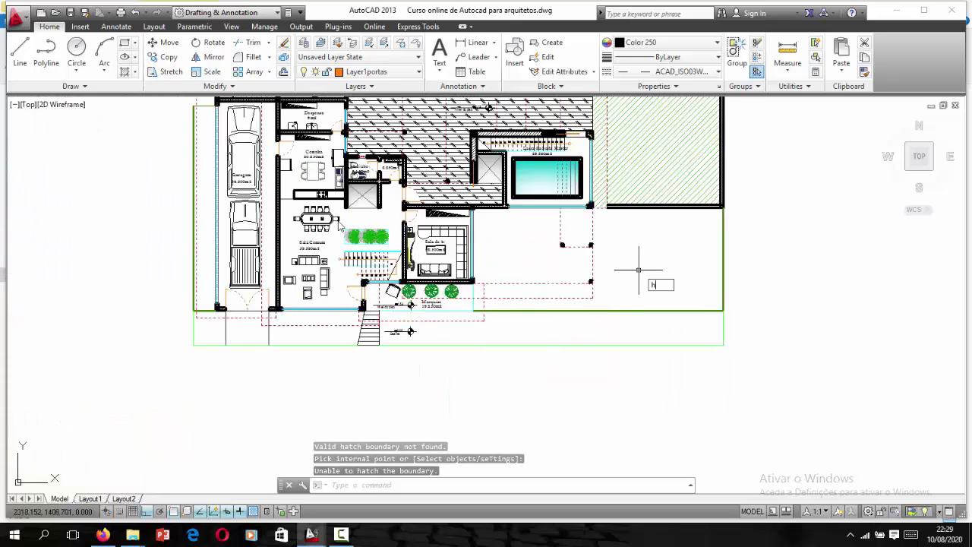
Step: Hatch the open yard and the strip below the house with ANSI31 using the H command
text(h)
key(Return)
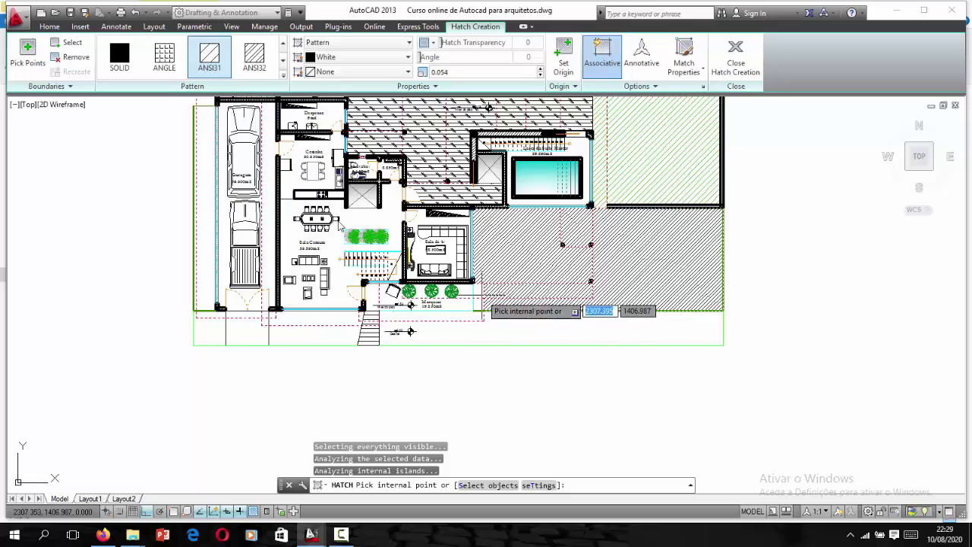
scroll(484, 332, up, 2)
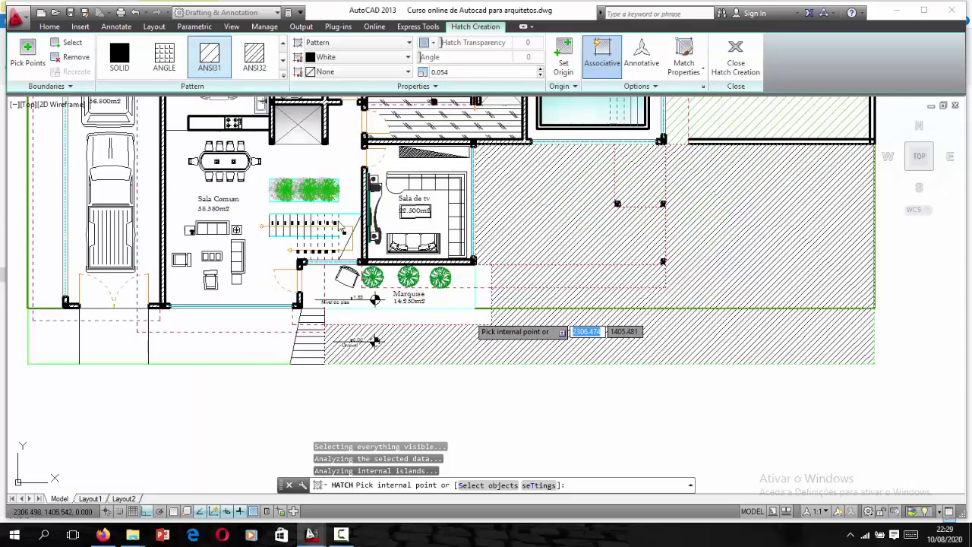
scroll(483, 311, up, 2)
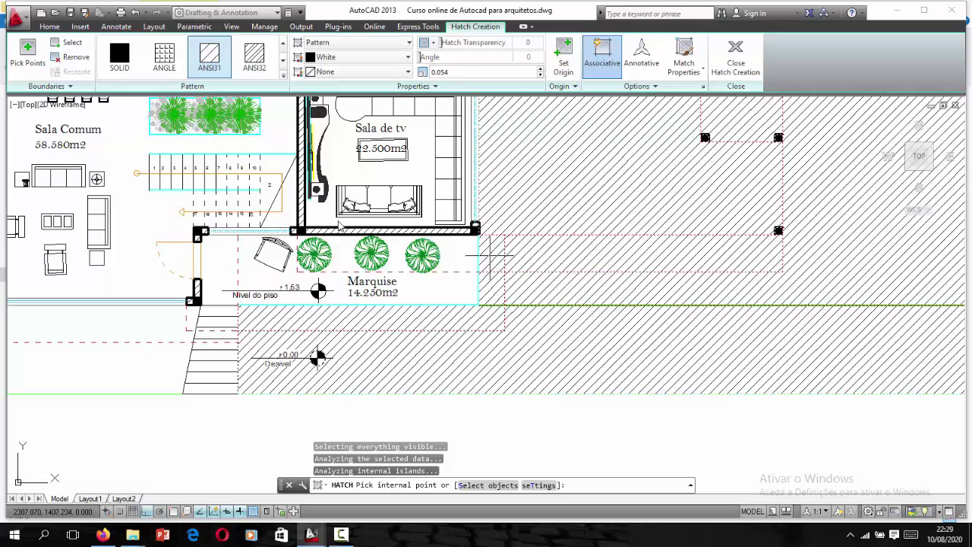
key(Escape)
scroll(341, 225, down, 3)
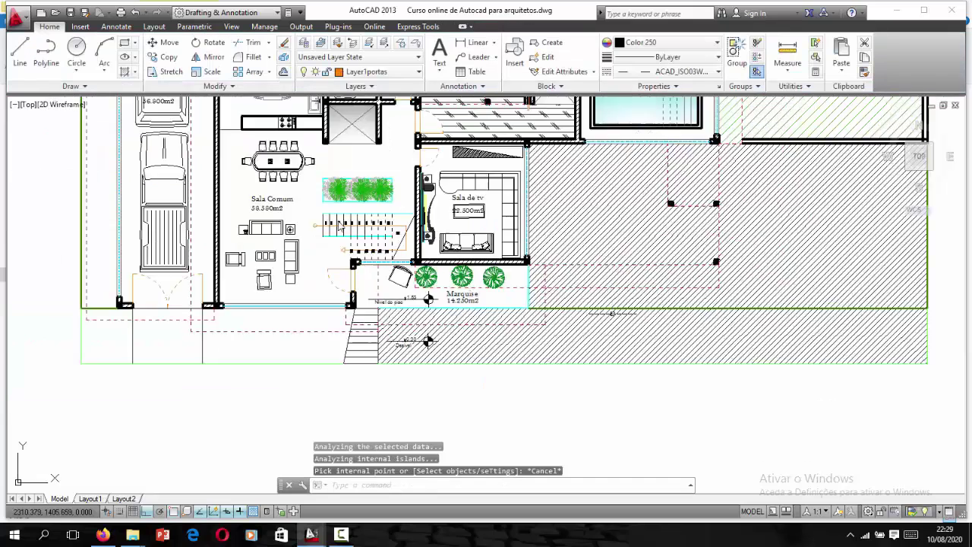
scroll(341, 226, down, 2)
scroll(471, 328, up, 2)
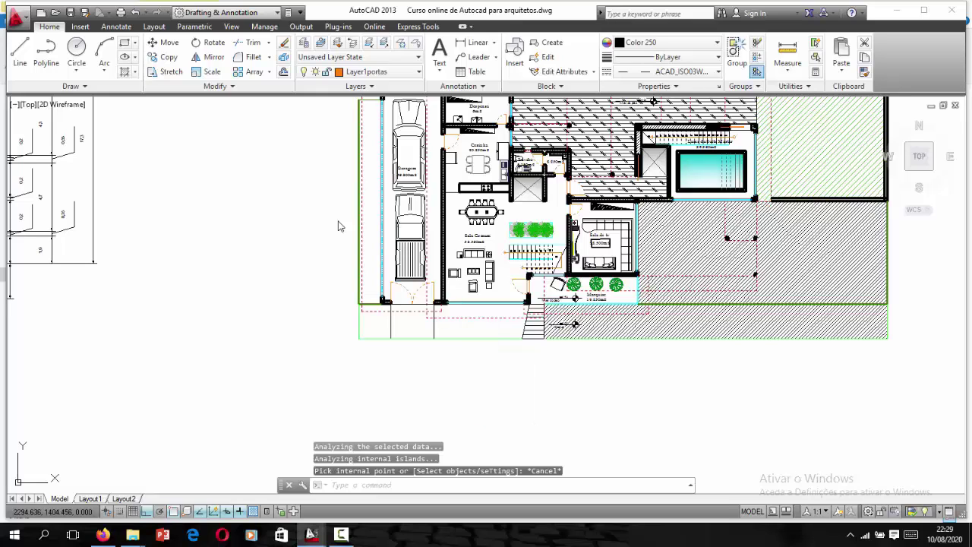
Step: Hatch the full lower strip again, then rerun HATCH on the strip beside the garage
key(Return)
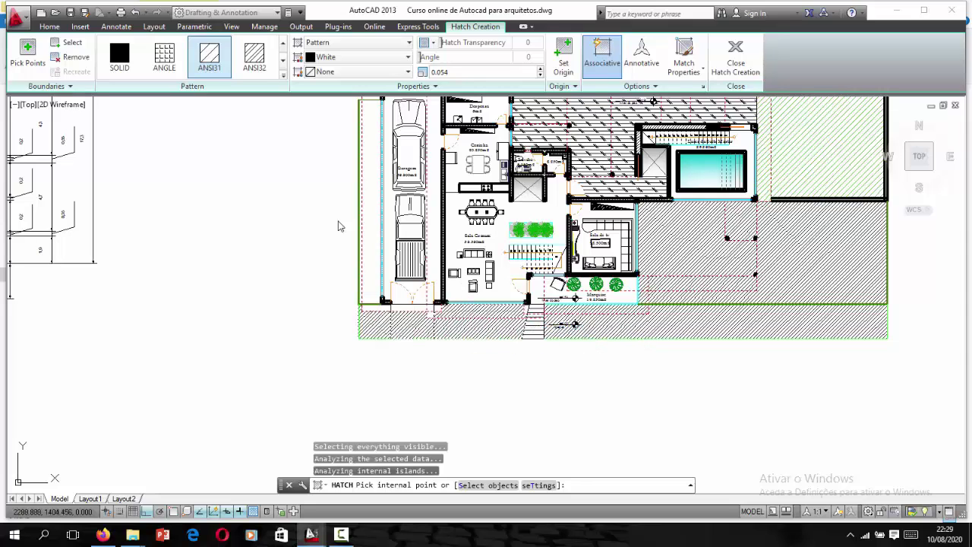
scroll(340, 225, up, 2)
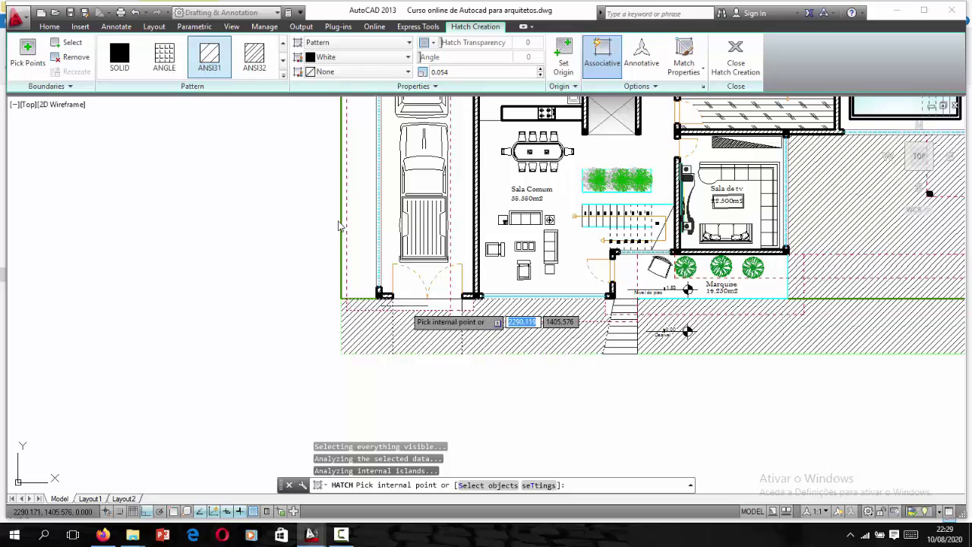
scroll(445, 302, up, 2)
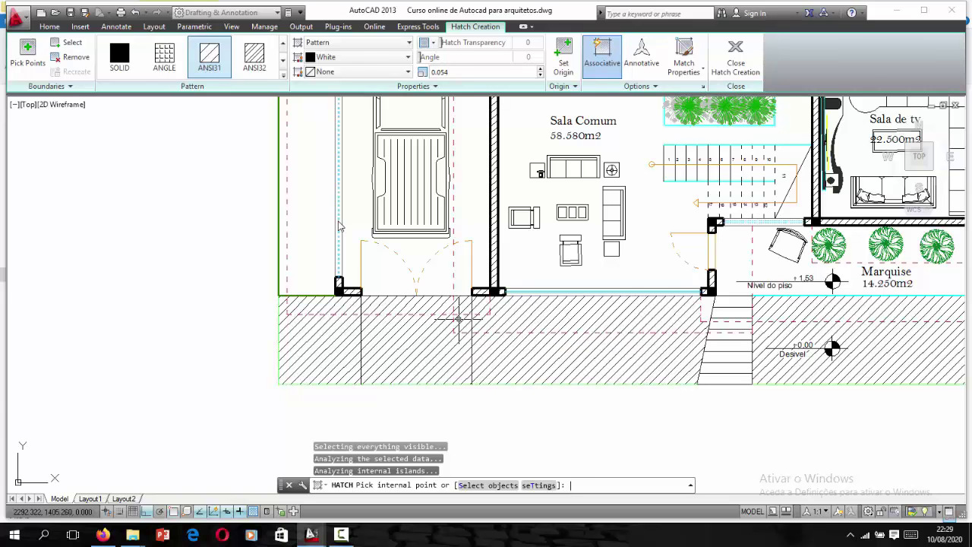
key(Escape)
scroll(459, 319, down, 4)
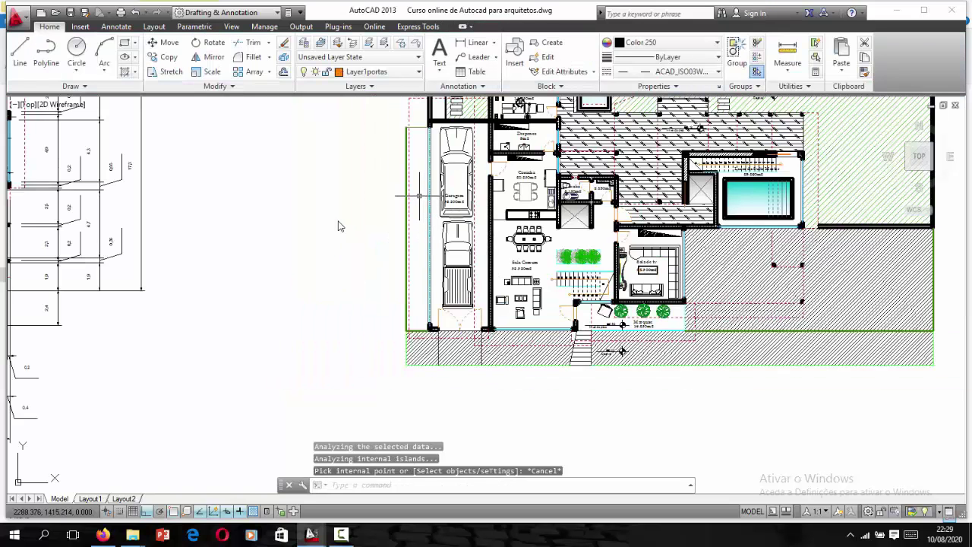
text(H)
key(Return)
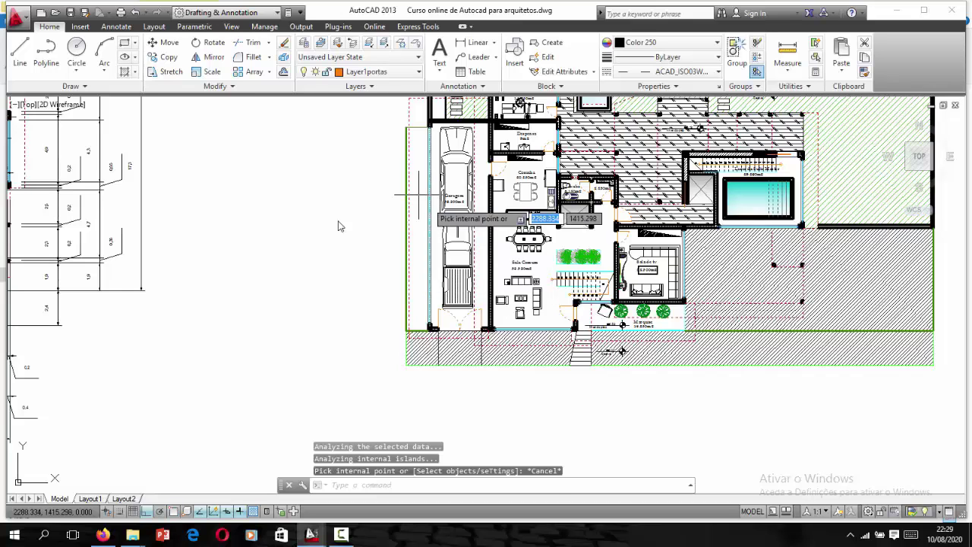
scroll(414, 199, up, 2)
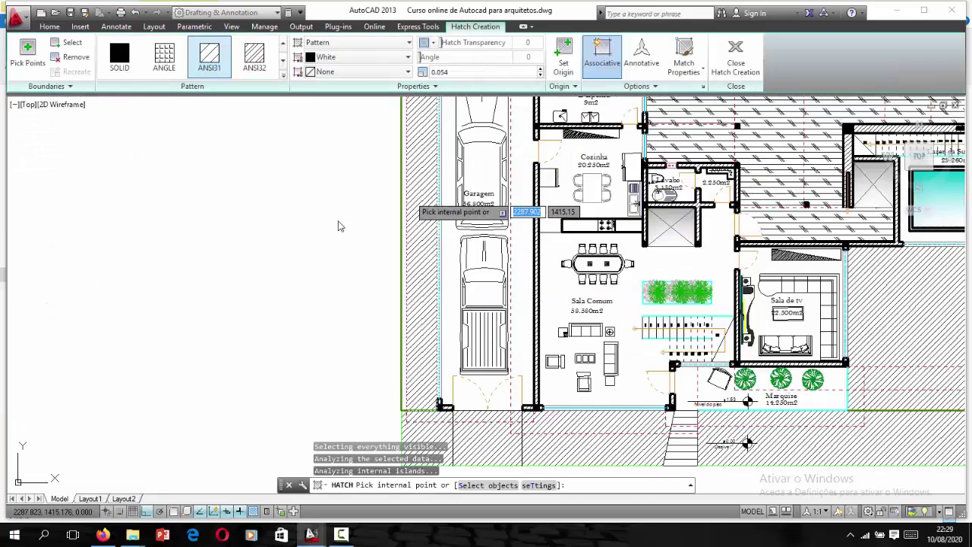
scroll(415, 199, up, 3)
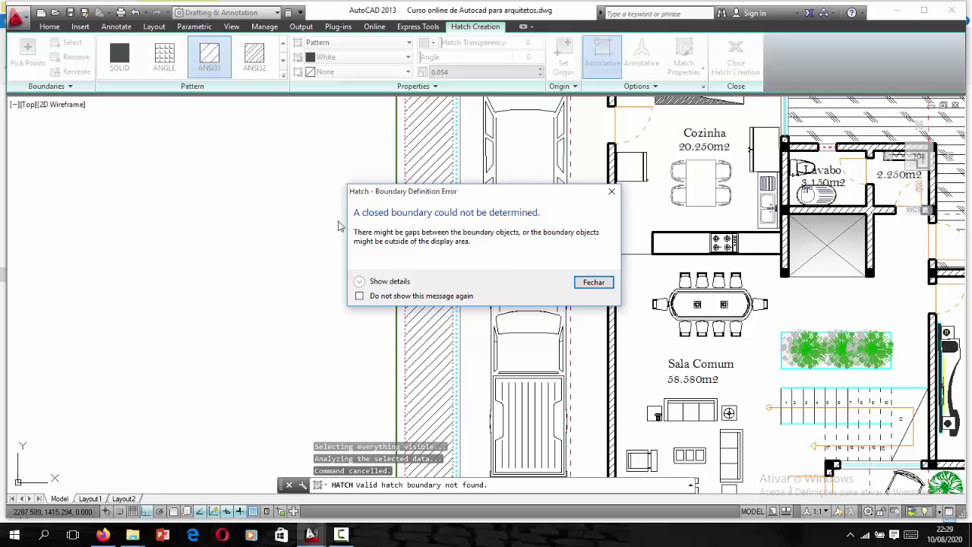
Step: Close the boundary error and set the green garage-side boundary line to 0.30 mm lineweight
key(Escape)
key(Escape)
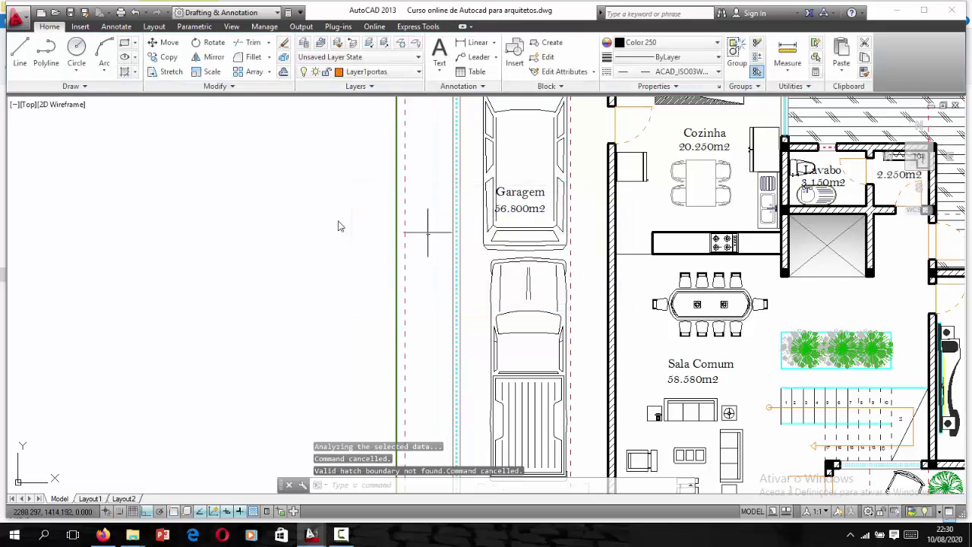
scroll(424, 245, down, 4)
scroll(431, 128, up, 4)
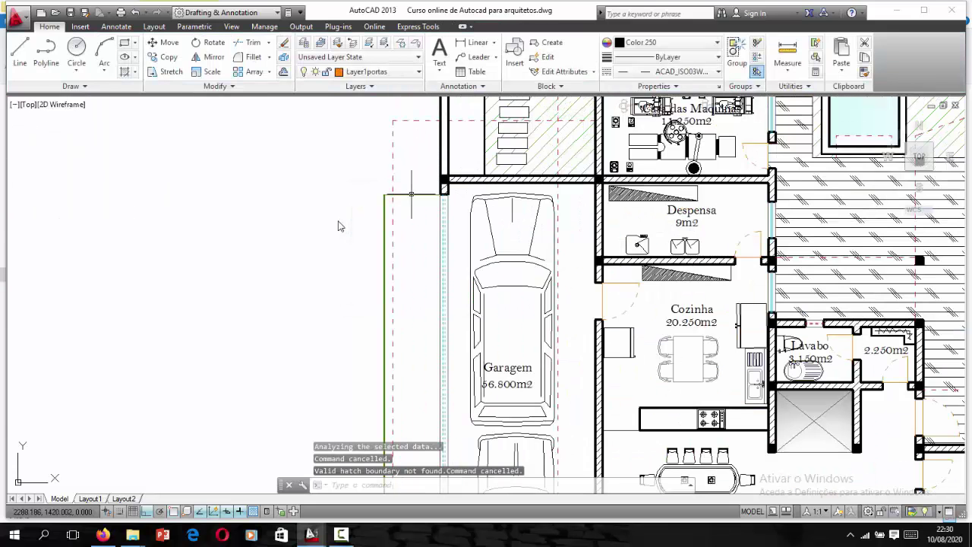
click(718, 57)
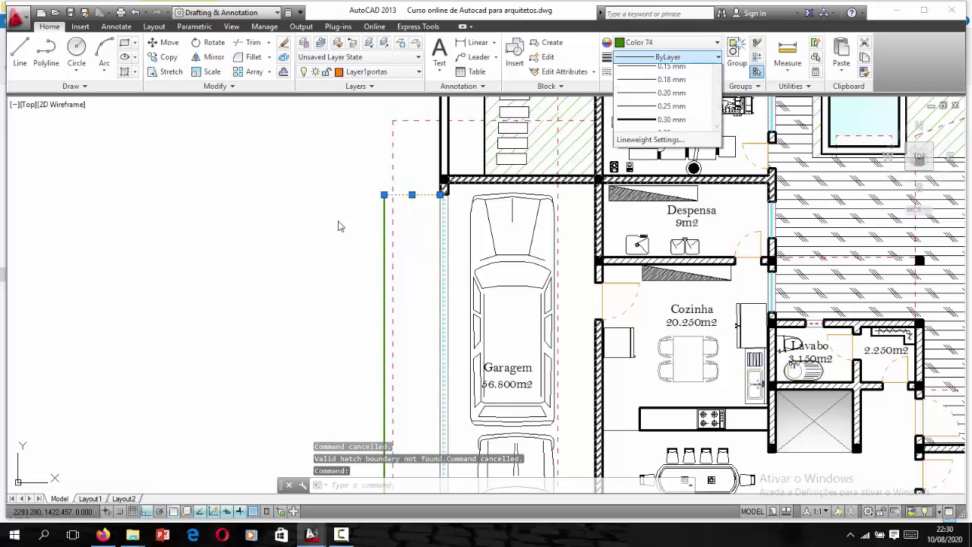
click(672, 218)
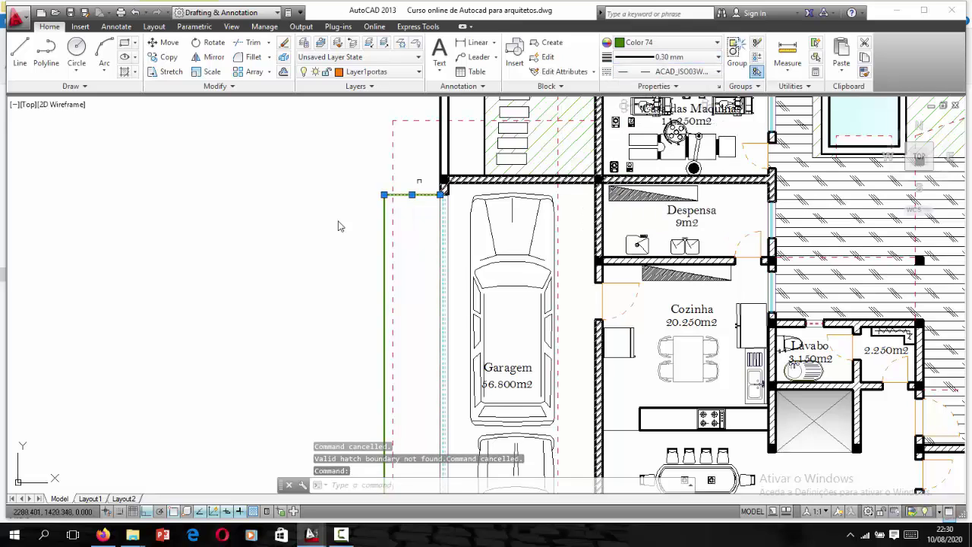
key(Escape)
text(H)
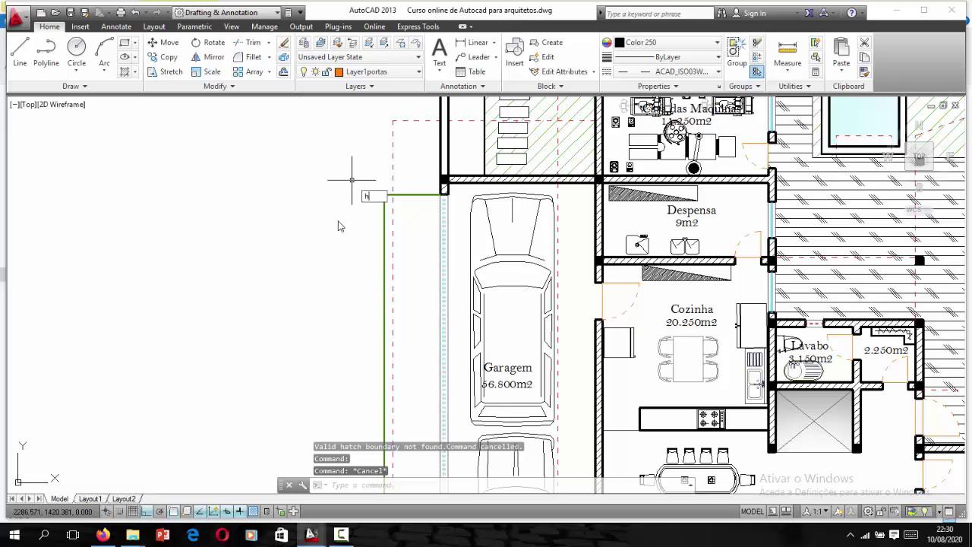
Step: Restart HATCH with H to fill the narrow strip beside the garage
key(BackSpace)
text(h)
key(Return)
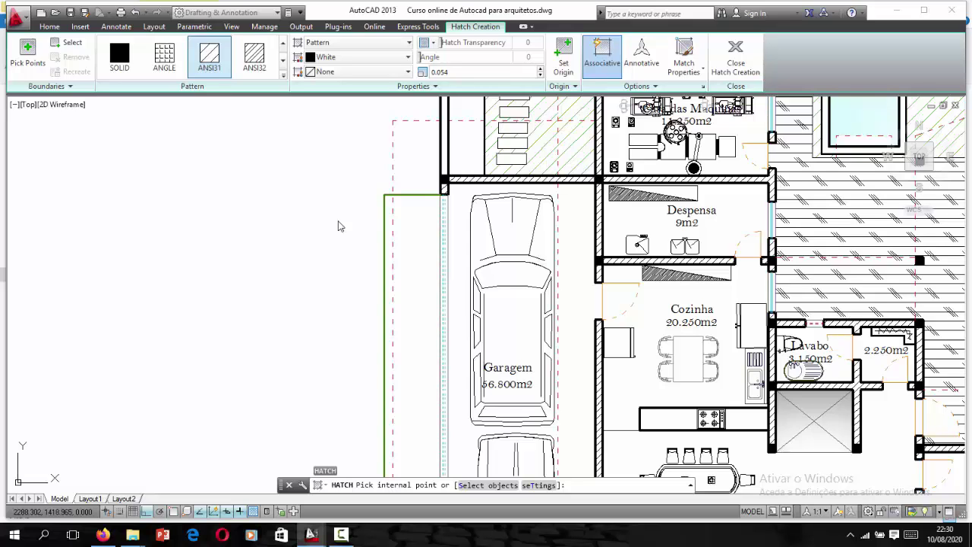
scroll(340, 225, down, 2)
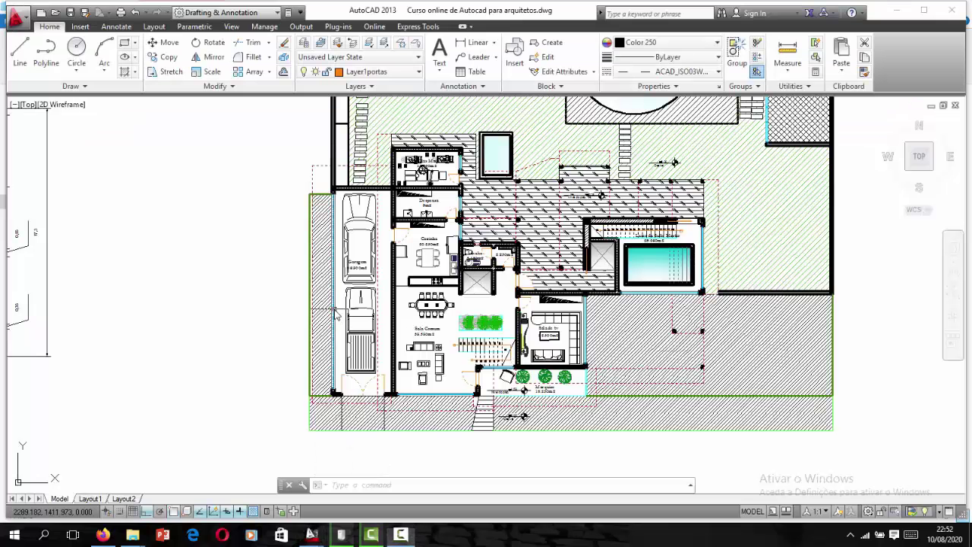
Step: Change the hatch over the side strip and front yard from colour 74 to Green
scroll(317, 311, up, 4)
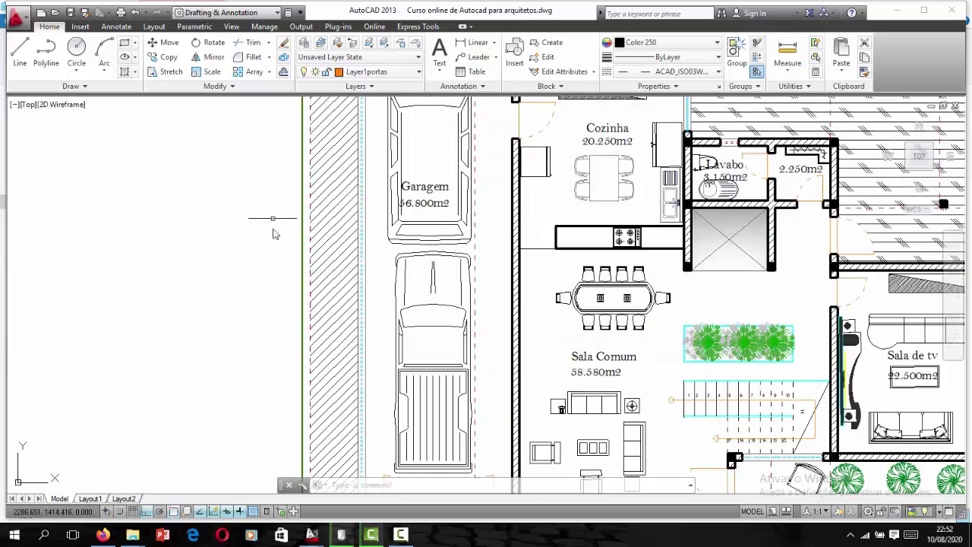
scroll(277, 228, down, 4)
scroll(823, 331, up, 2)
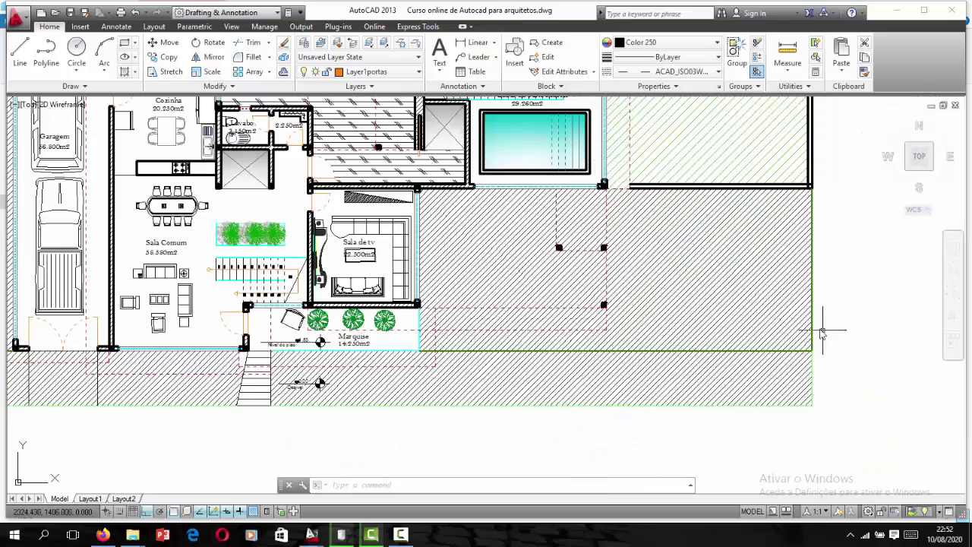
scroll(770, 337, down, 1)
scroll(749, 326, up, 2)
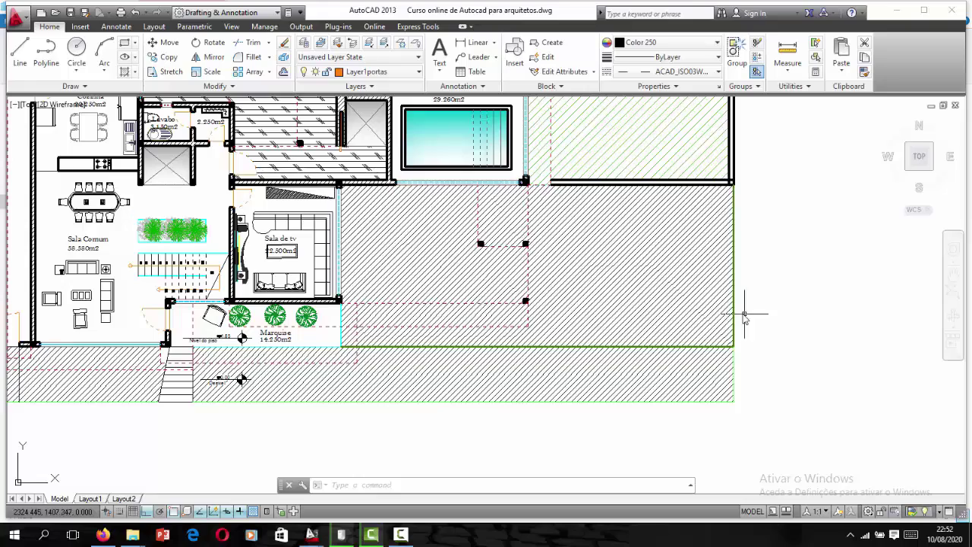
scroll(733, 309, up, 2)
scroll(733, 368, up, 2)
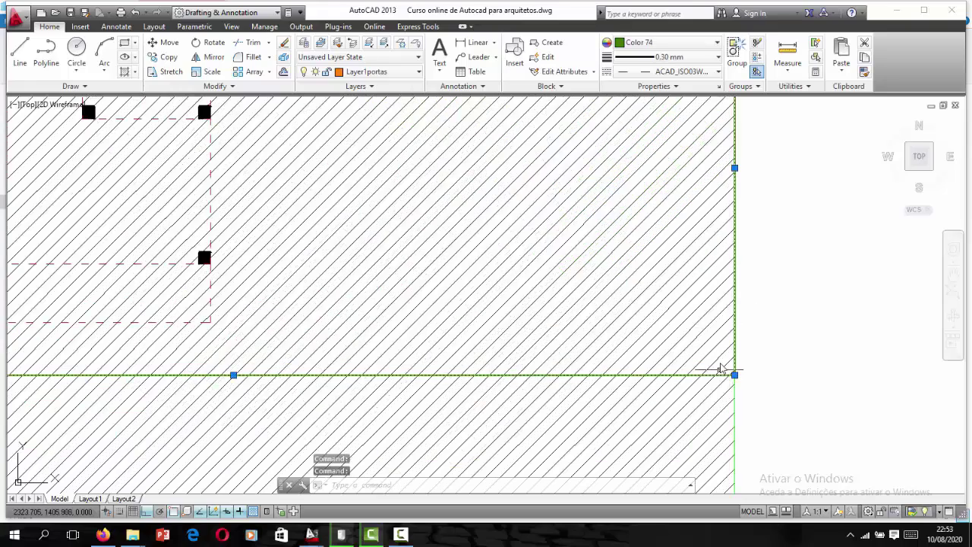
scroll(723, 372, down, 4)
scroll(373, 380, down, 2)
scroll(289, 380, up, 3)
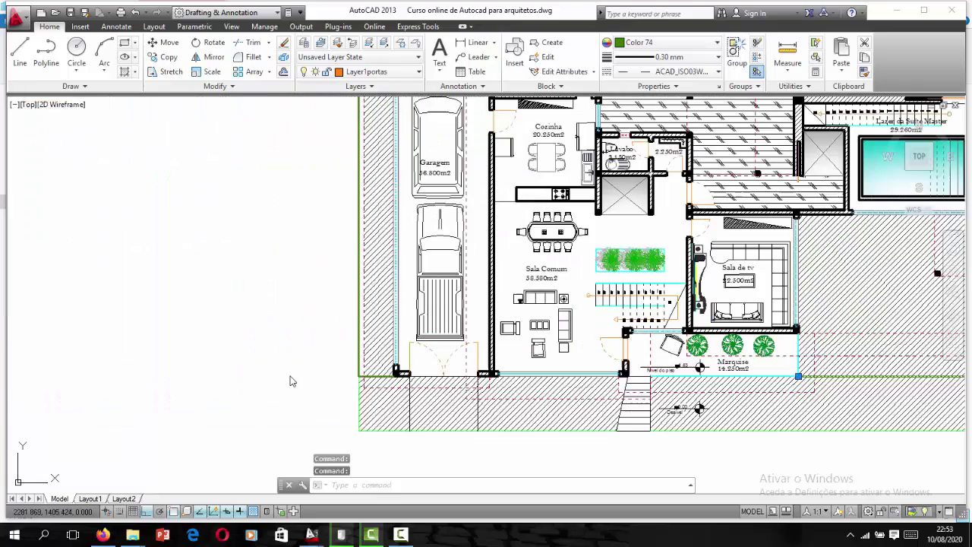
scroll(376, 386, up, 1)
click(372, 371)
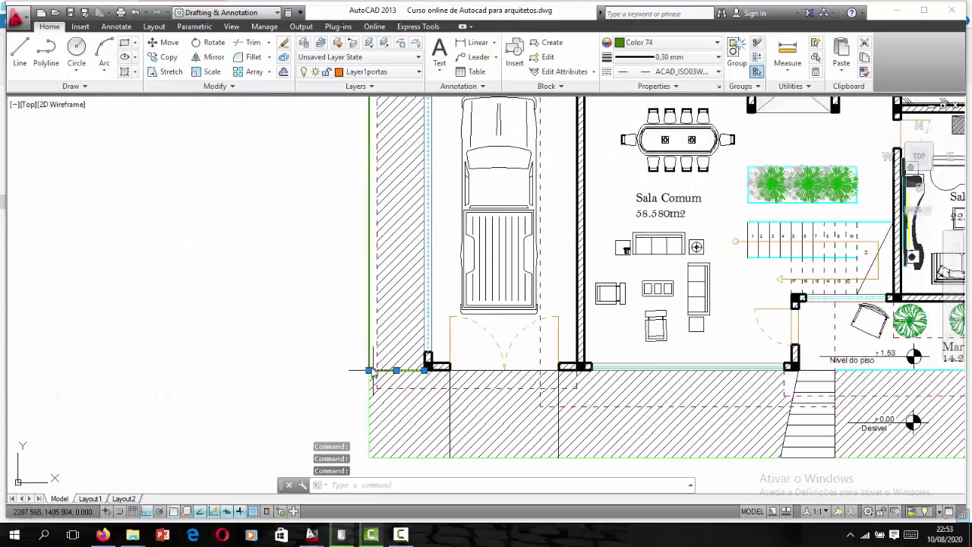
scroll(370, 367, down, 3)
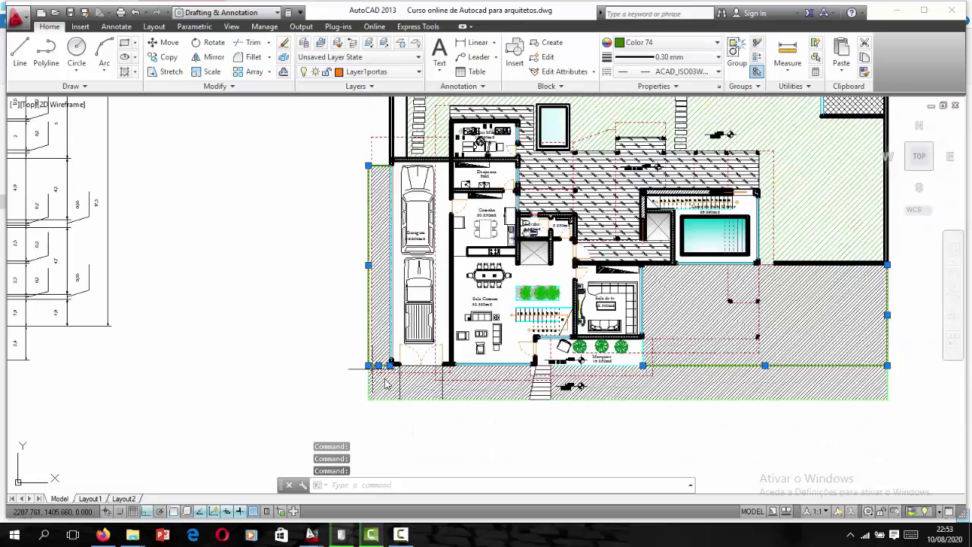
click(647, 43)
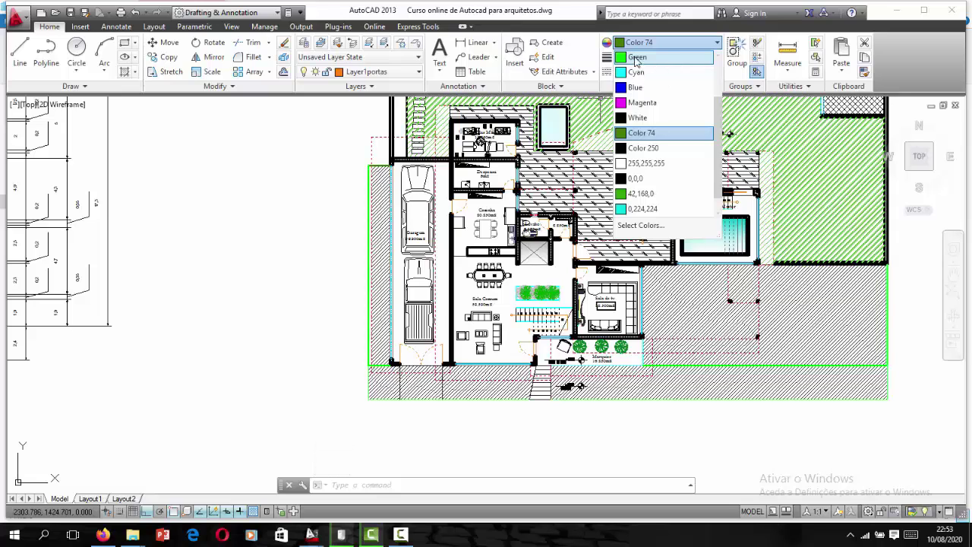
click(636, 59)
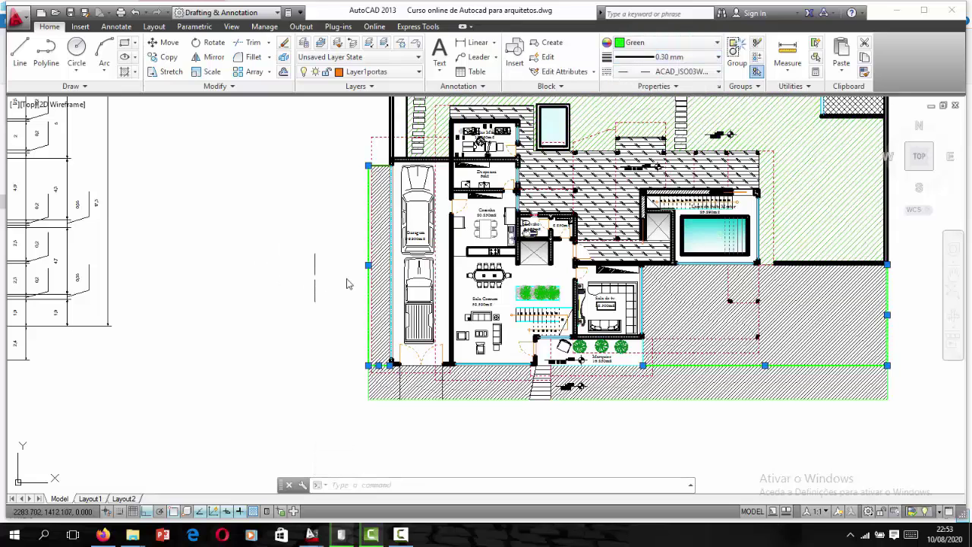
key(Escape)
key(Escape)
scroll(334, 276, down, 2)
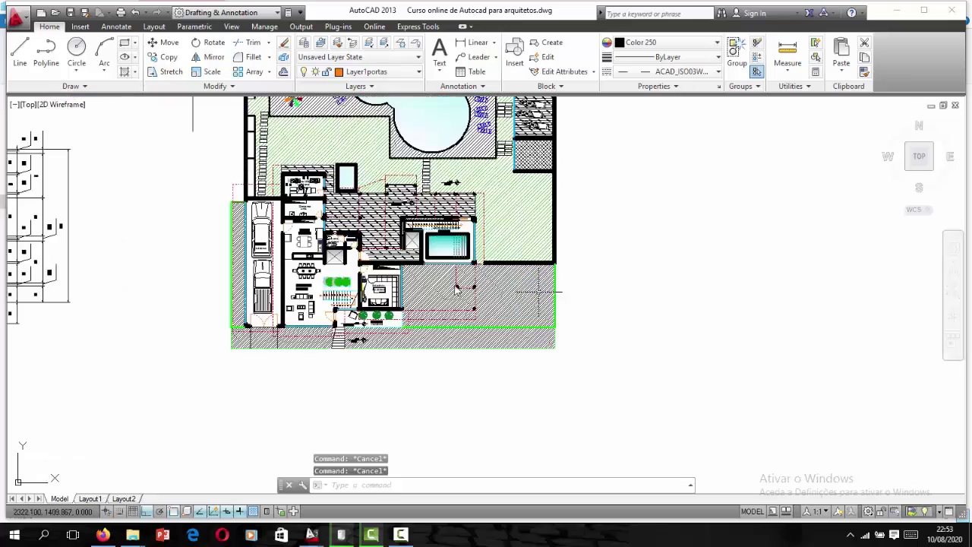
scroll(342, 277, up, 2)
scroll(164, 353, up, 2)
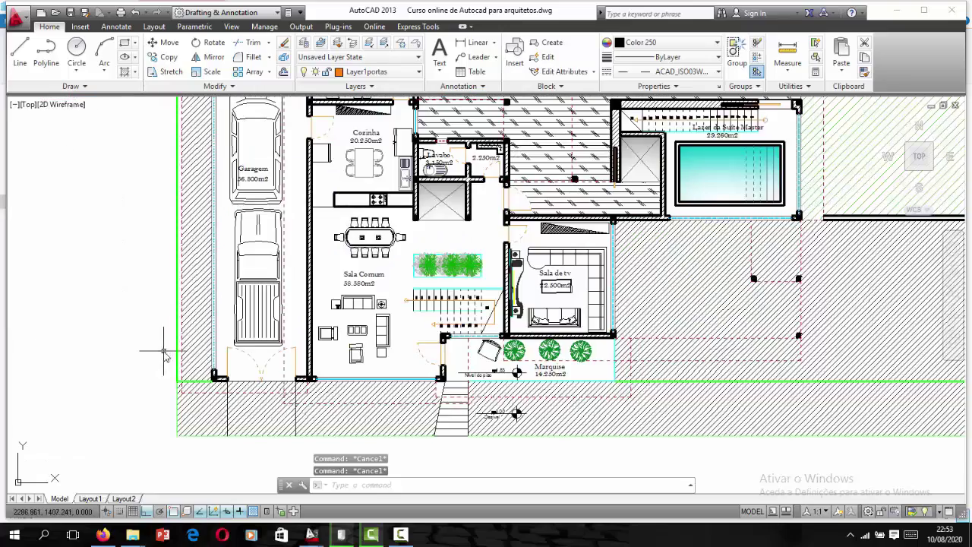
scroll(163, 350, up, 2)
scroll(213, 327, down, 4)
scroll(213, 292, up, 2)
scroll(213, 296, down, 2)
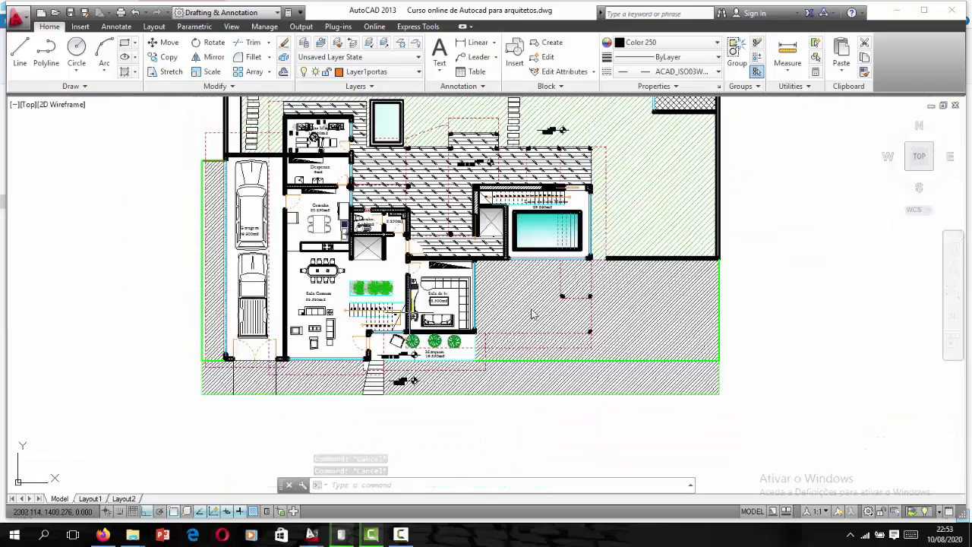
scroll(534, 314, down, 2)
scroll(596, 282, up, 2)
scroll(600, 338, down, 1)
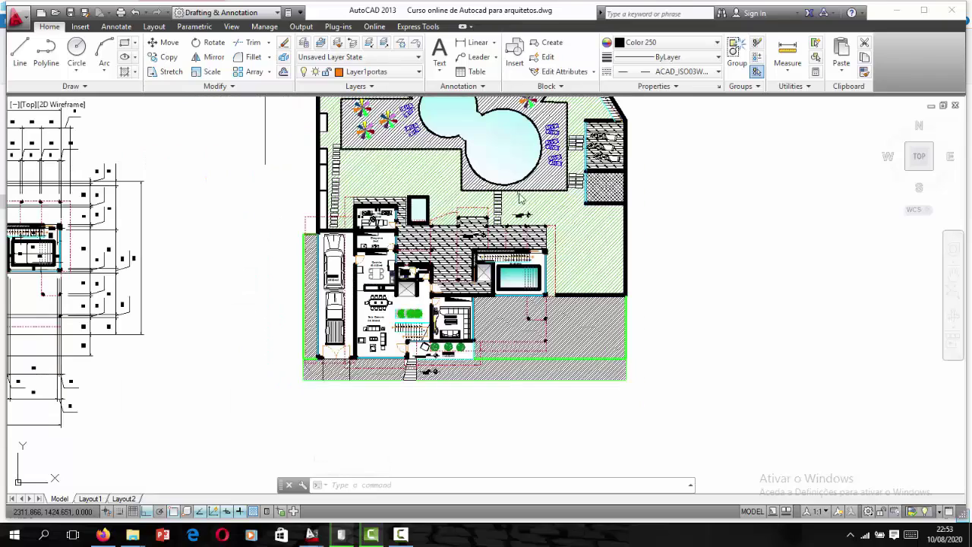
scroll(513, 189, down, 1)
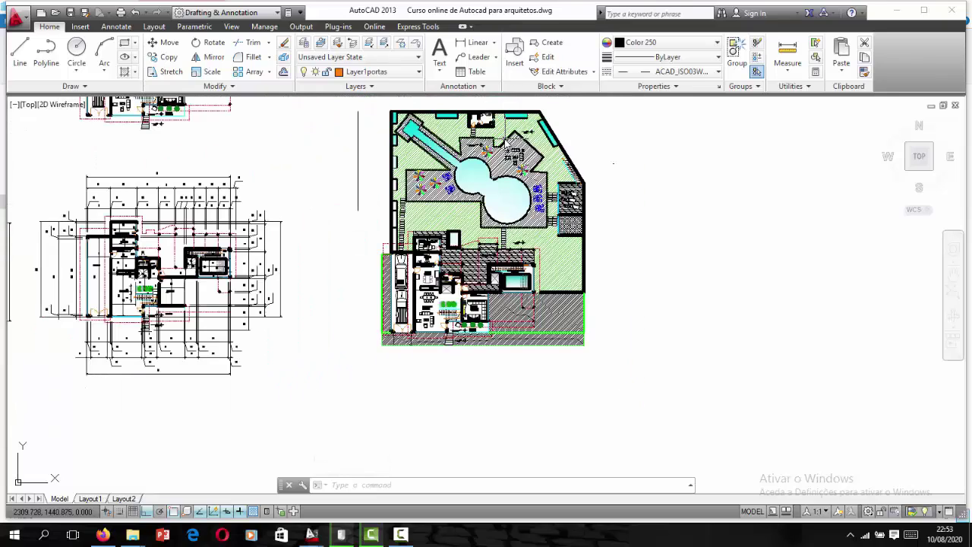
scroll(531, 160, up, 1)
scroll(592, 205, up, 1)
scroll(594, 205, up, 1)
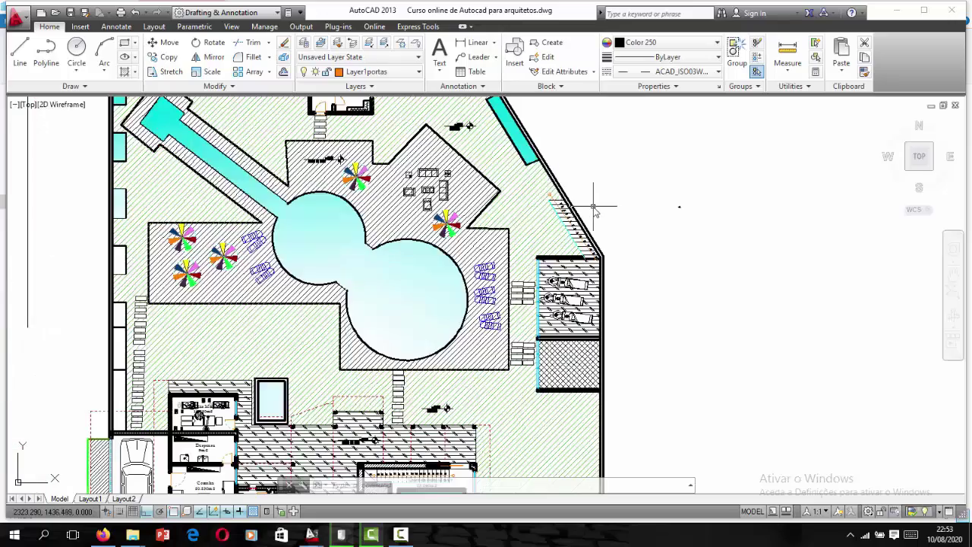
scroll(592, 190, down, 4)
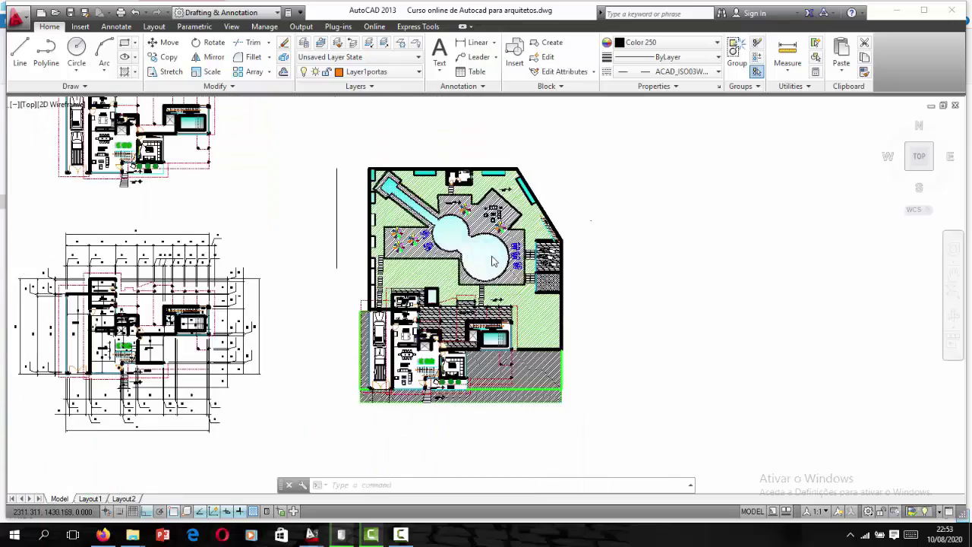
scroll(488, 258, up, 4)
scroll(436, 207, down, 2)
scroll(372, 378, up, 1)
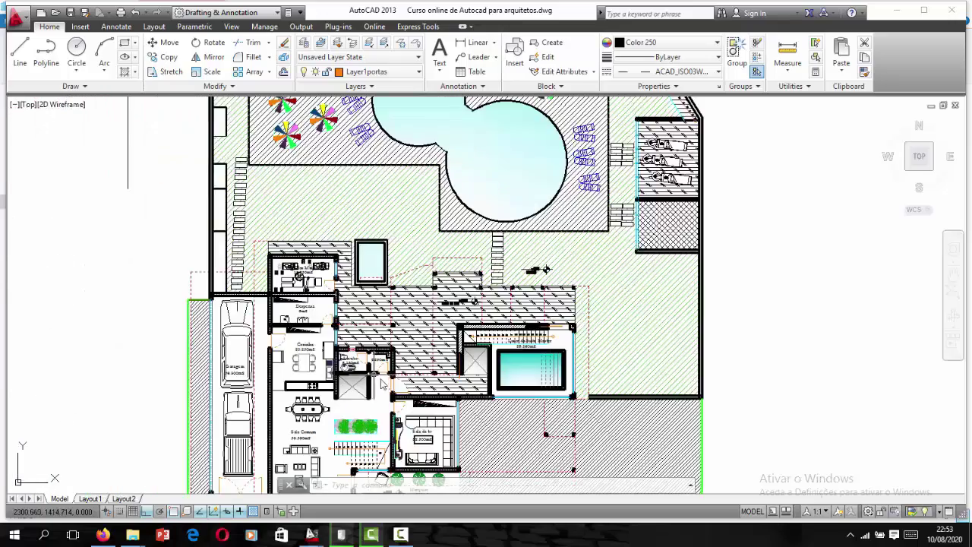
scroll(376, 378, up, 1)
scroll(357, 357, up, 1)
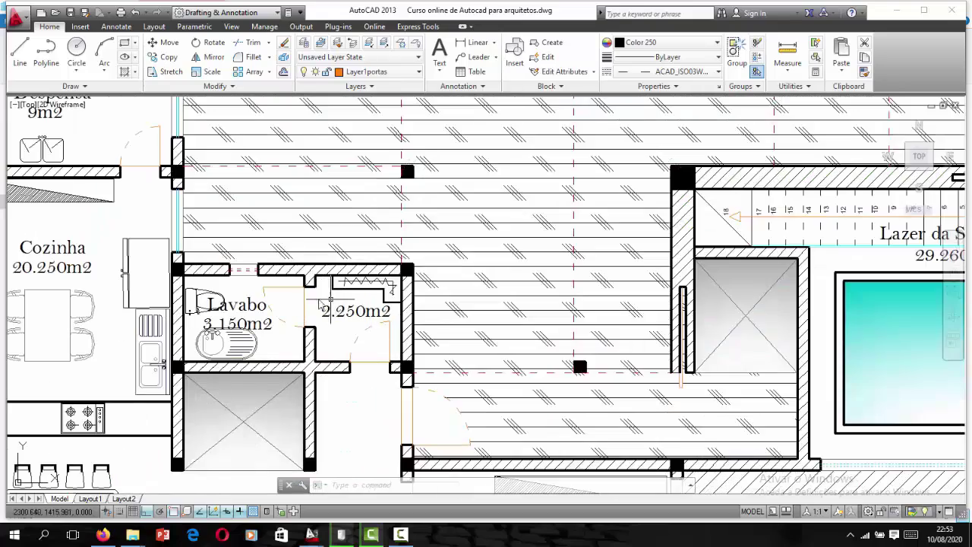
Step: Copy the Lavabo room label and paste it into the small outbuilding bathroom
click(243, 304)
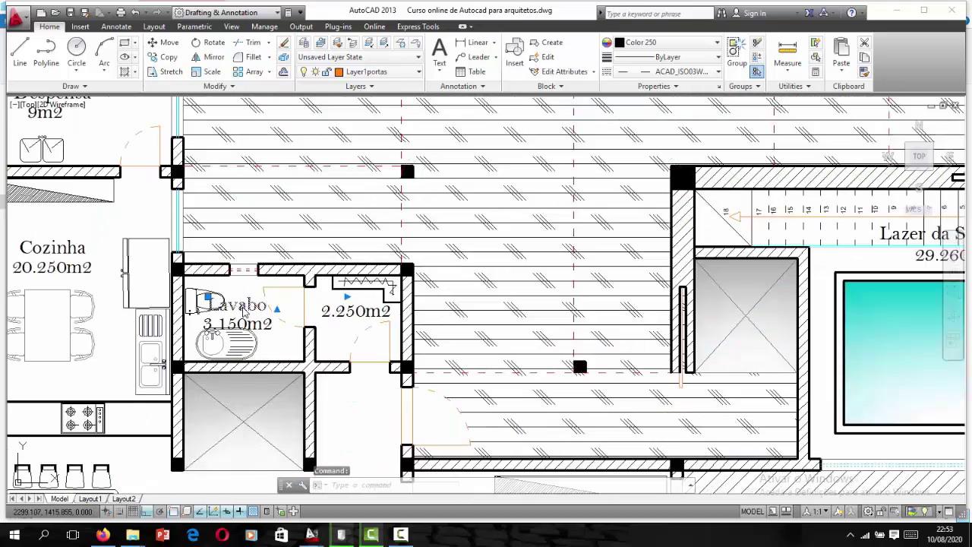
key(ctrl+c)
scroll(377, 256, down, 3)
scroll(377, 257, down, 1)
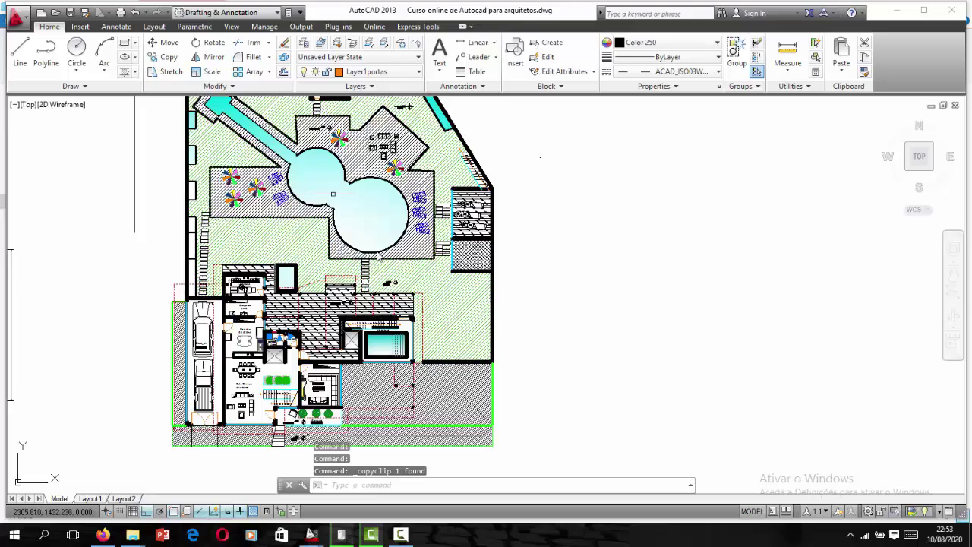
scroll(377, 257, down, 1)
scroll(357, 156, up, 1)
scroll(366, 169, up, 3)
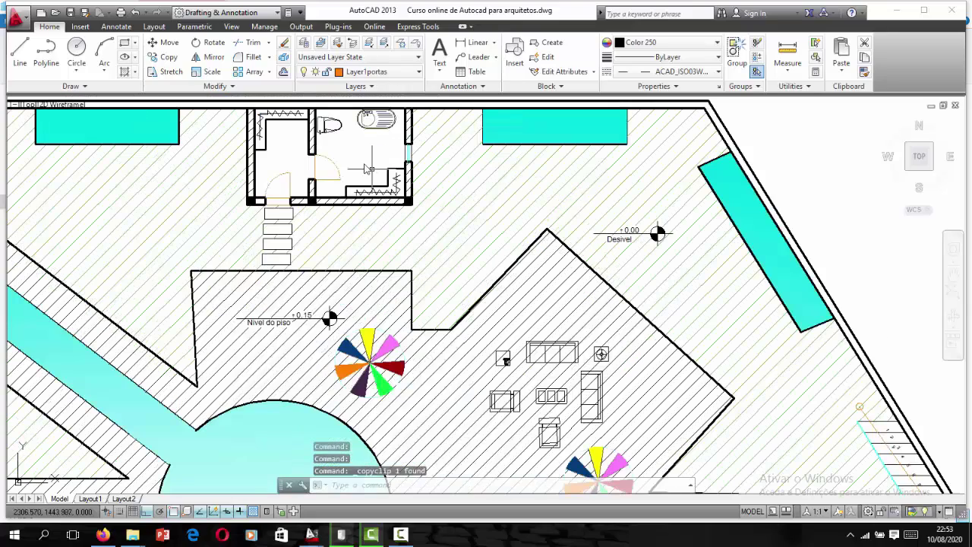
key(ctrl+v)
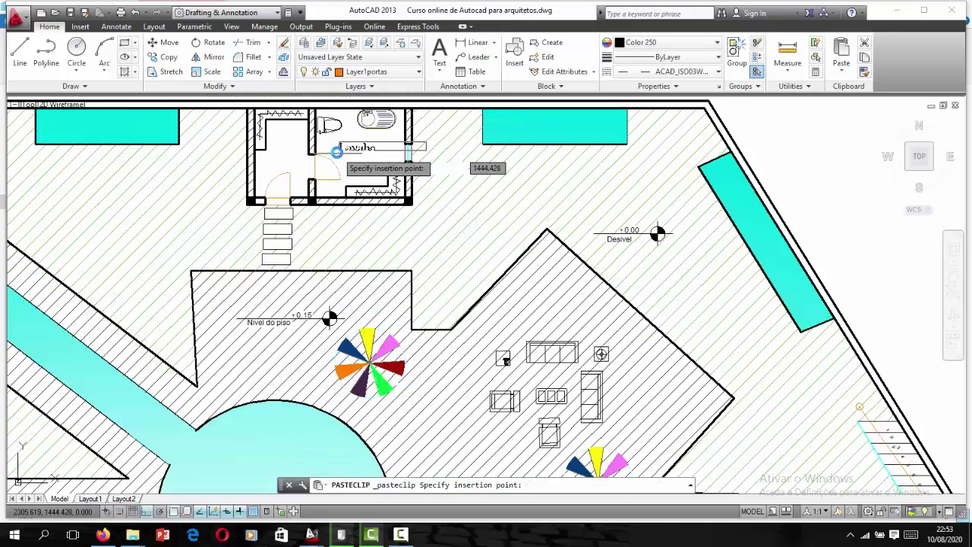
click(334, 161)
Step: Paste another Lavabo label into the crosshatched outbuilding and open it for editing
scroll(299, 163, down, 2)
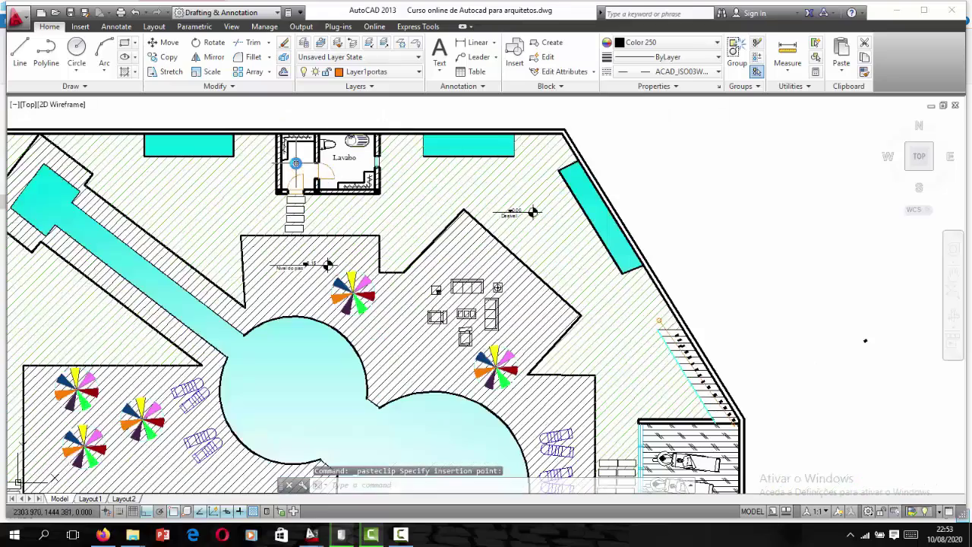
scroll(296, 163, down, 3)
scroll(472, 330, up, 3)
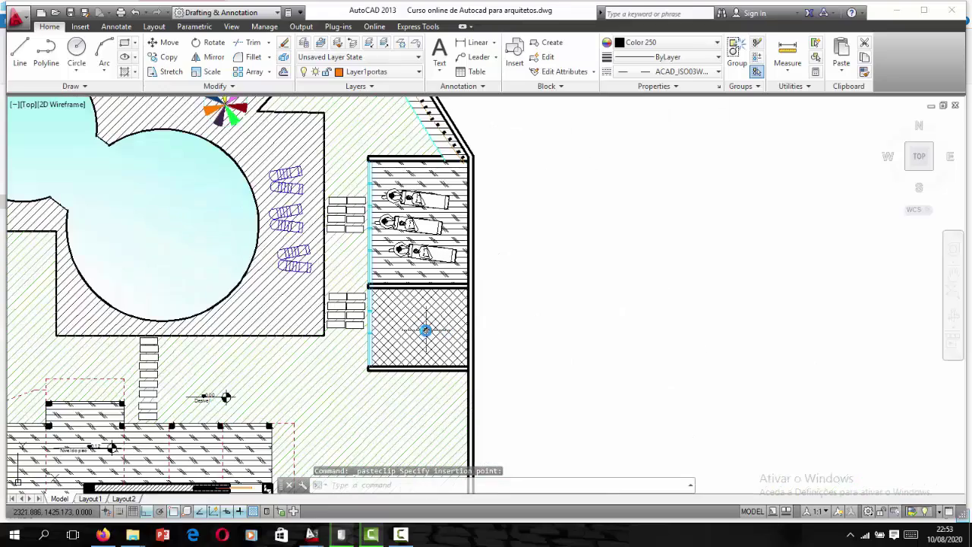
key(ctrl+v)
scroll(407, 330, up, 3)
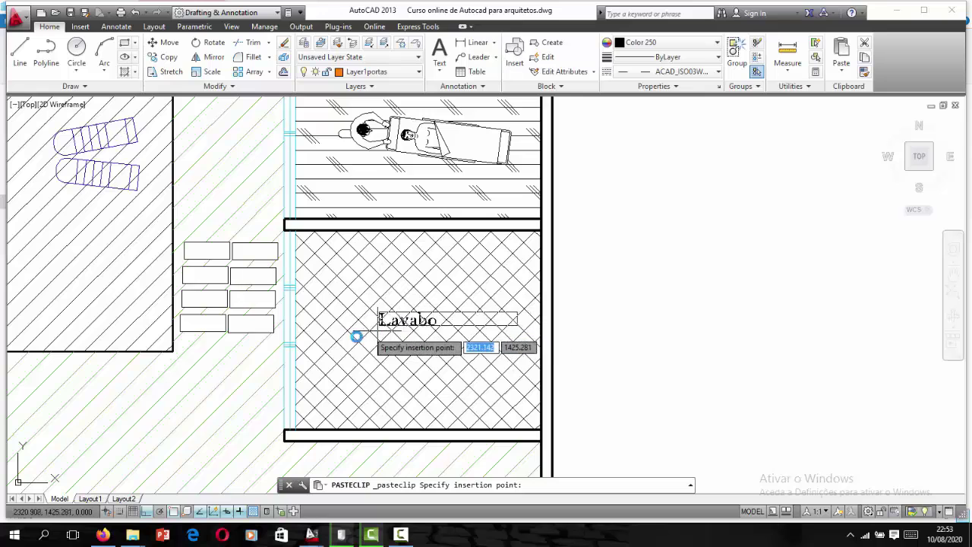
click(383, 328)
scroll(389, 328, up, 2)
click(388, 326)
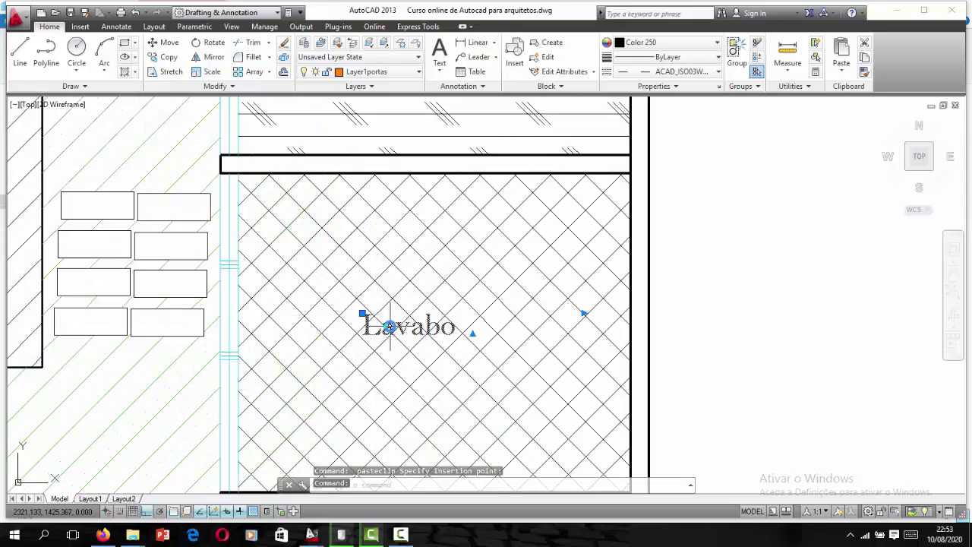
double_click(409, 323)
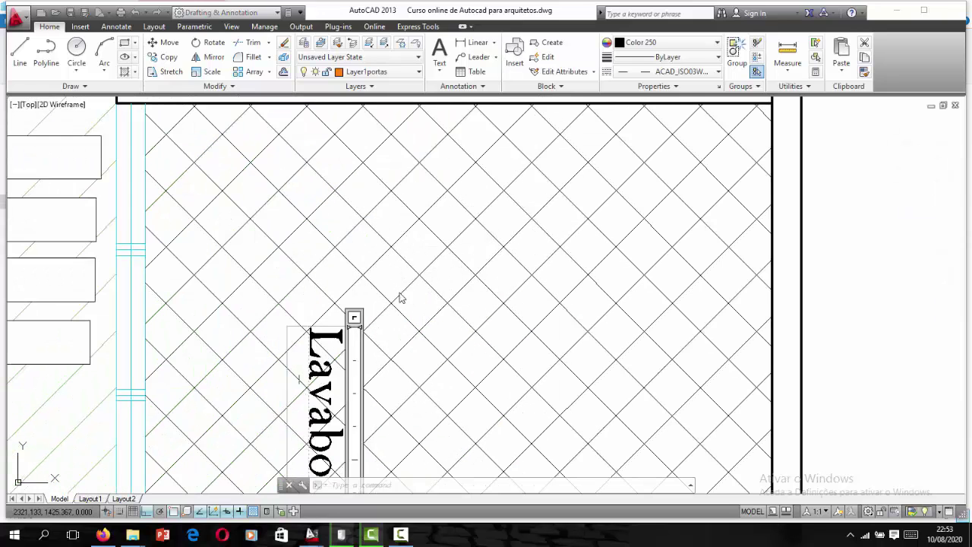
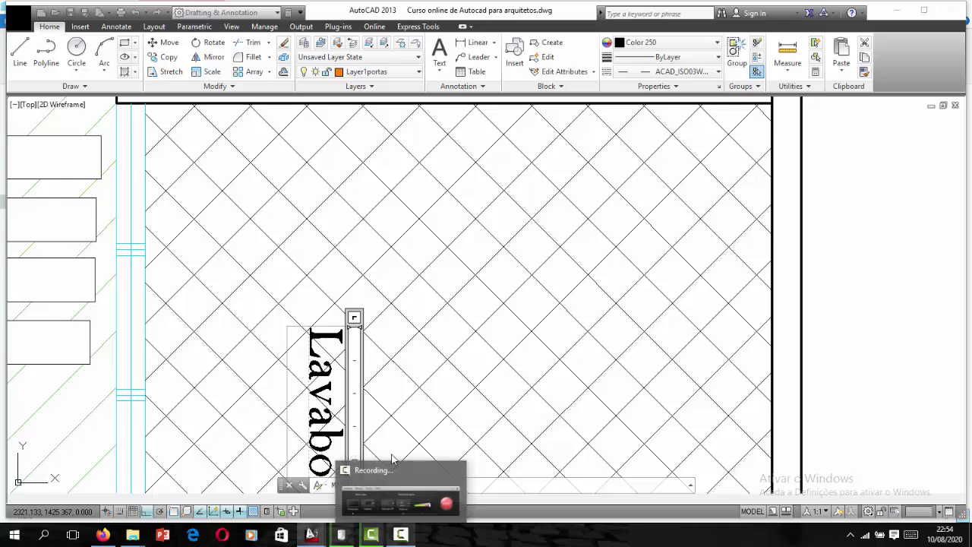
Step: Change the cross-hatched room's label text from Lavabo to Lavandaria
click(351, 393)
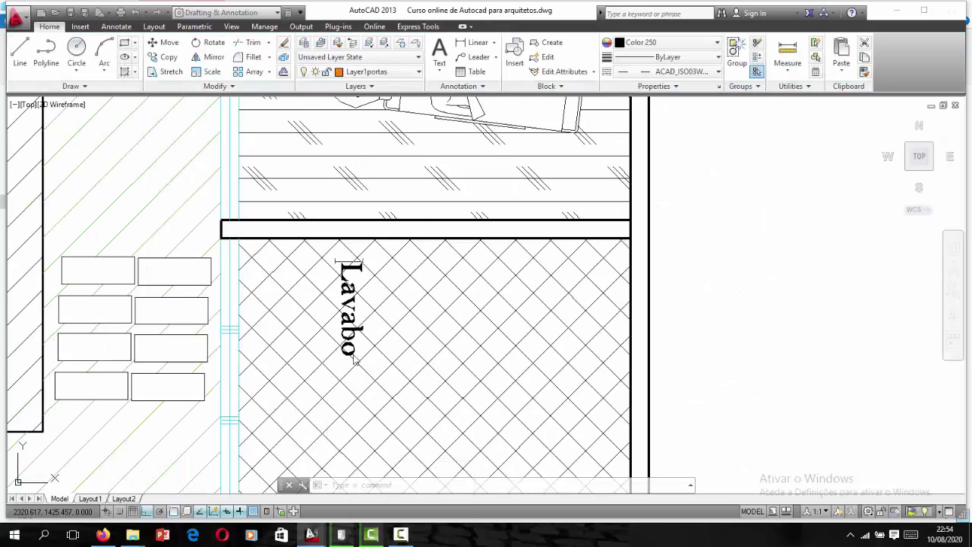
double_click(351, 351)
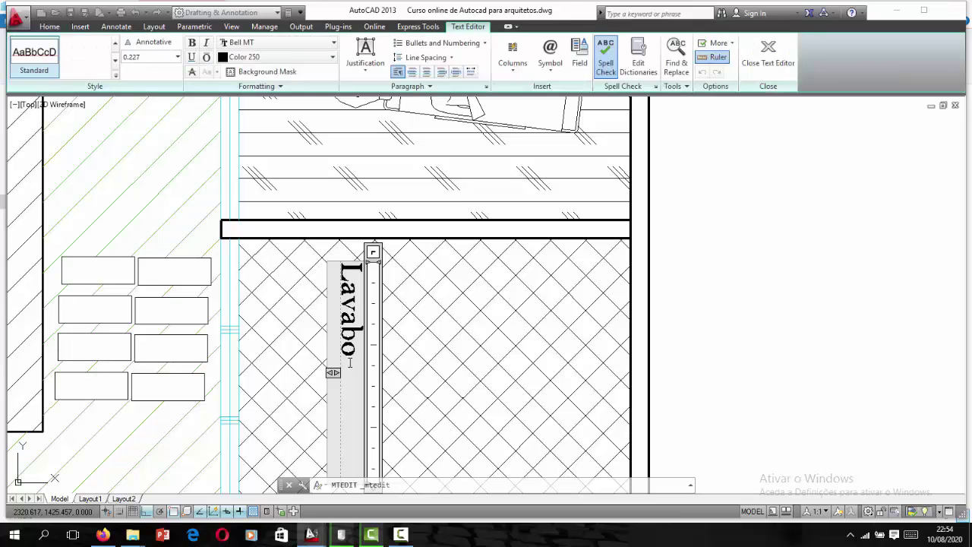
key(BackSpace)
key(BackSpace)
key(BackSpace)
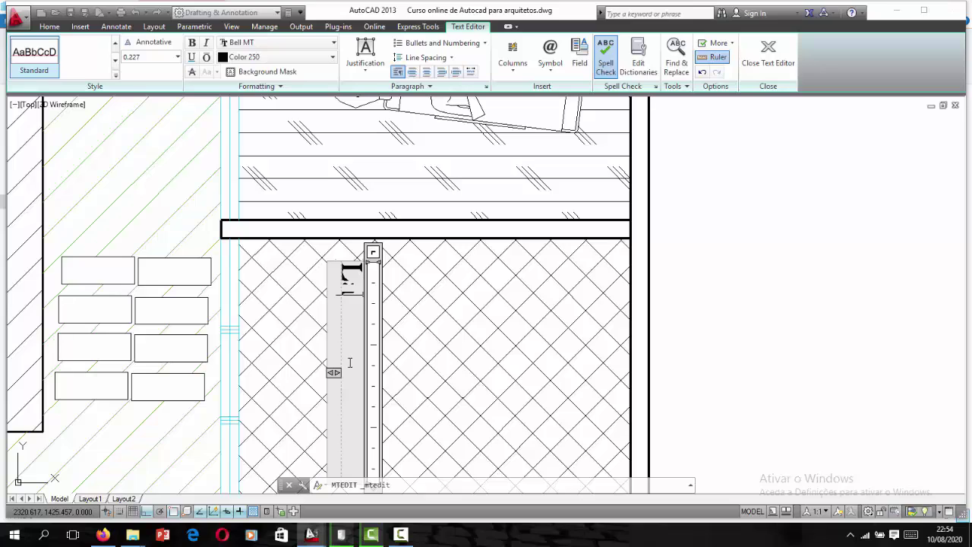
text(ndaria)
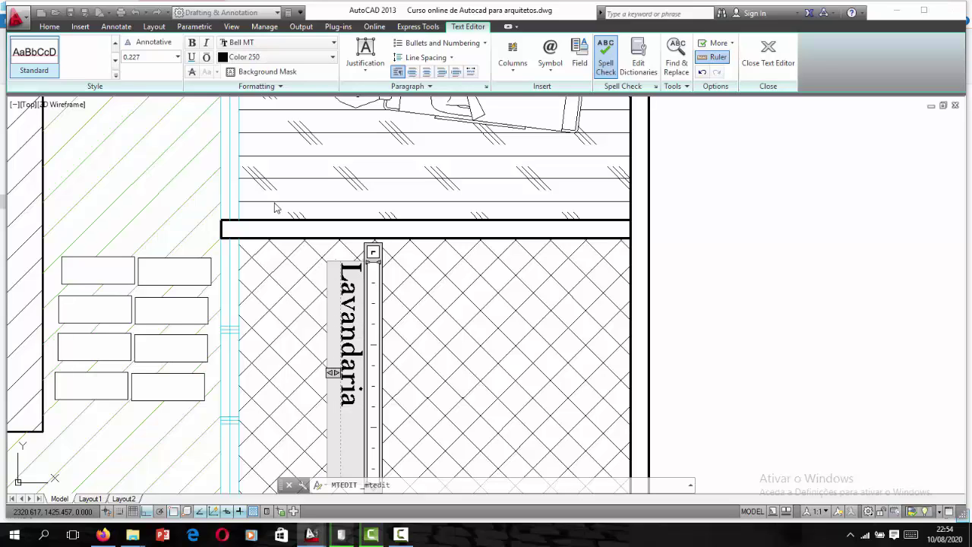
click(271, 302)
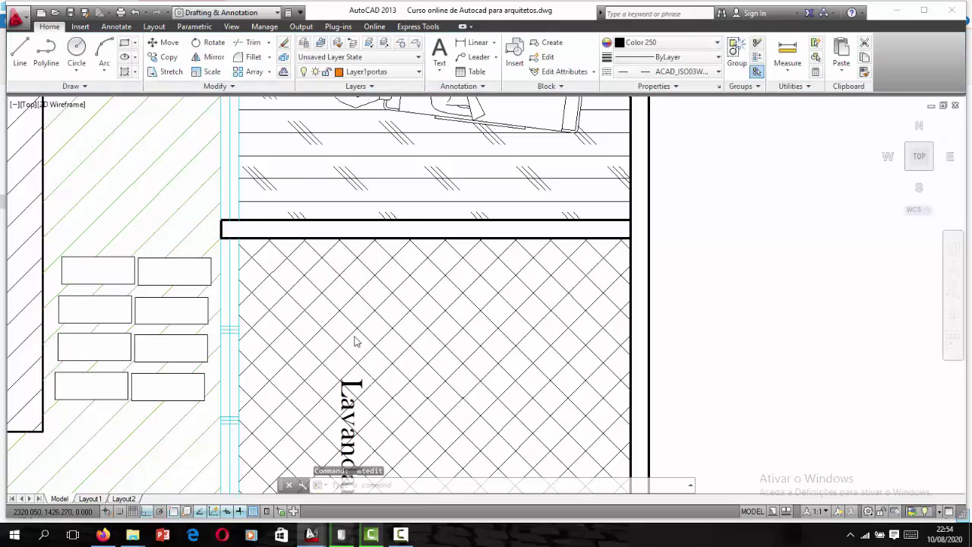
Step: Rotate the Lavandaria label so it reads horizontally in the laundry area
scroll(340, 338, down, 4)
scroll(340, 338, up, 2)
scroll(343, 338, up, 3)
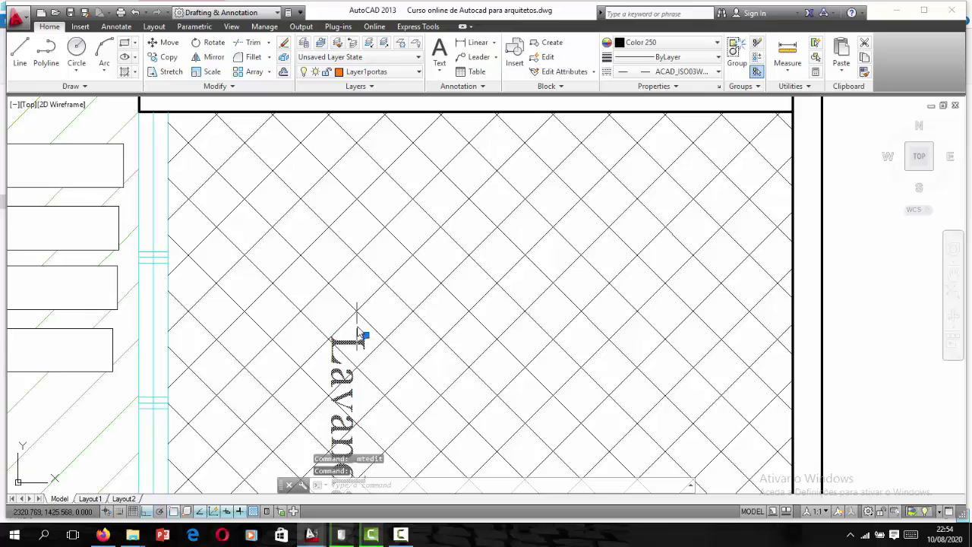
key(Return)
click(363, 341)
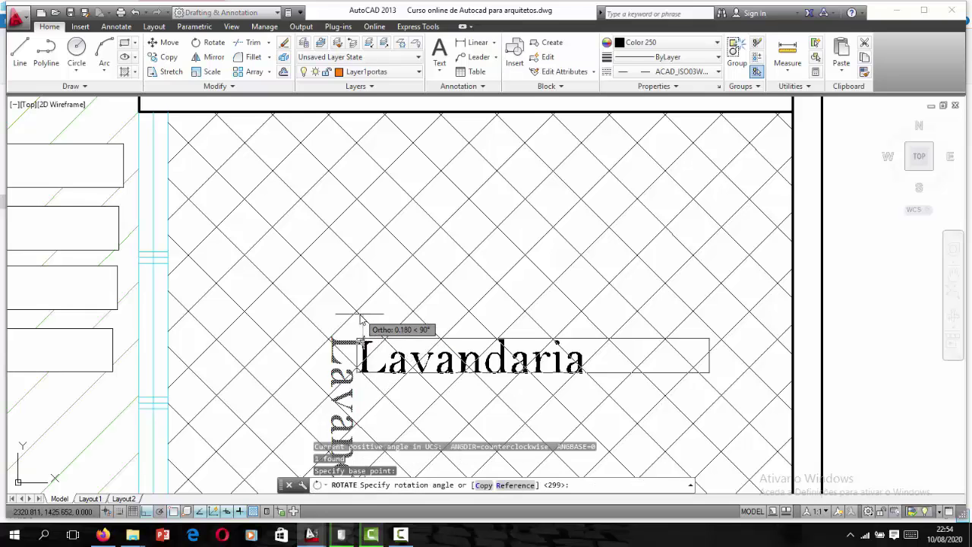
click(357, 313)
scroll(347, 302, down, 3)
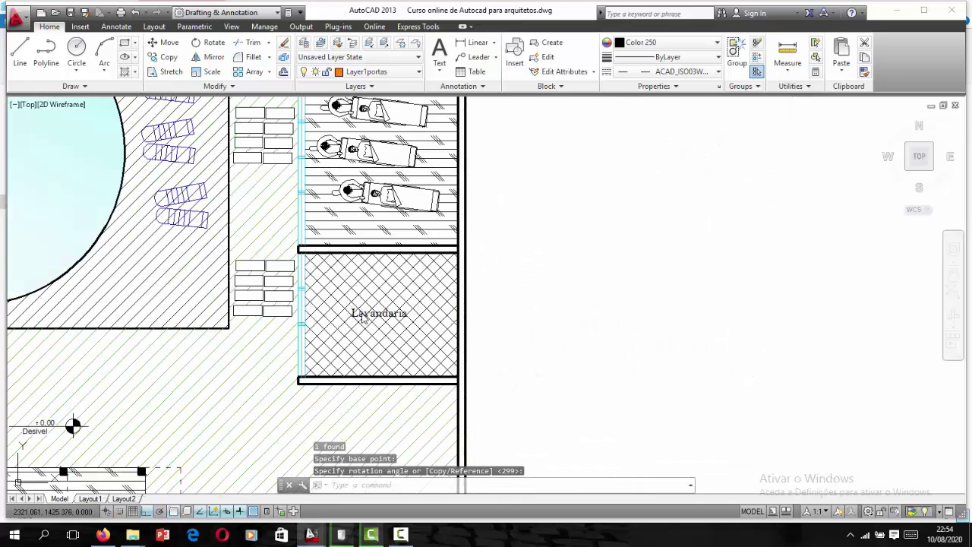
click(363, 313)
text(co)
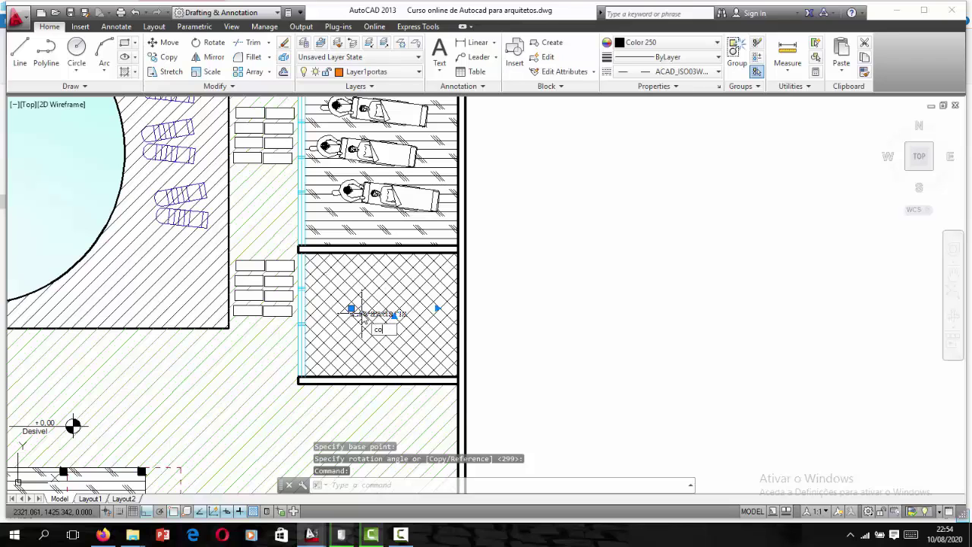
key(Return)
scroll(357, 313, up, 4)
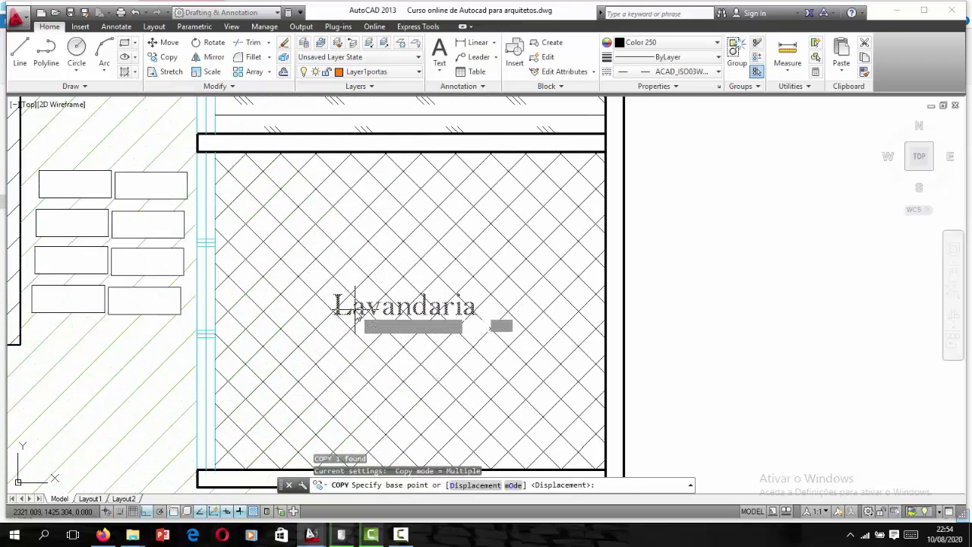
Step: Copy the Lavandaria label into the room with the massage tables
click(354, 313)
scroll(355, 313, down, 5)
scroll(354, 241, up, 2)
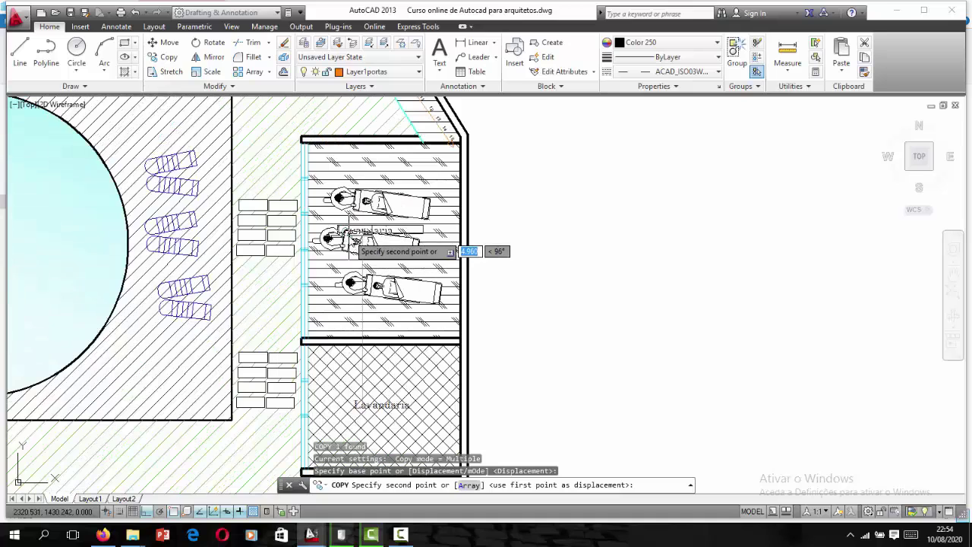
click(354, 241)
scroll(350, 244, up, 2)
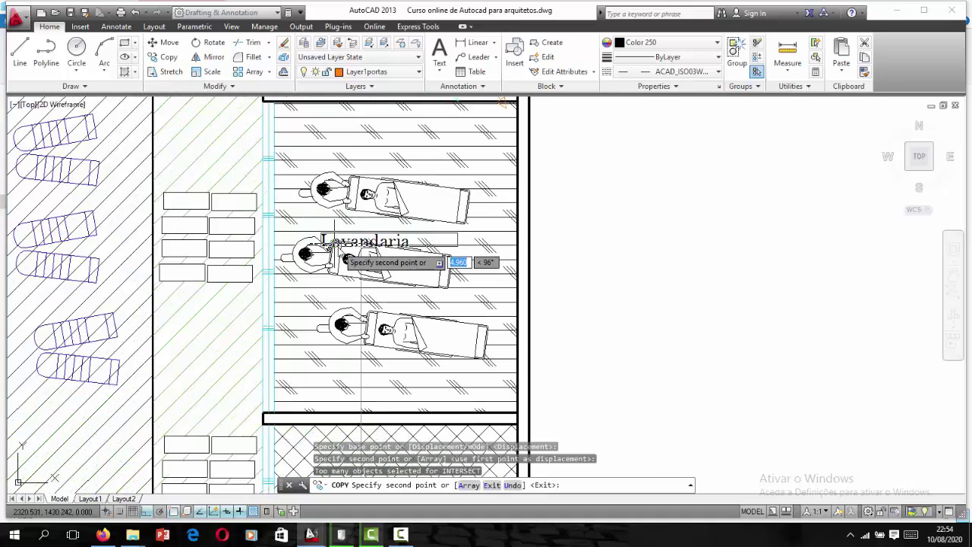
key(Escape)
scroll(342, 254, down, 2)
scroll(345, 262, up, 2)
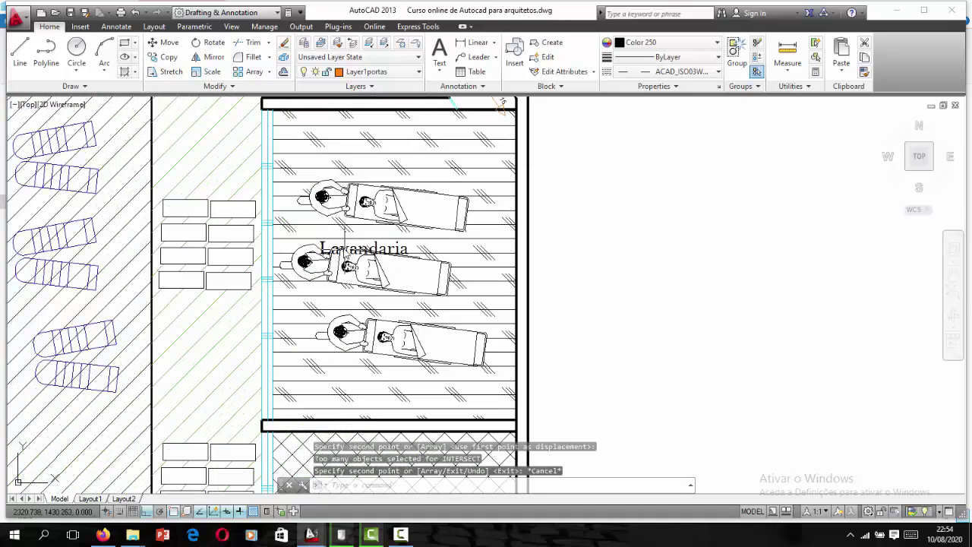
Step: Retype the copied label as 'Sala de masagem'
click(361, 252)
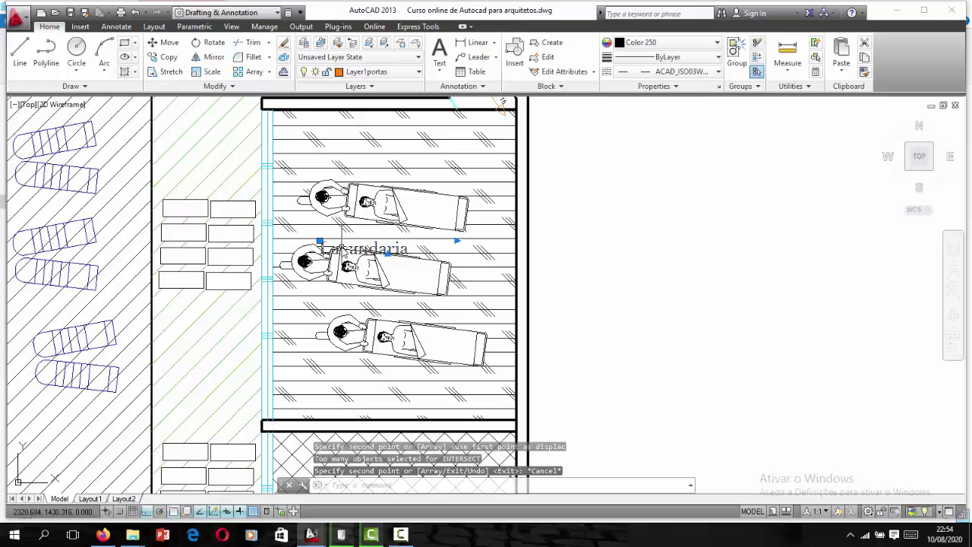
double_click(400, 260)
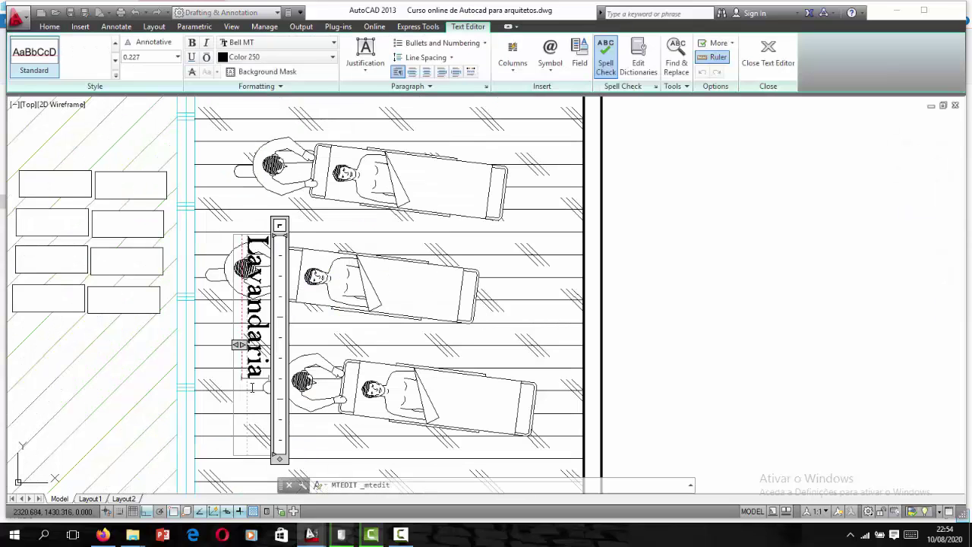
key(BackSpace)
key(BackSpace)
key(BackSpace)
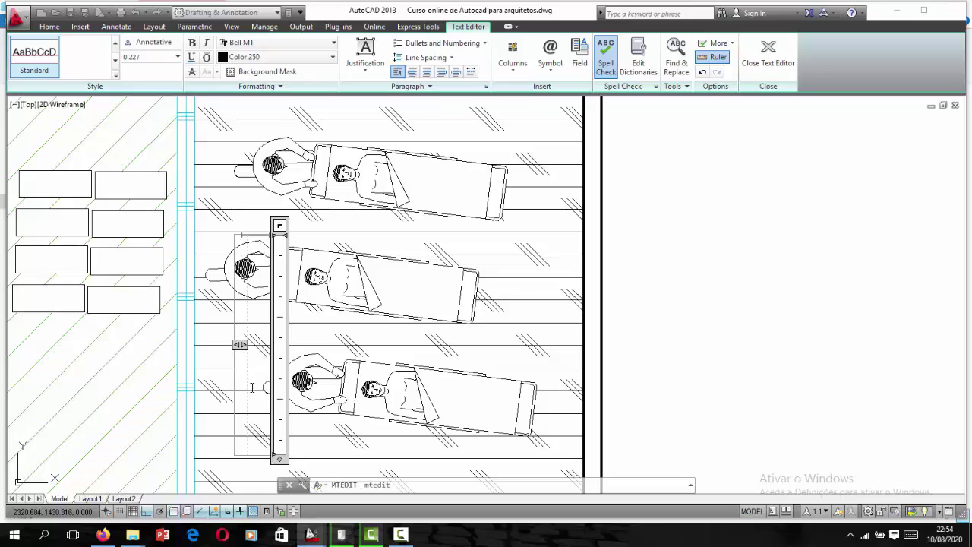
text(Sala de m)
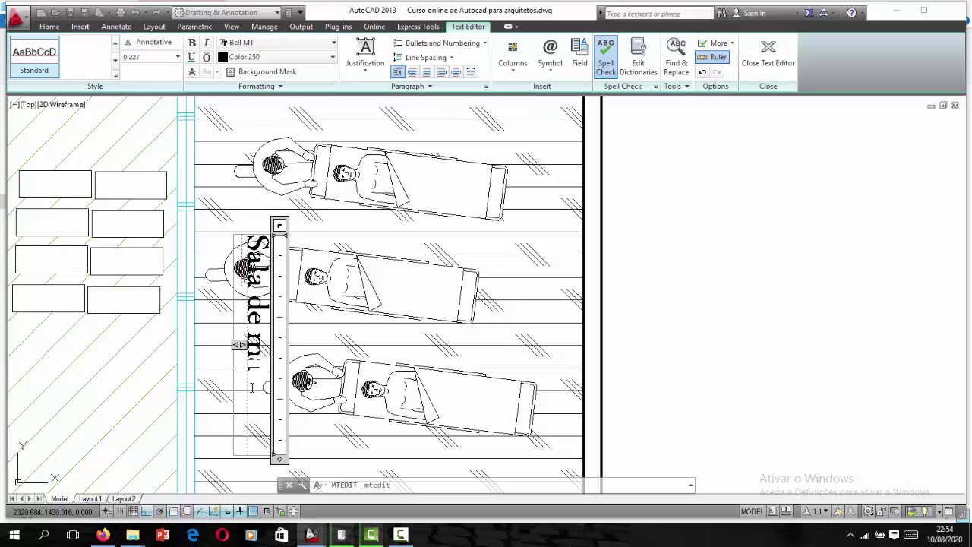
text(asagem)
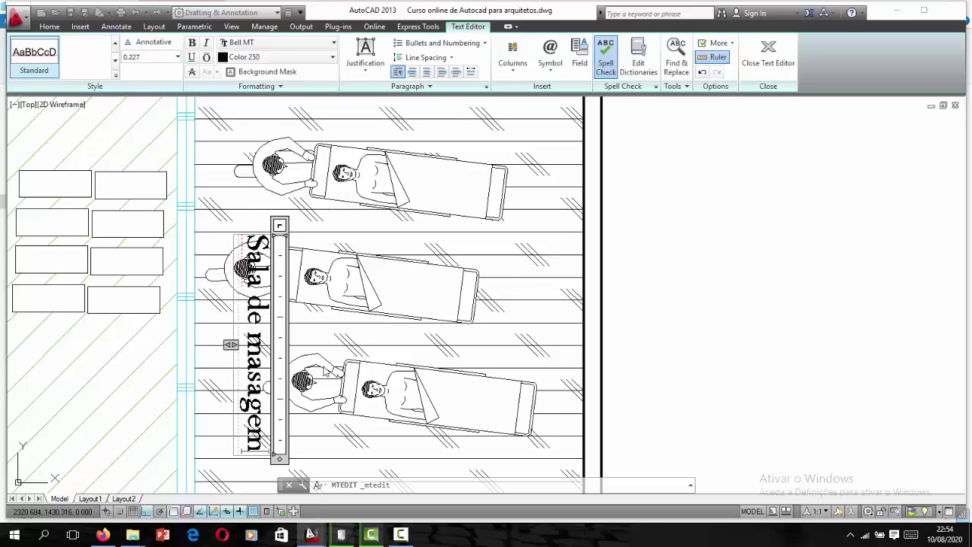
click(346, 248)
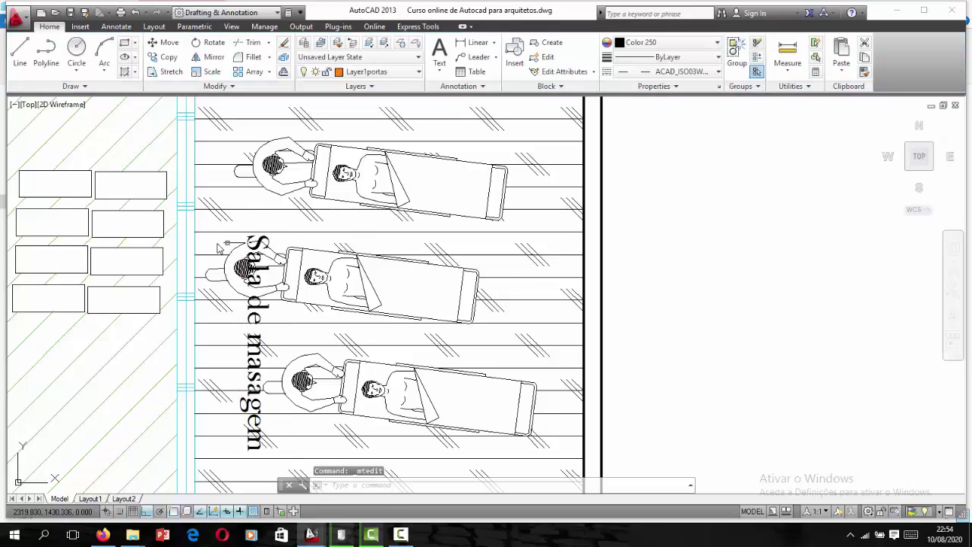
Step: Begin rotating the Sala de masagem label about a pivot point beside it
click(266, 240)
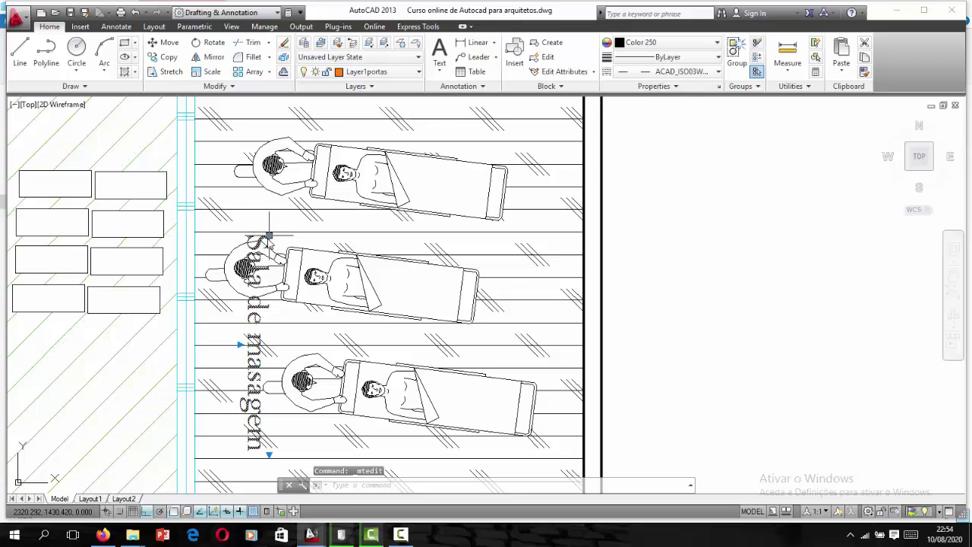
click(268, 235)
key(Return)
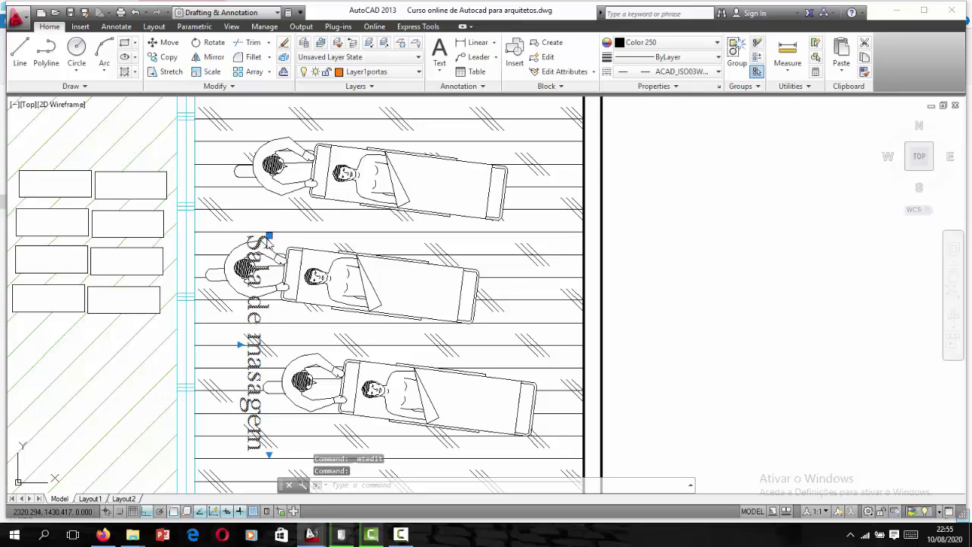
click(261, 242)
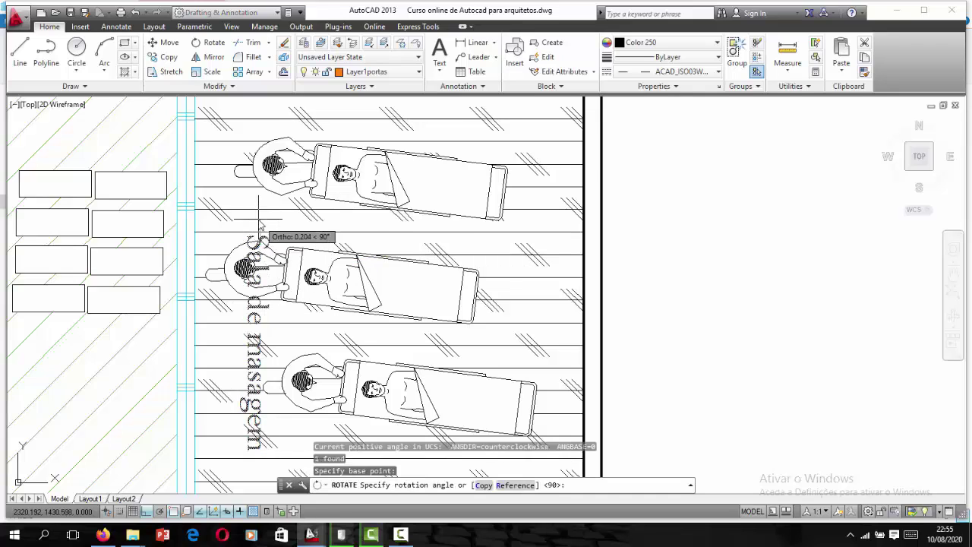
Step: Turn the Sala de masagem label horizontal
click(393, 247)
scroll(393, 281, down, 5)
scroll(516, 195, down, 3)
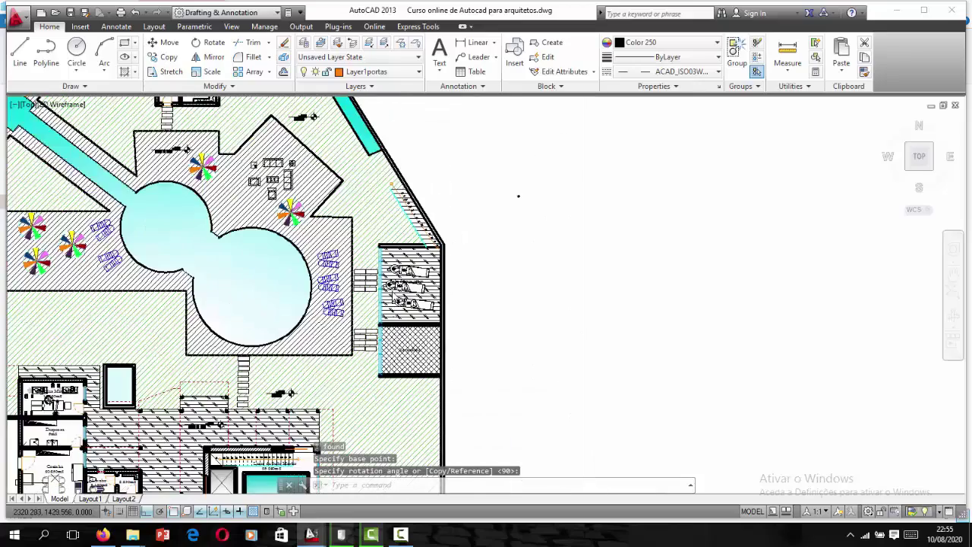
scroll(593, 137, up, 2)
scroll(485, 220, down, 3)
scroll(294, 181, up, 4)
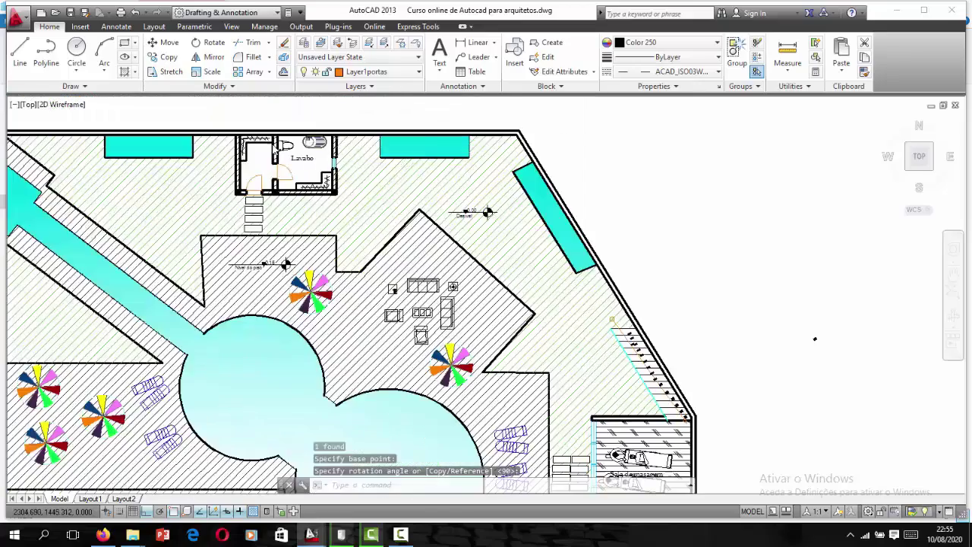
scroll(298, 180, up, 4)
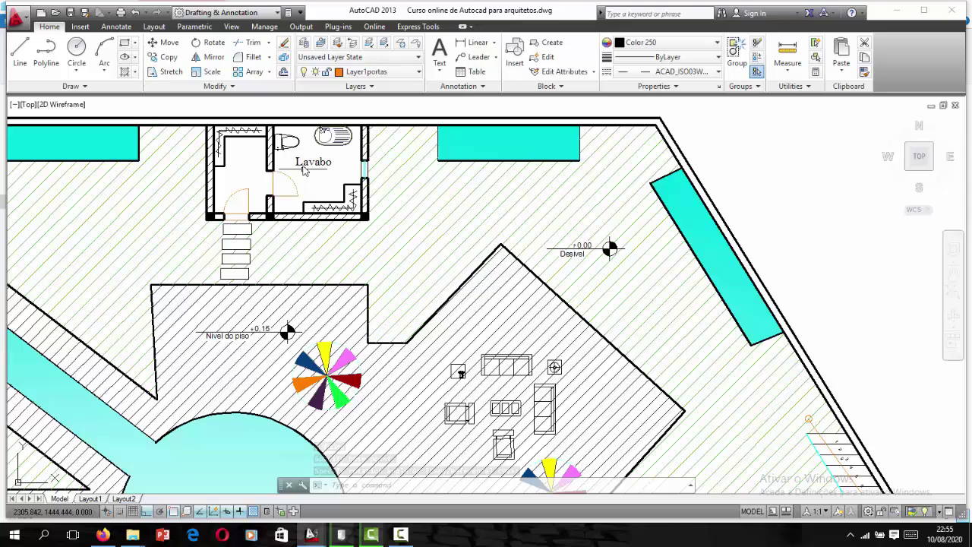
Step: Copy the Lavabo label, with Ortho off, to the patio beside the lounge furniture
click(302, 167)
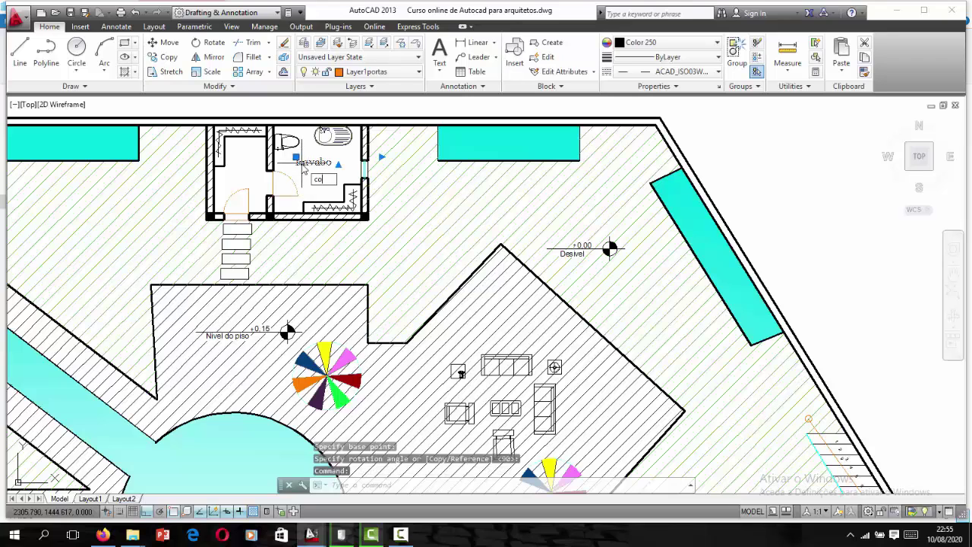
key(Return)
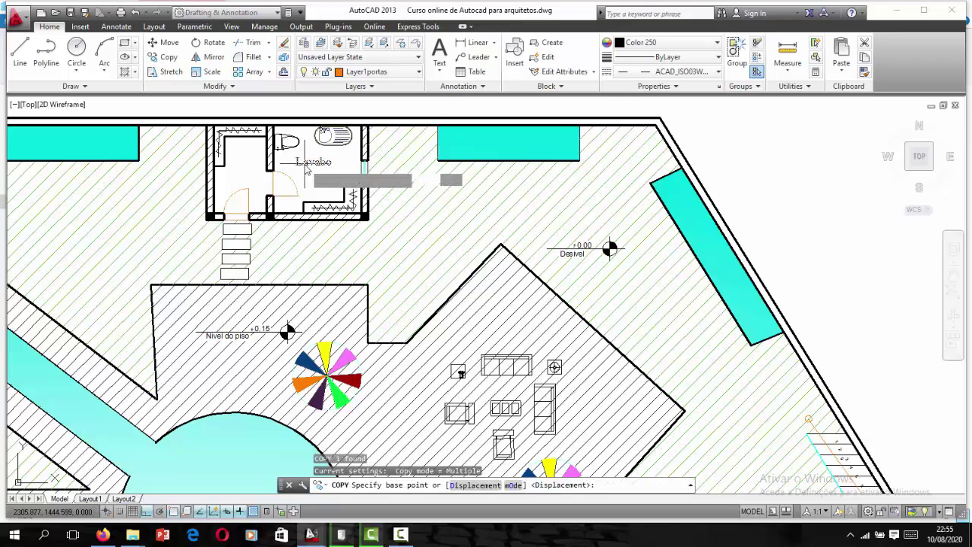
click(307, 169)
scroll(395, 284, down, 2)
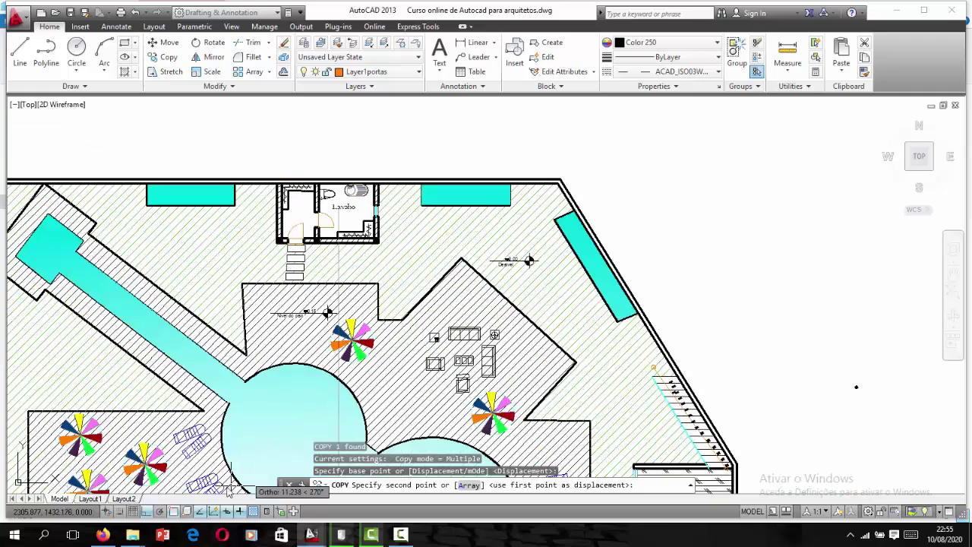
click(167, 512)
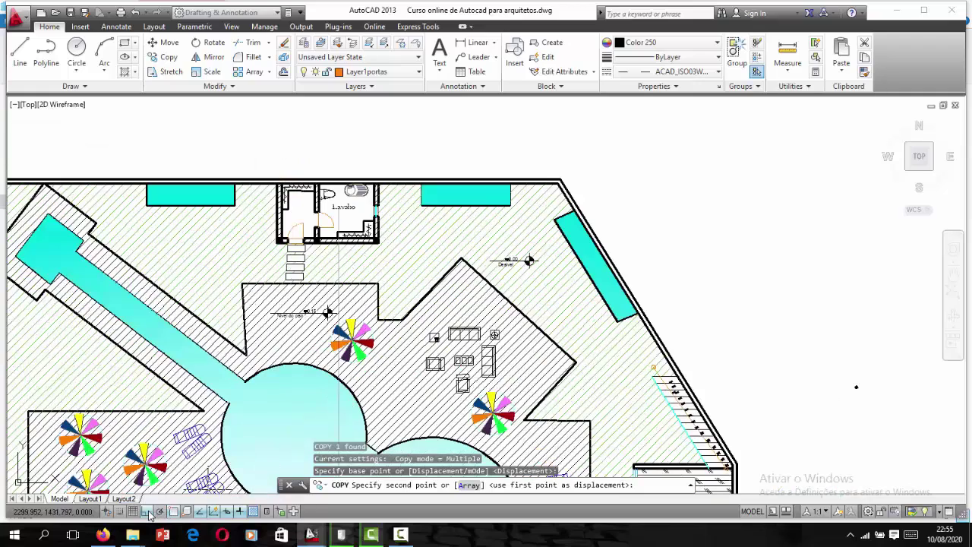
click(392, 396)
scroll(395, 400, up, 3)
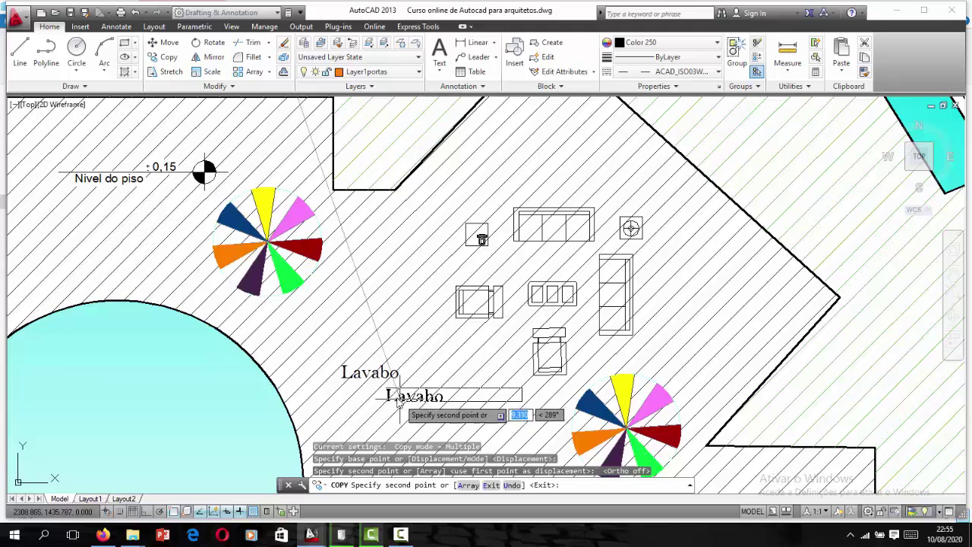
key(Escape)
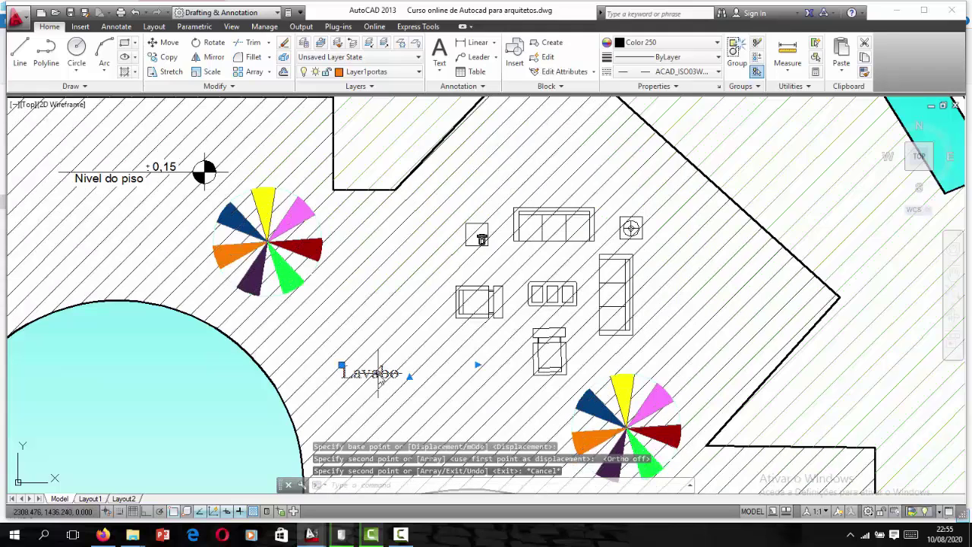
Step: Change the copied Lavabo label's text to 'Patio'
double_click(379, 380)
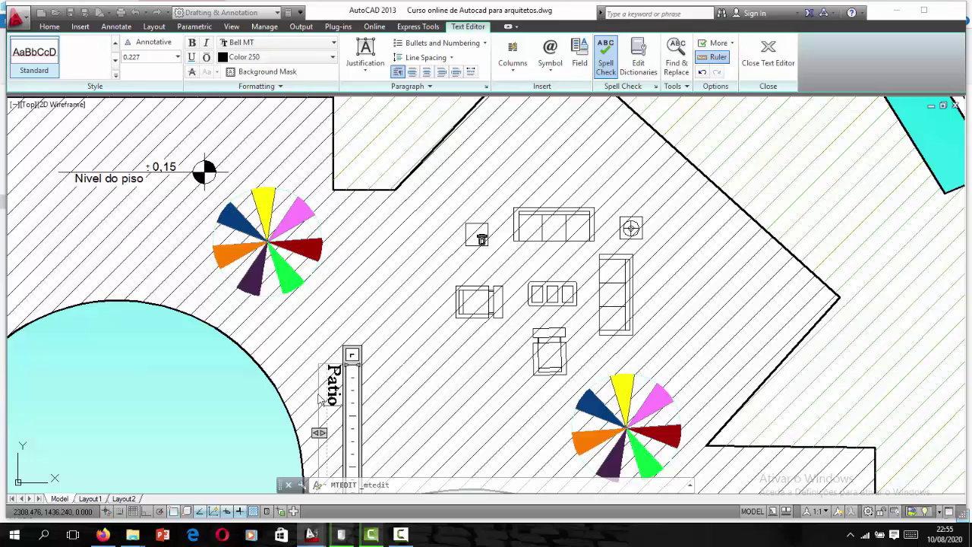
click(342, 325)
scroll(408, 318, down, 2)
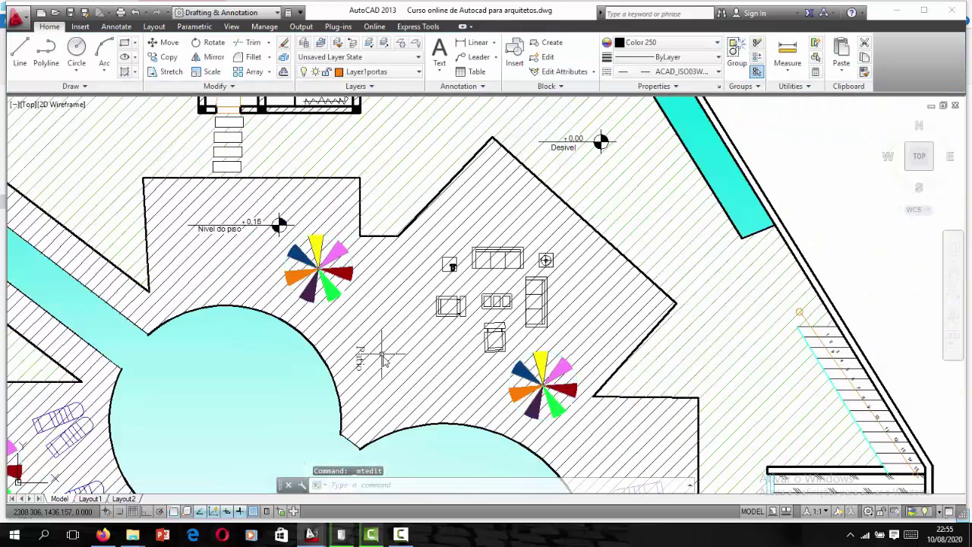
scroll(363, 351, up, 4)
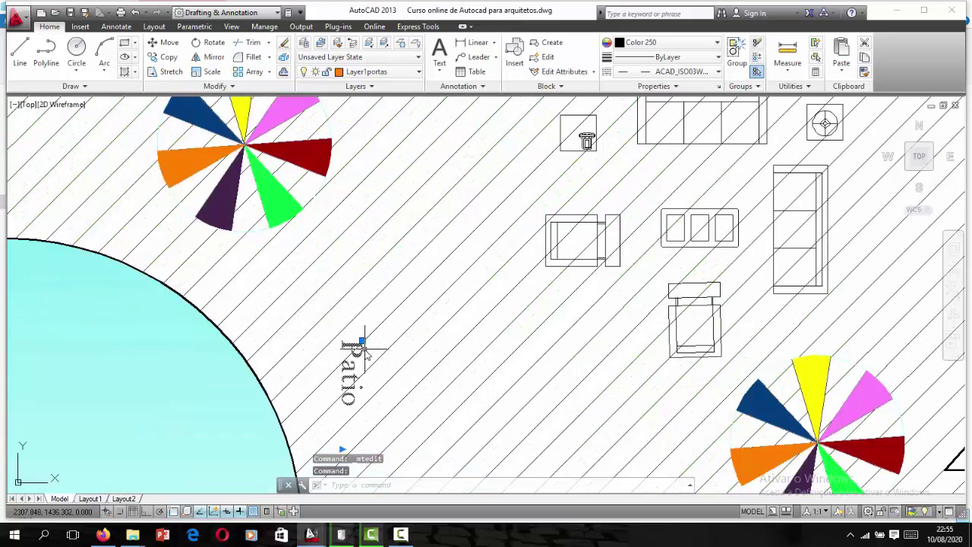
Step: Rotate the Patio label diagonally to follow the paving
text(o)
key(Return)
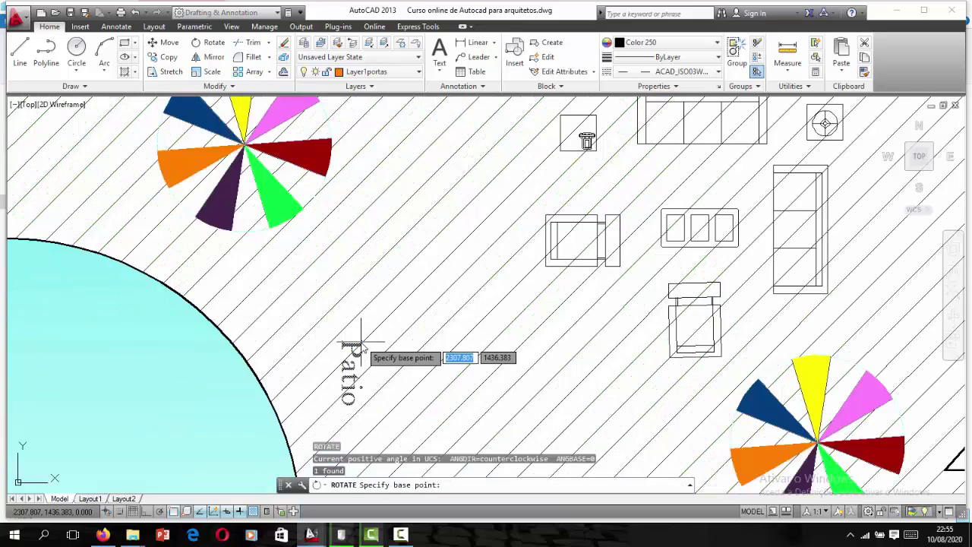
click(362, 349)
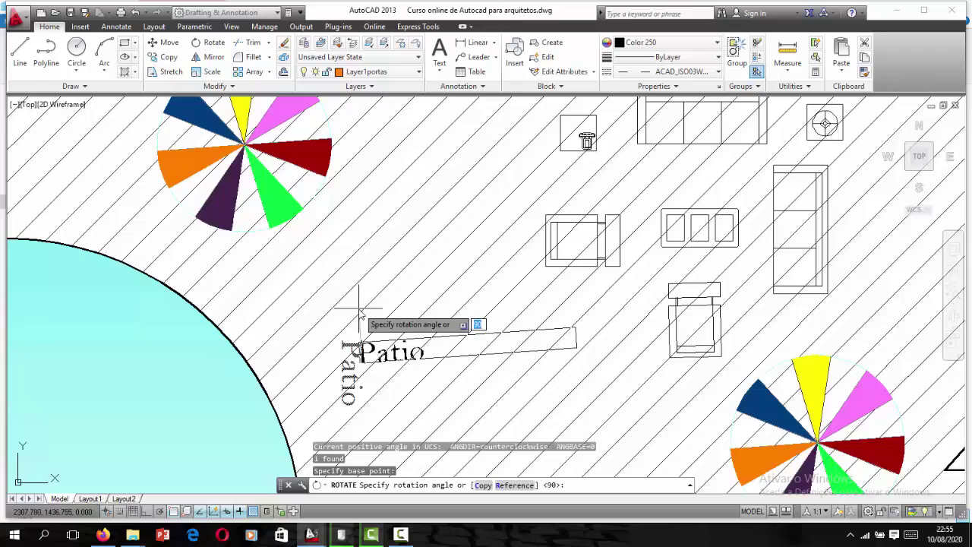
scroll(360, 314, down, 4)
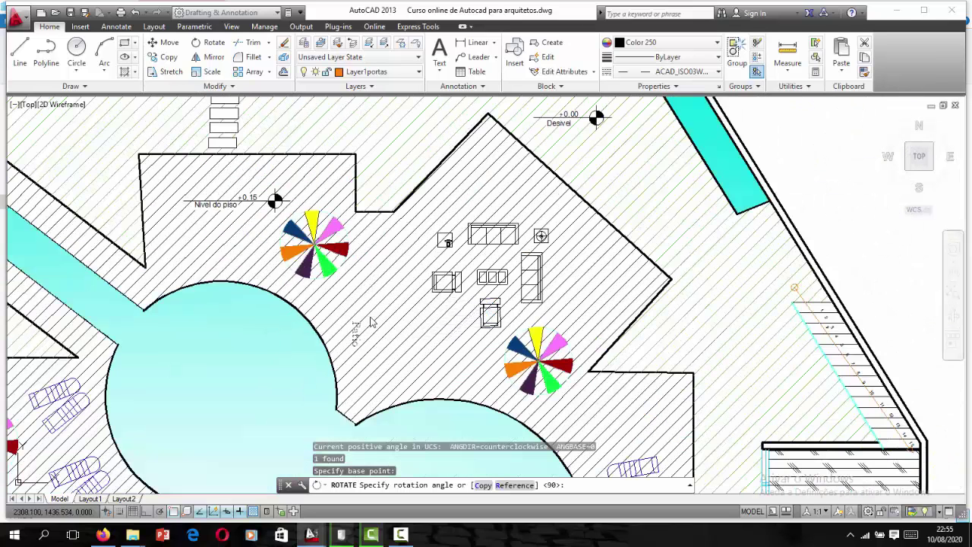
click(365, 343)
click(365, 343)
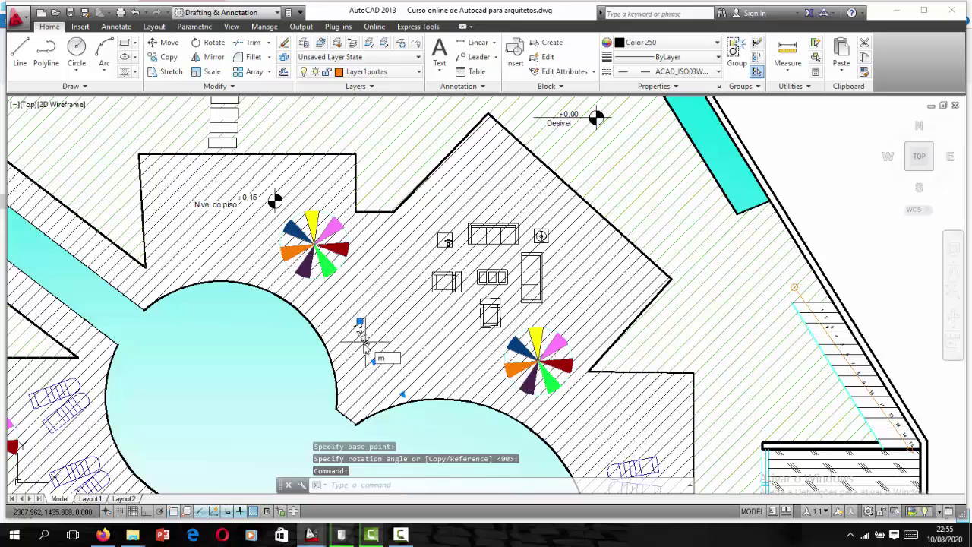
Step: Move the Patio label to a new spot within the hatched lounge
key(Return)
scroll(362, 339, up, 1)
scroll(361, 336, up, 3)
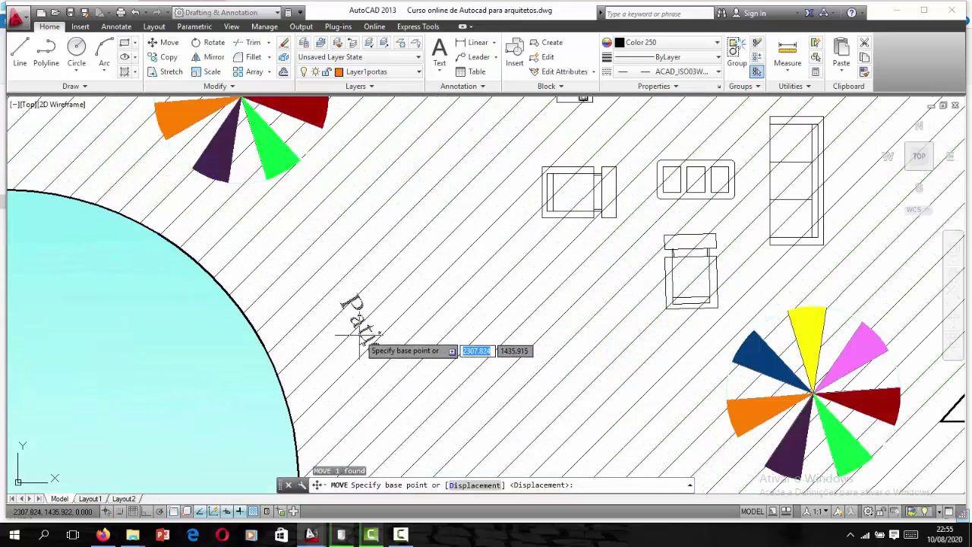
click(362, 338)
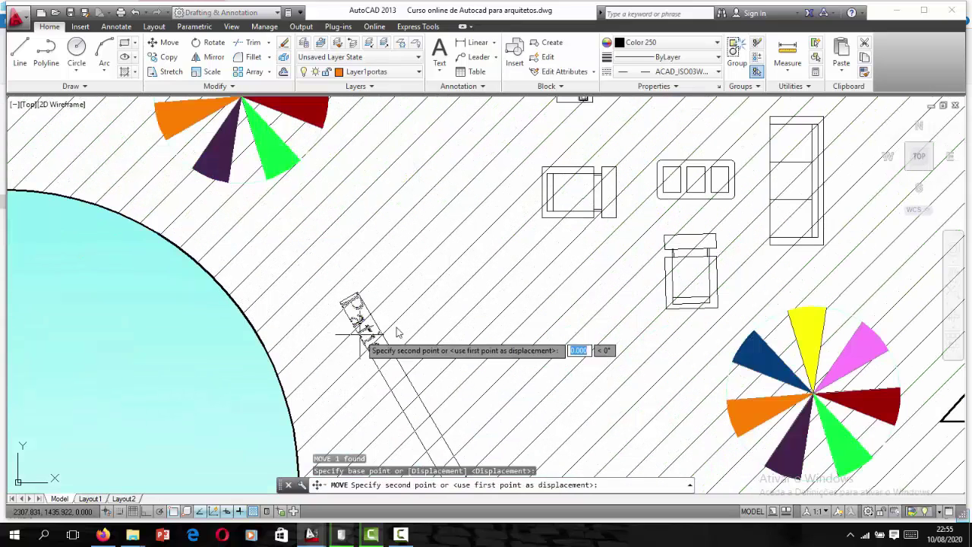
click(530, 319)
scroll(358, 267, down, 6)
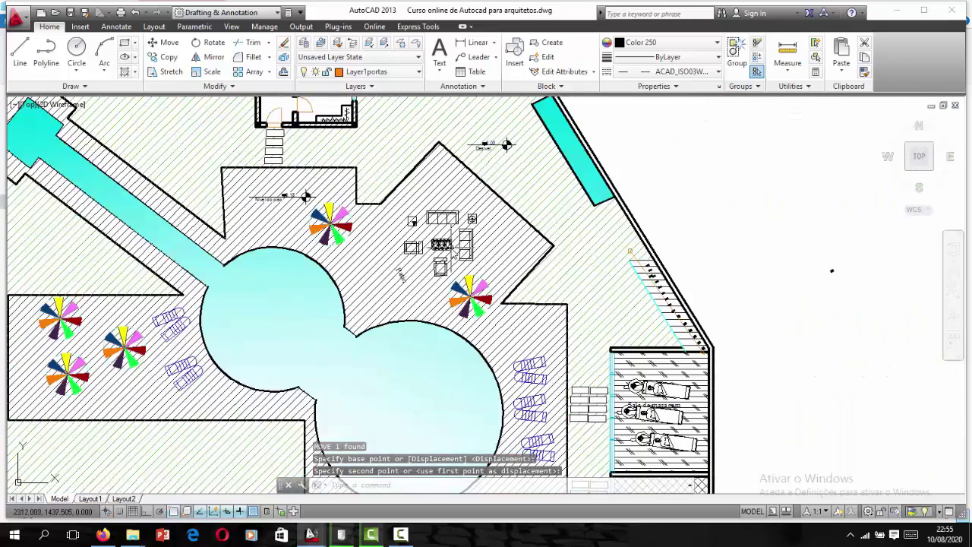
scroll(450, 250, down, 2)
scroll(410, 262, down, 1)
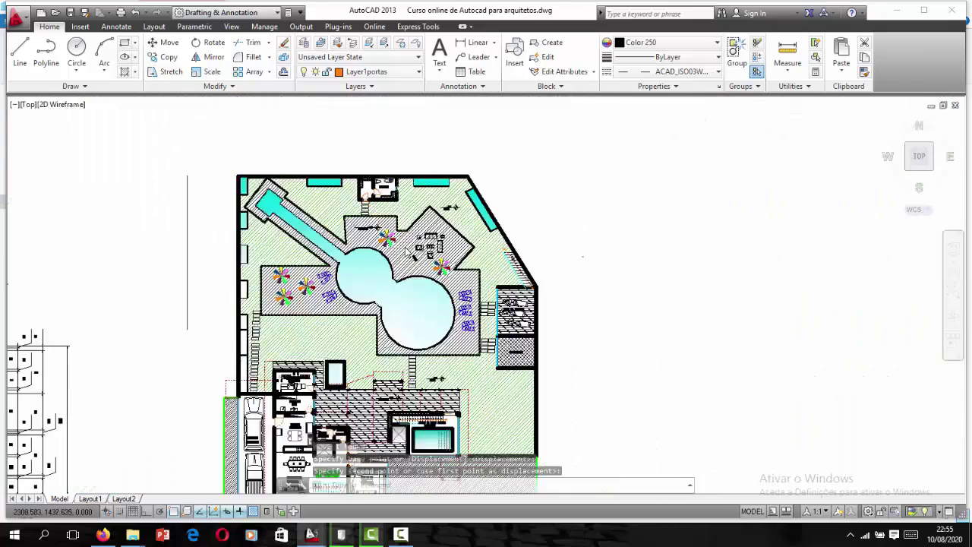
scroll(402, 270, down, 2)
scroll(394, 277, up, 1)
scroll(395, 277, up, 4)
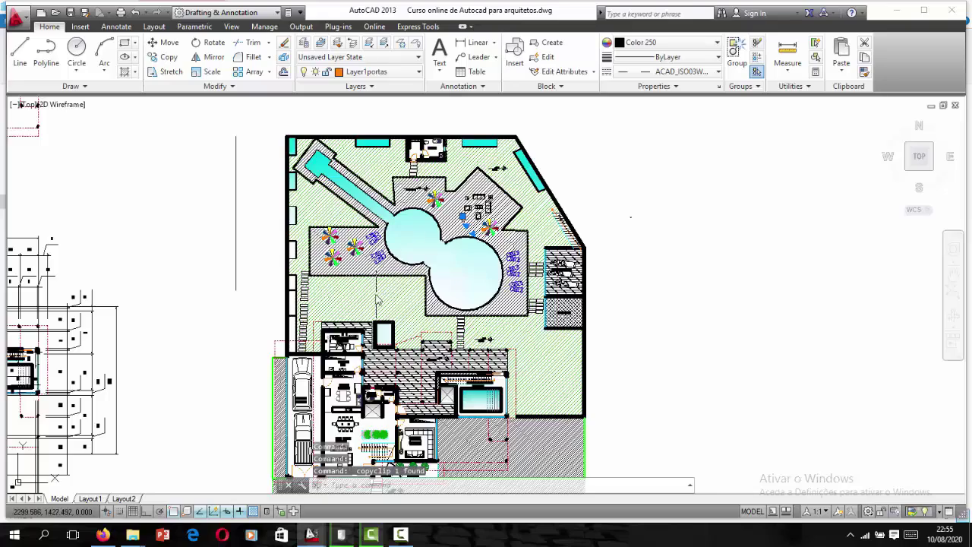
scroll(378, 302, up, 4)
Step: Paste a copy of the diagonal Patio label onto the lawn below the pool
key(ctrl+v)
scroll(377, 301, up, 2)
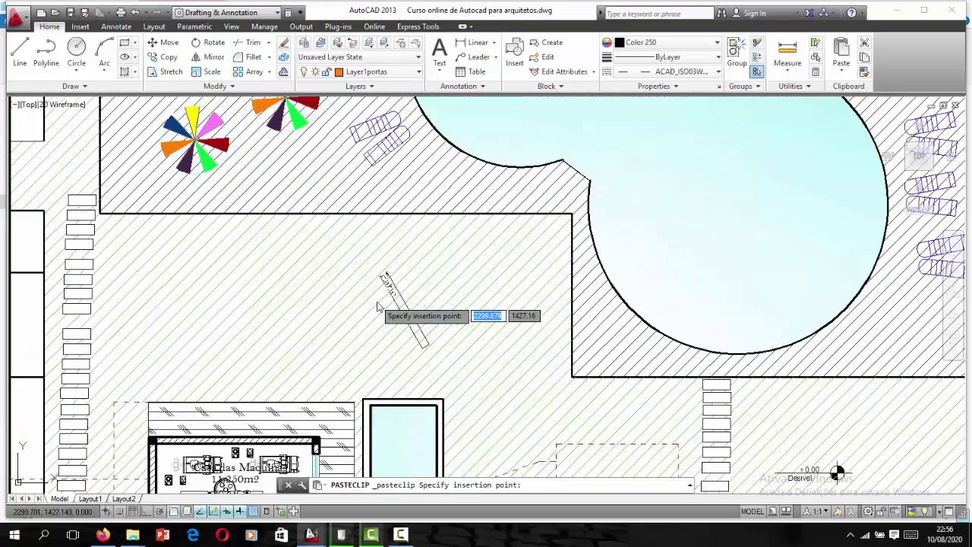
scroll(384, 287, up, 4)
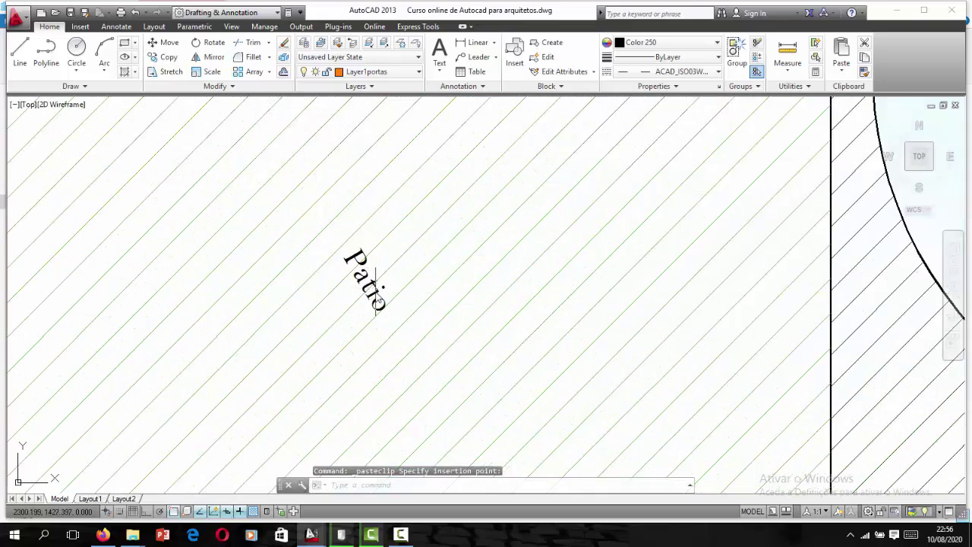
click(374, 296)
Step: Change the pasted label's text to 'Jardim para lazer'
double_click(374, 296)
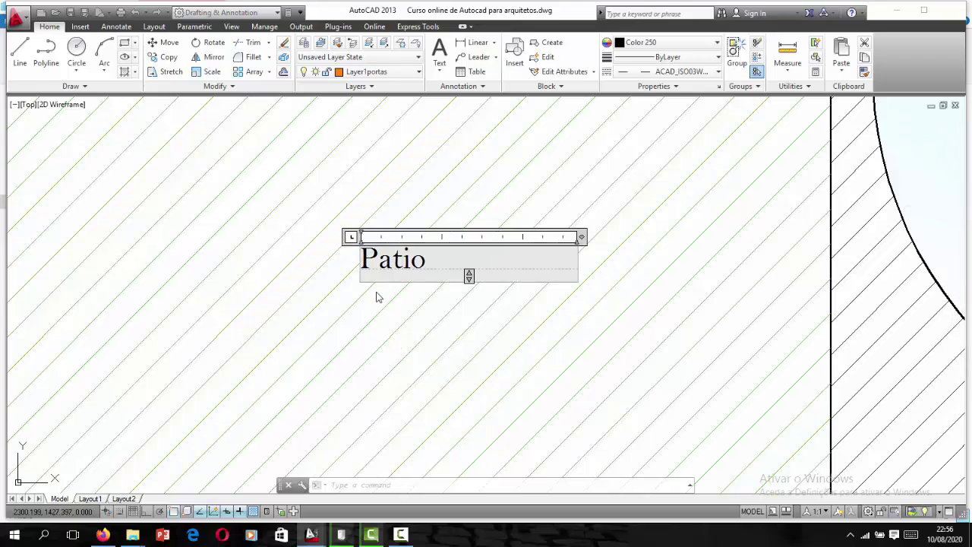
key(BackSpace)
key(BackSpace)
key(BackSpace)
text(Ja)
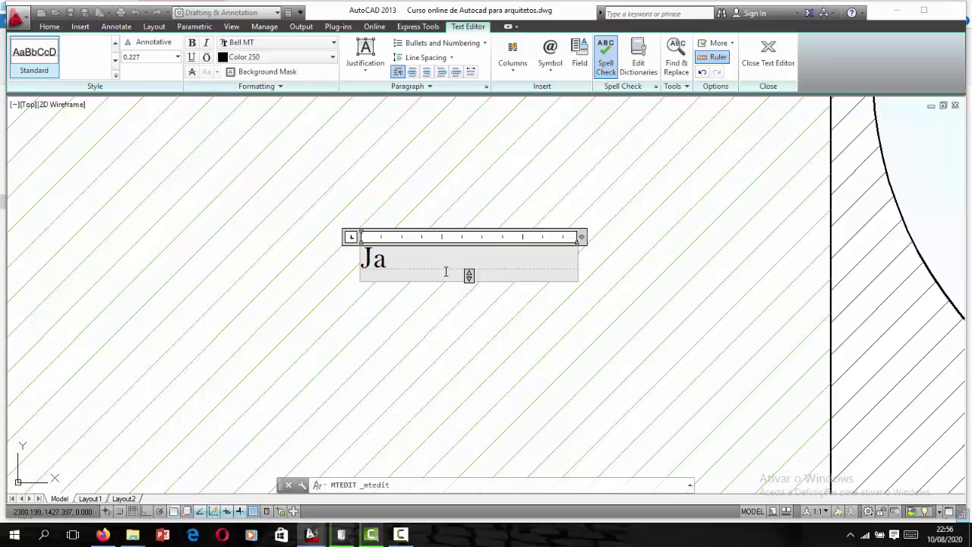
text(rdim)
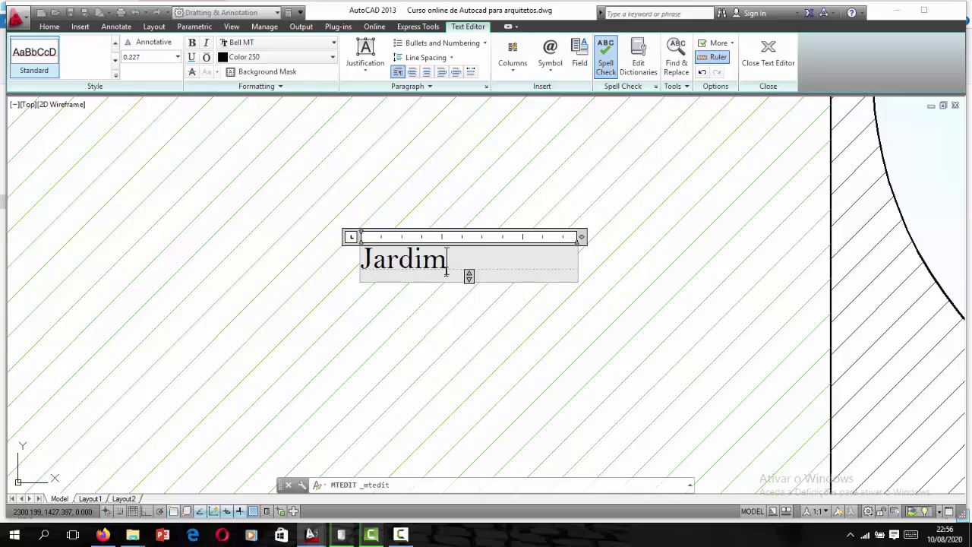
text( para)
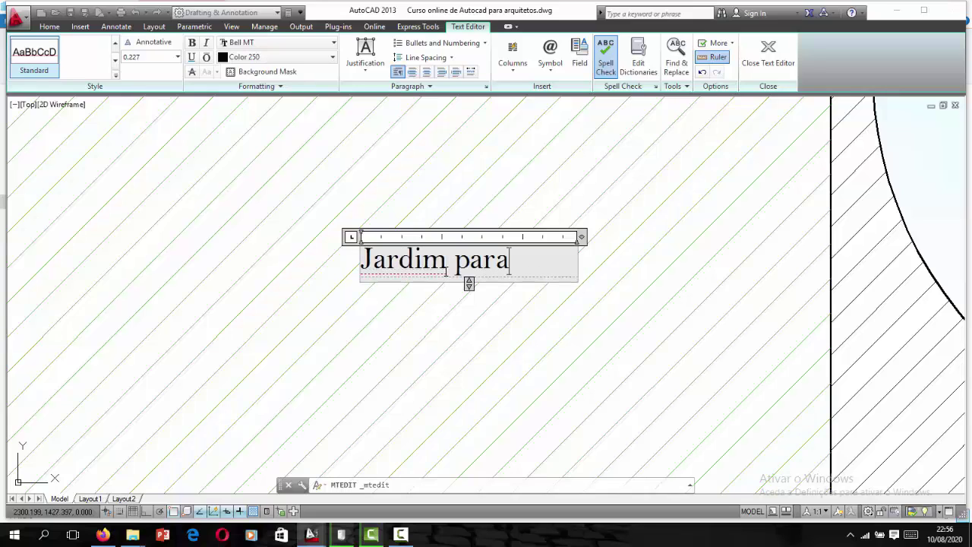
text( lazer)
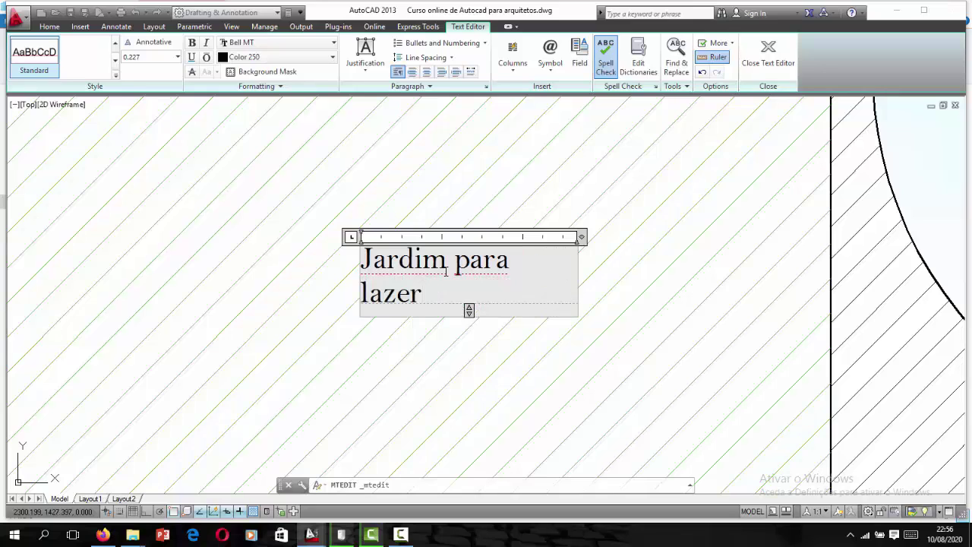
click(401, 208)
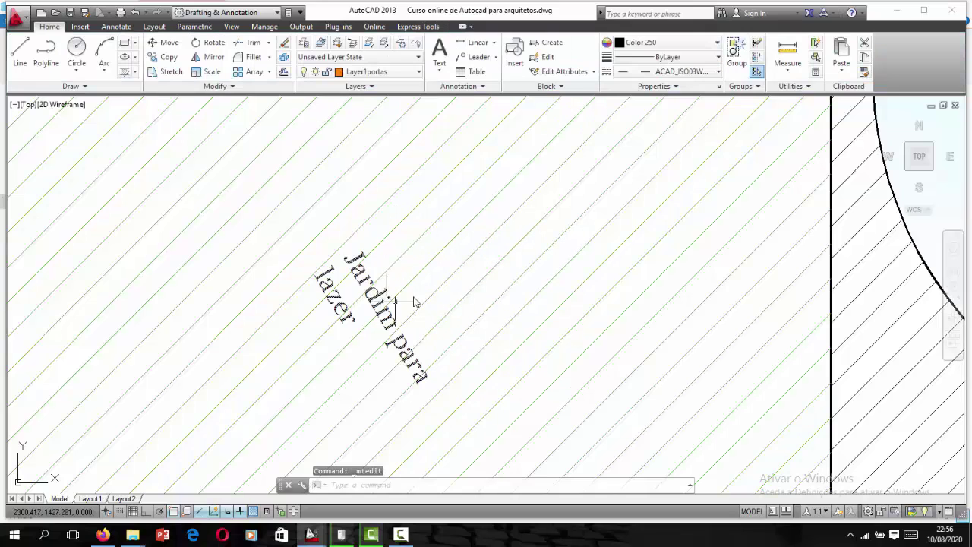
scroll(401, 308, down, 8)
scroll(403, 289, down, 3)
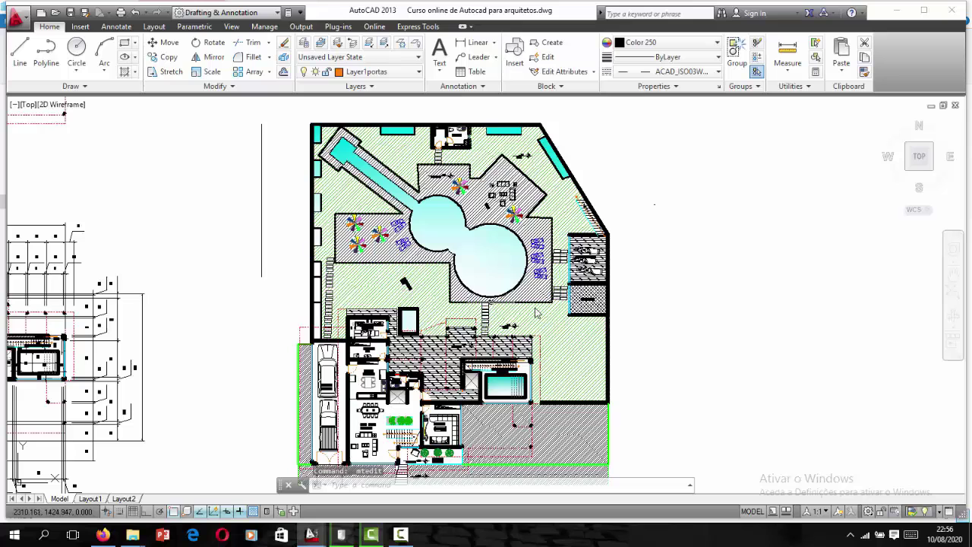
scroll(584, 350, up, 2)
text(CO)
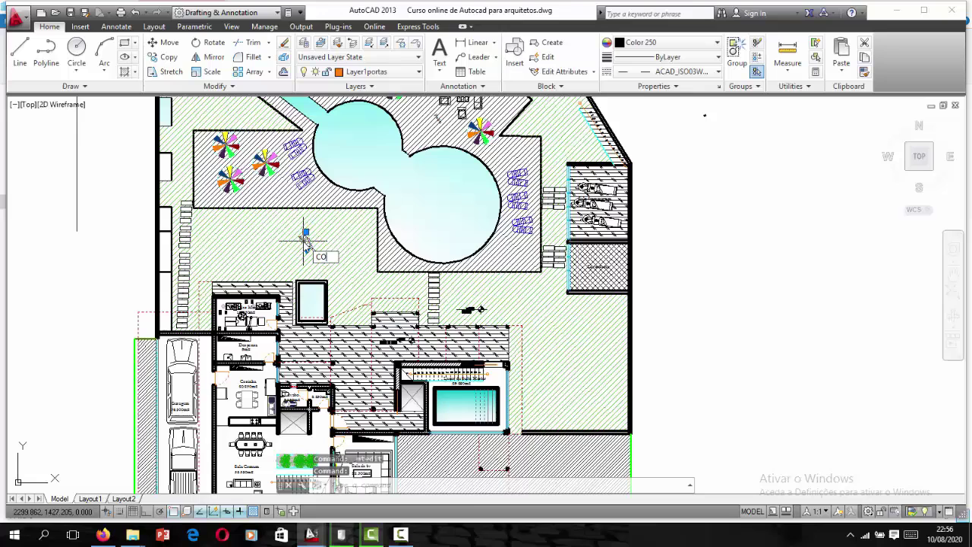
key(Return)
click(305, 232)
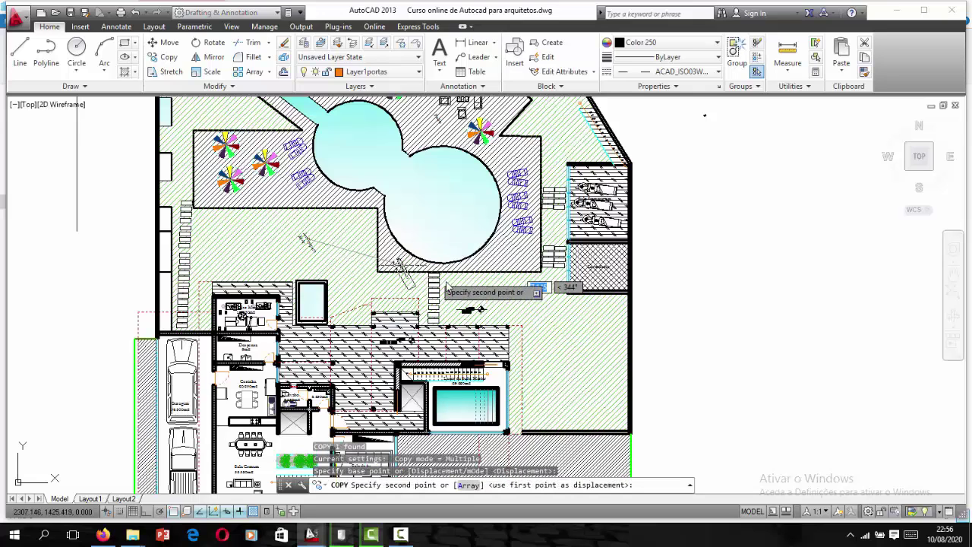
scroll(536, 357, down, 2)
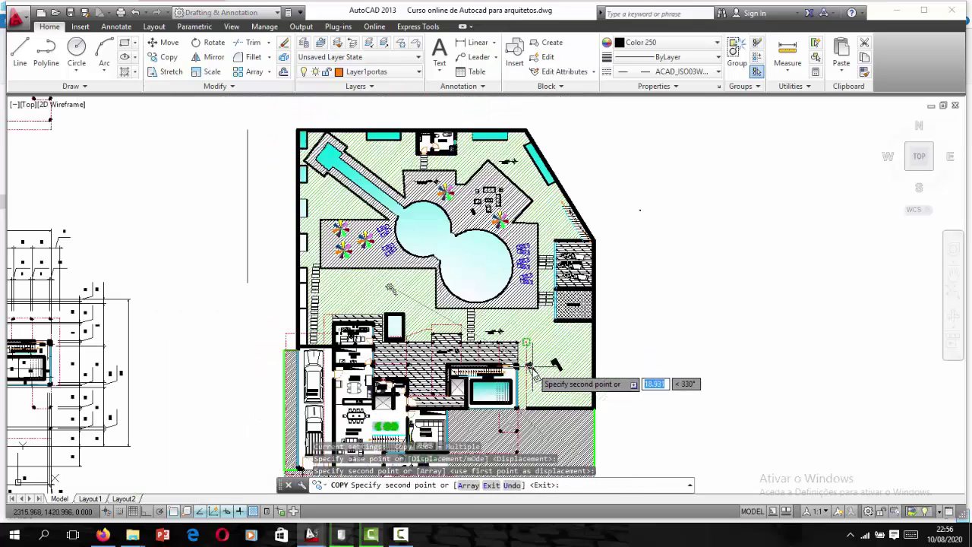
key(Escape)
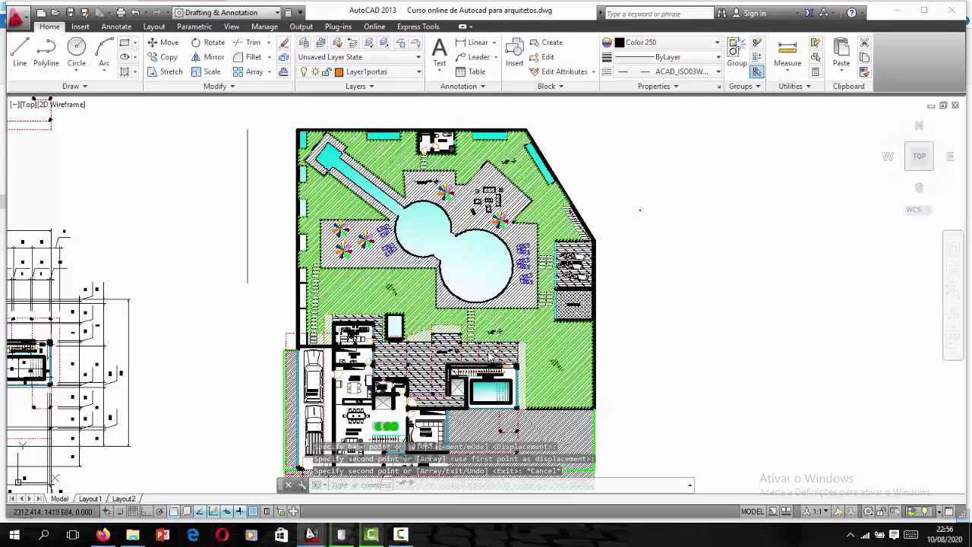
scroll(394, 420, up, 4)
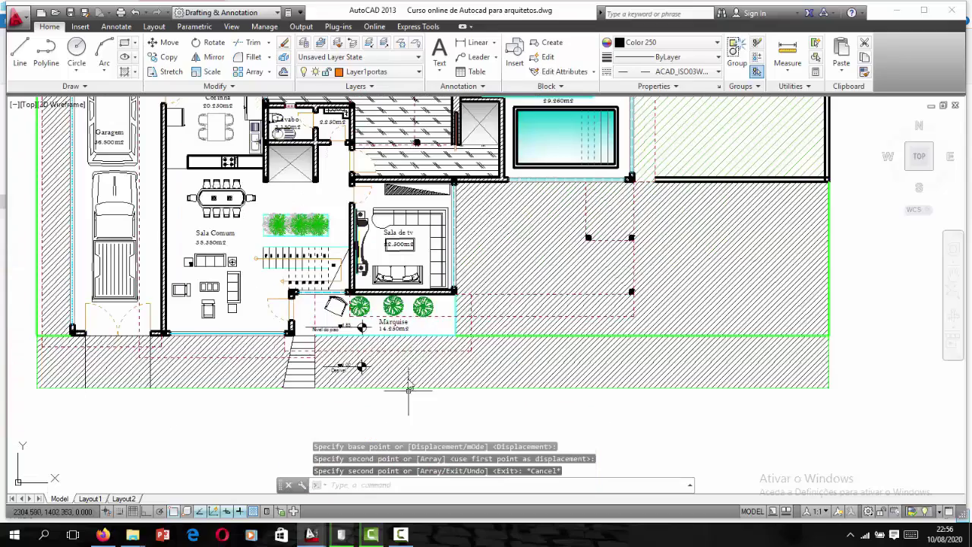
scroll(394, 420, up, 4)
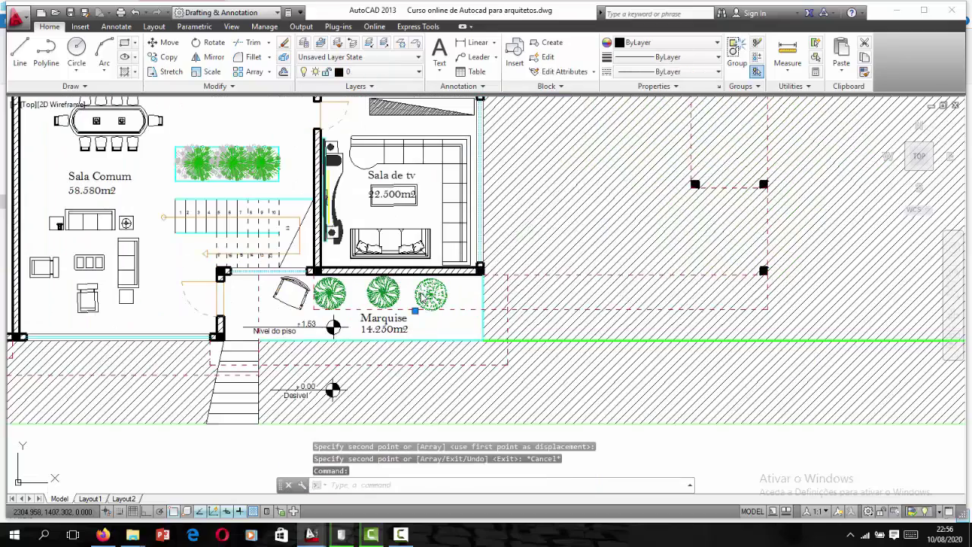
Step: Copy the tree symbol and paste three more trees down the right-side garden row
key(ctrl+c)
scroll(419, 292, down, 8)
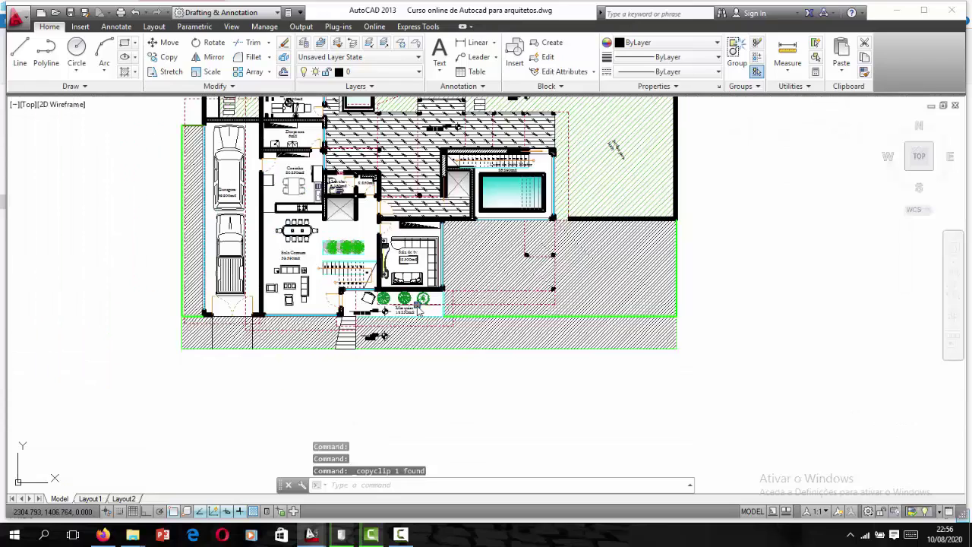
scroll(418, 292, down, 2)
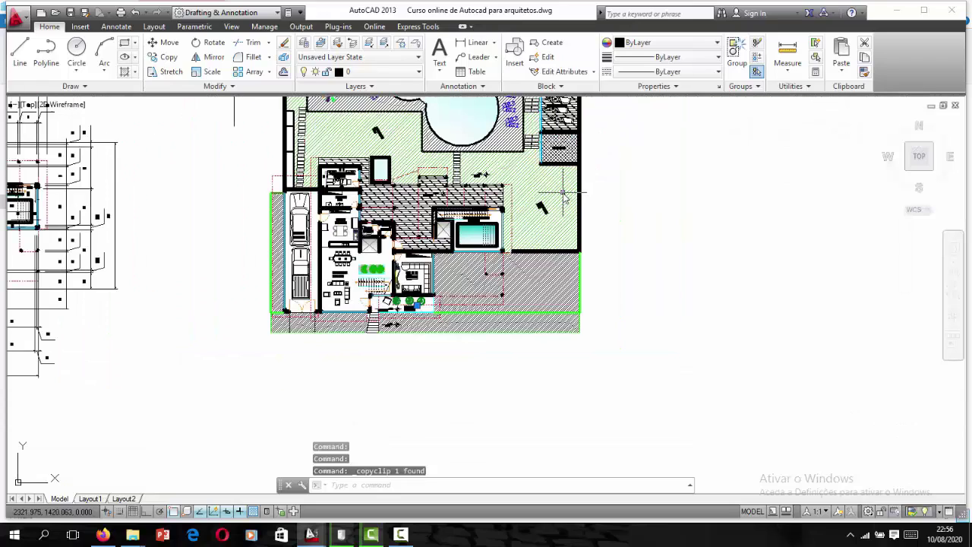
key(ctrl+v)
scroll(565, 196, up, 2)
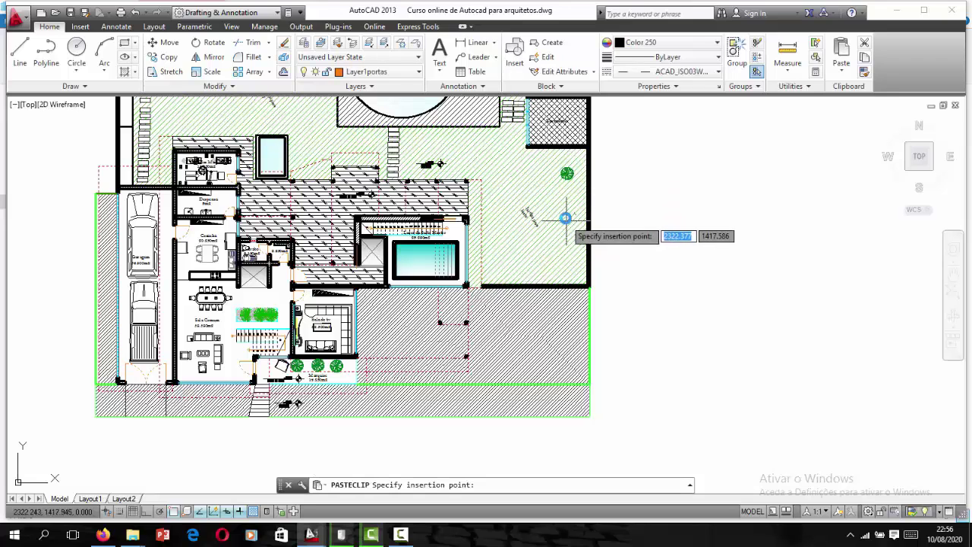
click(560, 210)
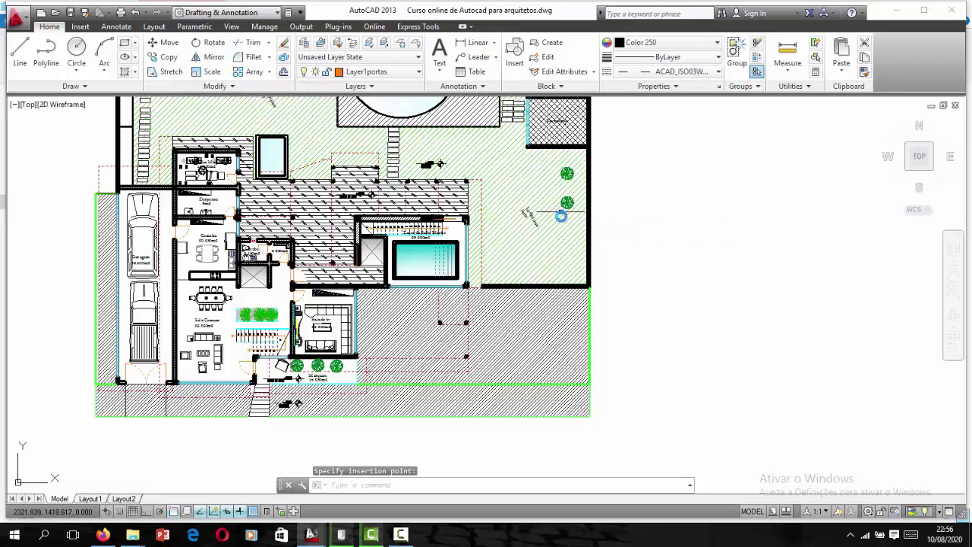
key(ctrl+v)
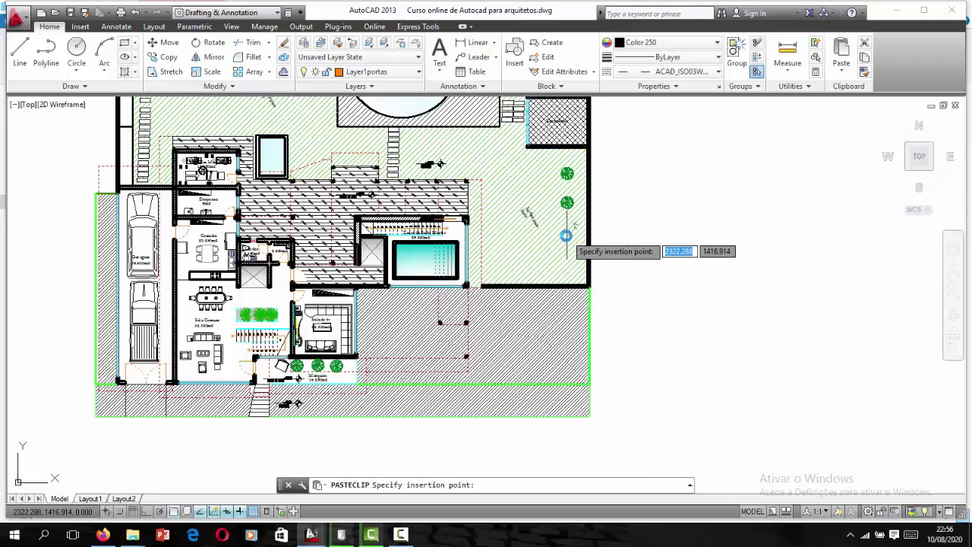
click(561, 239)
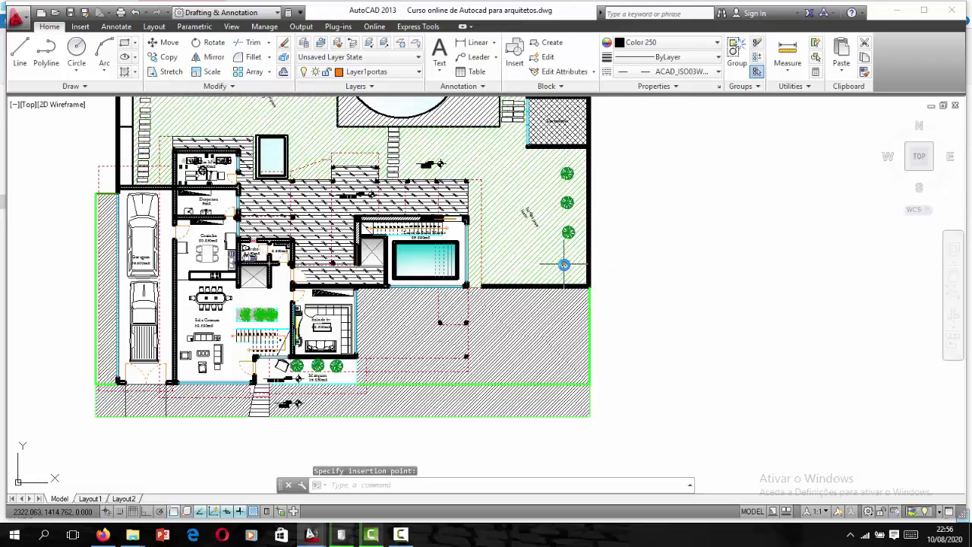
key(ctrl+v)
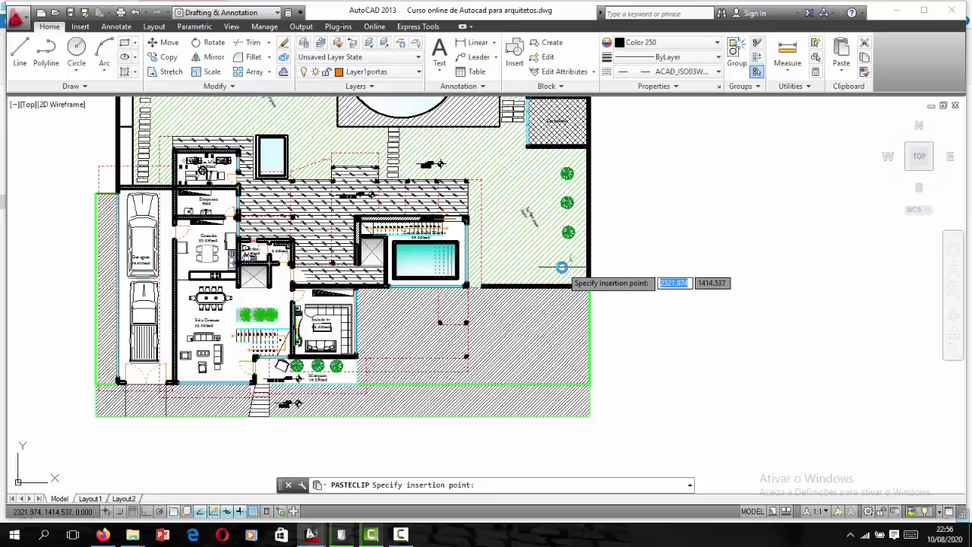
click(562, 267)
scroll(544, 278, down, 3)
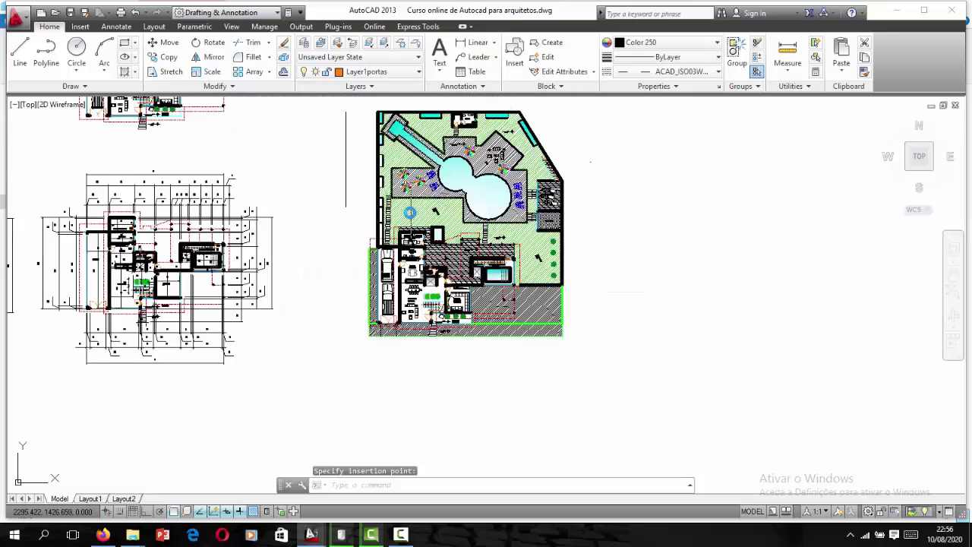
scroll(410, 213, up, 4)
scroll(413, 215, up, 2)
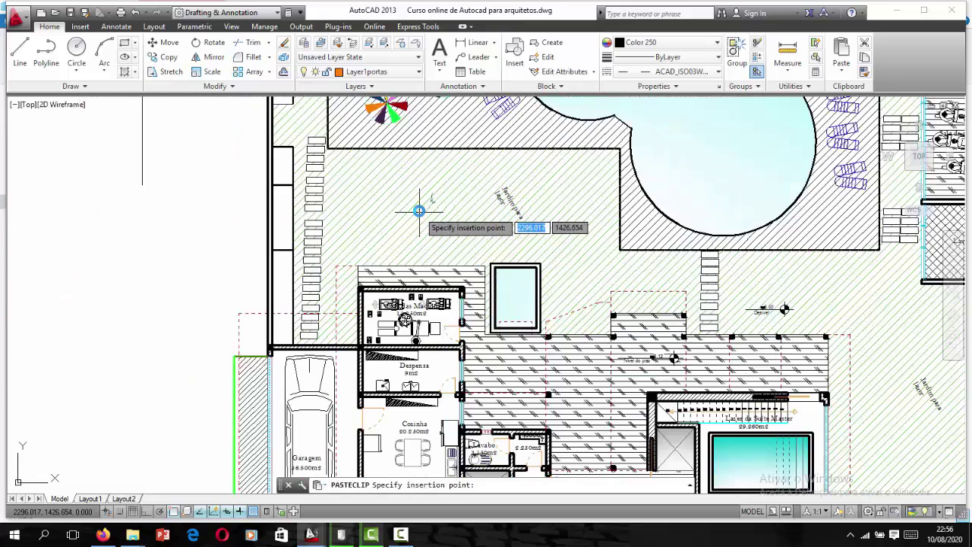
Step: Paste additional trees onto the lawn left of the pool
key(ctrl+v)
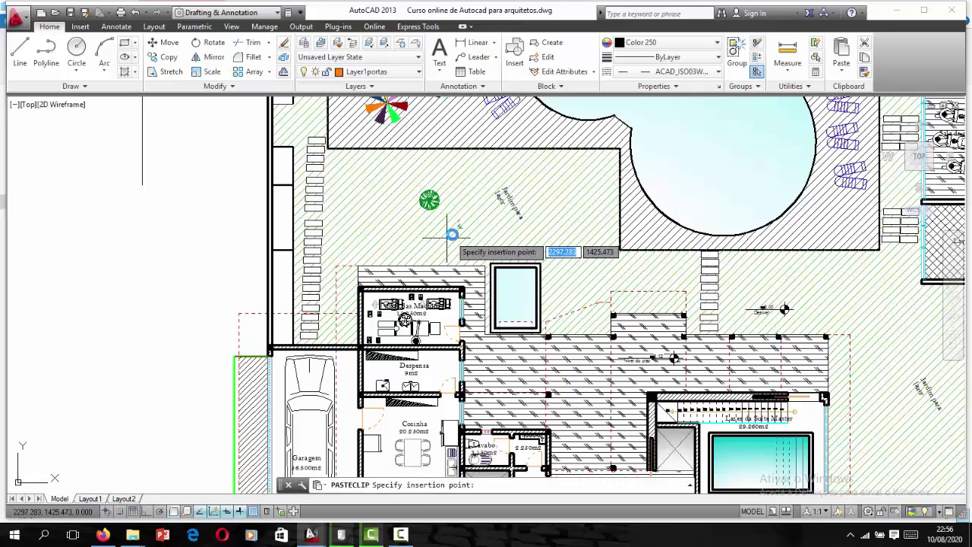
click(409, 247)
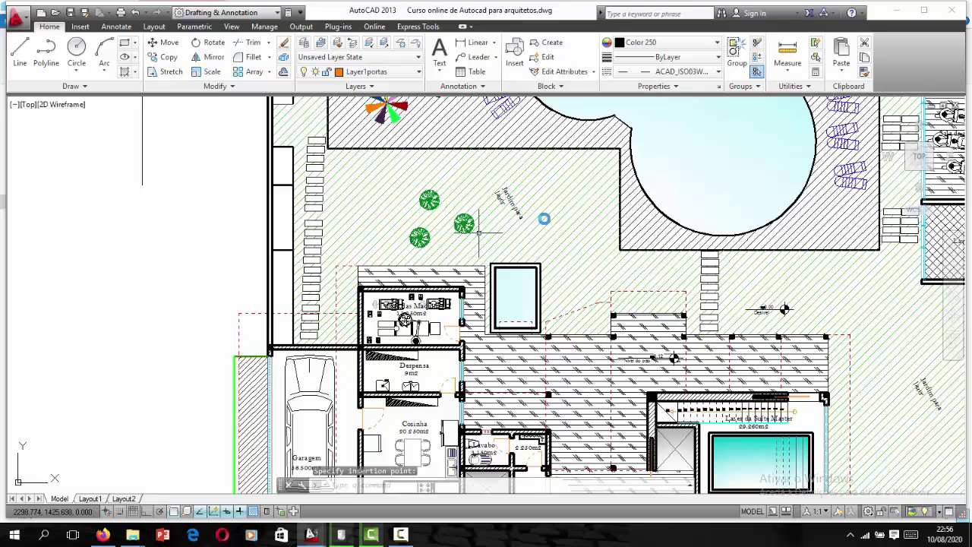
key(ctrl+v)
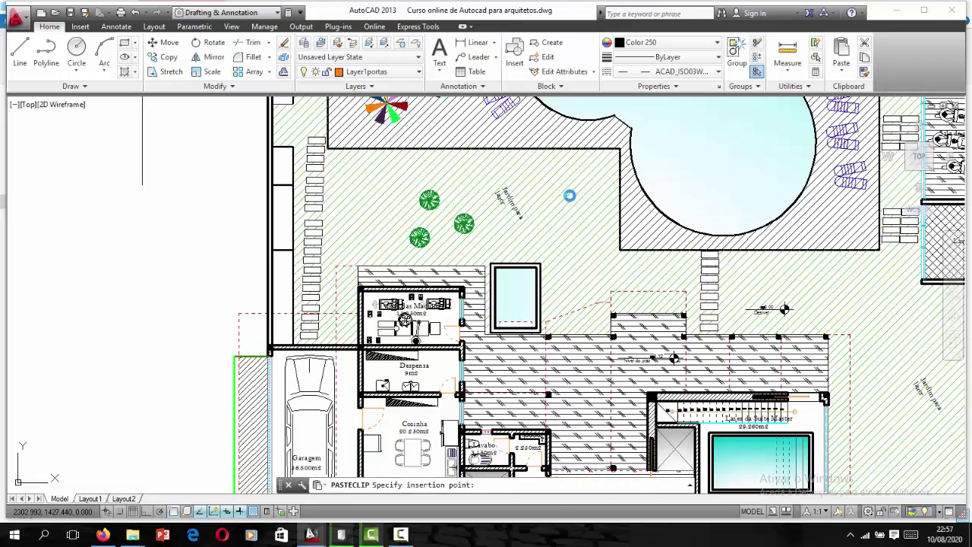
click(570, 195)
key(ctrl+v)
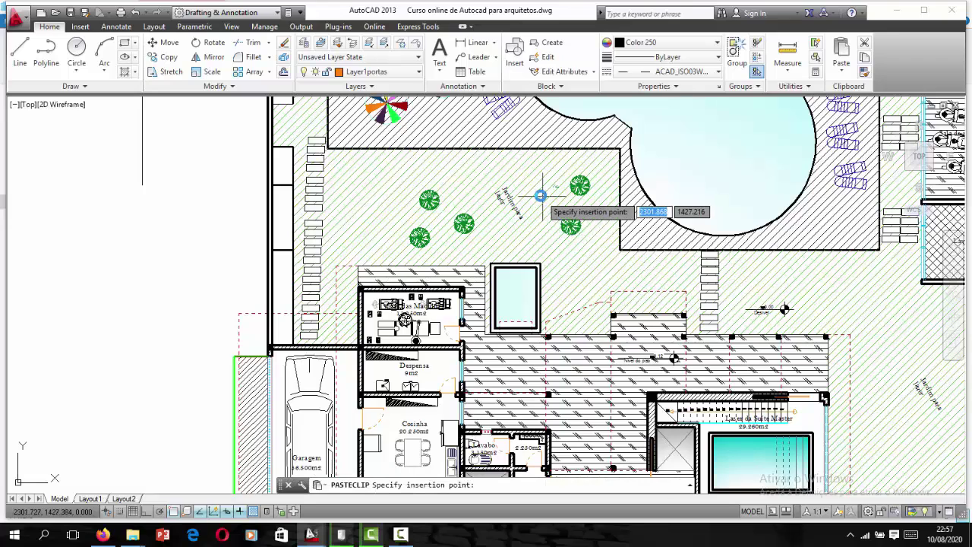
Step: Place another tree copy near the top of the lawn and paste one more
scroll(500, 230, down, 5)
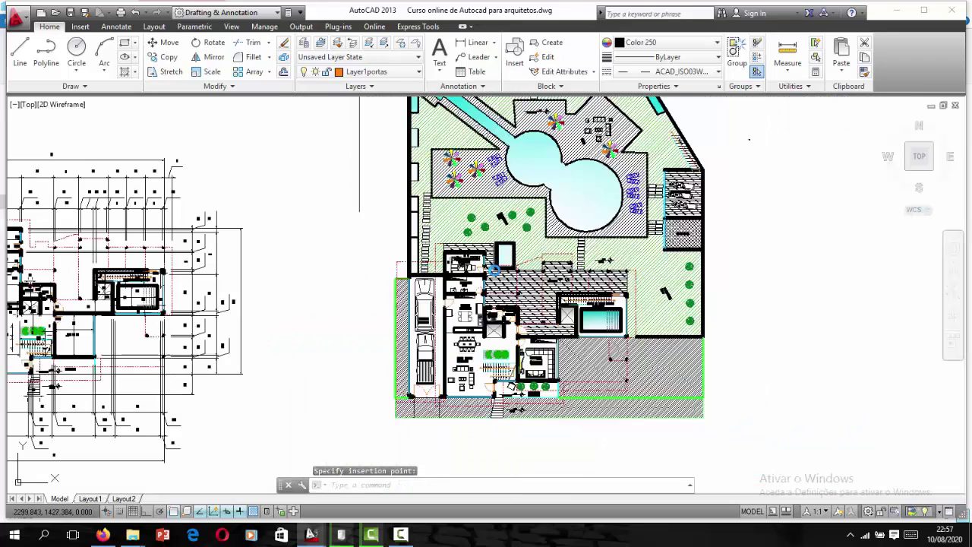
scroll(498, 284, down, 2)
scroll(483, 167, up, 5)
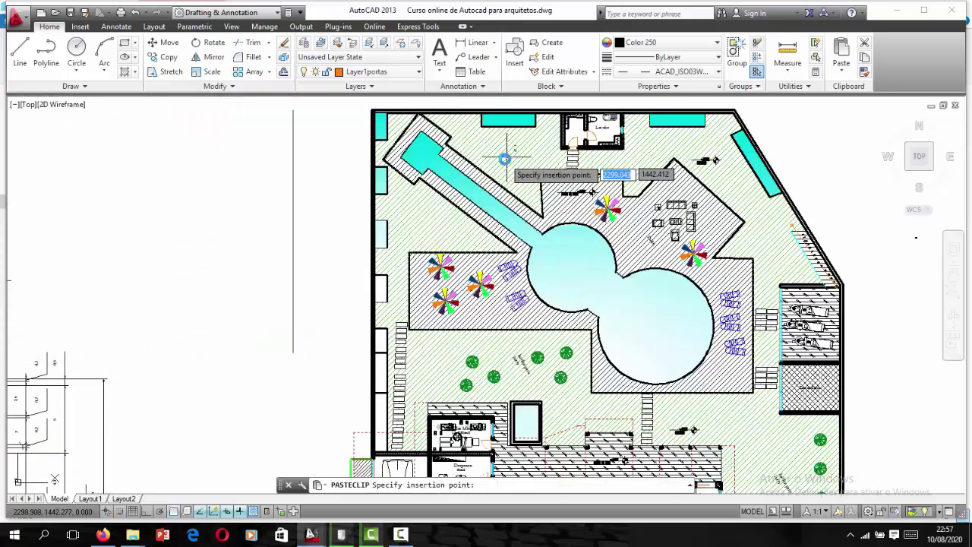
click(489, 152)
key(ctrl+v)
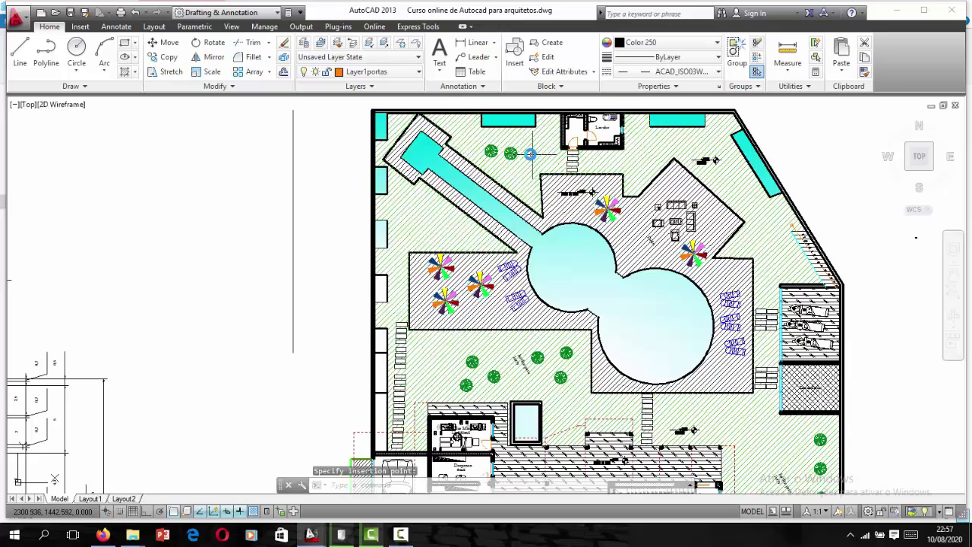
scroll(486, 183, down, 2)
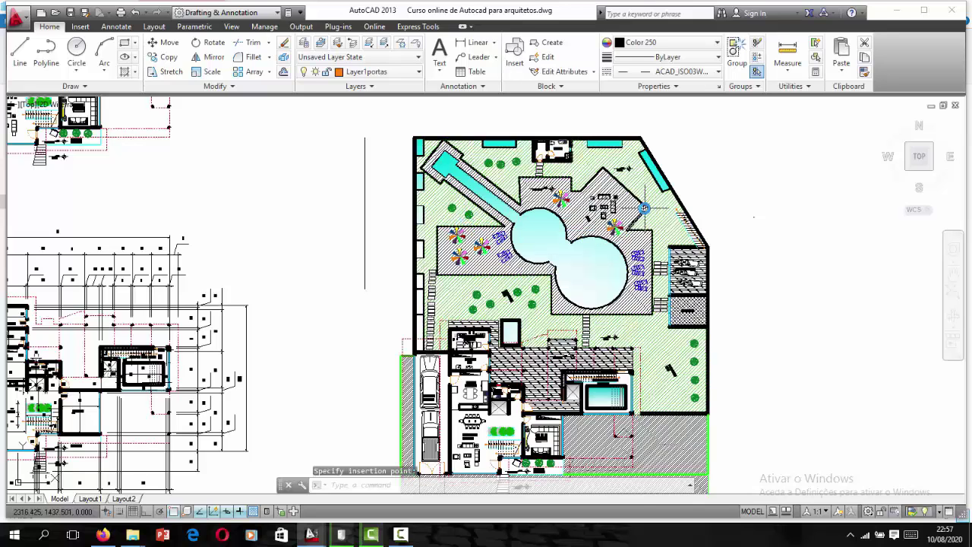
scroll(644, 208, up, 3)
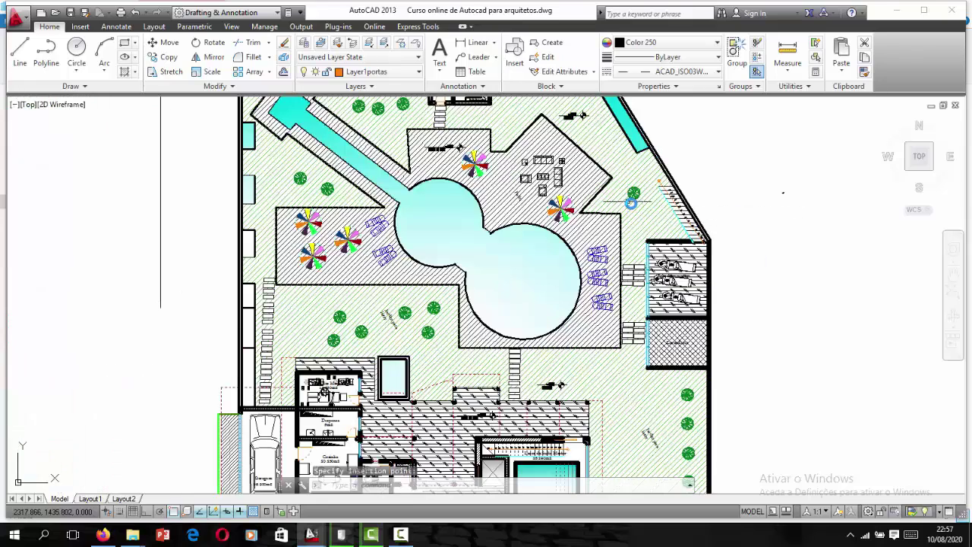
scroll(634, 199, up, 2)
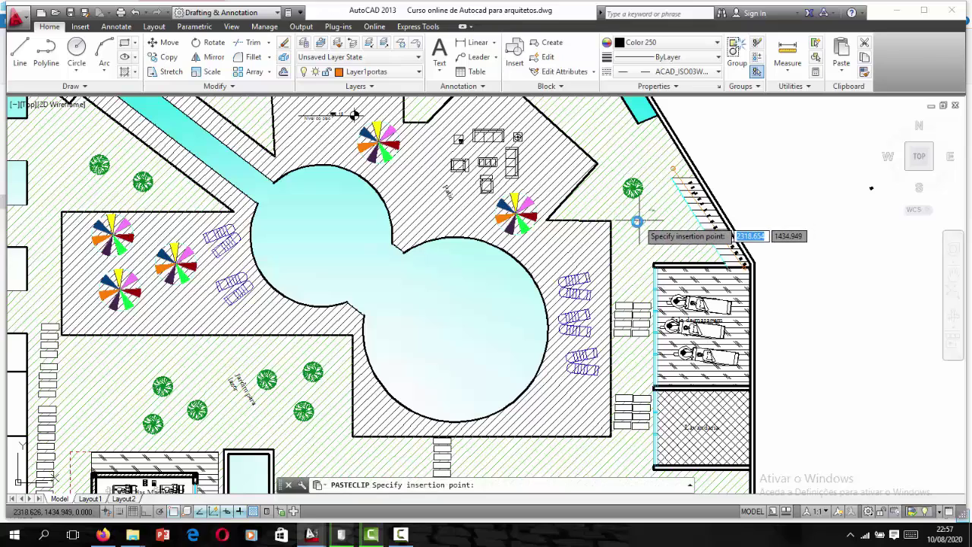
scroll(592, 193, down, 4)
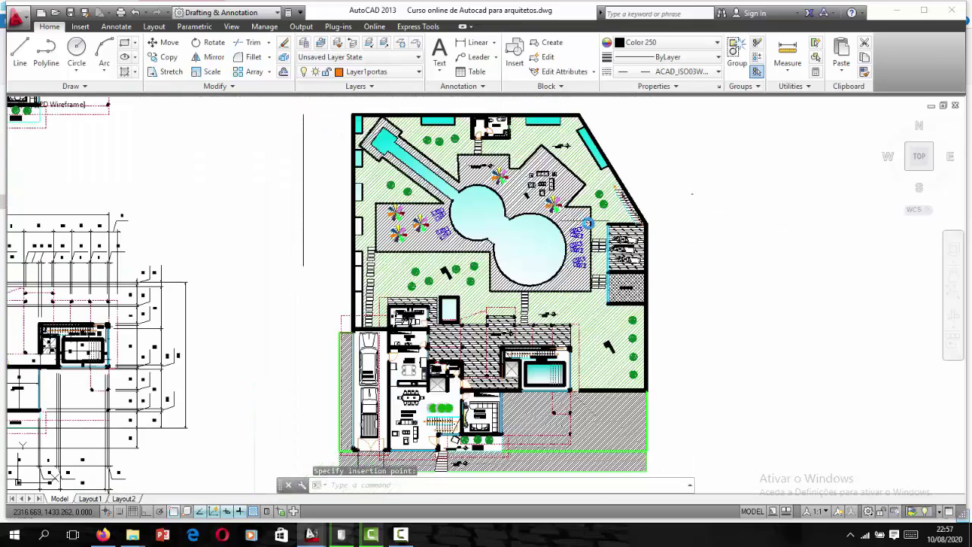
scroll(679, 174, up, 1)
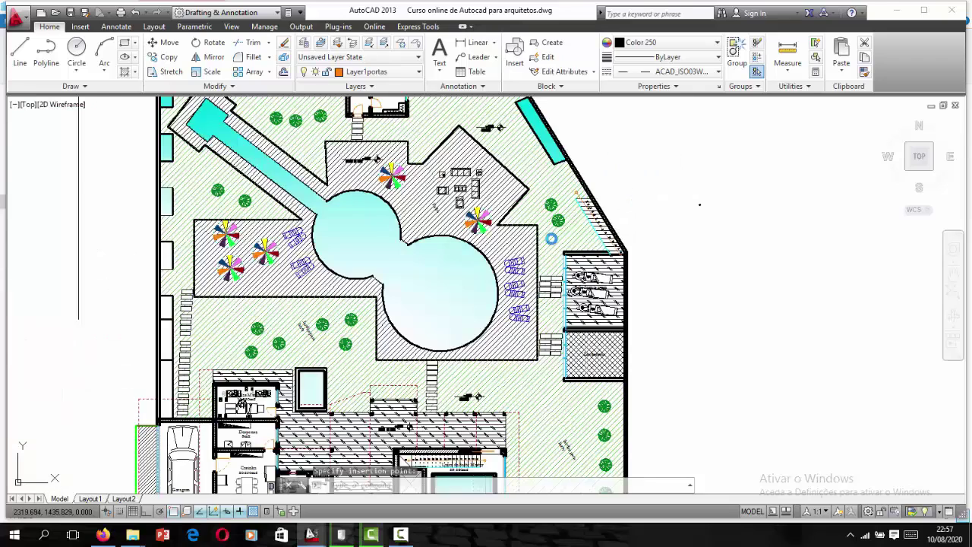
scroll(612, 223, down, 3)
scroll(544, 252, up, 2)
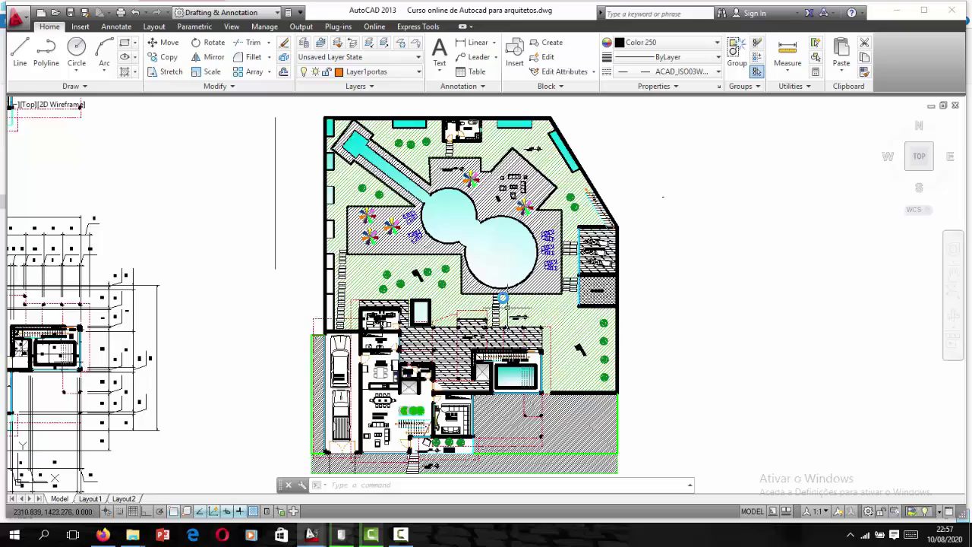
scroll(497, 287, down, 2)
scroll(517, 425, up, 2)
Step: Window-select the three trees beside the Marquise and copy them to the clipboard
scroll(501, 403, up, 2)
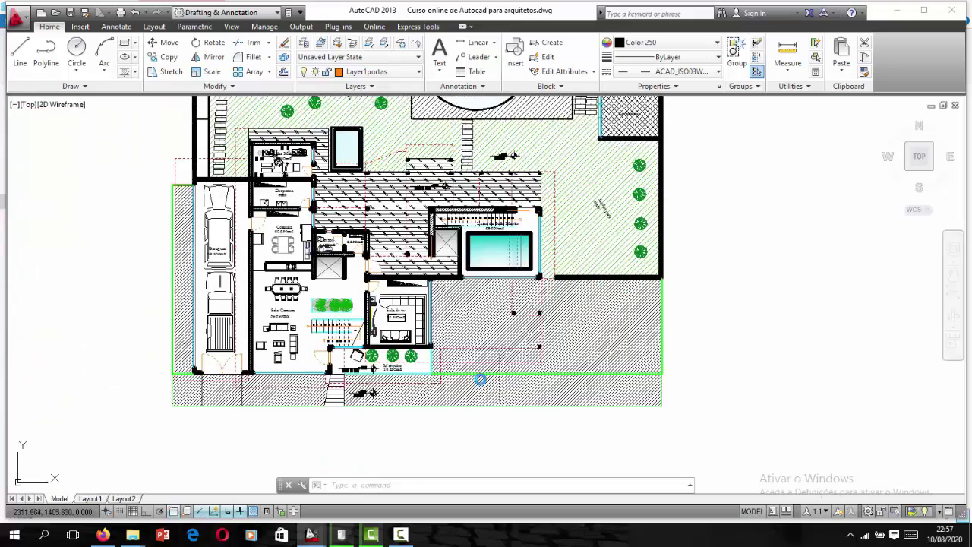
scroll(380, 368, up, 3)
scroll(410, 359, up, 2)
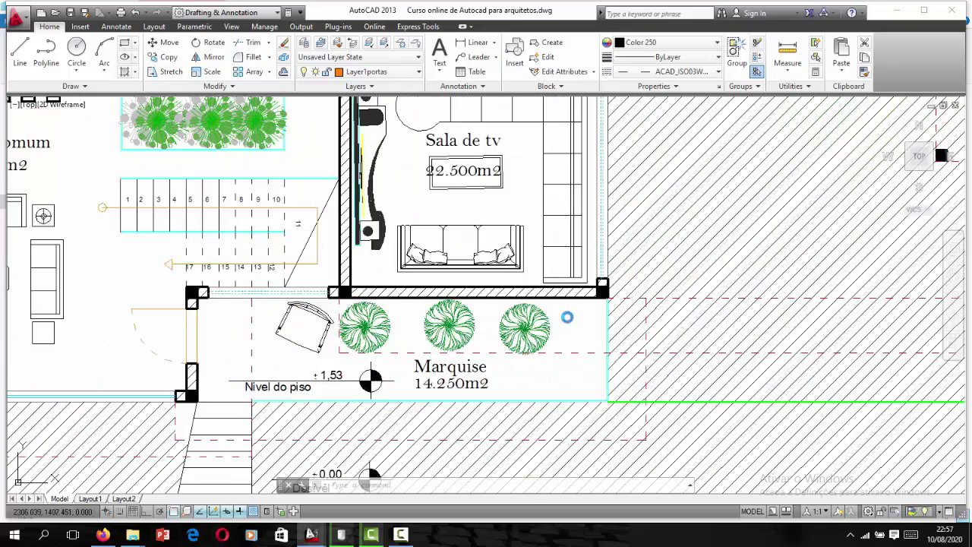
click(568, 317)
click(361, 344)
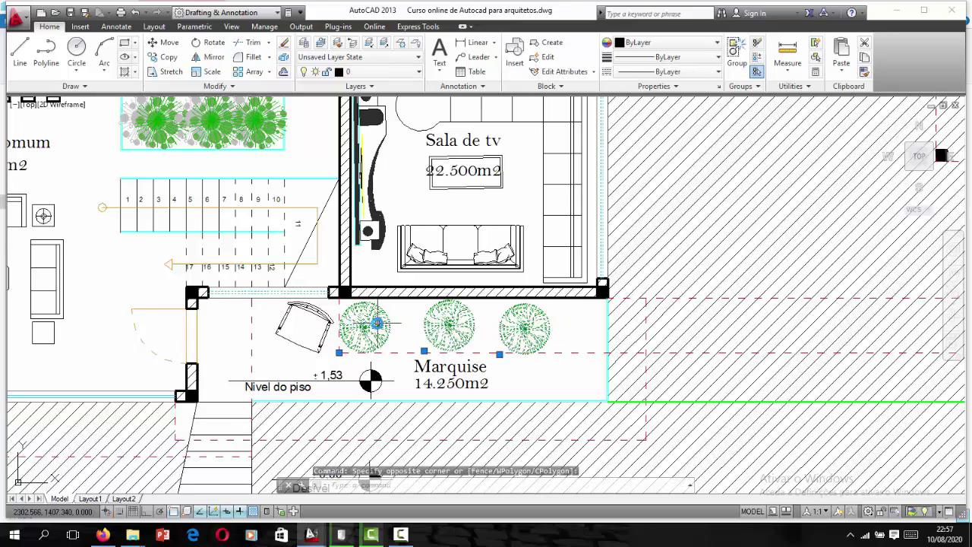
mouse_move(365, 327)
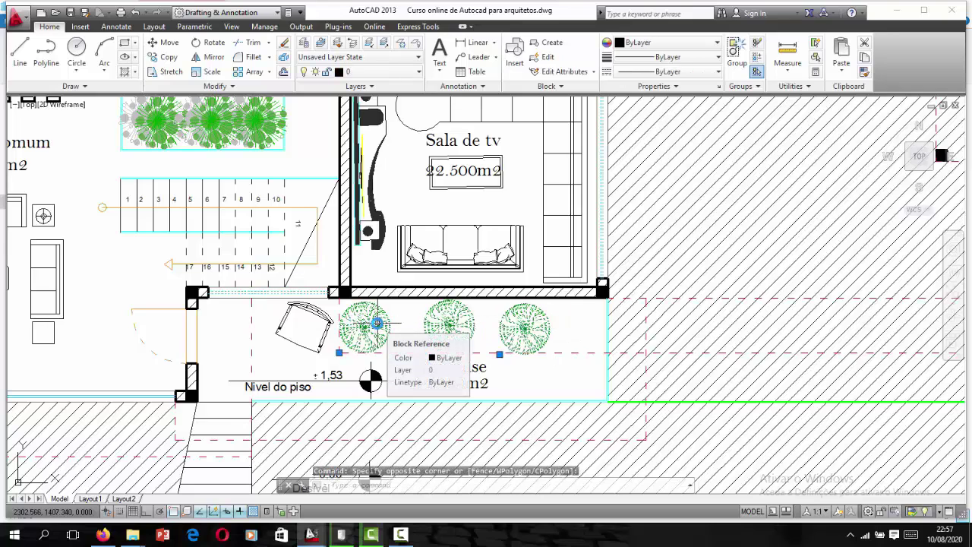
key(ctrl+c)
scroll(374, 321, down, 4)
scroll(374, 321, down, 2)
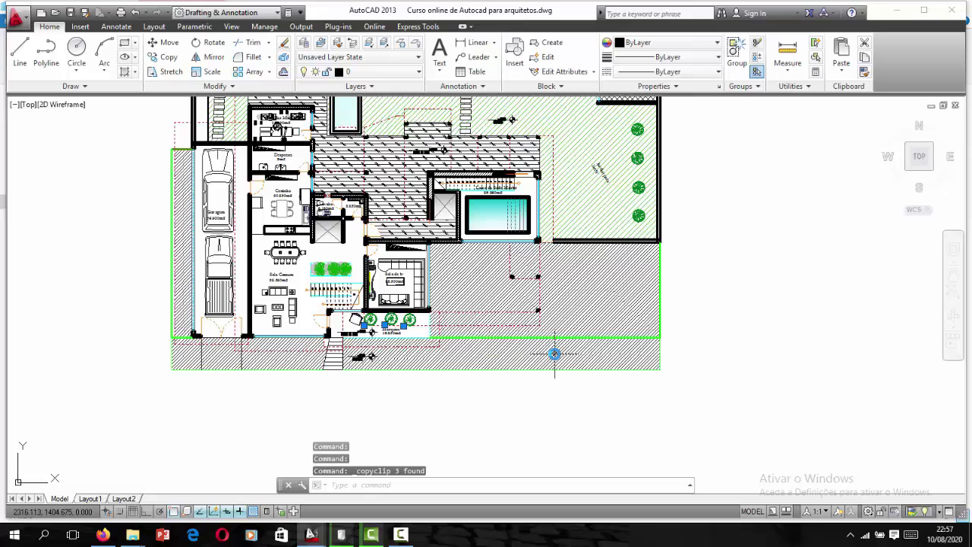
Step: Paste three copies of the tree row along the hatched front strip below Sala Comum
key(ctrl+v)
scroll(553, 353, up, 2)
scroll(562, 363, up, 2)
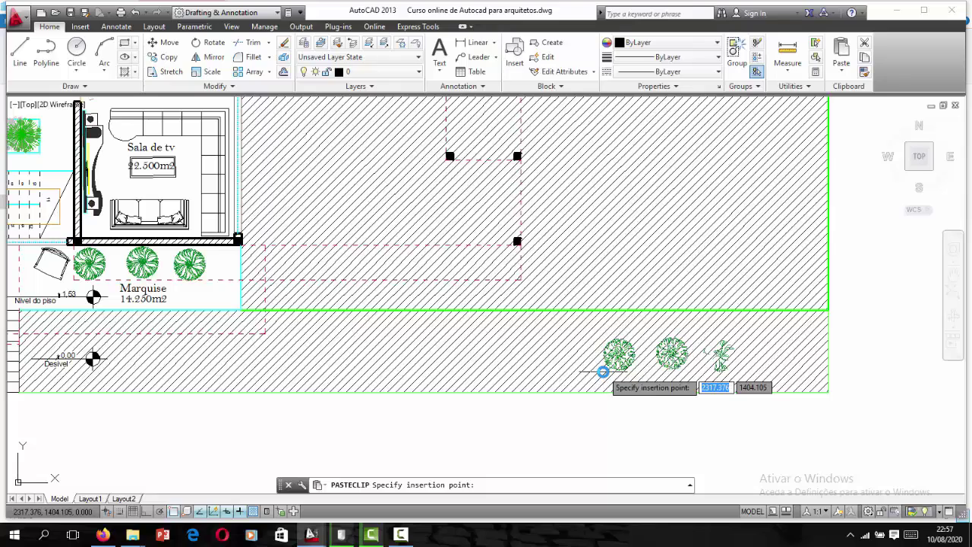
click(602, 371)
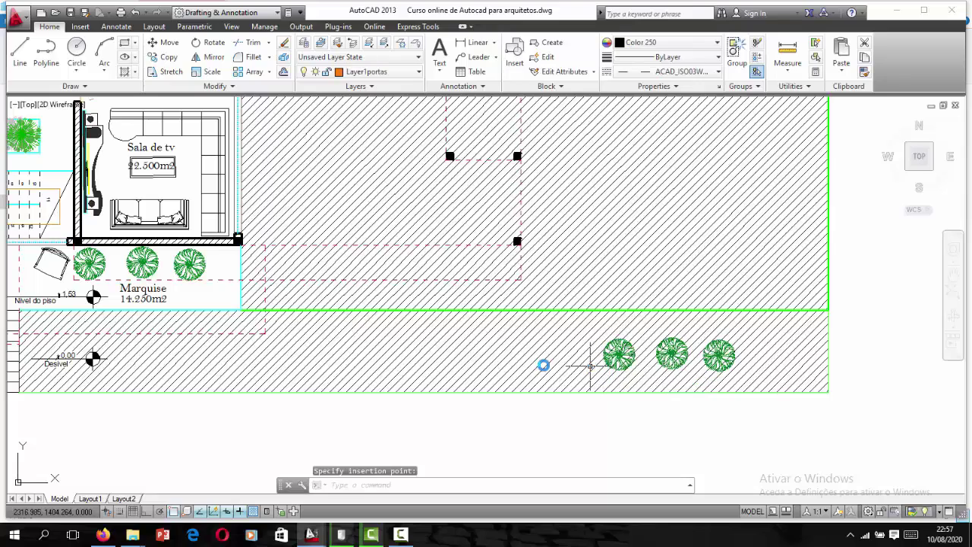
key(ctrl+v)
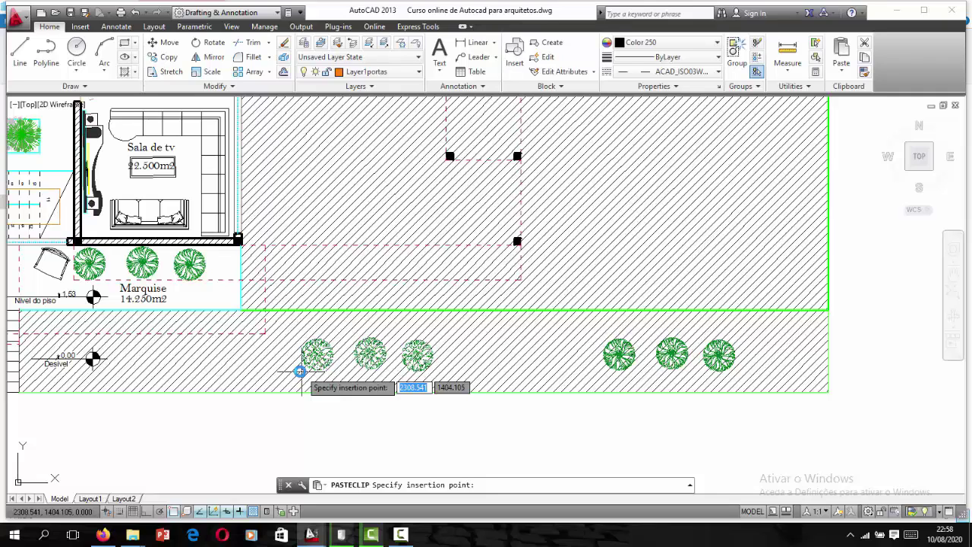
click(300, 371)
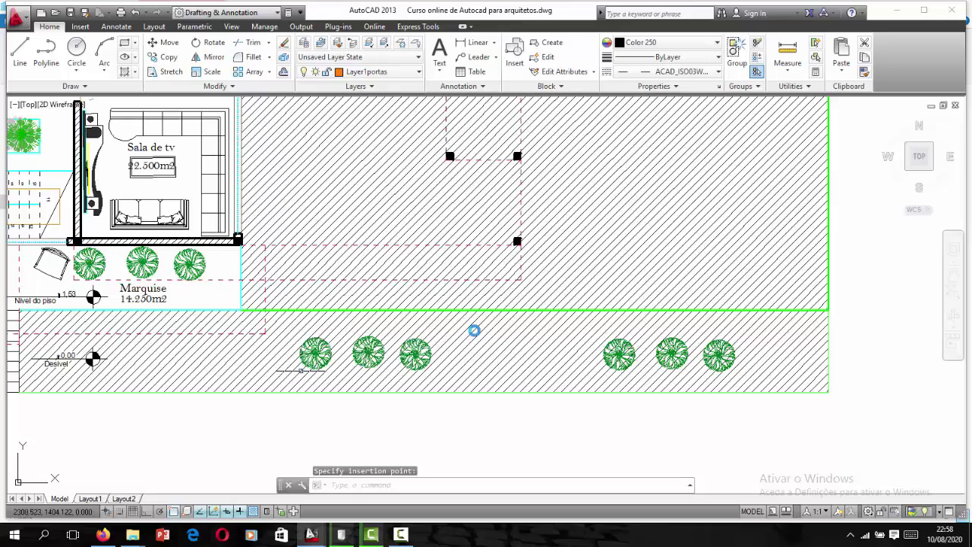
scroll(494, 332, down, 5)
scroll(296, 350, up, 2)
scroll(329, 337, up, 2)
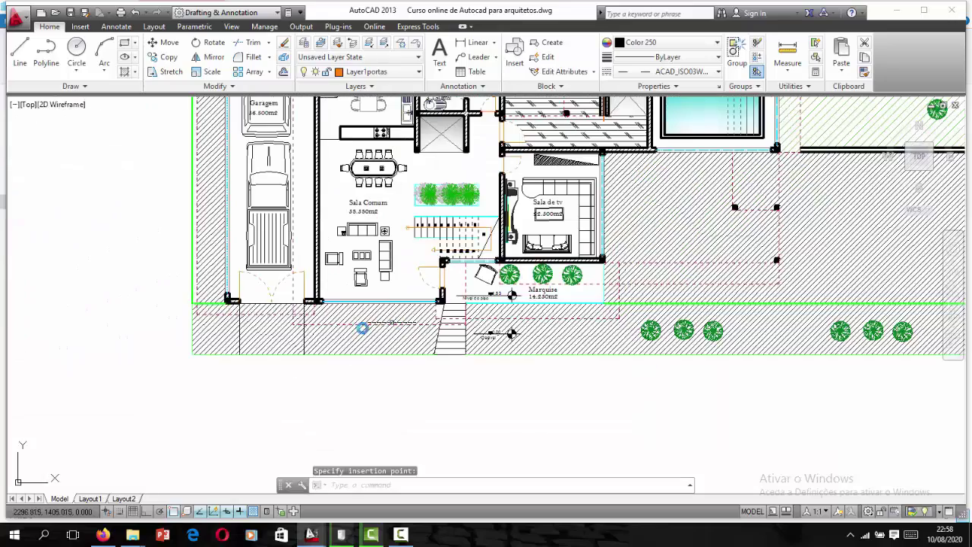
scroll(349, 334, up, 2)
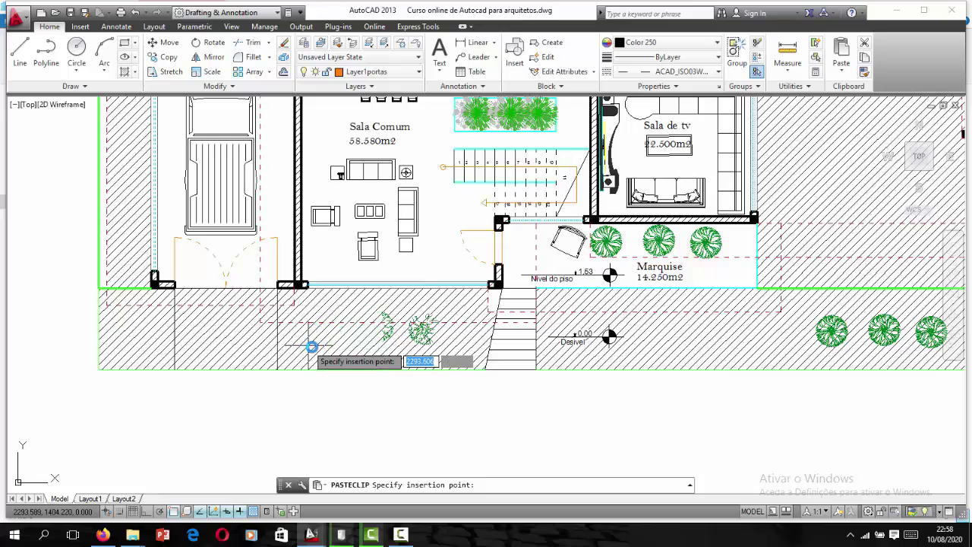
click(314, 347)
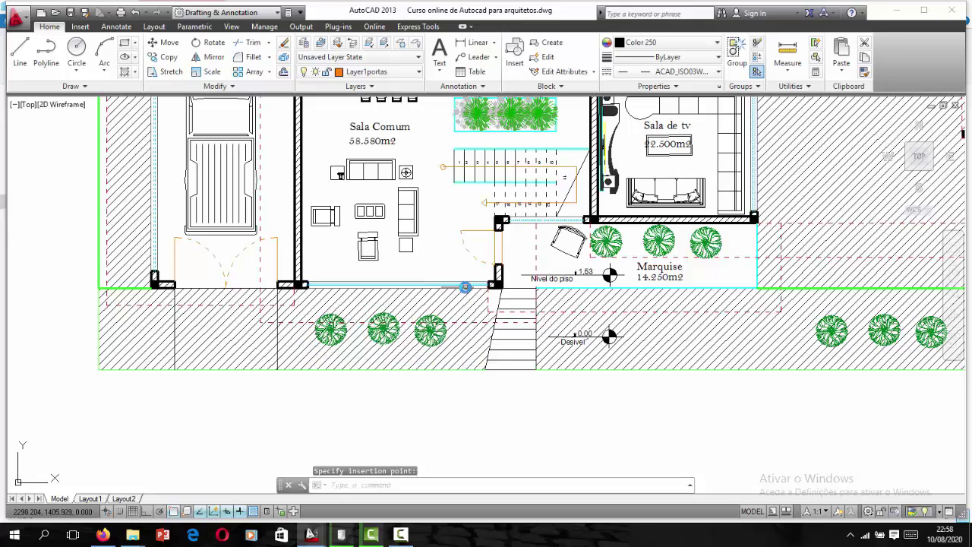
scroll(465, 287, down, 4)
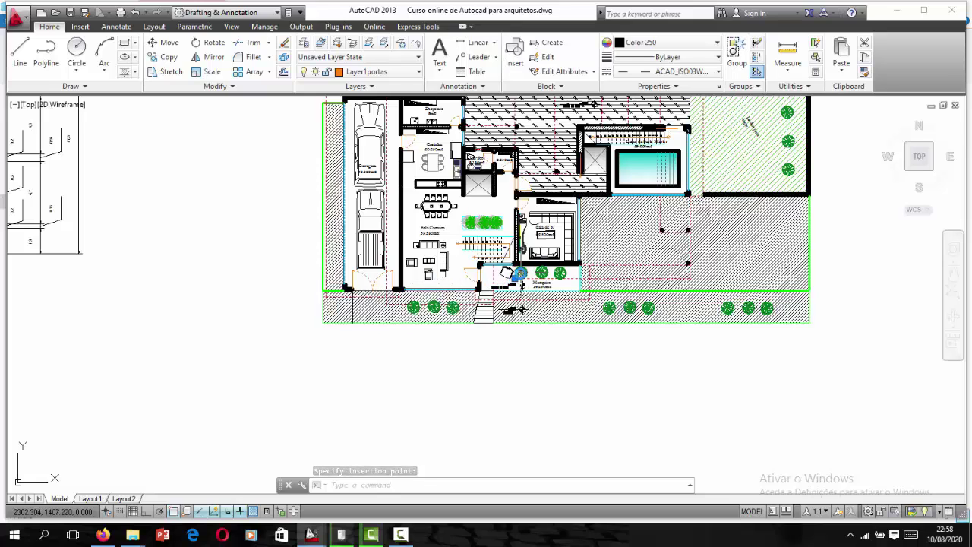
Step: Copy the tree symbol to the clipboard and paste a copy near the garage
click(521, 310)
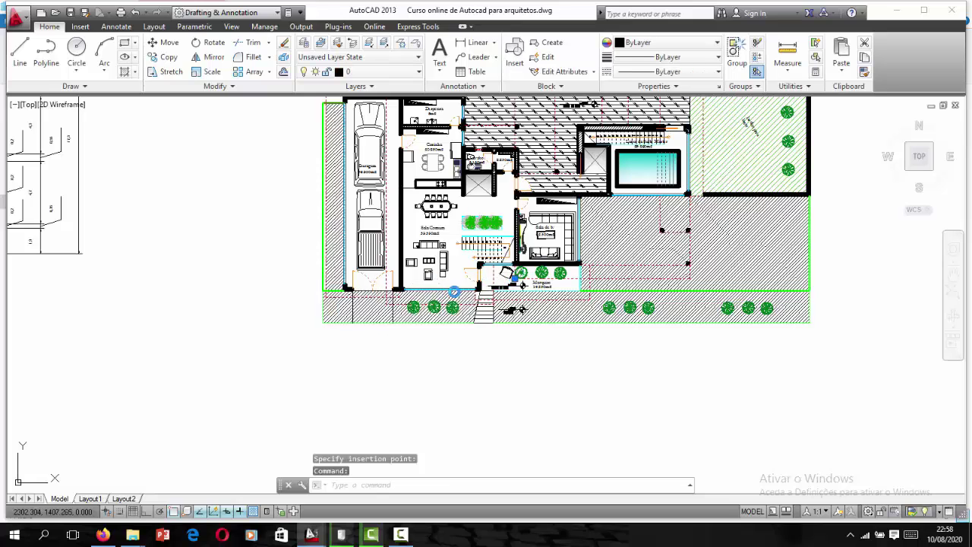
key(ctrl+c)
scroll(338, 307, up, 2)
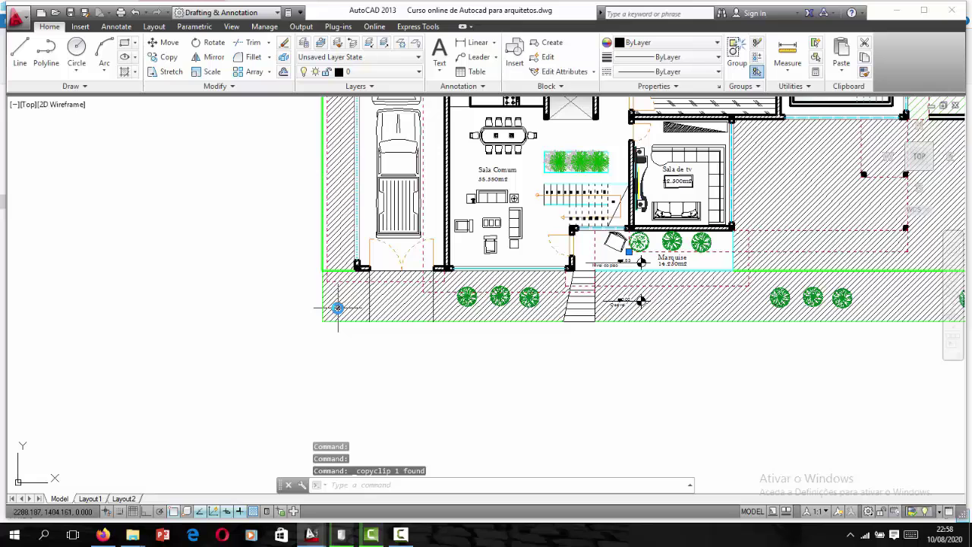
key(ctrl+v)
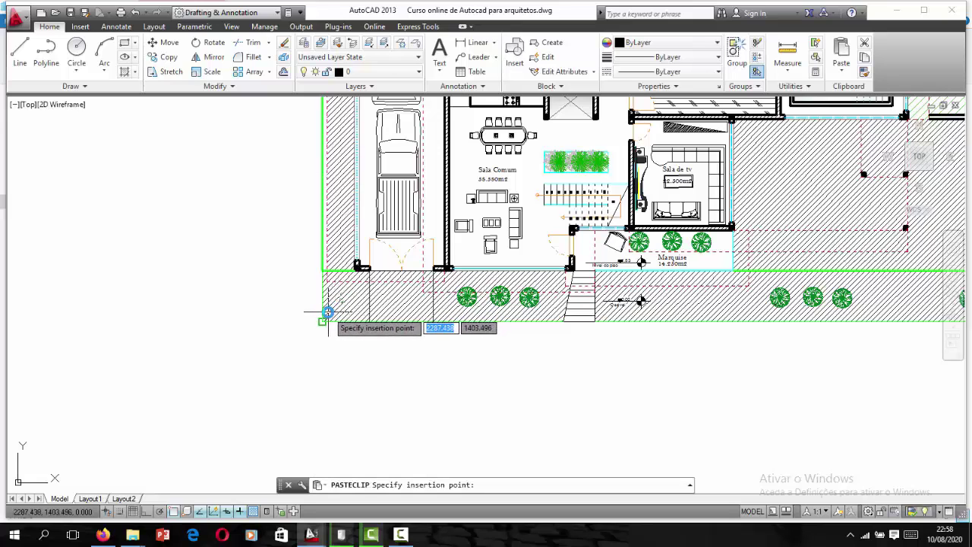
click(332, 306)
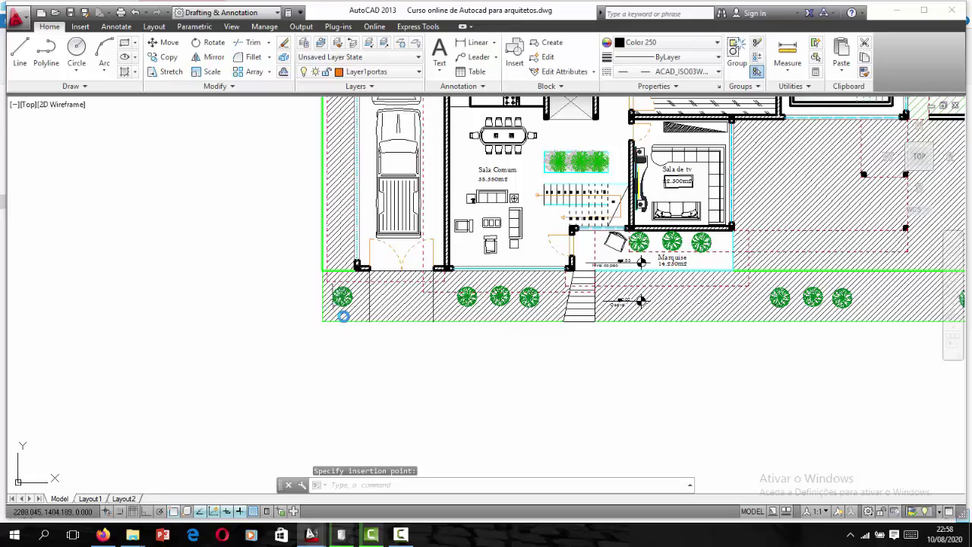
scroll(344, 309, down, 3)
scroll(338, 224, up, 2)
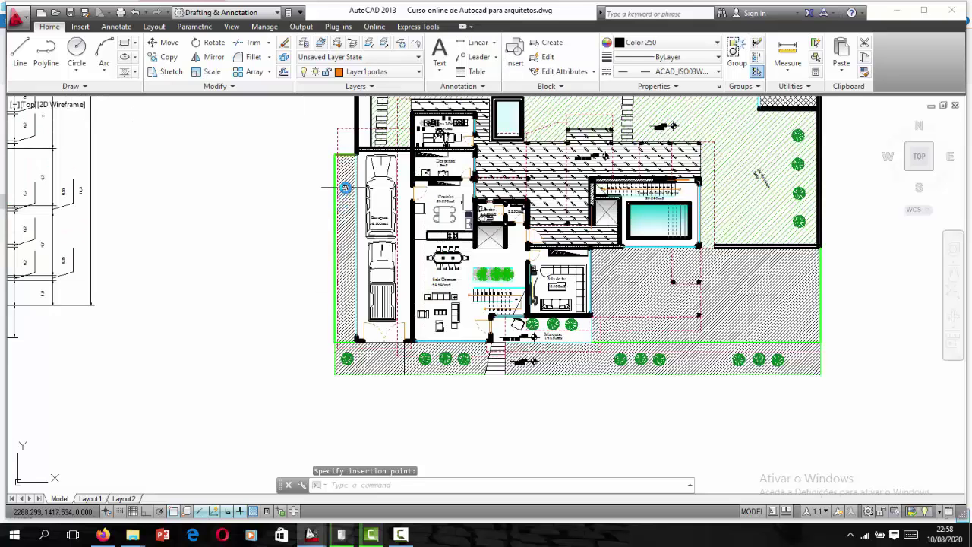
scroll(345, 187, up, 4)
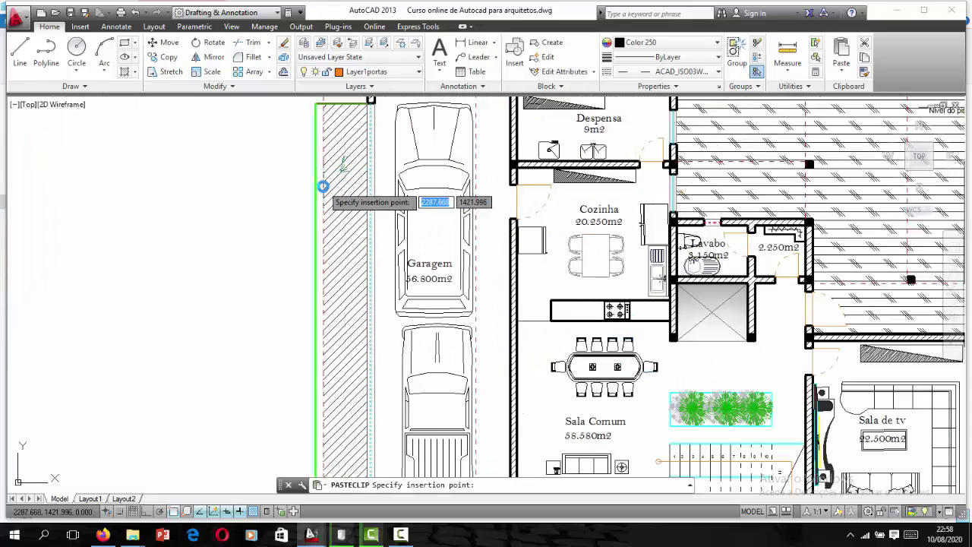
click(327, 190)
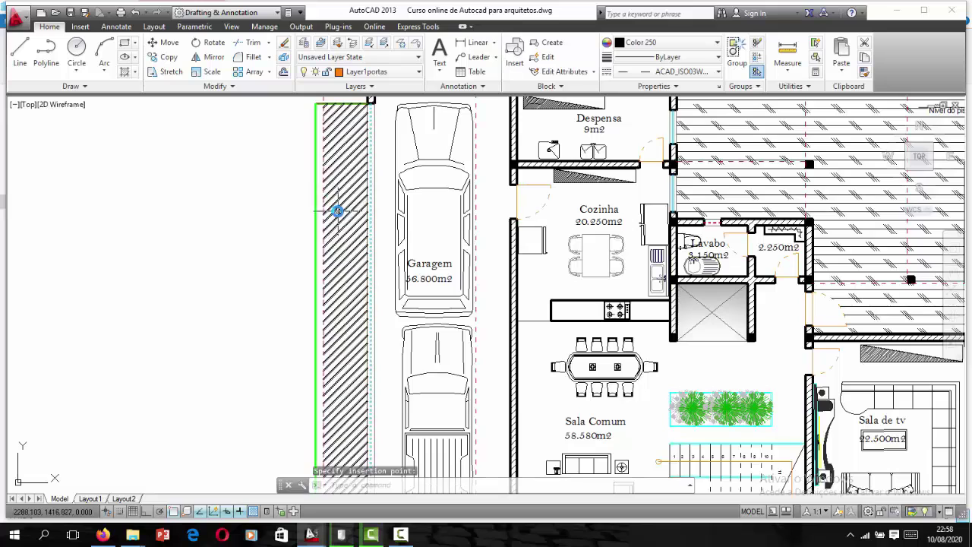
scroll(335, 190, down, 3)
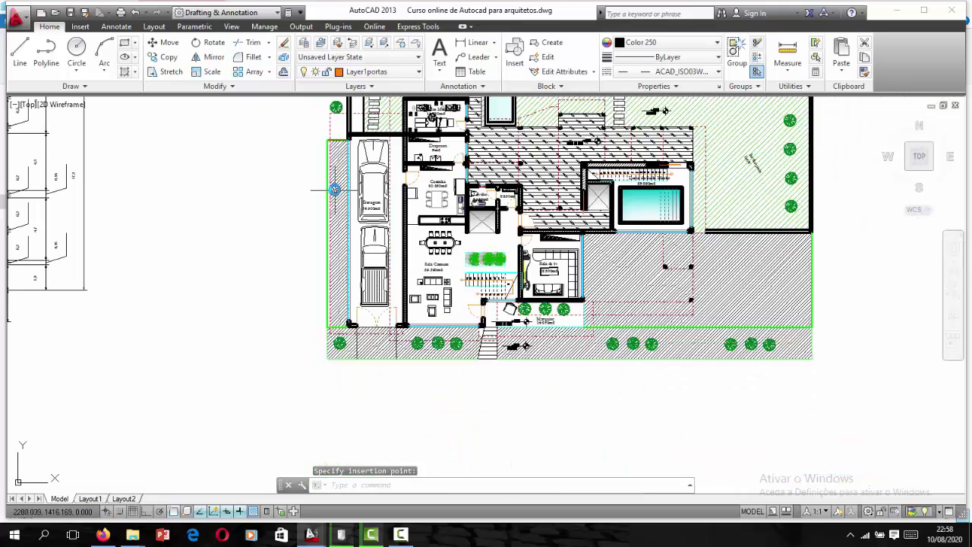
key(Escape)
Step: Move the pasted tree into the green strip beside the garage
click(335, 107)
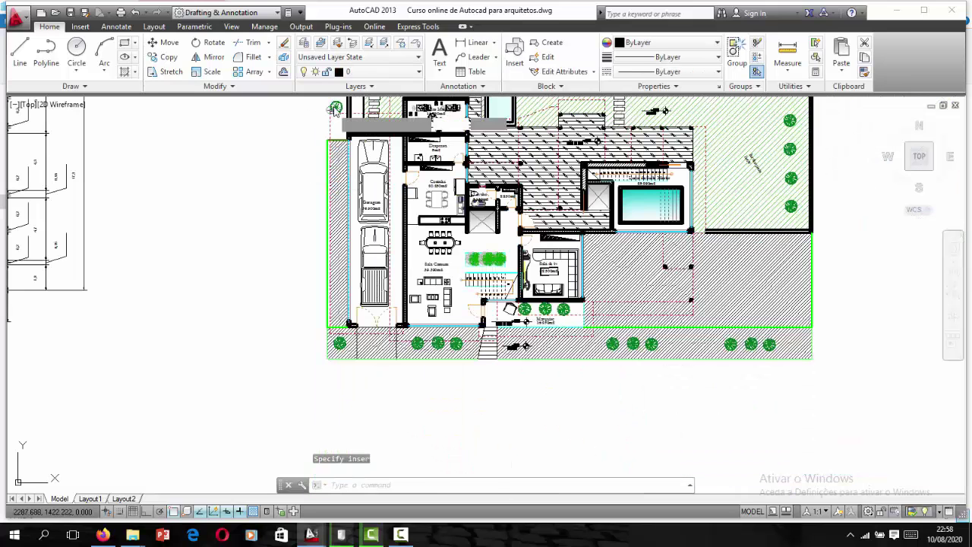
text(m)
key(Return)
click(335, 107)
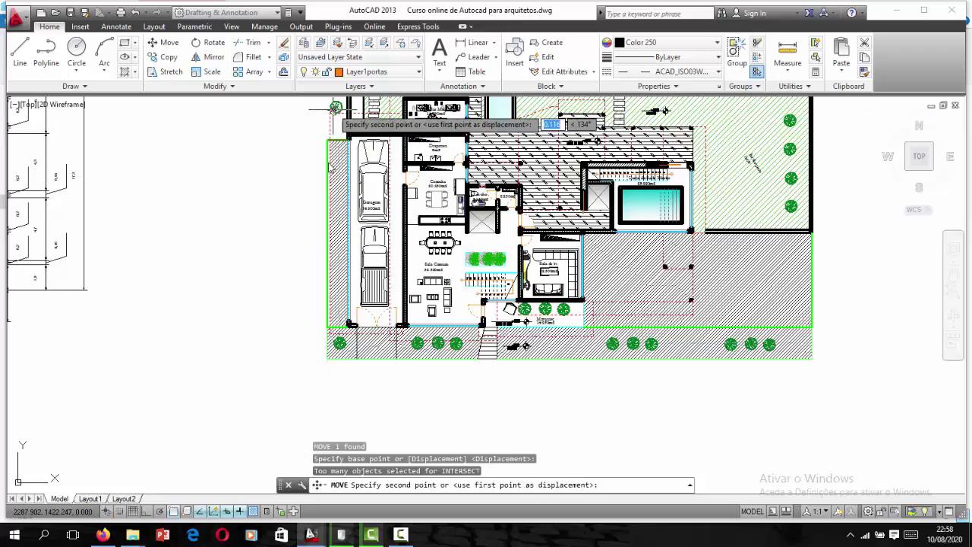
scroll(331, 169, up, 3)
click(334, 161)
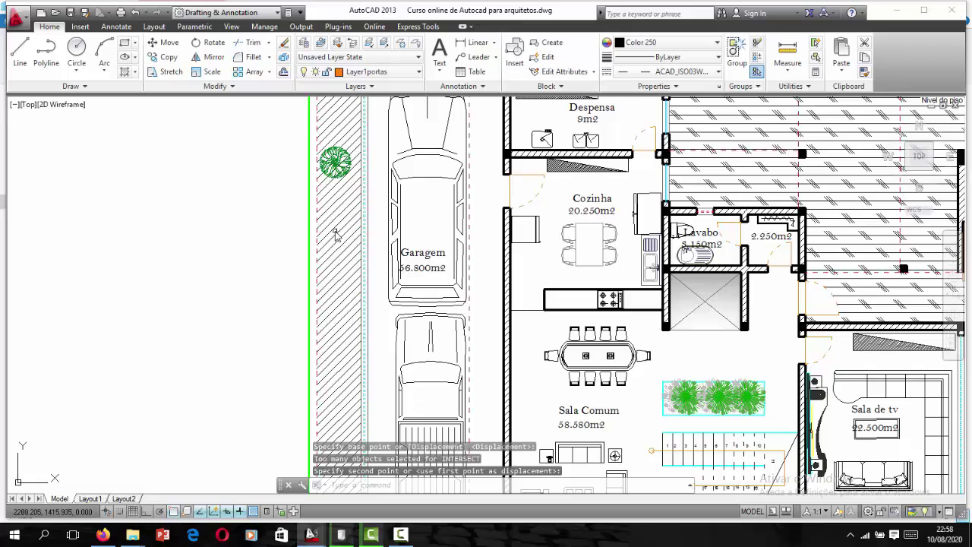
Step: Paste a second tree and move it lower down the garage strip
key(ctrl+v)
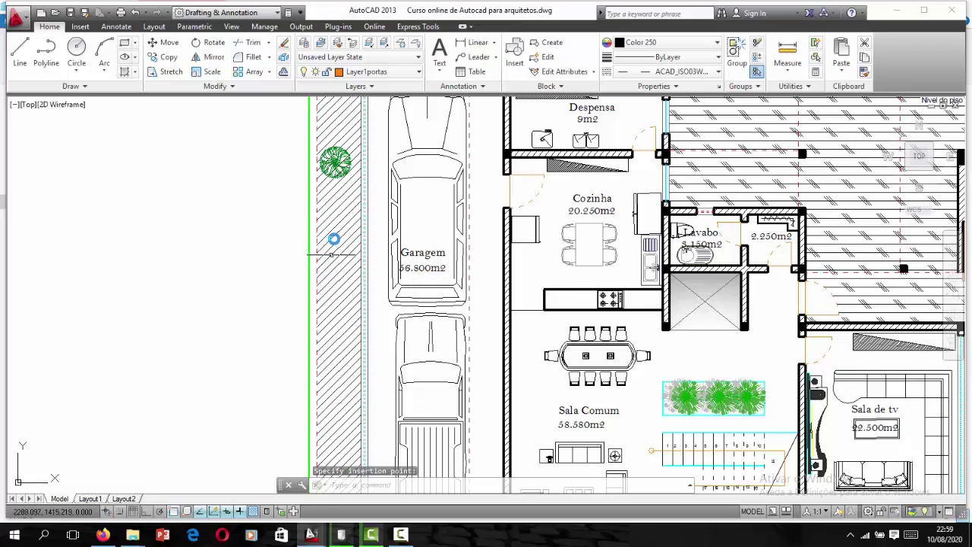
scroll(334, 228, down, 4)
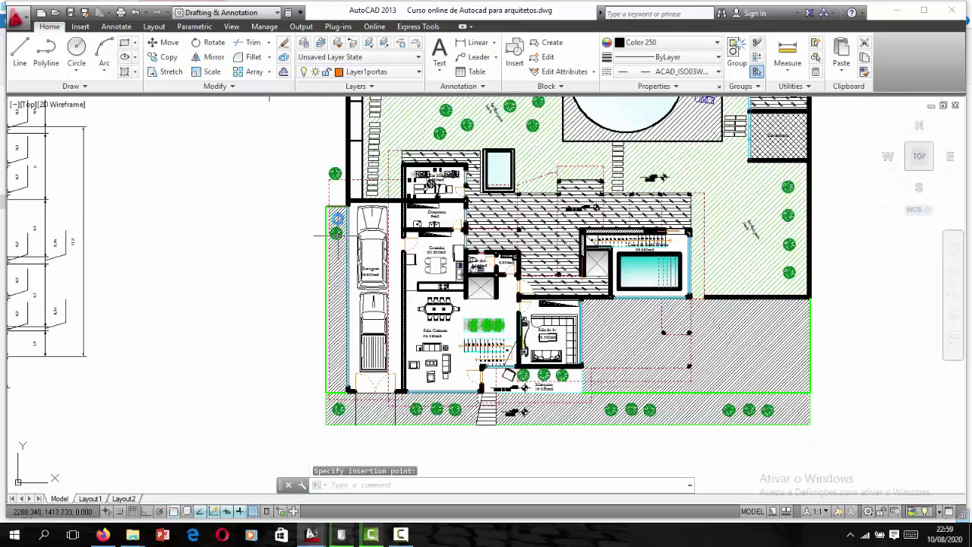
click(334, 173)
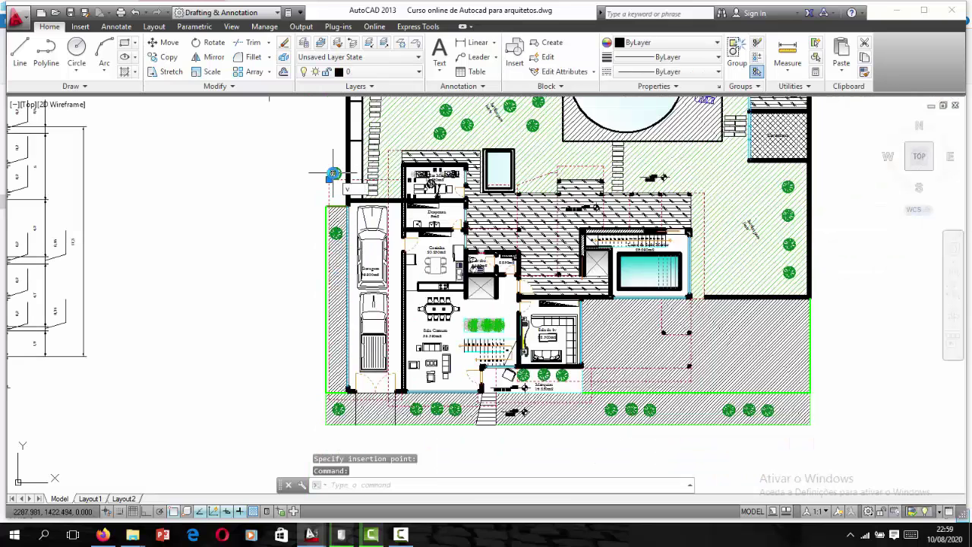
text(m)
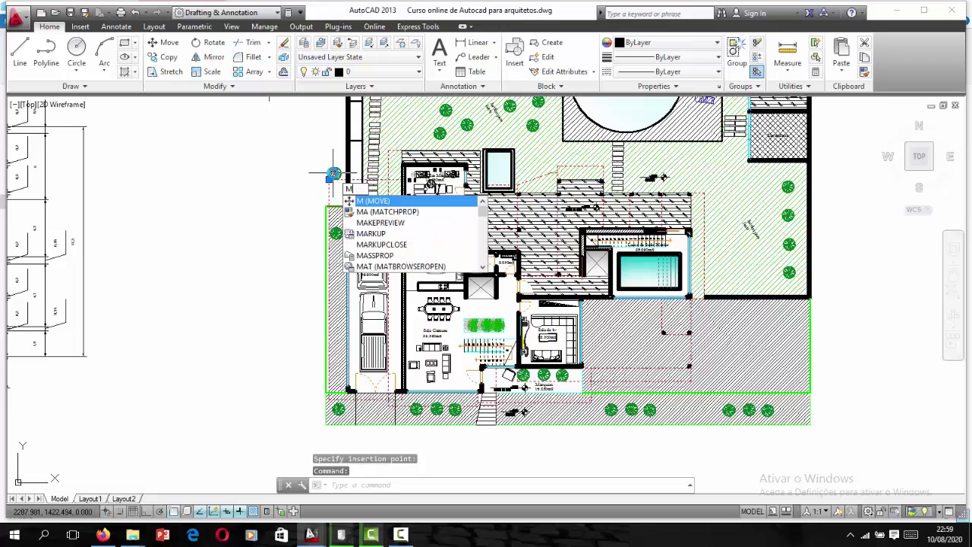
key(Return)
click(334, 173)
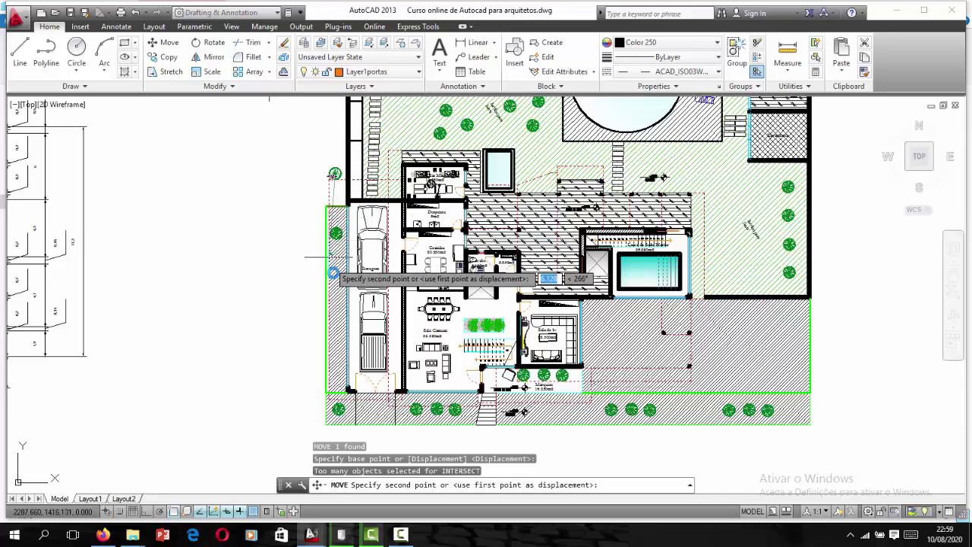
scroll(335, 282, up, 2)
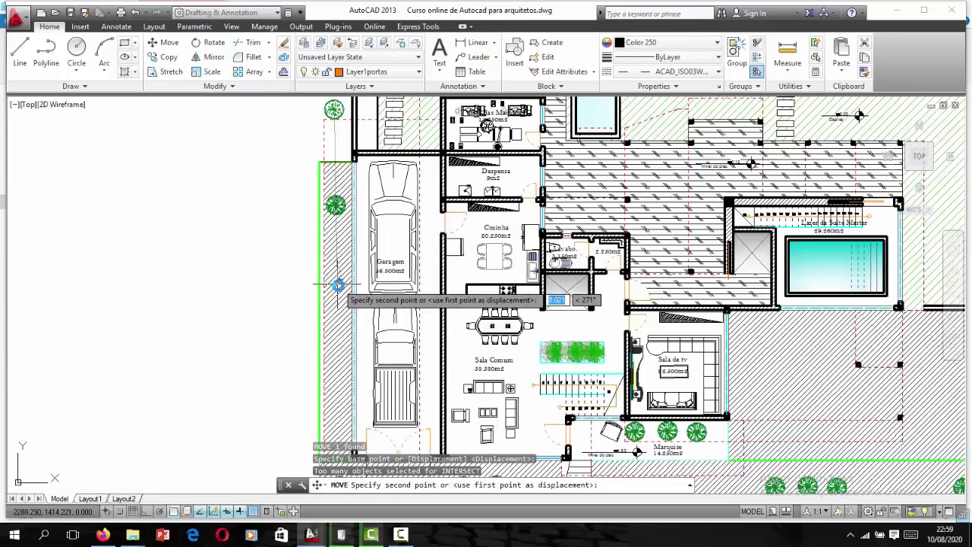
click(336, 284)
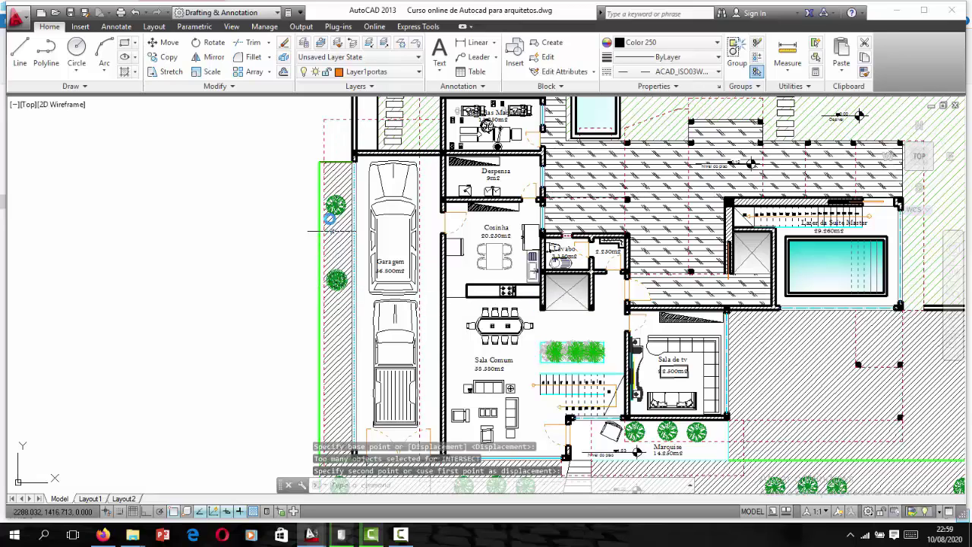
Step: Copy a tree further down the strip to extend the column
click(331, 217)
click(336, 274)
text(CO)
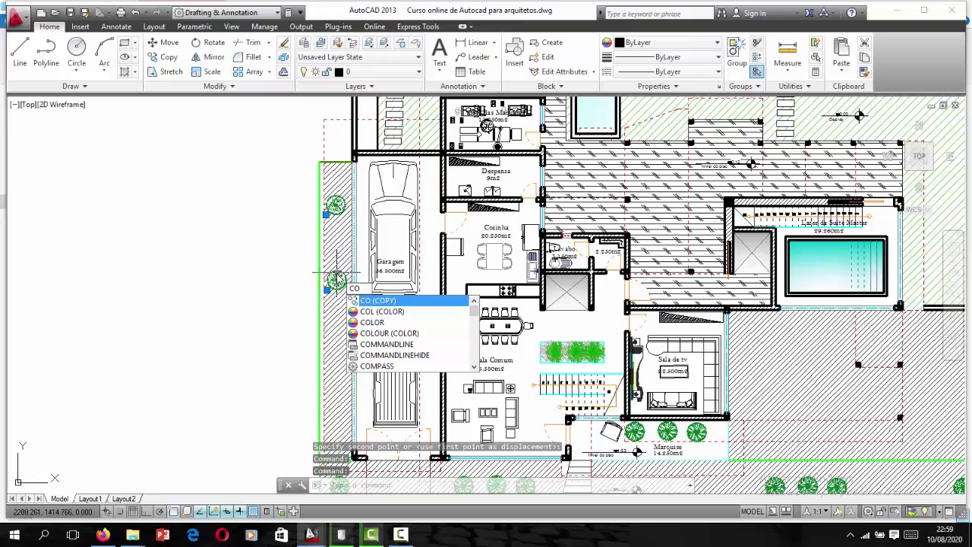
key(Return)
click(337, 281)
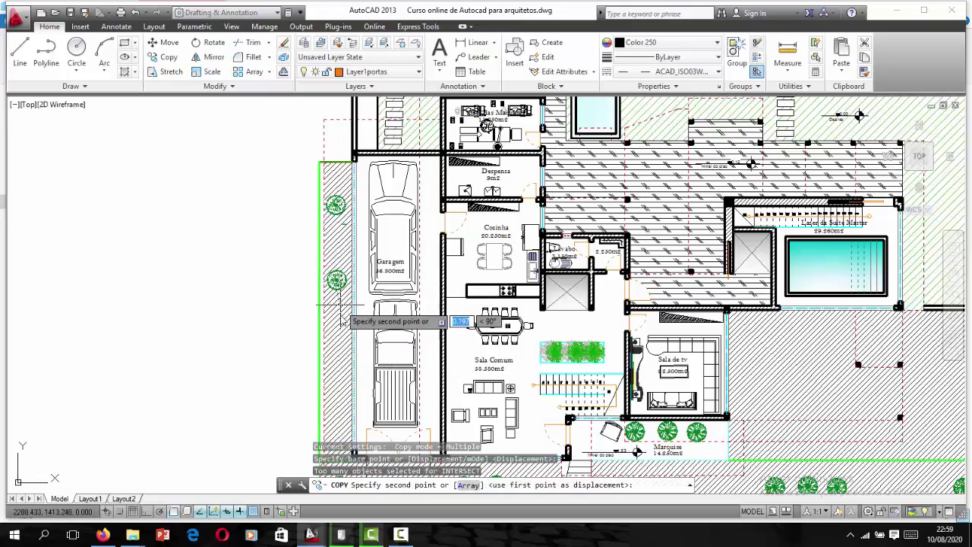
scroll(338, 317, down, 4)
scroll(334, 314, up, 7)
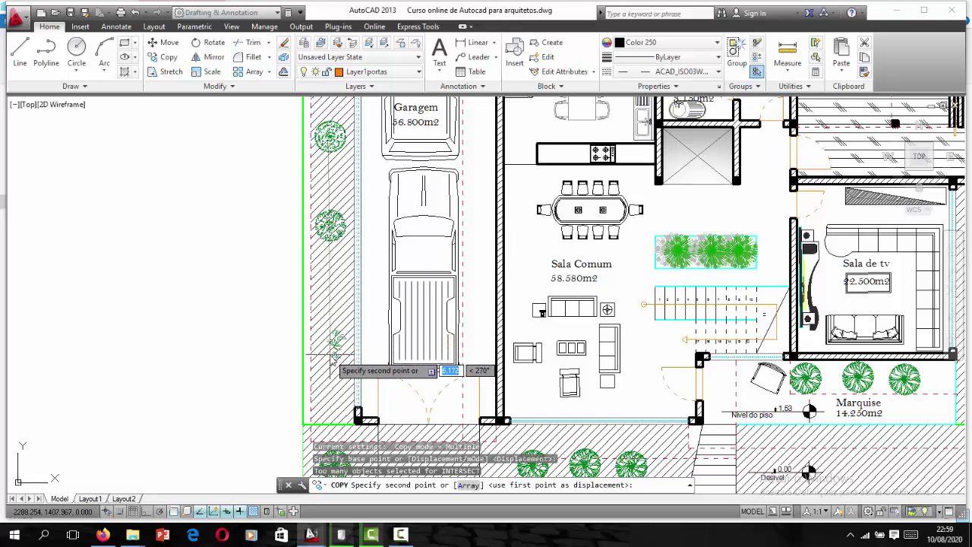
click(331, 357)
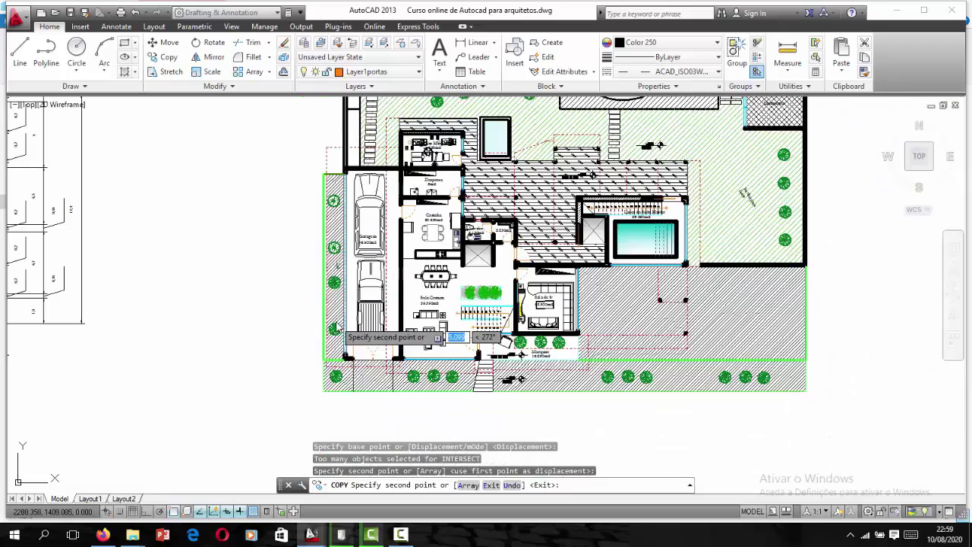
scroll(304, 251, down, 3)
key(Escape)
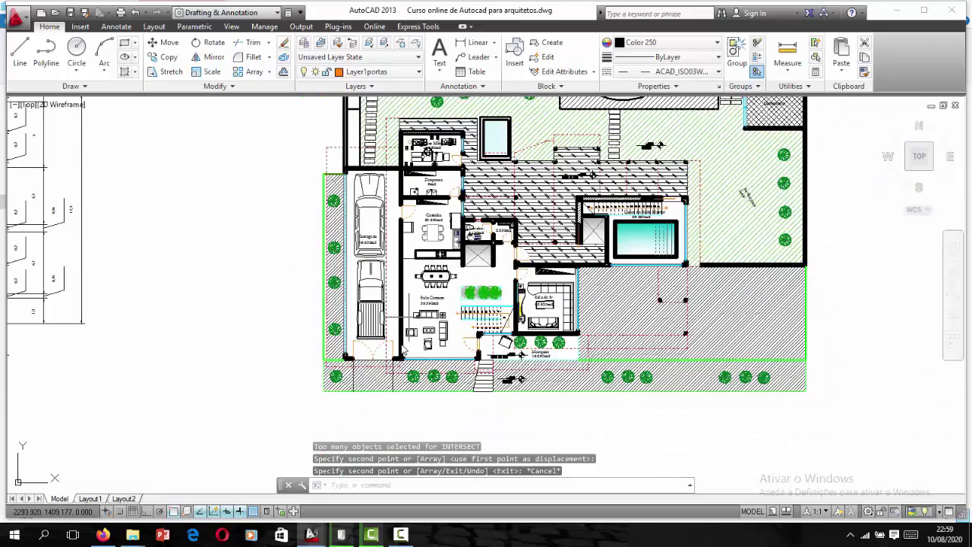
Step: Review the whole site plan, cancel any pending commands, and save with Ctrl+S
scroll(402, 348, down, 2)
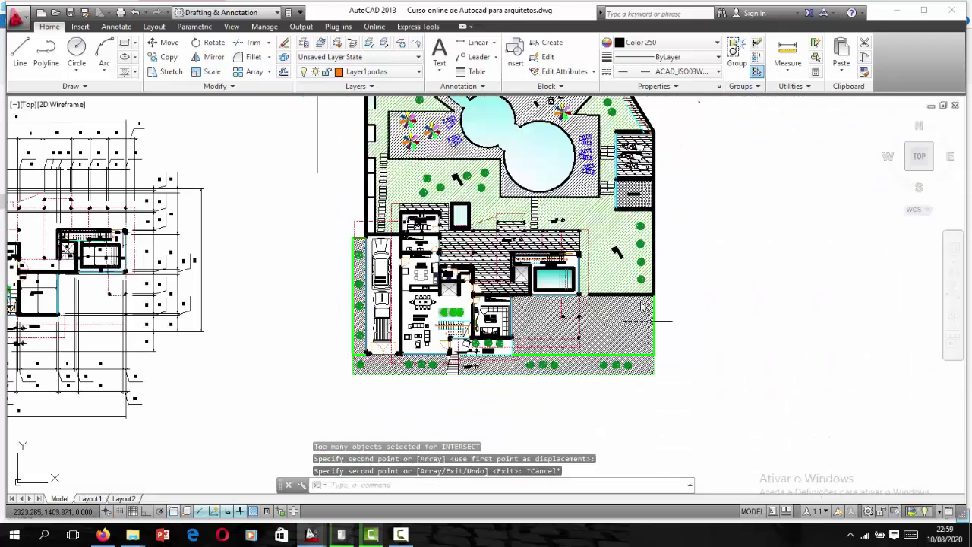
scroll(642, 306, up, 2)
scroll(621, 347, down, 2)
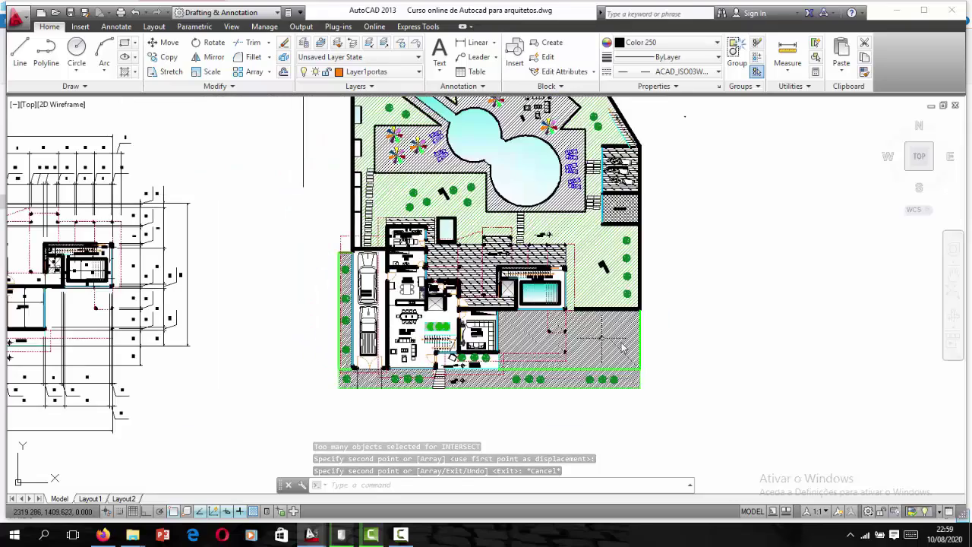
scroll(621, 347, up, 2)
scroll(545, 337, down, 2)
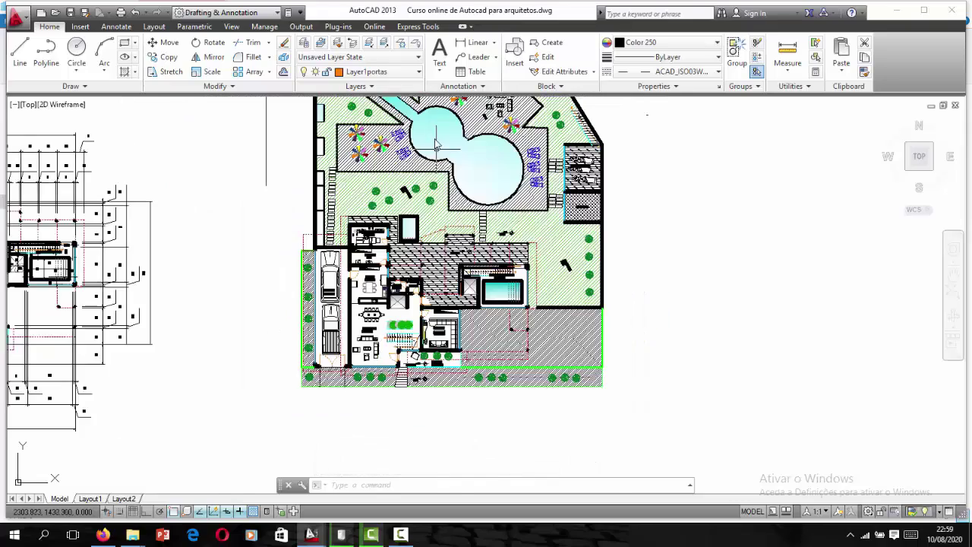
scroll(436, 144, up, 2)
scroll(471, 291, down, 2)
scroll(501, 262, down, 2)
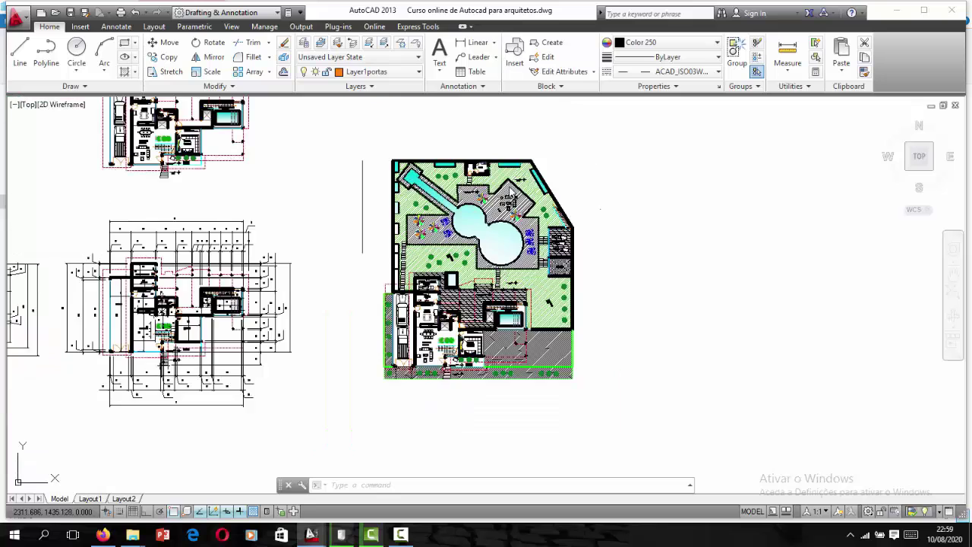
scroll(501, 262, up, 2)
scroll(498, 220, up, 2)
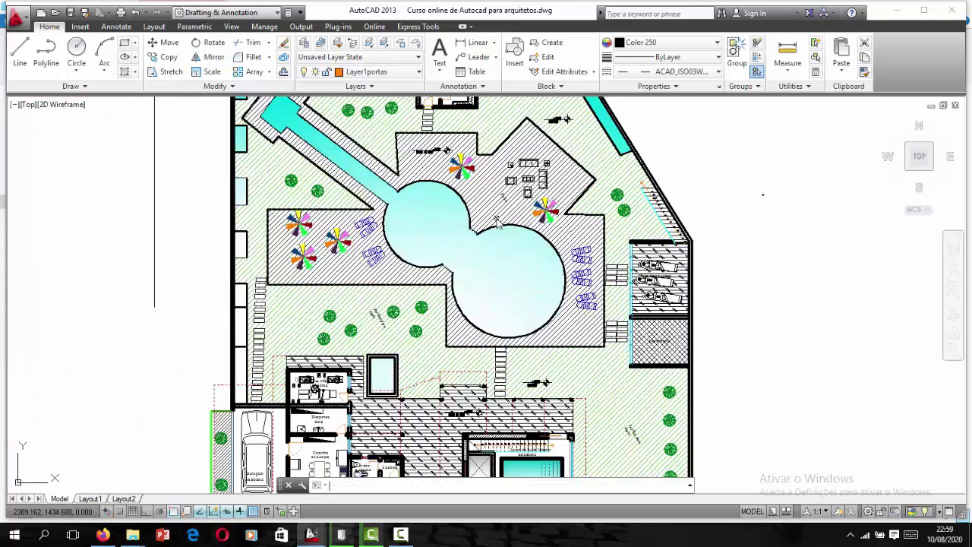
key(Escape)
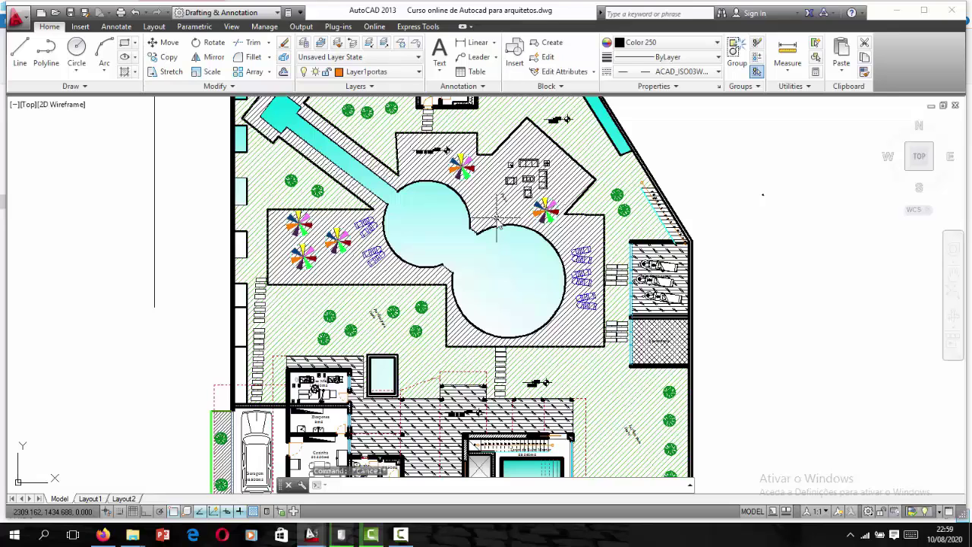
key(Escape)
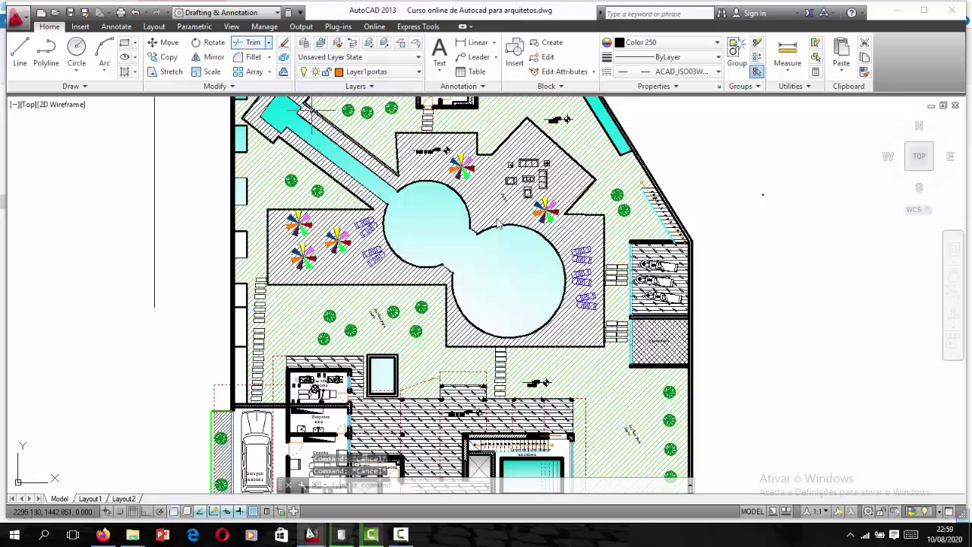
scroll(259, 156, down, 2)
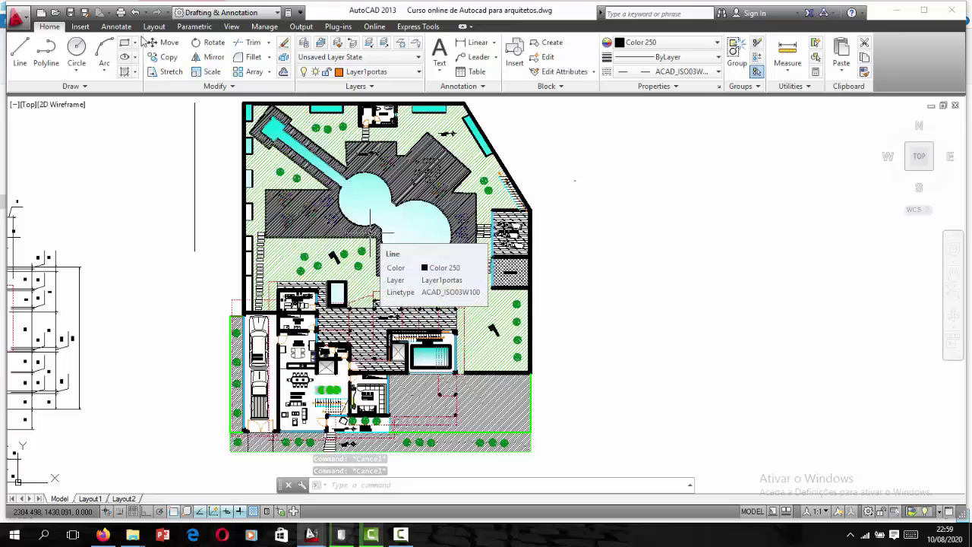
key(Escape)
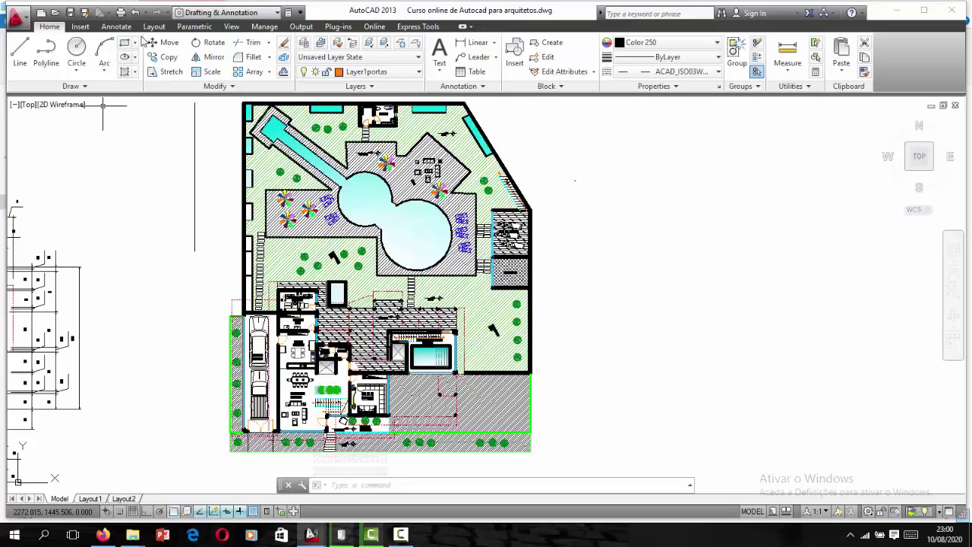
key(ctrl+s)
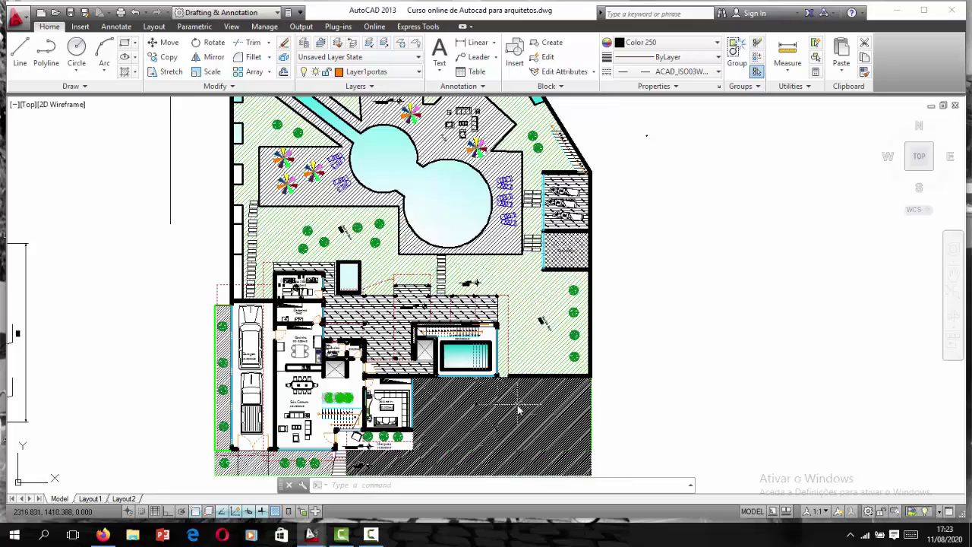
Step: Select the central garden hatch and lower its pattern scale to 0.021
scroll(518, 410, up, 2)
scroll(501, 338, down, 2)
scroll(667, 353, up, 4)
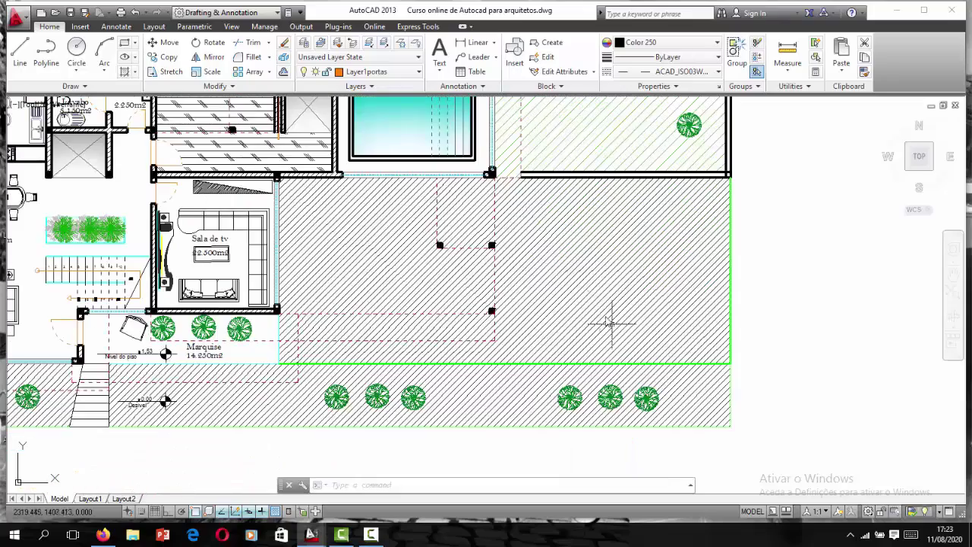
scroll(577, 265, down, 6)
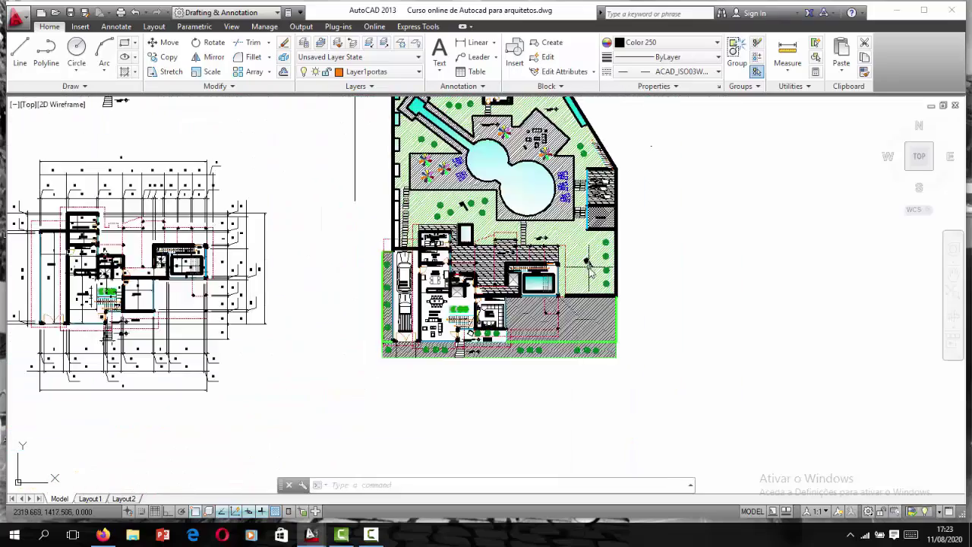
scroll(565, 238, up, 4)
click(562, 236)
scroll(565, 232, up, 2)
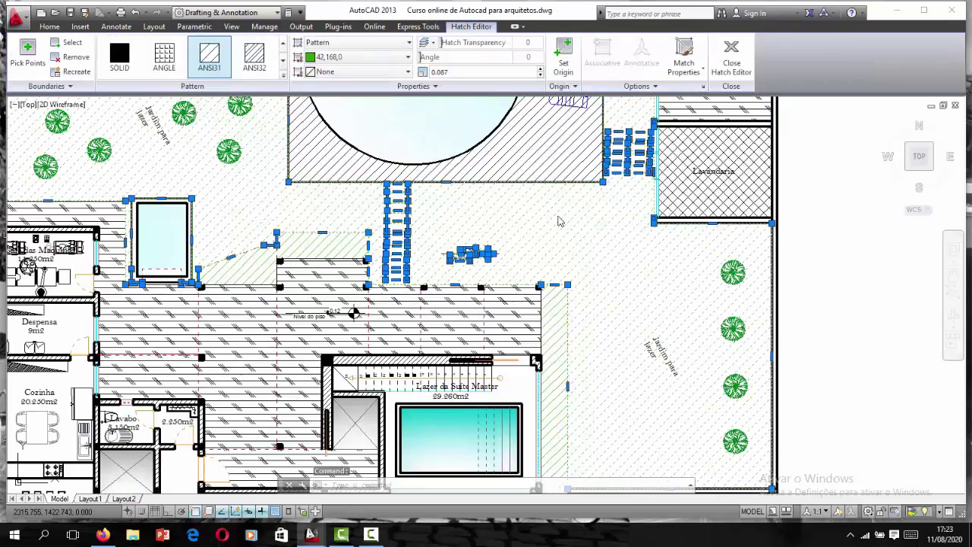
scroll(579, 224, up, 2)
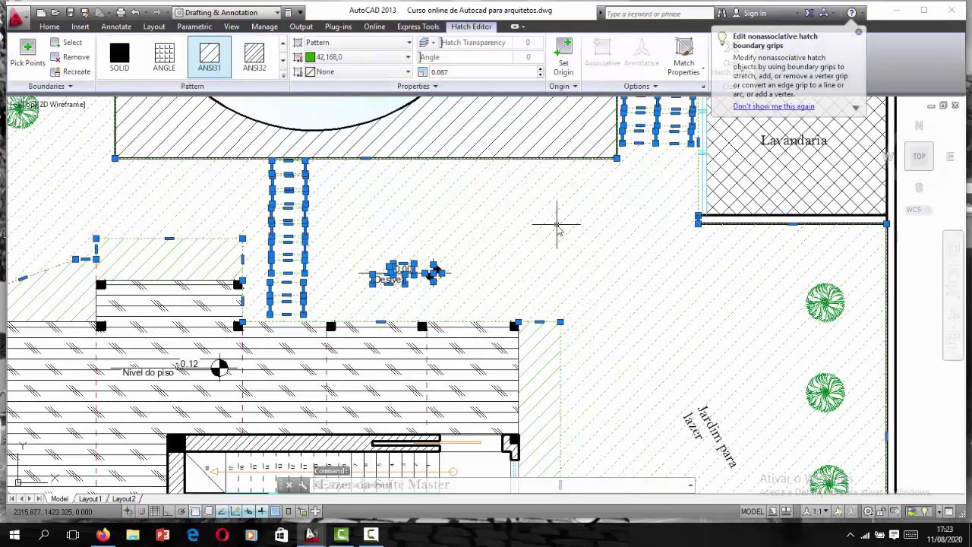
scroll(555, 224, up, 2)
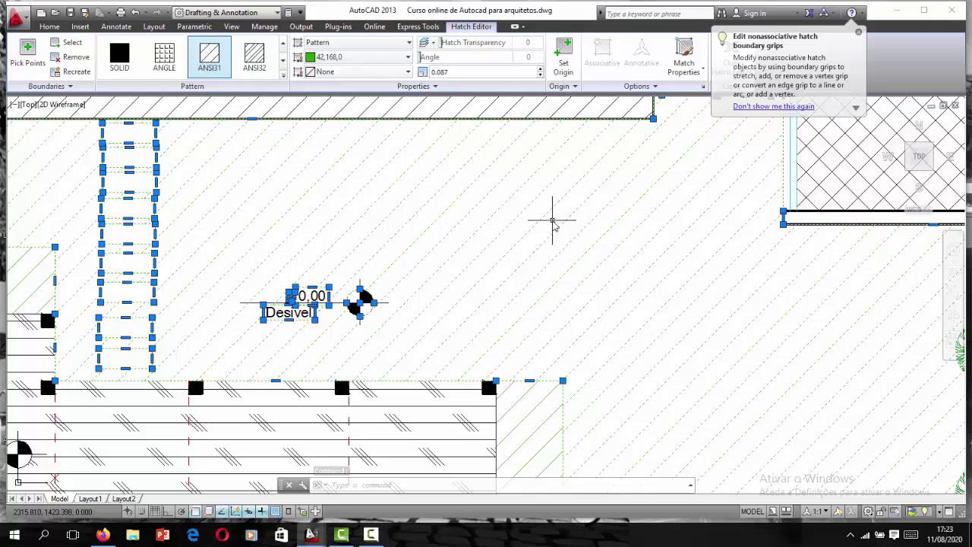
click(540, 77)
click(540, 76)
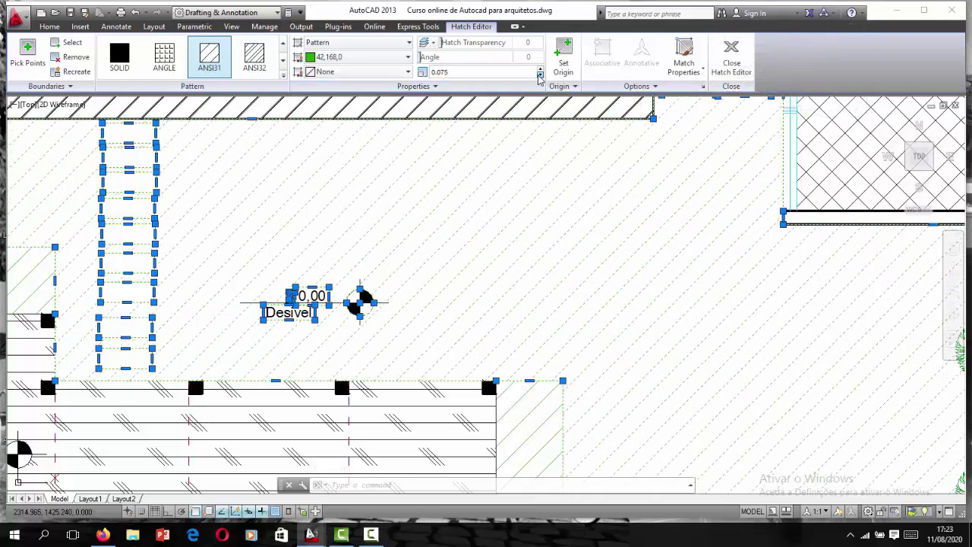
click(540, 77)
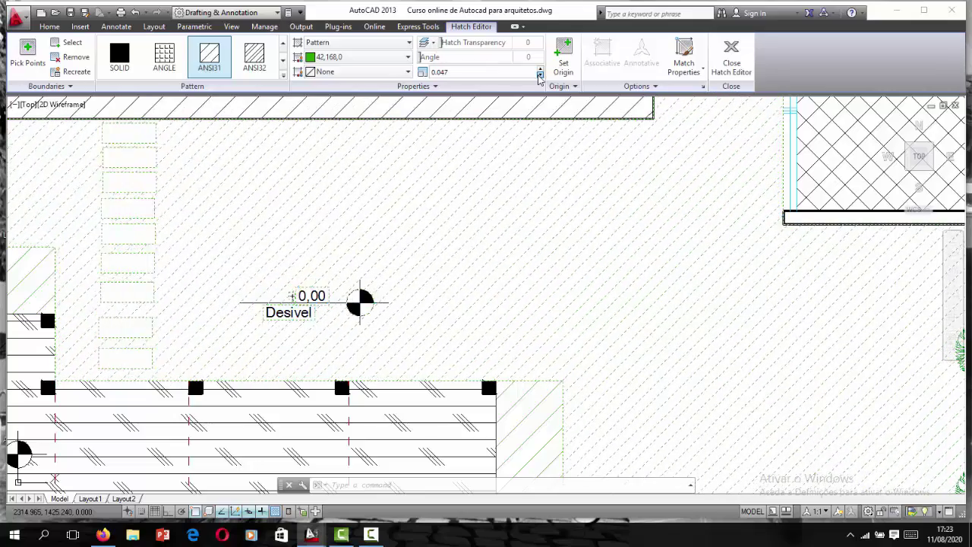
click(540, 76)
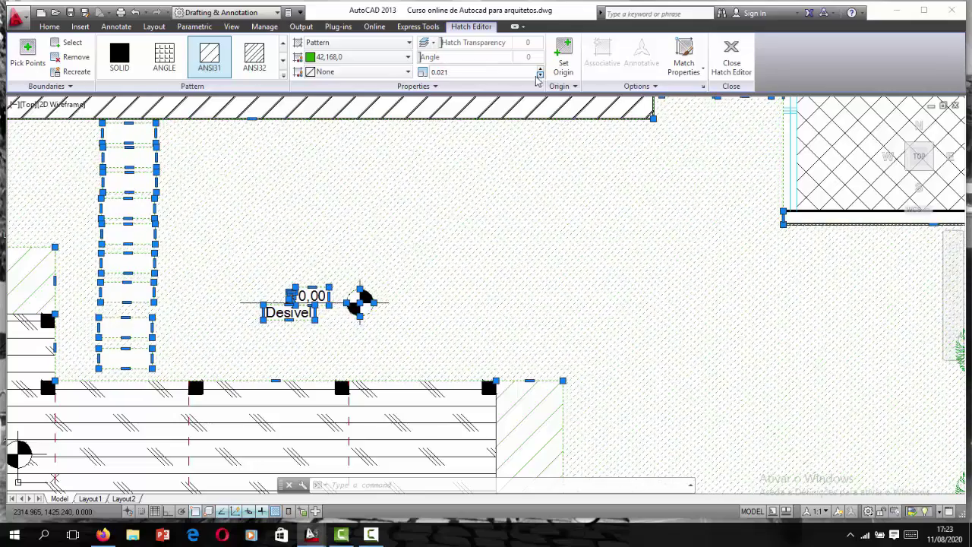
scroll(444, 260, down, 5)
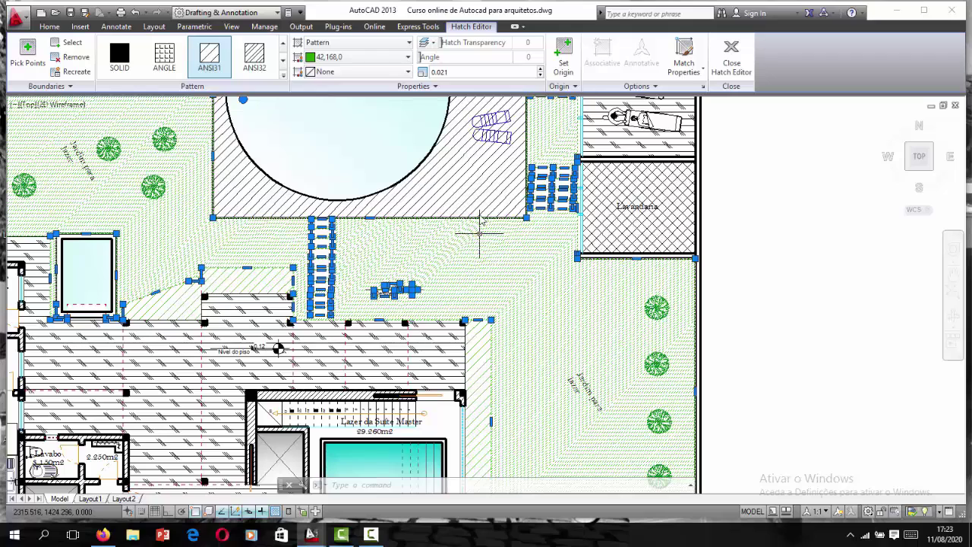
Step: Change the garden hatch colour to true colour 45,179,0
click(384, 60)
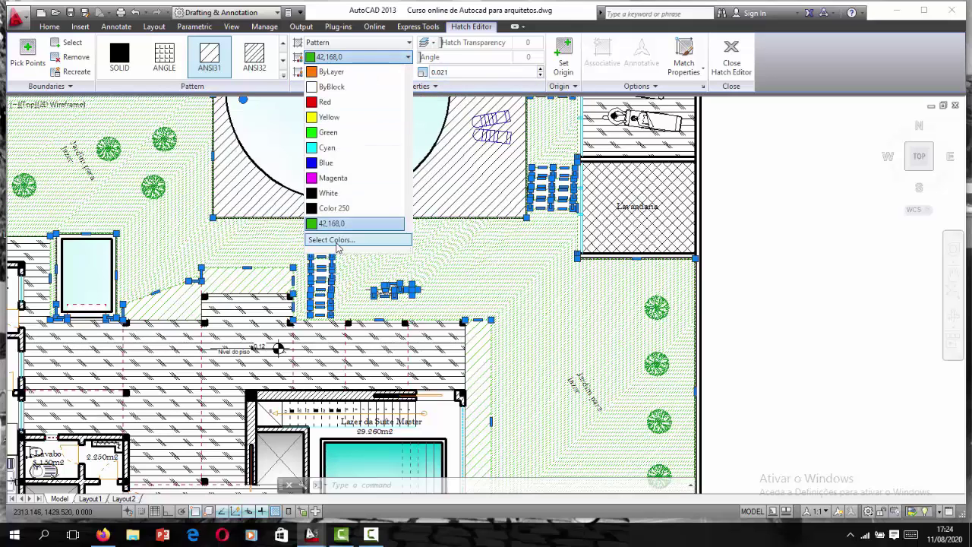
click(334, 240)
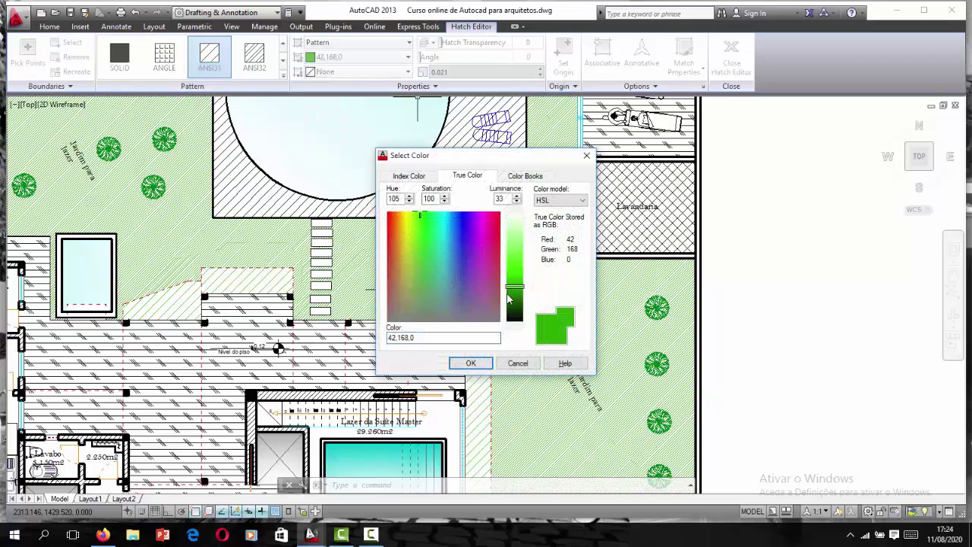
click(508, 296)
drag(508, 297, 509, 289)
click(471, 364)
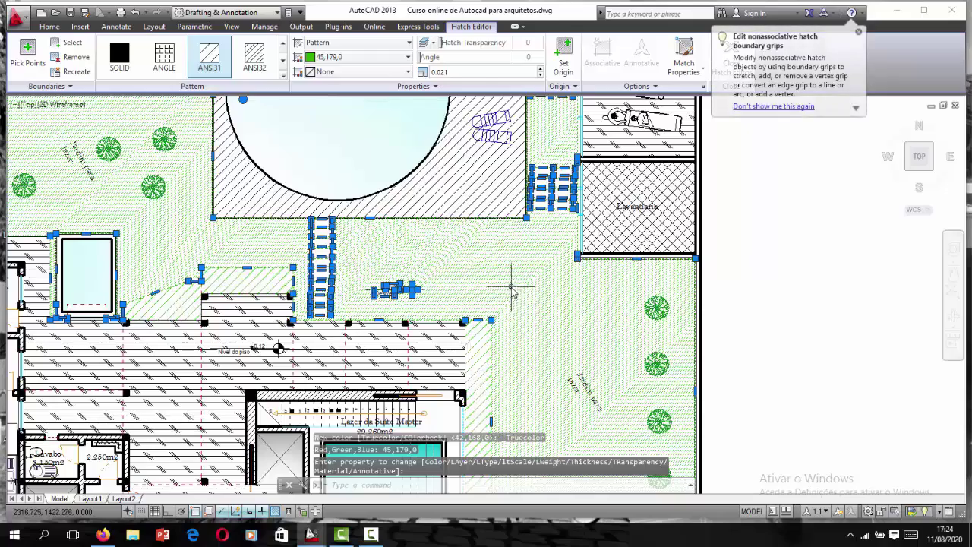
key(Escape)
Step: Halve the Jardim para lazer hatch scale from 0.036 to 0.018
scroll(511, 288, down, 5)
scroll(511, 285, up, 3)
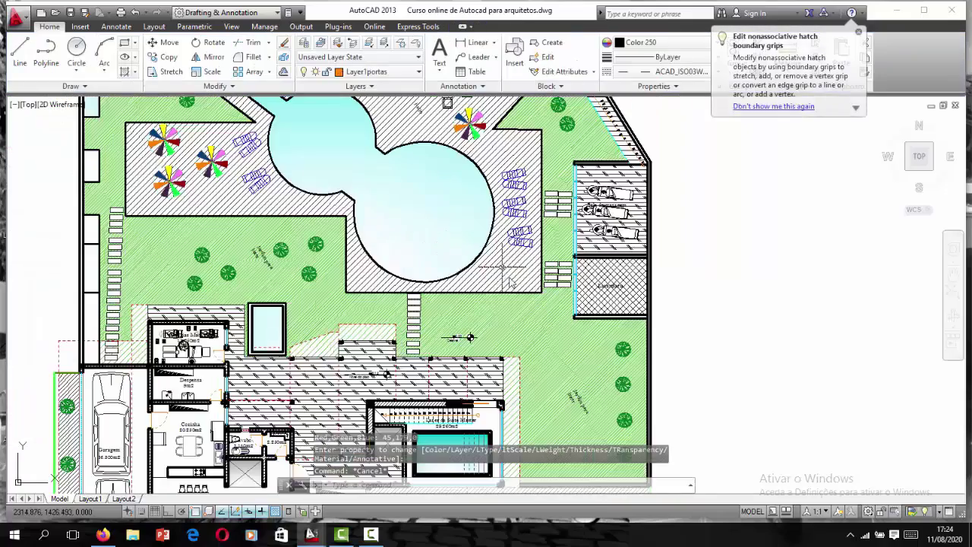
scroll(513, 292, down, 4)
scroll(489, 194, up, 4)
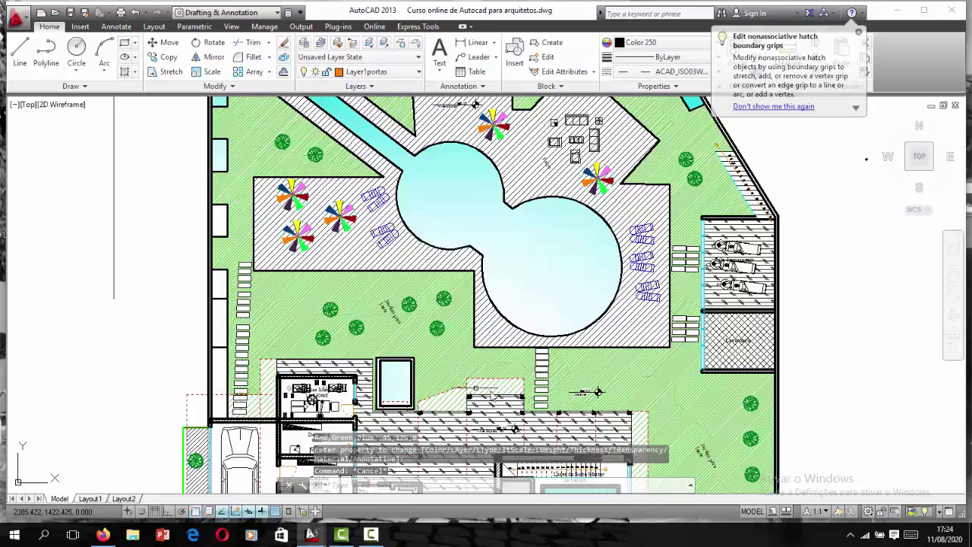
scroll(510, 326, down, 2)
scroll(510, 326, up, 2)
scroll(510, 326, up, 3)
scroll(505, 296, down, 5)
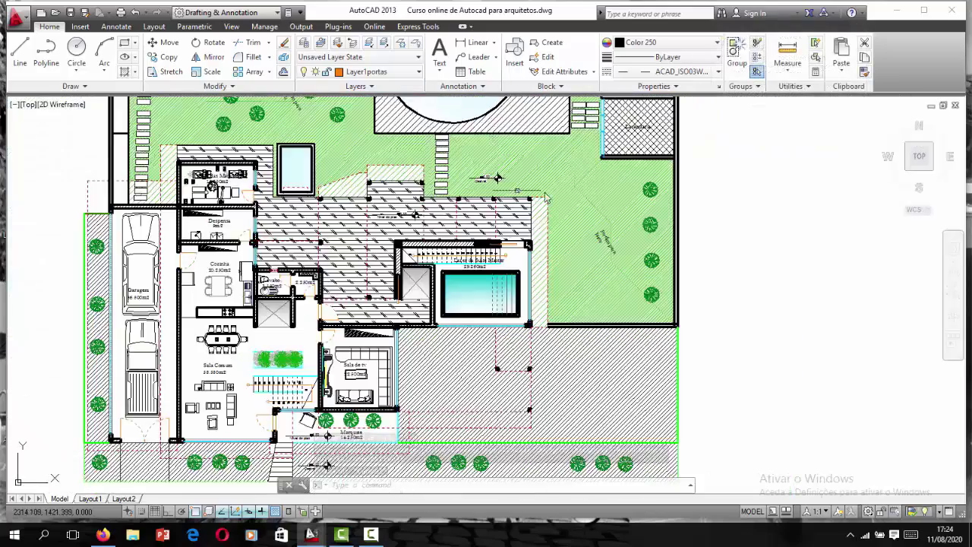
scroll(553, 169, up, 5)
scroll(534, 187, down, 2)
scroll(534, 188, down, 5)
scroll(534, 187, up, 3)
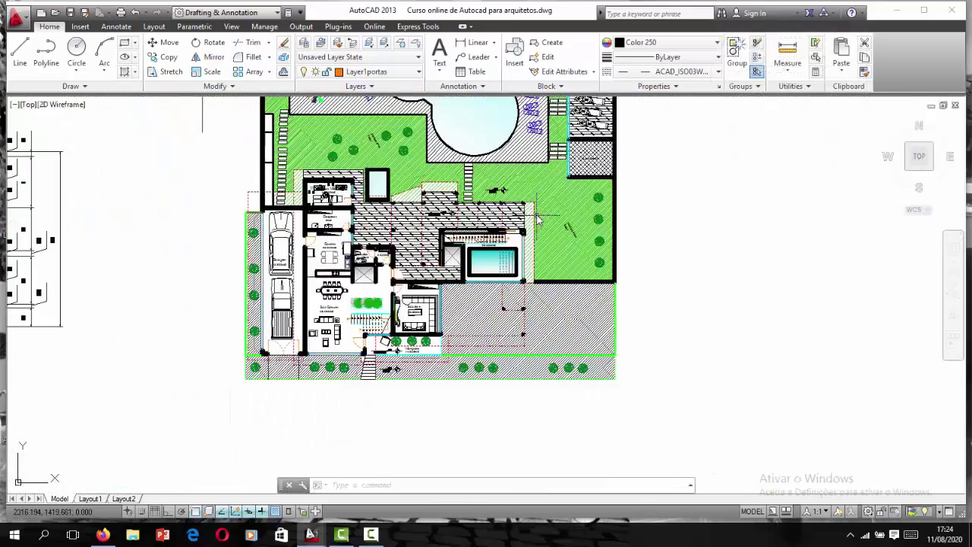
scroll(537, 168, up, 5)
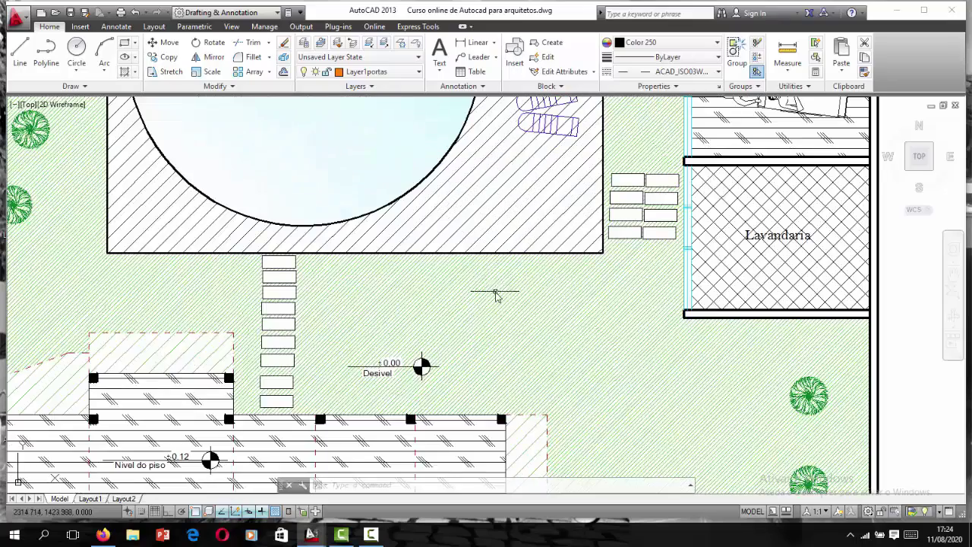
scroll(495, 293, up, 2)
scroll(516, 165, down, 5)
scroll(499, 332, up, 5)
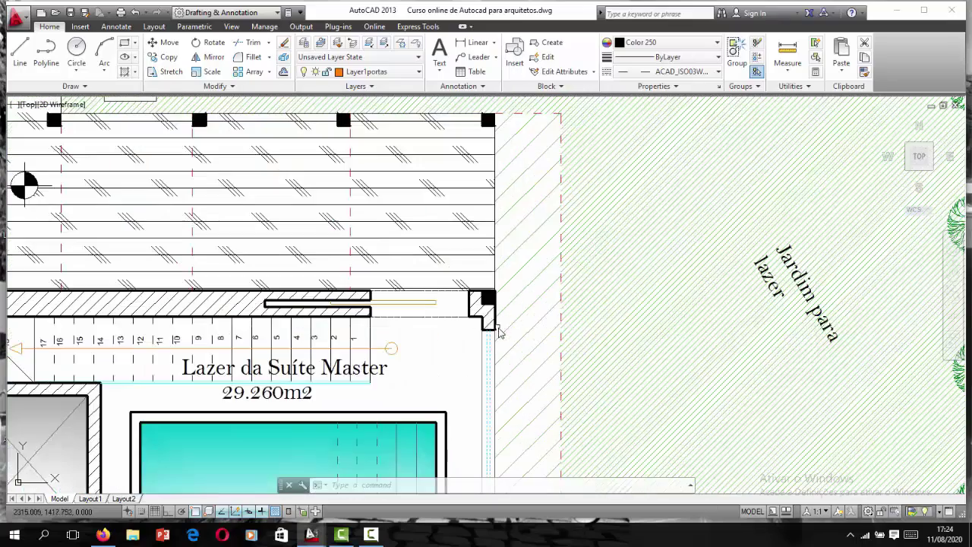
click(520, 298)
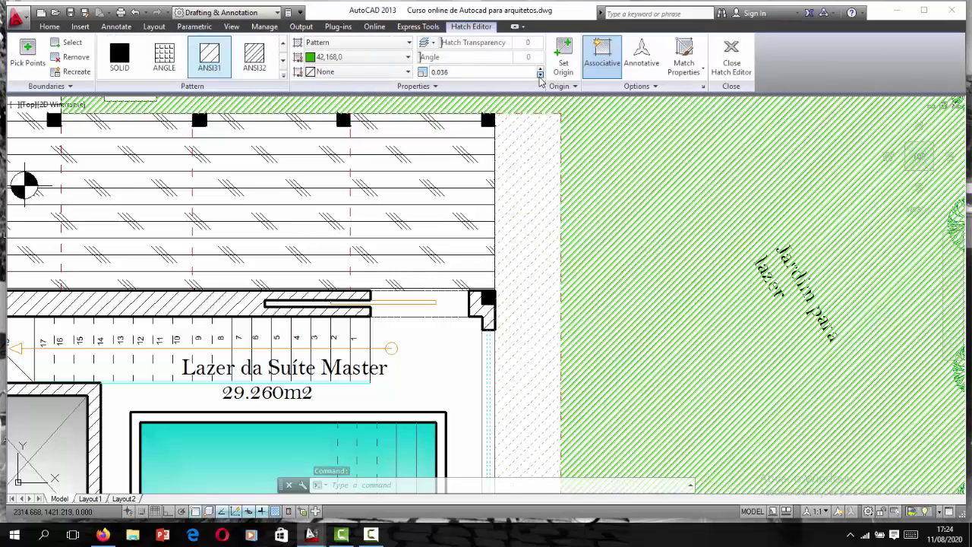
click(539, 76)
key(Escape)
Step: Select the hatched paved area beside the Sala de tv
scroll(571, 200, down, 3)
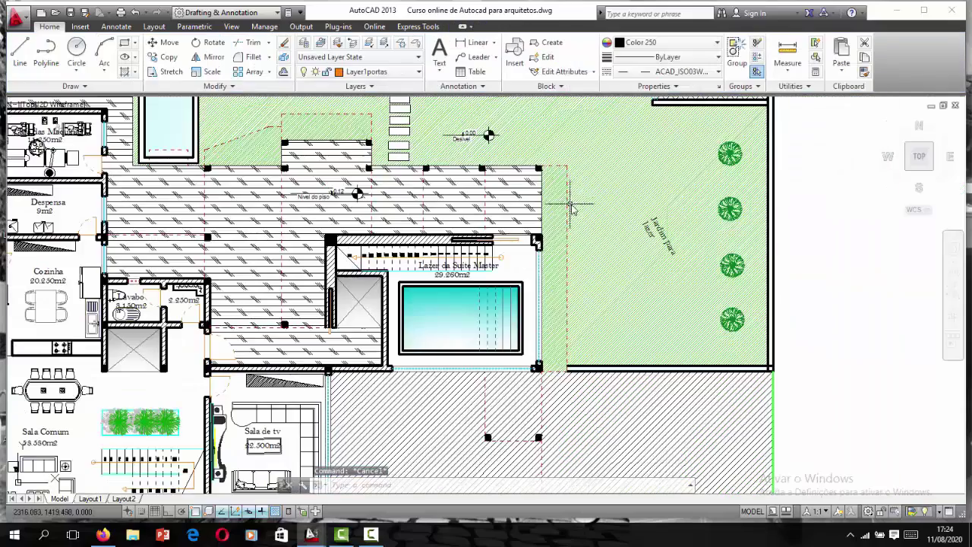
scroll(566, 200, up, 3)
scroll(537, 256, down, 1)
scroll(575, 293, down, 2)
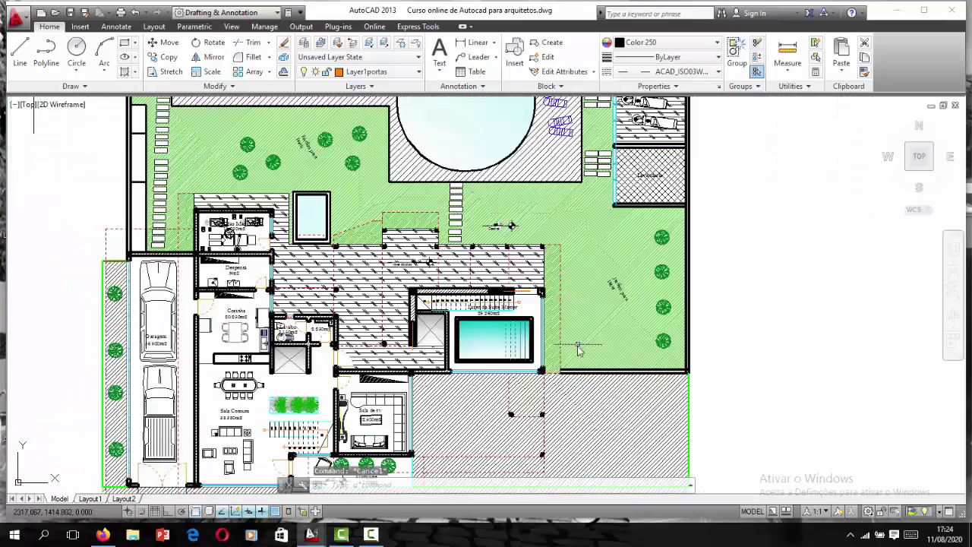
scroll(540, 276, down, 2)
scroll(564, 199, up, 5)
scroll(558, 243, down, 3)
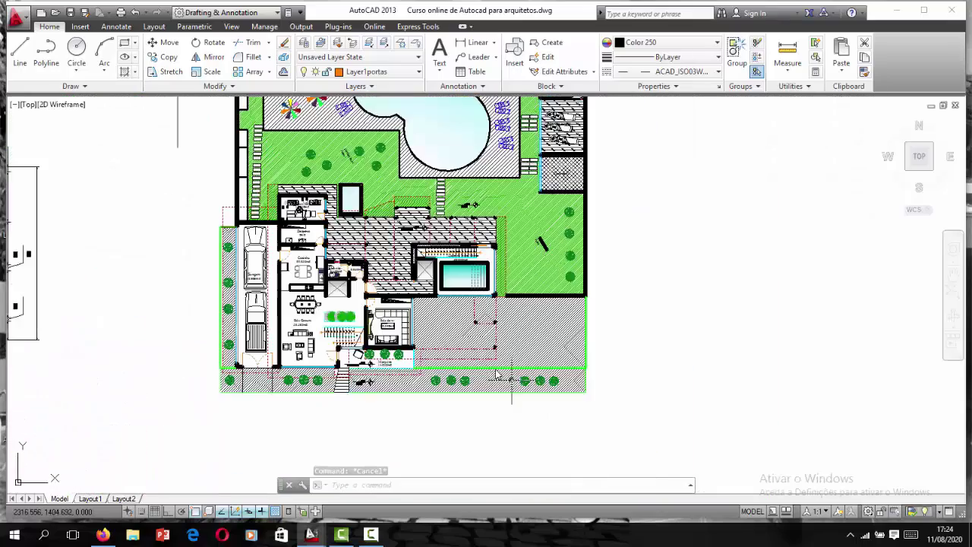
scroll(550, 289, up, 2)
scroll(545, 324, down, 2)
scroll(455, 334, up, 2)
scroll(296, 379, up, 2)
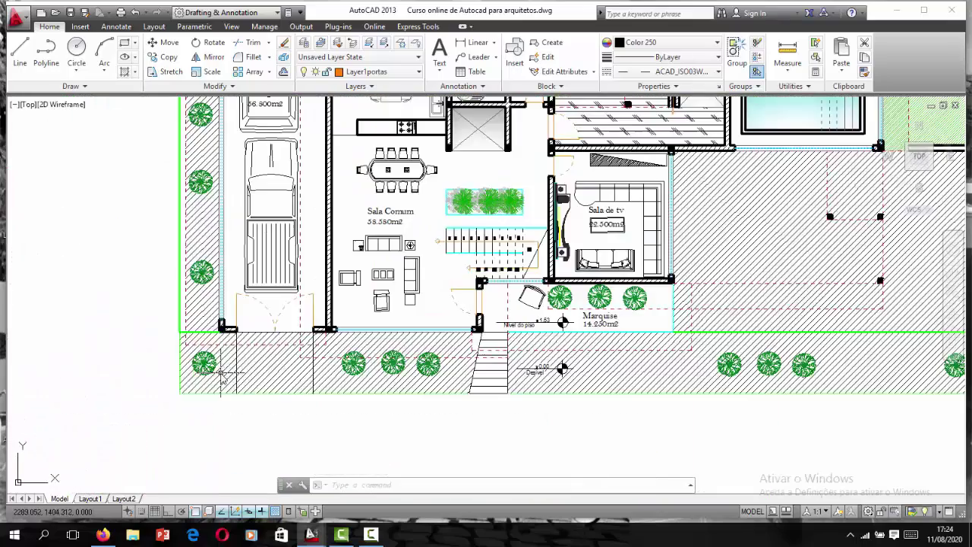
scroll(220, 376, up, 2)
scroll(189, 326, down, 1)
scroll(186, 302, down, 2)
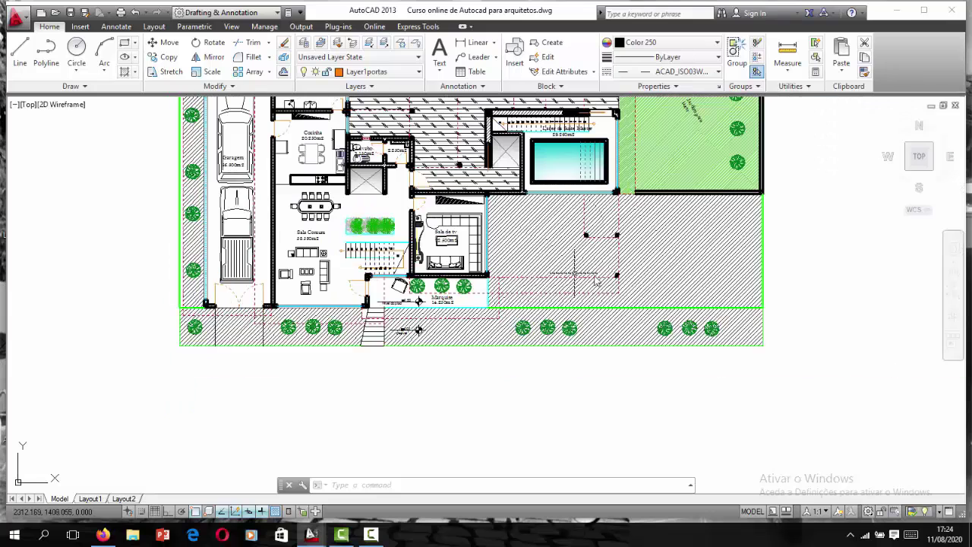
click(659, 281)
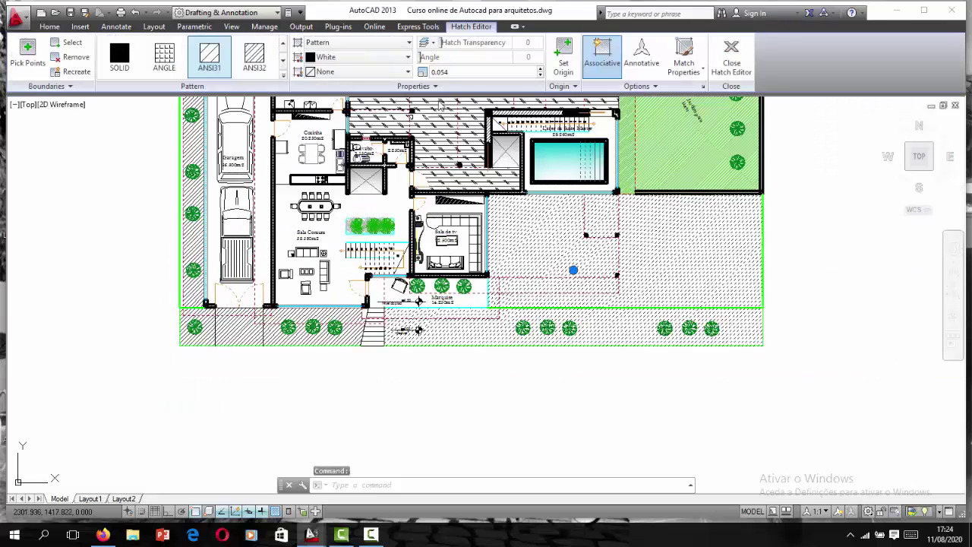
Step: Give the paved area hatch scale 0.017 and green colour 45,179,0
click(539, 75)
click(540, 75)
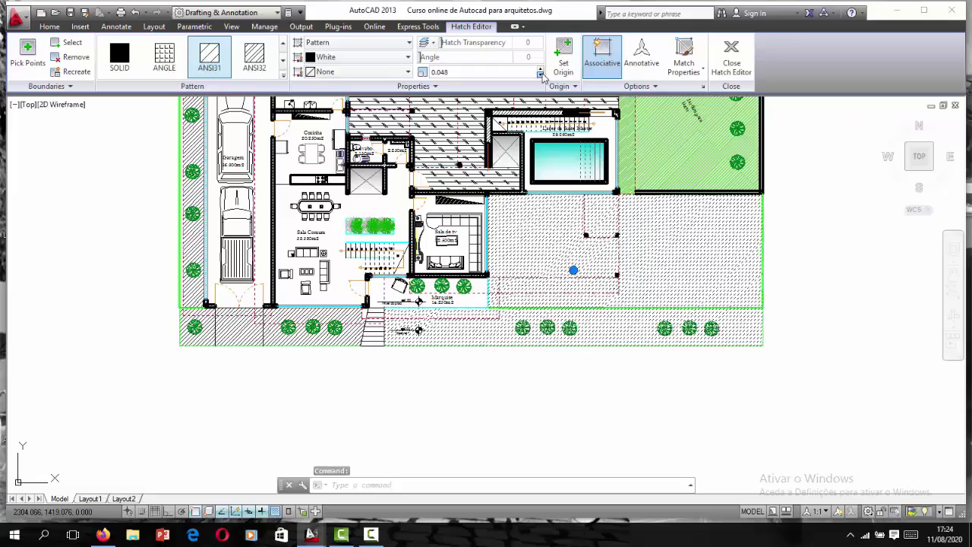
click(540, 75)
click(540, 74)
click(540, 75)
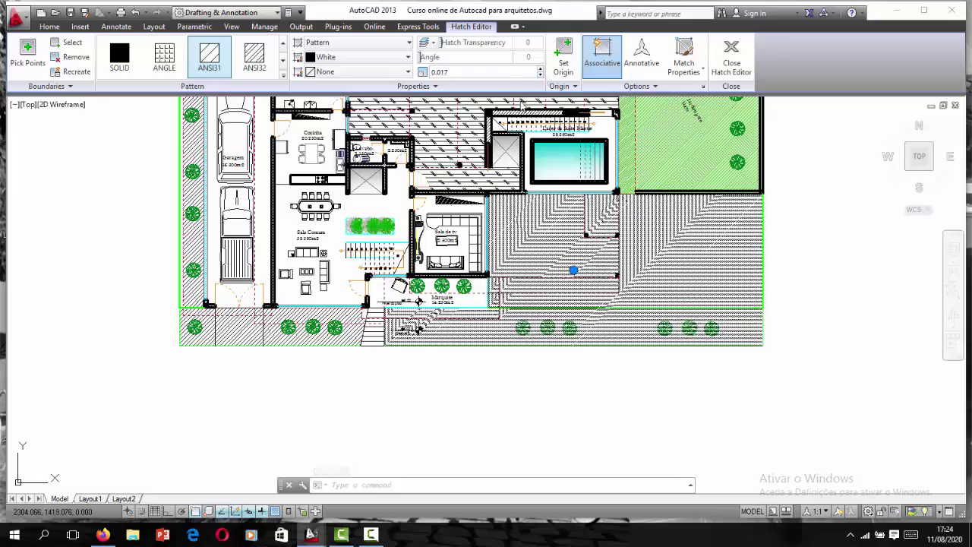
scroll(571, 224, up, 4)
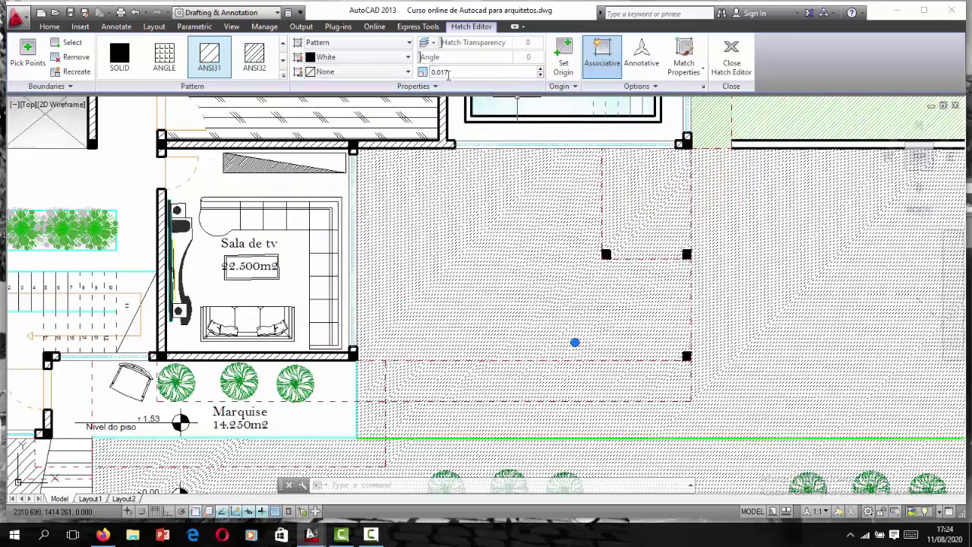
key(Return)
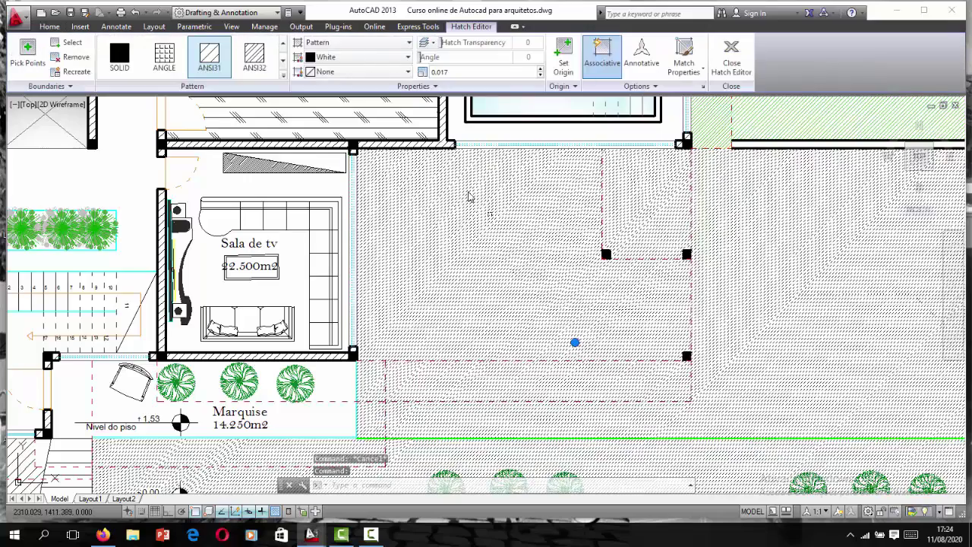
click(361, 58)
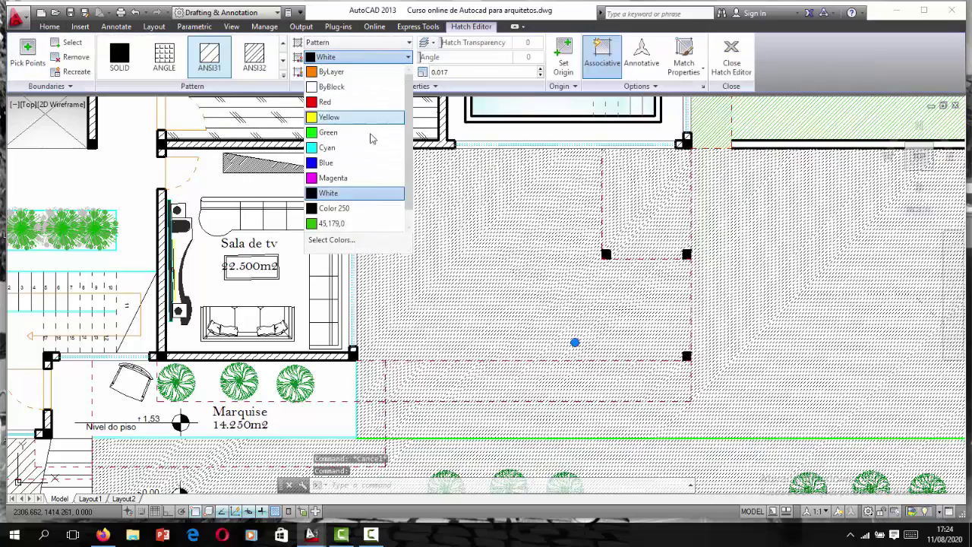
click(370, 231)
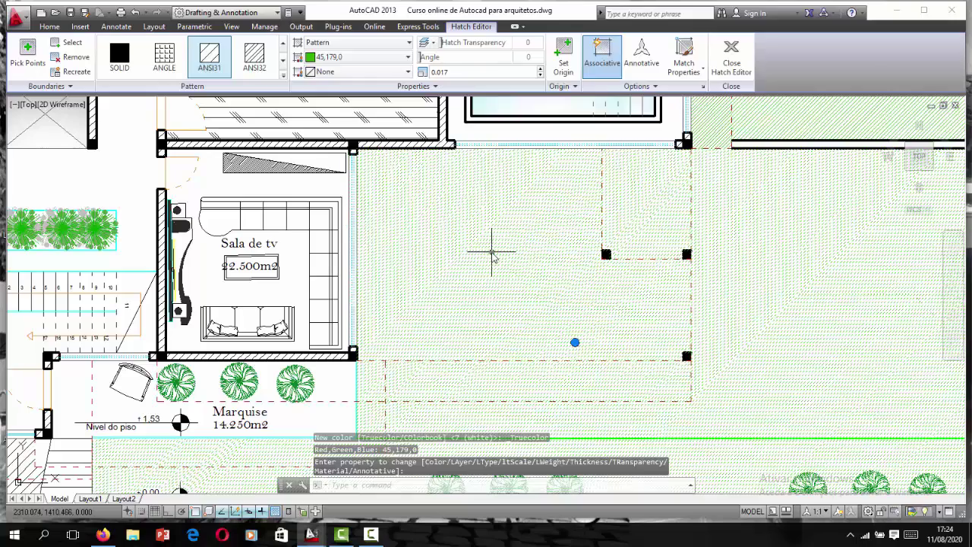
key(Escape)
Step: Colour the left-edge strip hatch green 45,179,0 and make it slightly denser
scroll(569, 256, down, 5)
scroll(338, 265, up, 2)
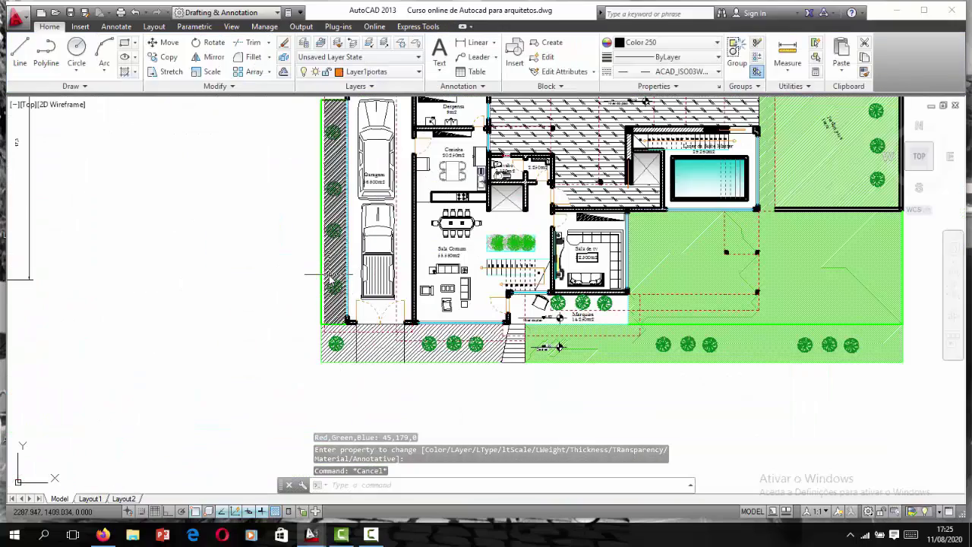
click(328, 236)
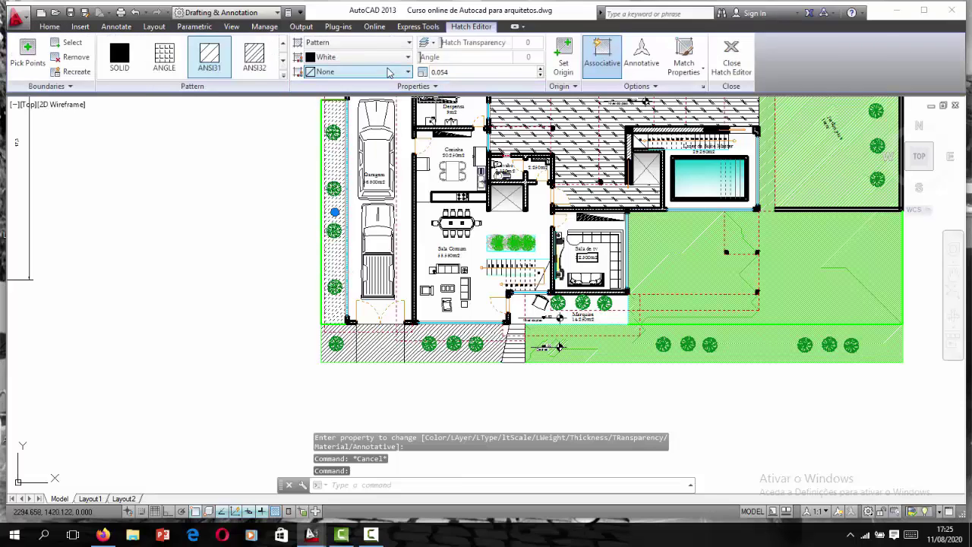
click(386, 59)
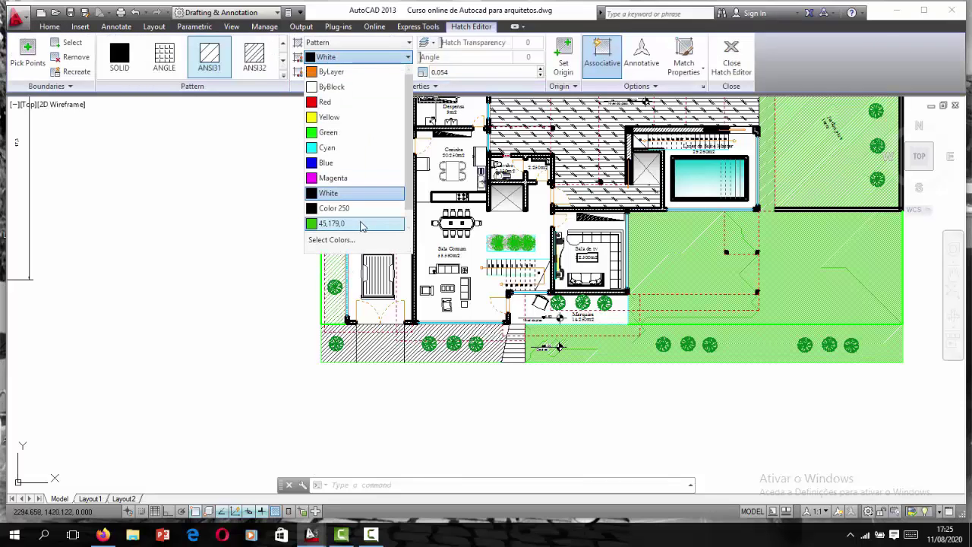
click(331, 223)
click(540, 75)
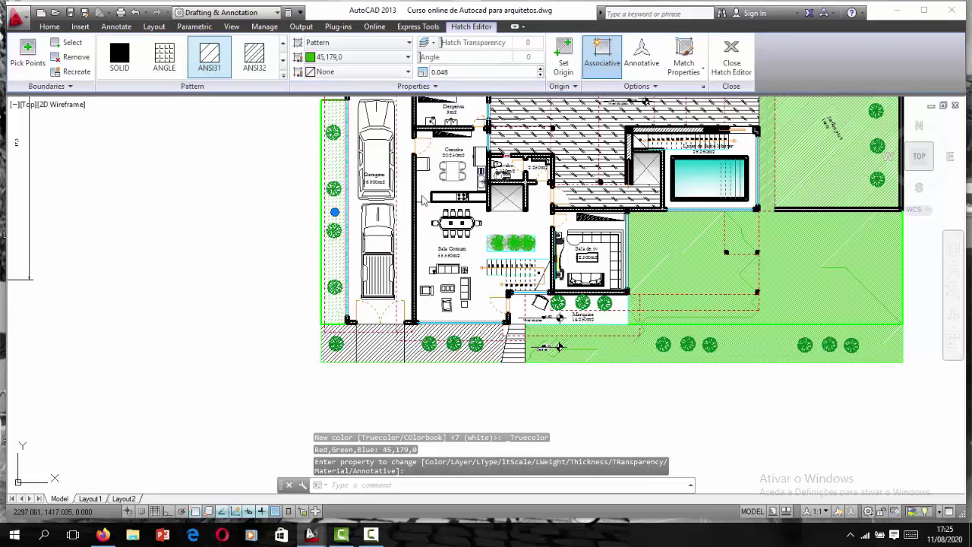
key(Escape)
Step: Reduce the garage-side green hatch scale to about 0.025
scroll(338, 302, up, 4)
scroll(307, 284, down, 2)
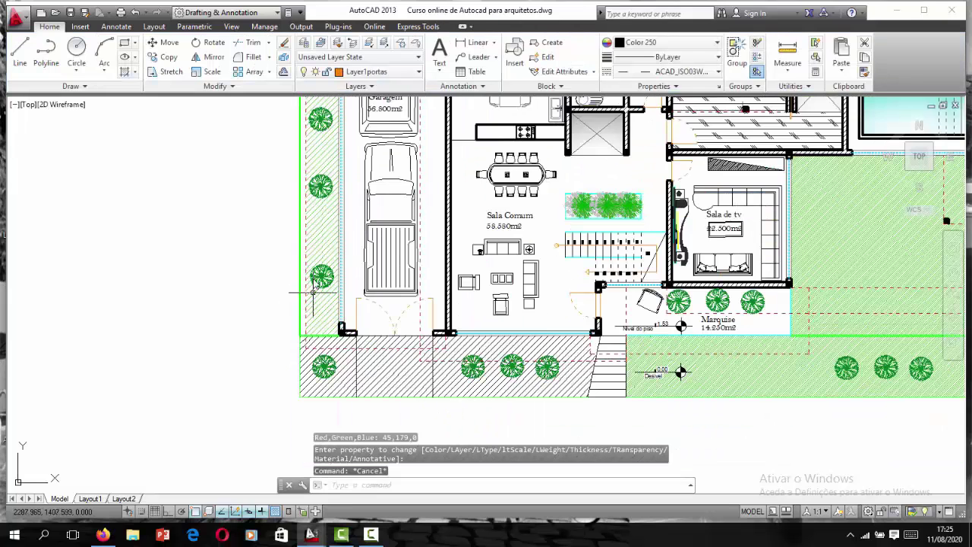
click(319, 227)
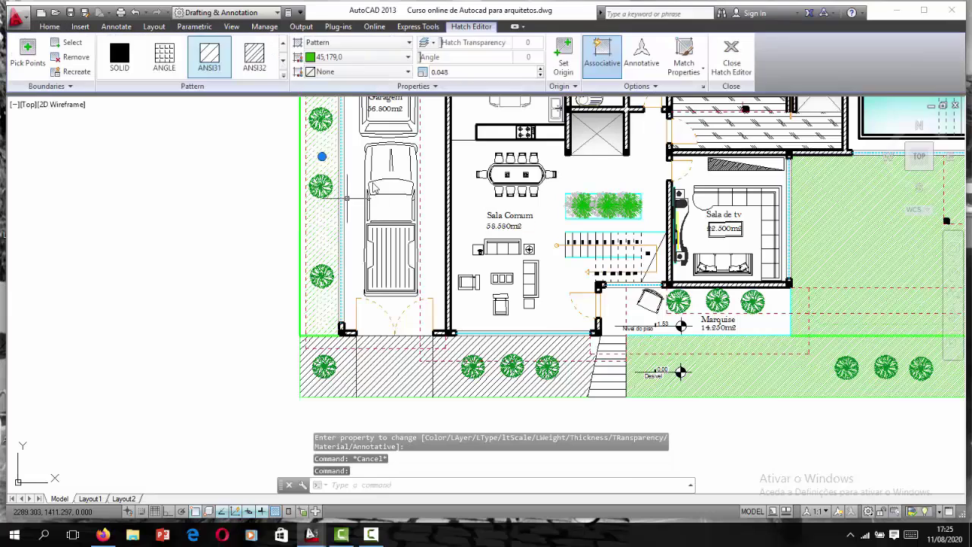
click(539, 75)
click(540, 76)
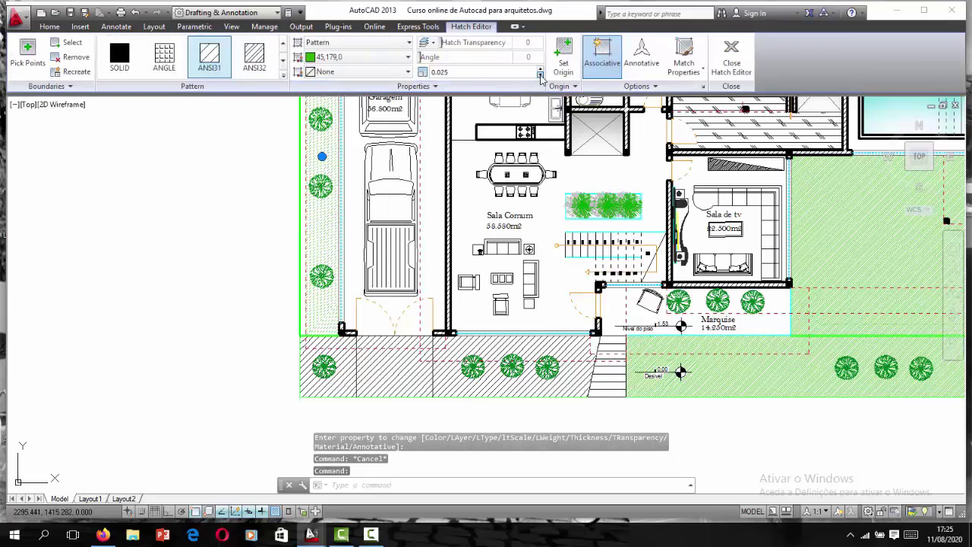
key(Escape)
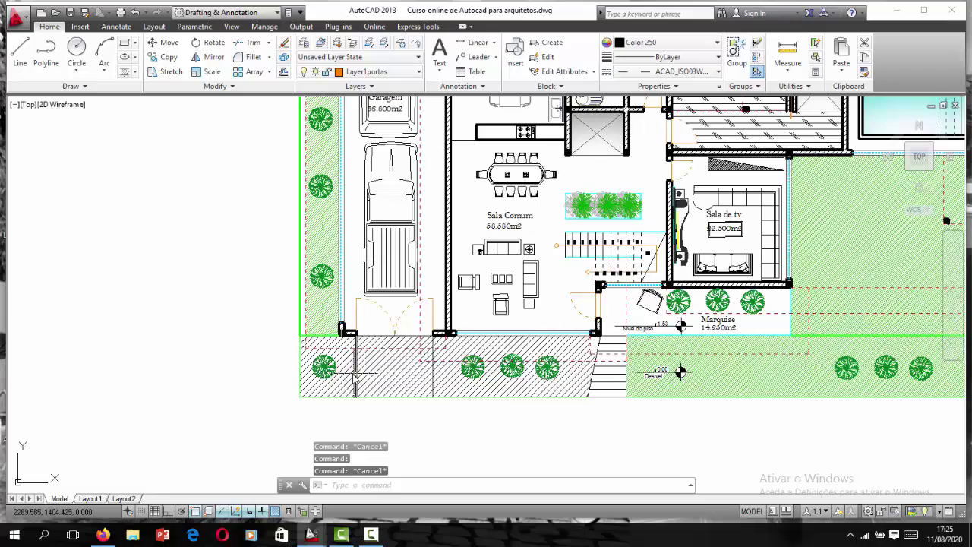
Step: Trim the paving hatch out of the driveway below the Garagem, including the thin strip by the wall
scroll(394, 381, up, 3)
scroll(392, 425, up, 2)
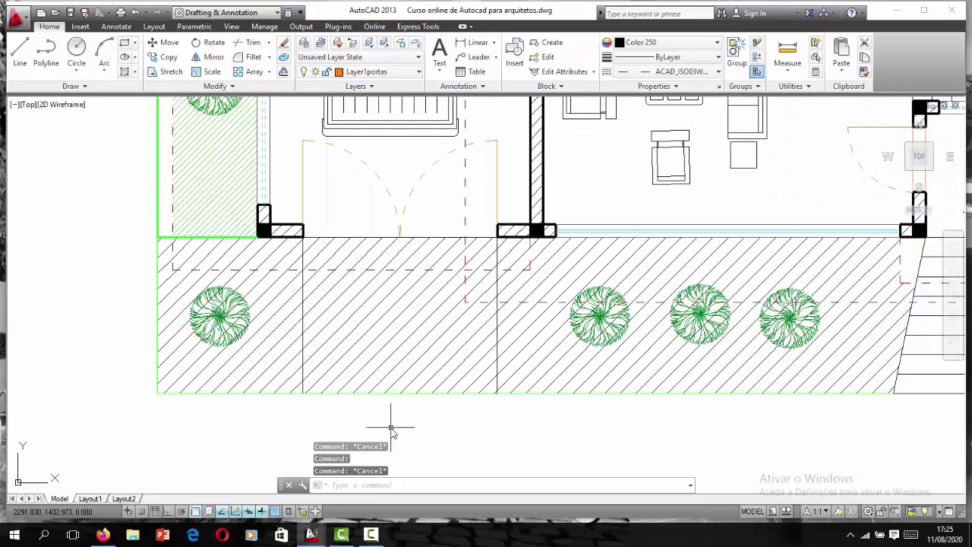
text(t)
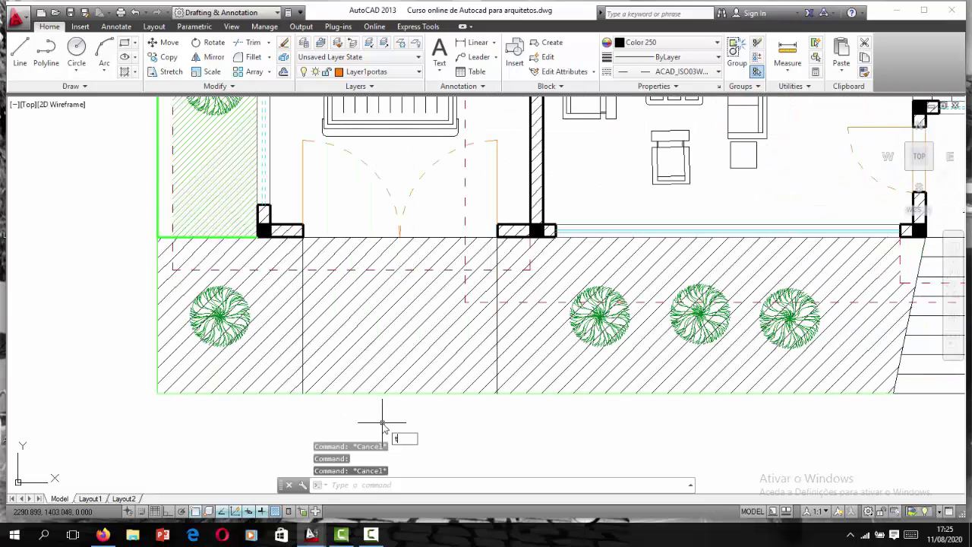
key(Return)
key(Return)
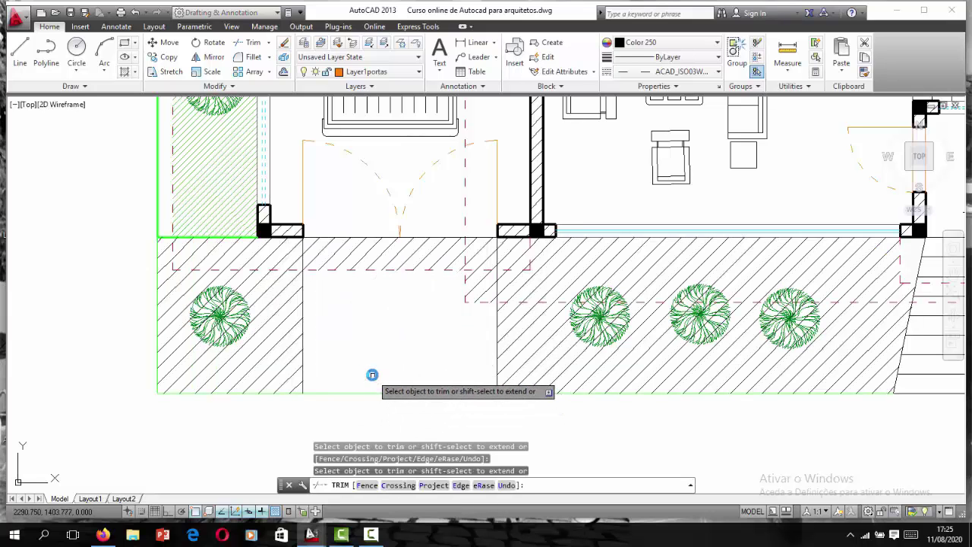
click(470, 289)
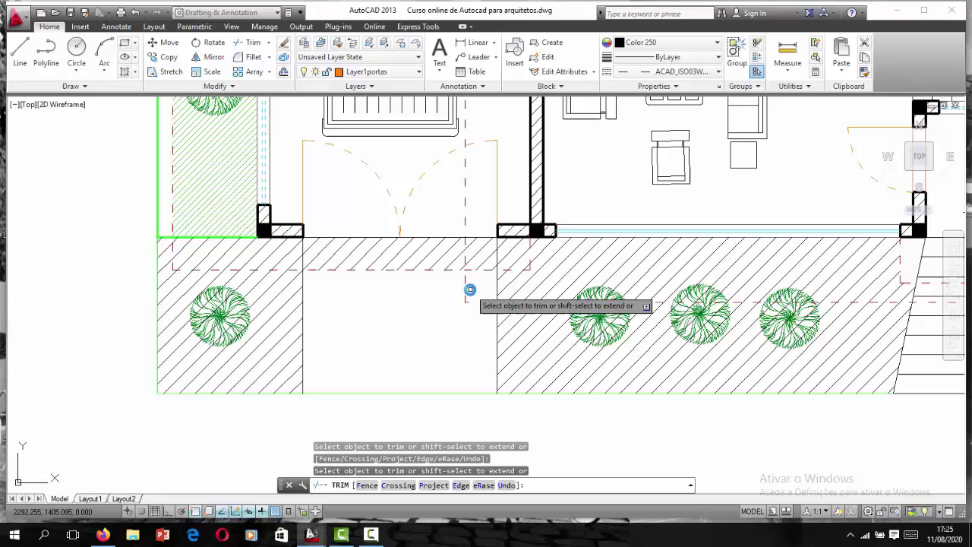
click(486, 253)
click(478, 244)
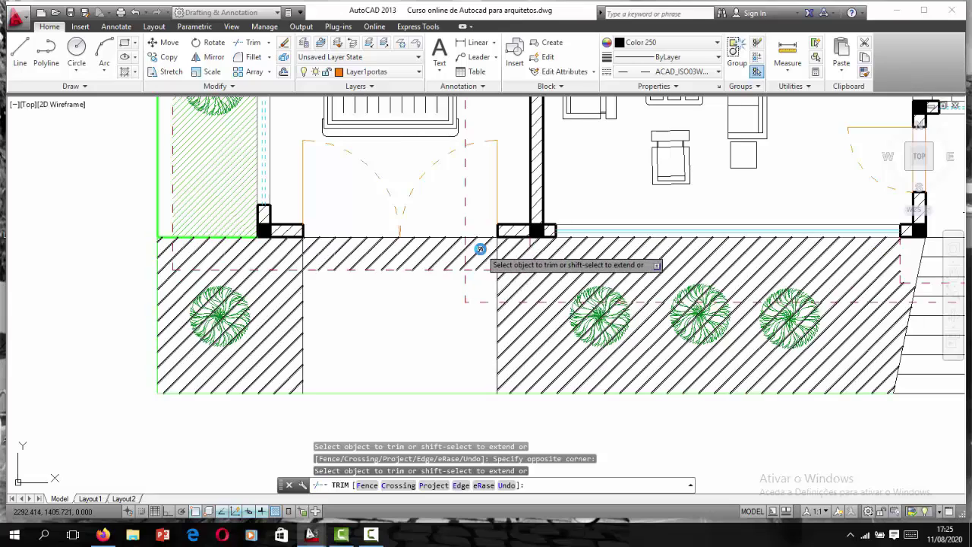
click(476, 244)
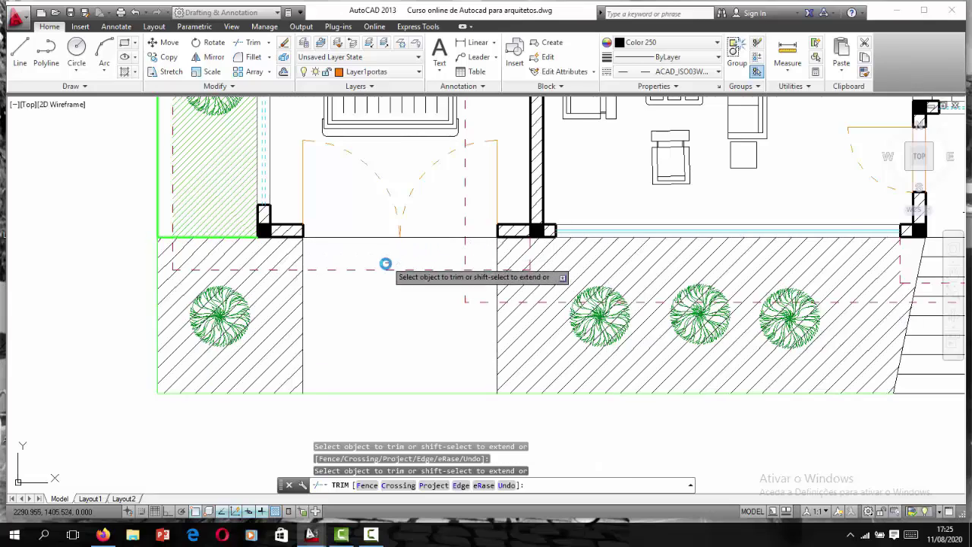
scroll(389, 273, down, 3)
scroll(378, 286, up, 3)
scroll(384, 296, down, 3)
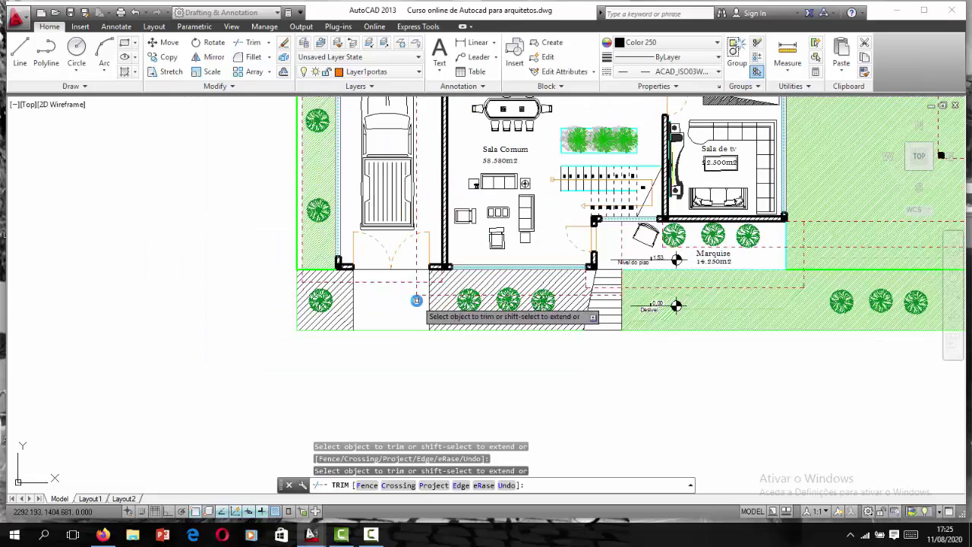
scroll(395, 278, up, 2)
scroll(412, 269, down, 2)
scroll(395, 305, up, 2)
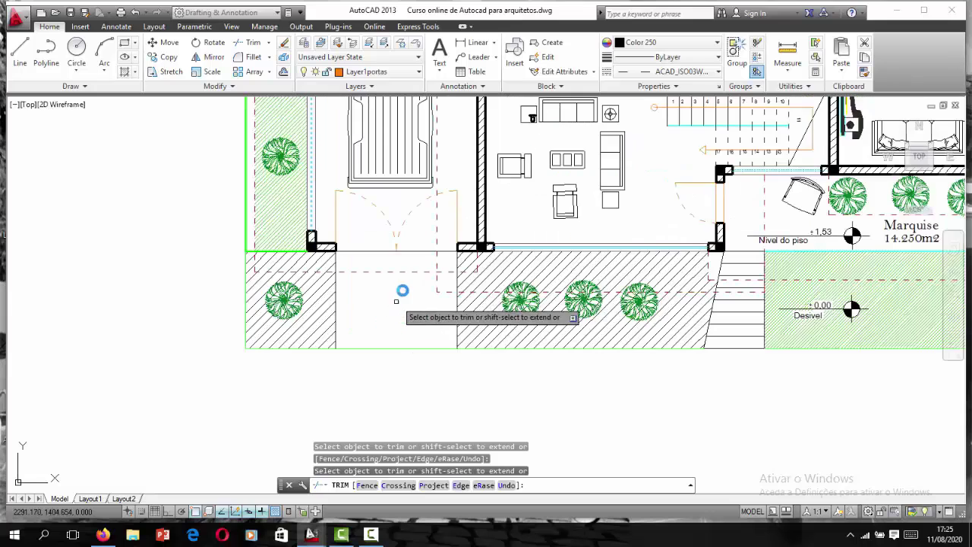
key(Escape)
Step: Reduce the front strip hatch's pattern scale to 0.025
click(479, 282)
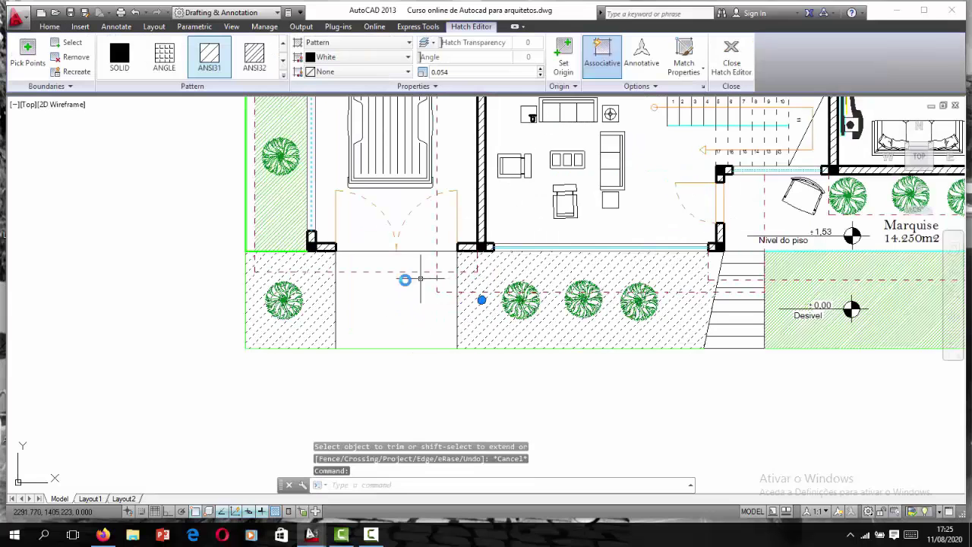
click(540, 75)
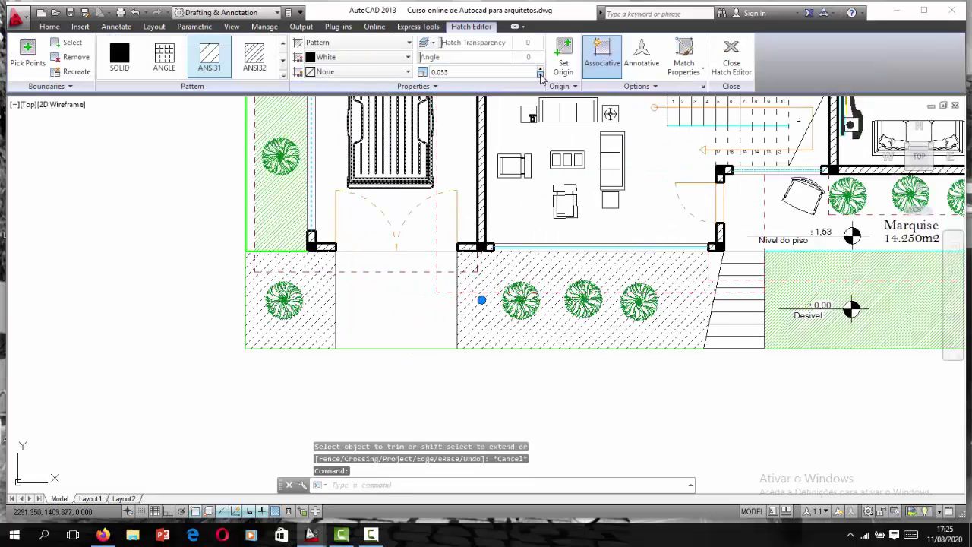
click(540, 75)
click(539, 75)
click(540, 75)
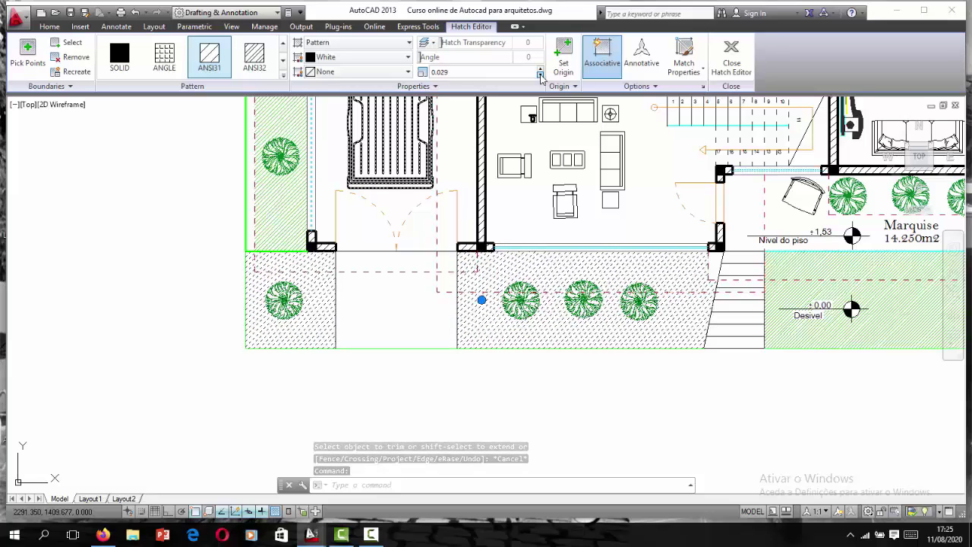
click(540, 76)
click(540, 75)
click(540, 75)
click(540, 75)
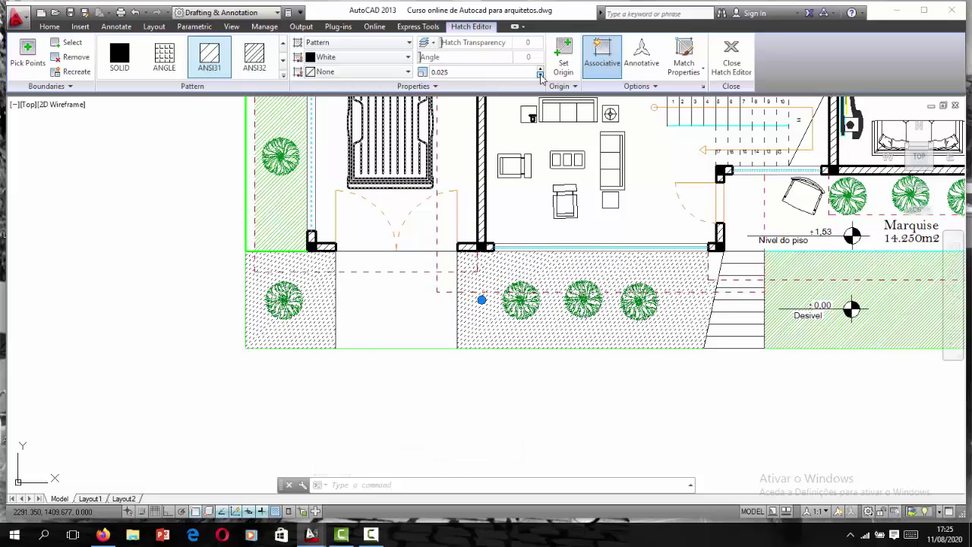
key(Escape)
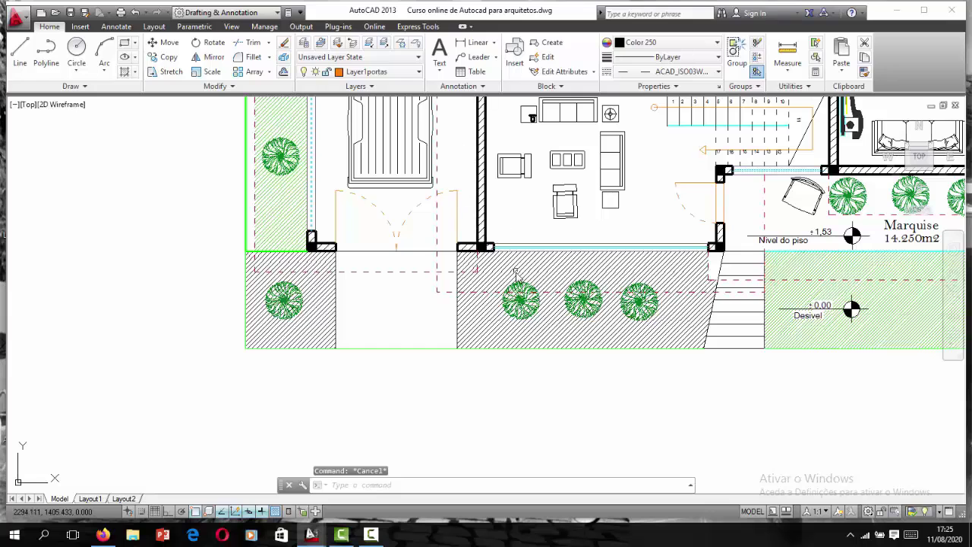
Step: Recolour the front strip hatch green 45,179,0
click(515, 271)
click(346, 58)
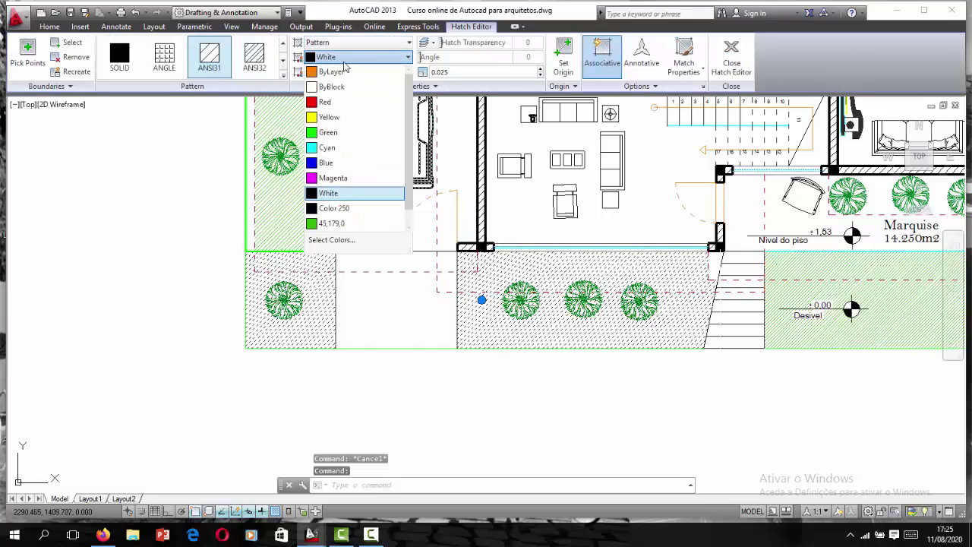
click(330, 224)
key(Escape)
scroll(403, 326, down, 5)
scroll(412, 377, down, 3)
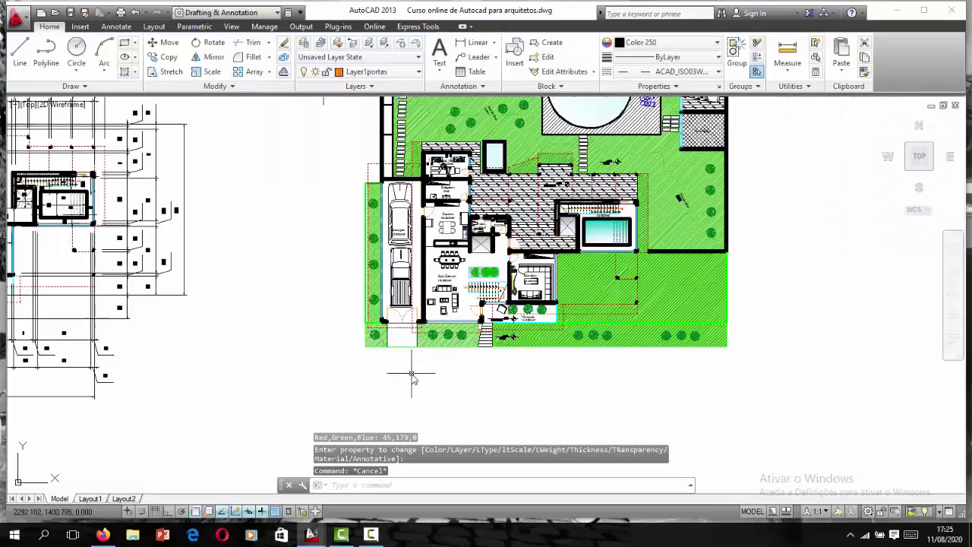
scroll(698, 174, up, 2)
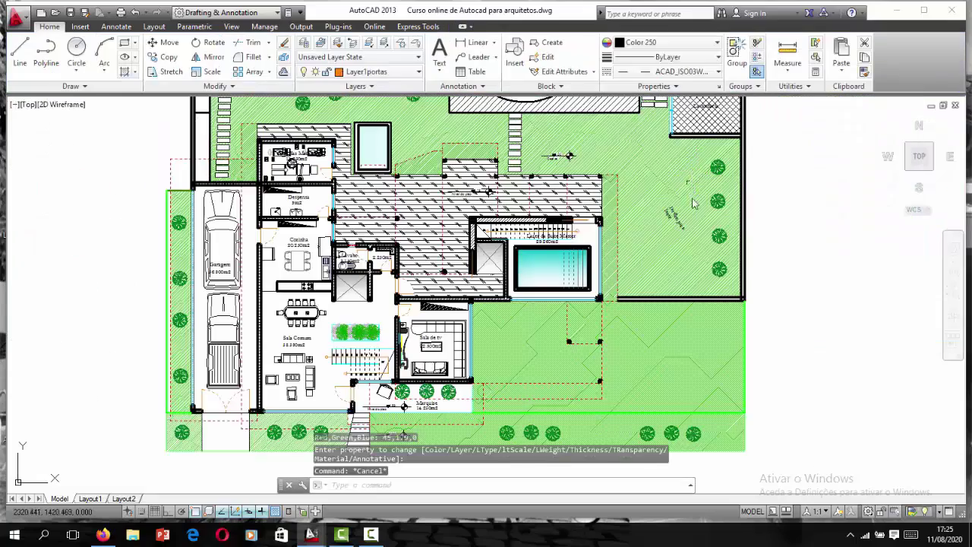
scroll(693, 203, down, 1)
scroll(622, 323, up, 4)
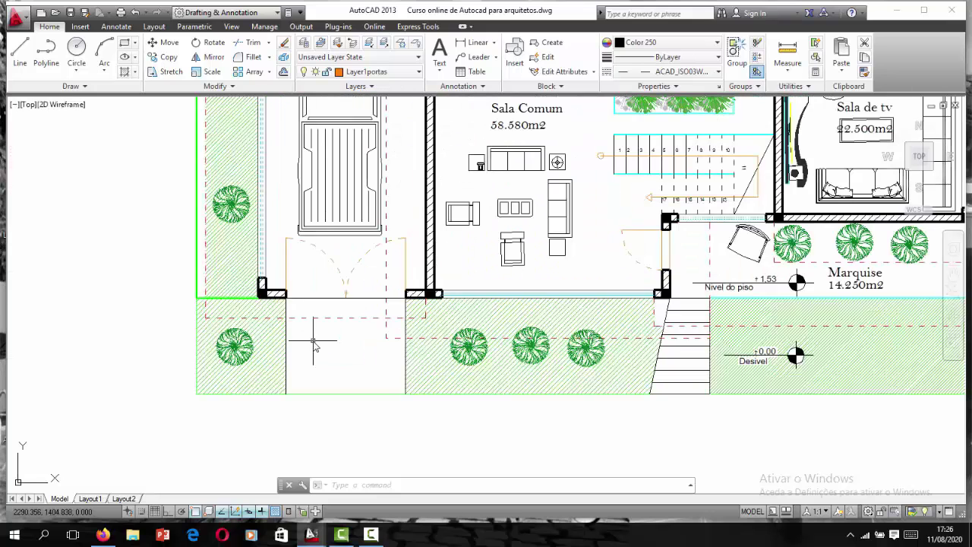
text(H)
Step: Start a new hatch and pick the AR-CONC concrete pattern from the pattern gallery
key(Return)
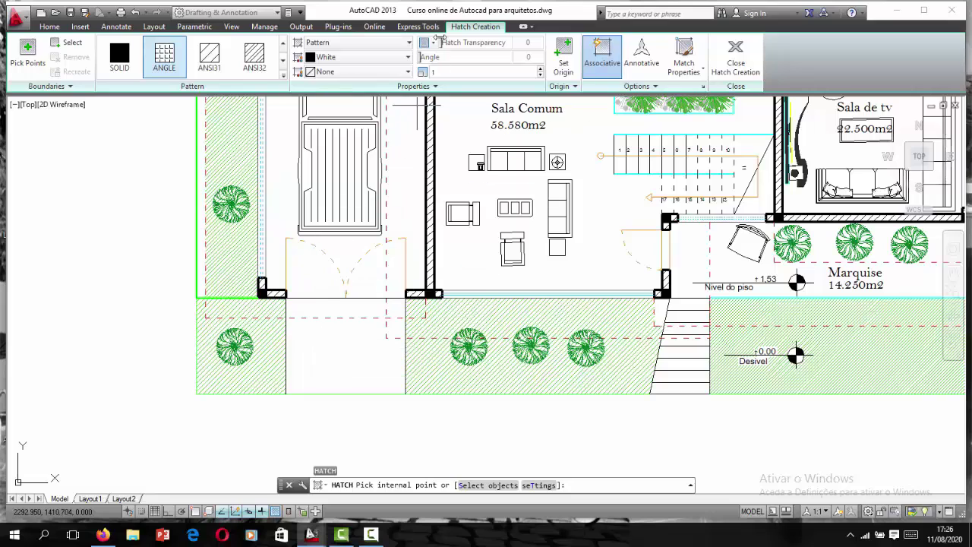
click(358, 61)
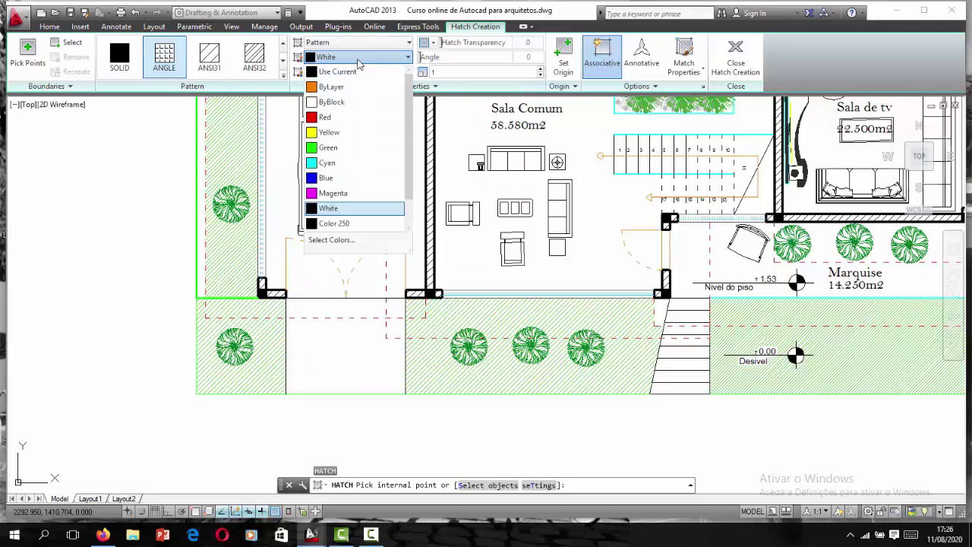
click(359, 61)
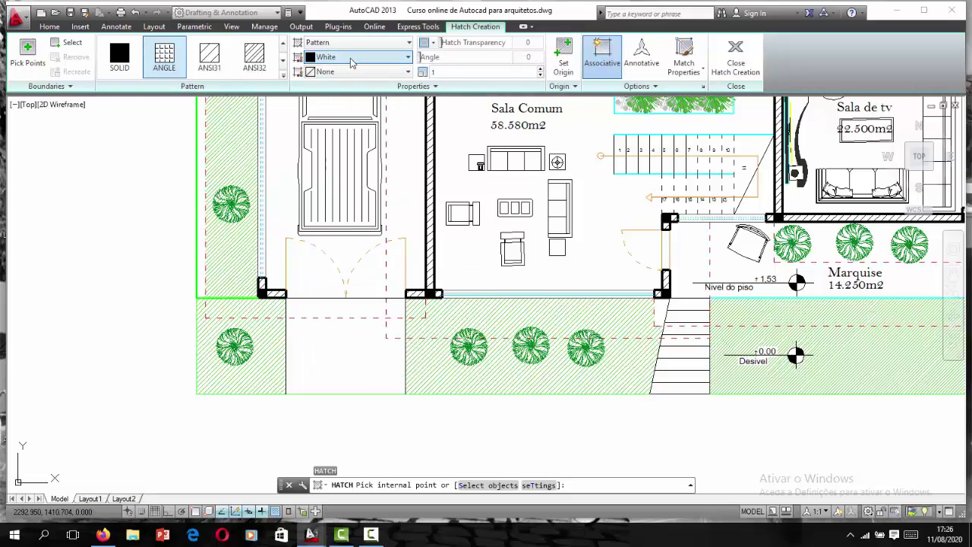
click(283, 75)
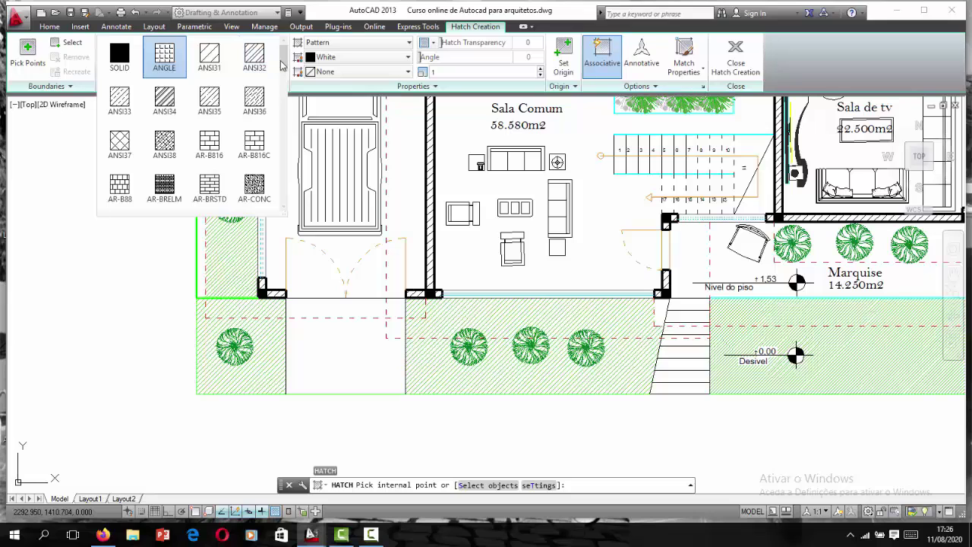
mouse_move(282, 65)
mouse_down()
mouse_move(289, 137)
mouse_move(291, 75)
mouse_up()
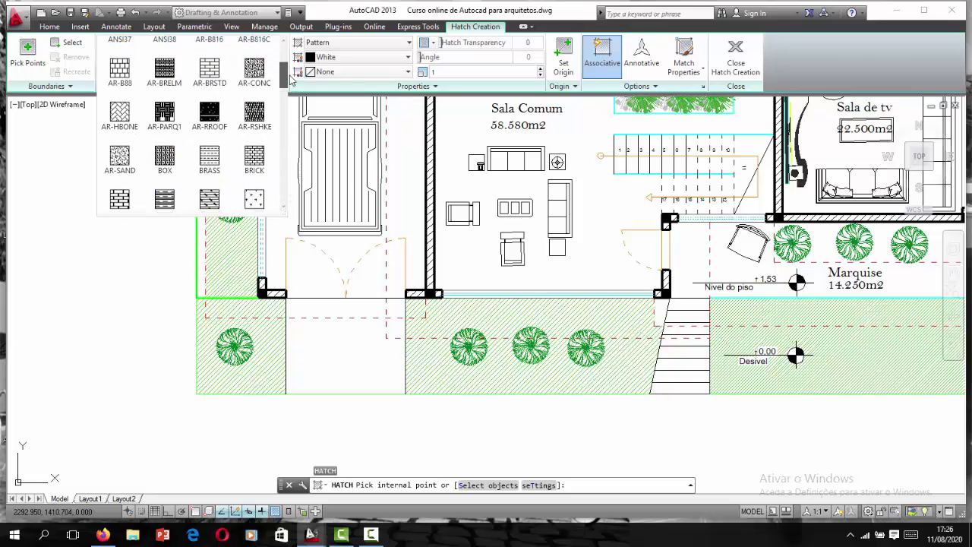
mouse_move(291, 76)
mouse_down()
mouse_move(293, 61)
mouse_move(292, 73)
mouse_up()
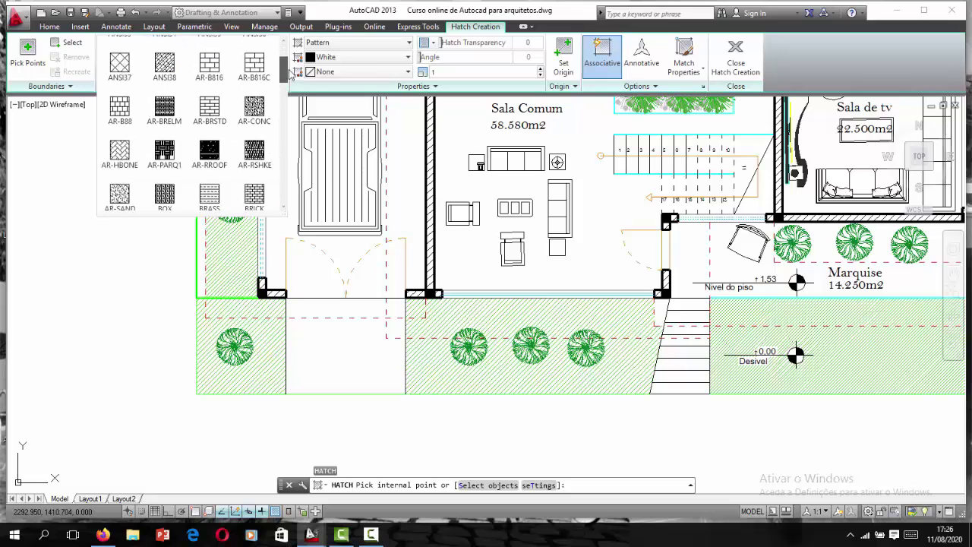
click(256, 110)
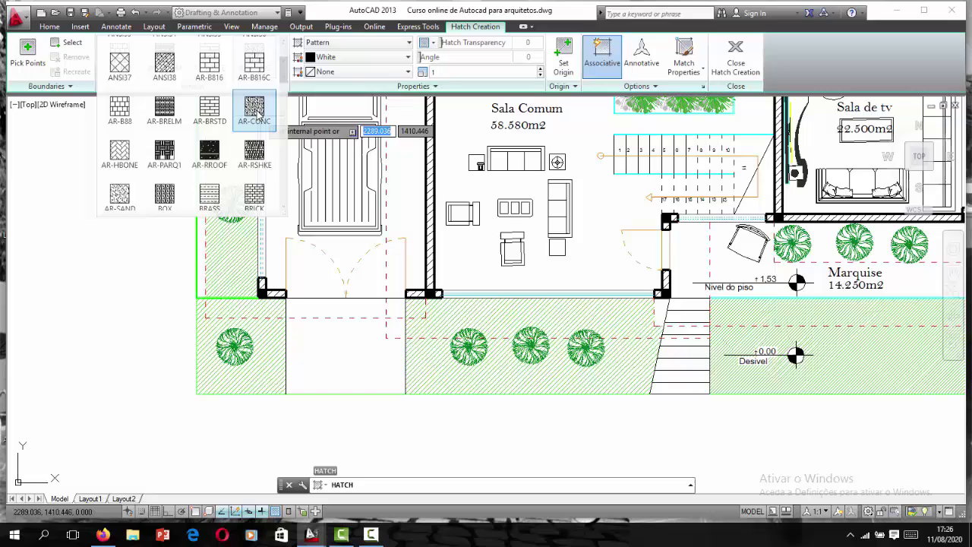
Step: Fill both driveway sections with AR-CONC and step the hatch scale down
click(324, 345)
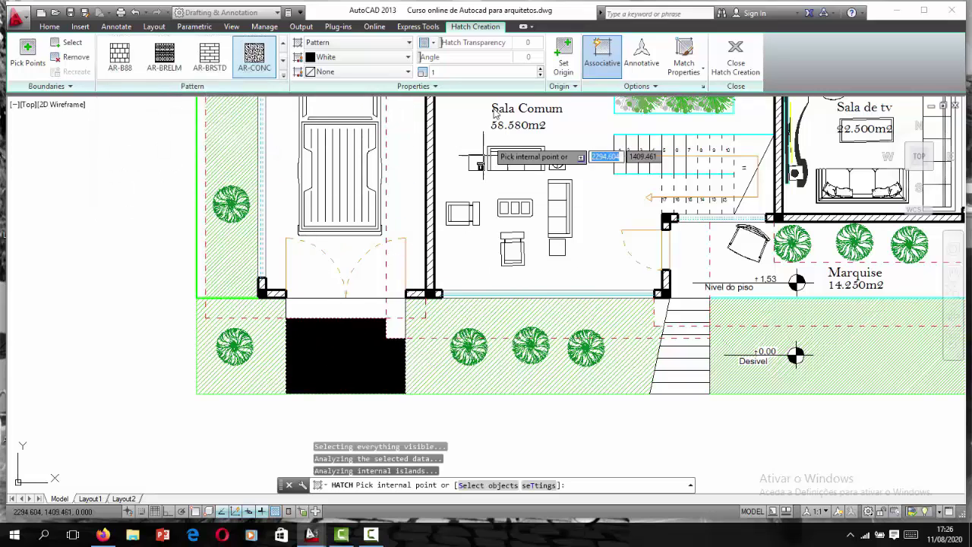
click(541, 71)
text(3.7)
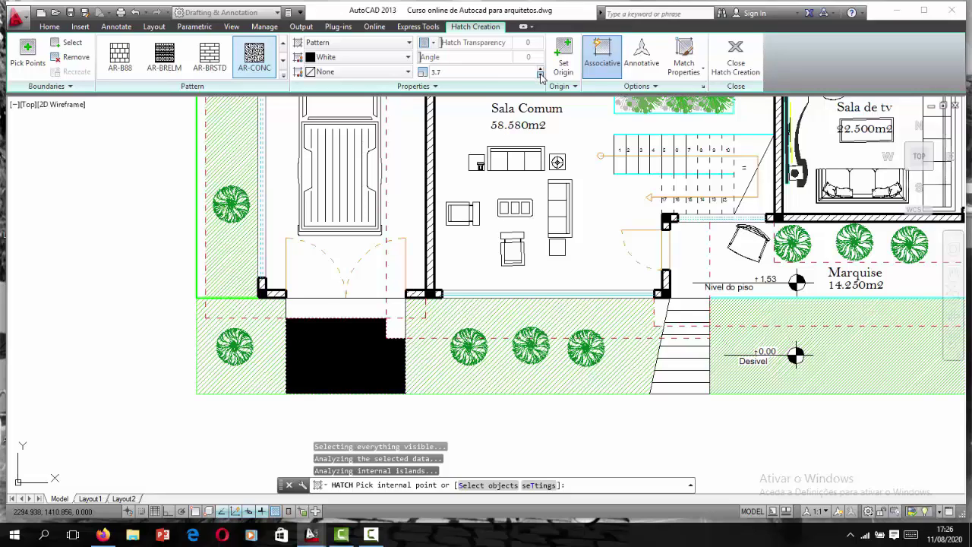
click(540, 75)
click(330, 312)
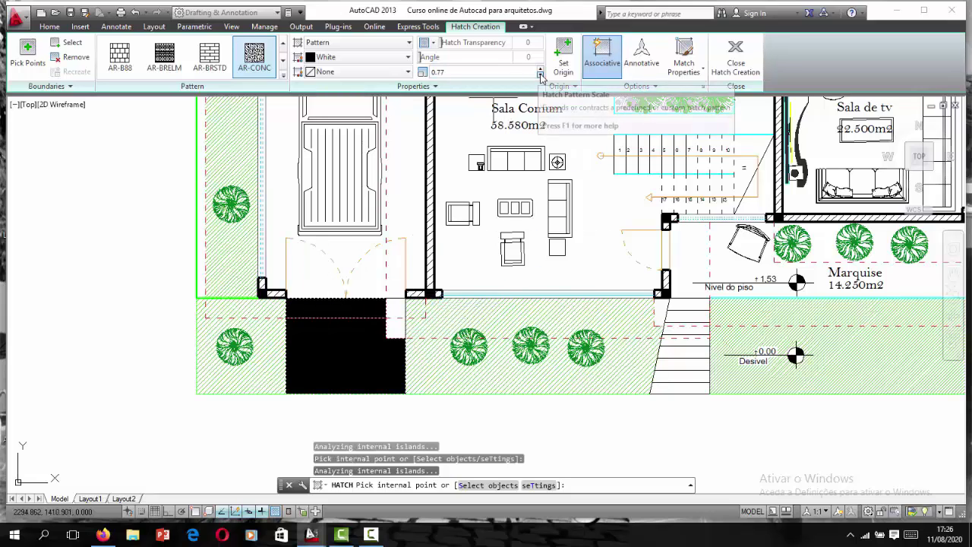
click(540, 76)
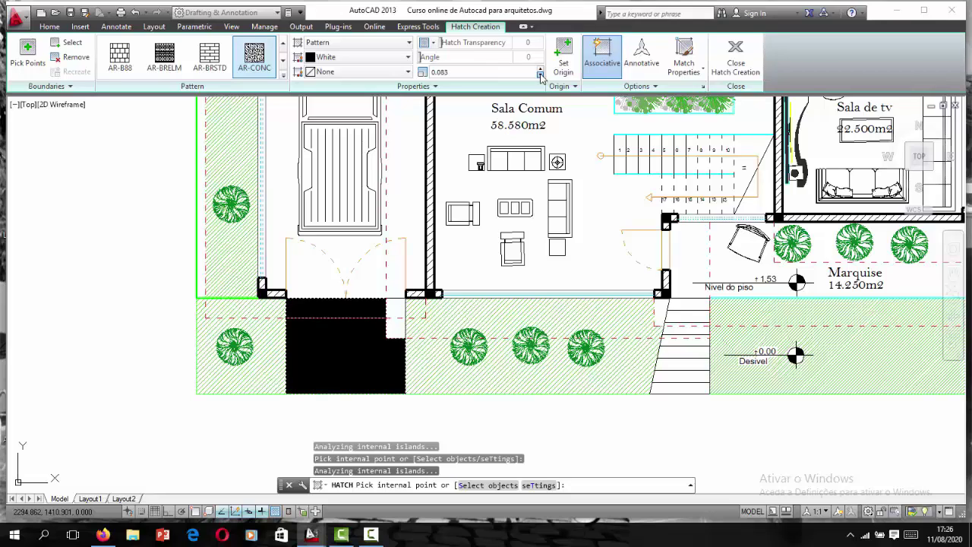
click(540, 75)
click(539, 76)
click(539, 76)
click(540, 76)
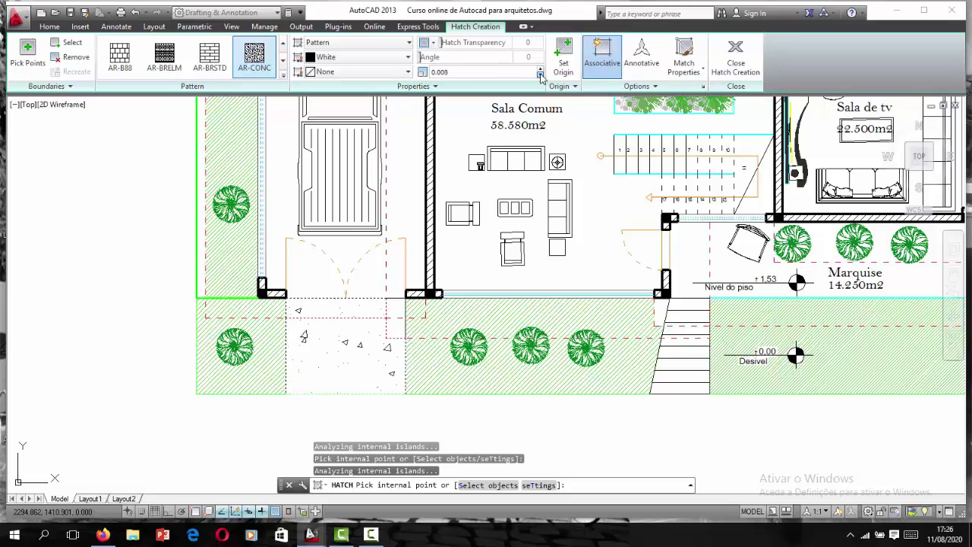
click(540, 76)
click(540, 76)
click(540, 76)
click(539, 76)
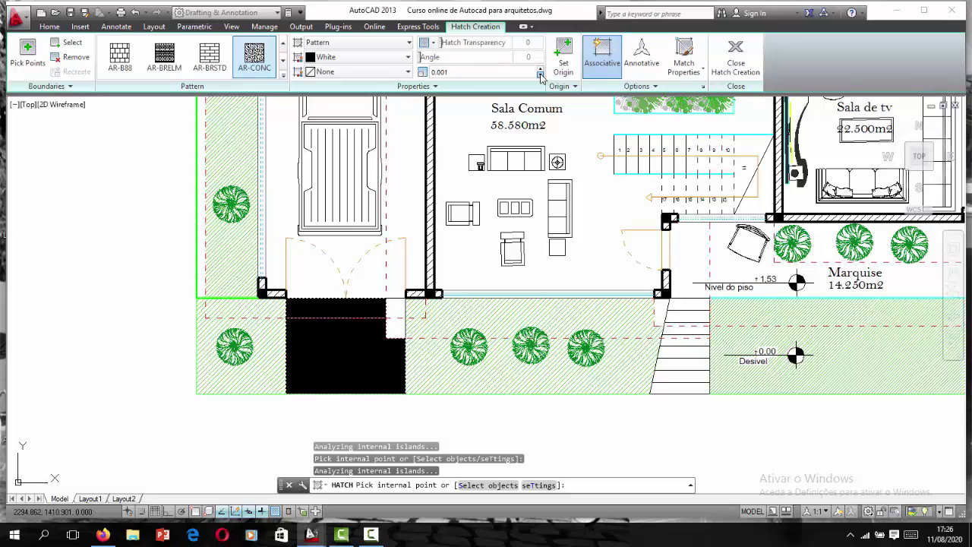
Step: Set the concrete hatch scale to 0.001 and finish the hatch
click(540, 70)
click(541, 70)
click(541, 70)
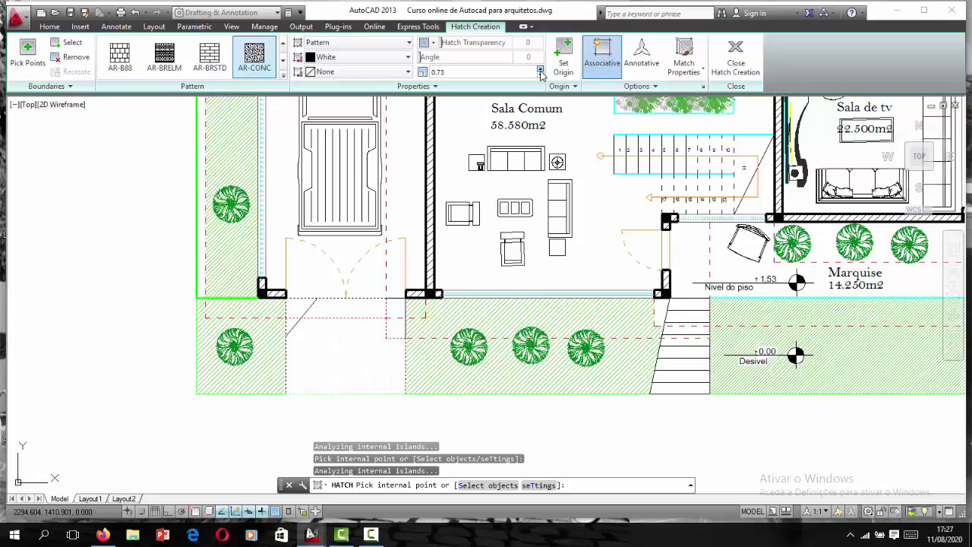
click(517, 71)
text(39)
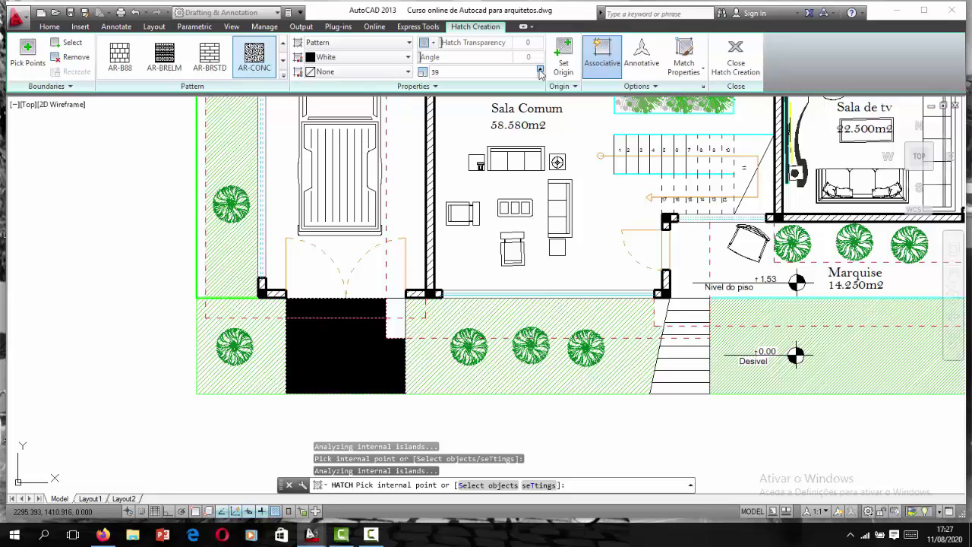
scroll(281, 329, up, 4)
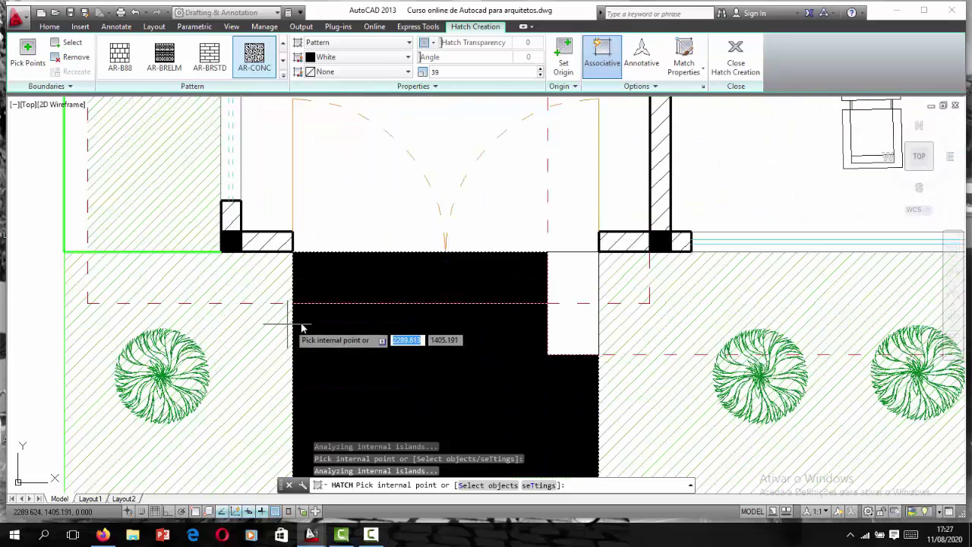
click(539, 75)
text(0.001)
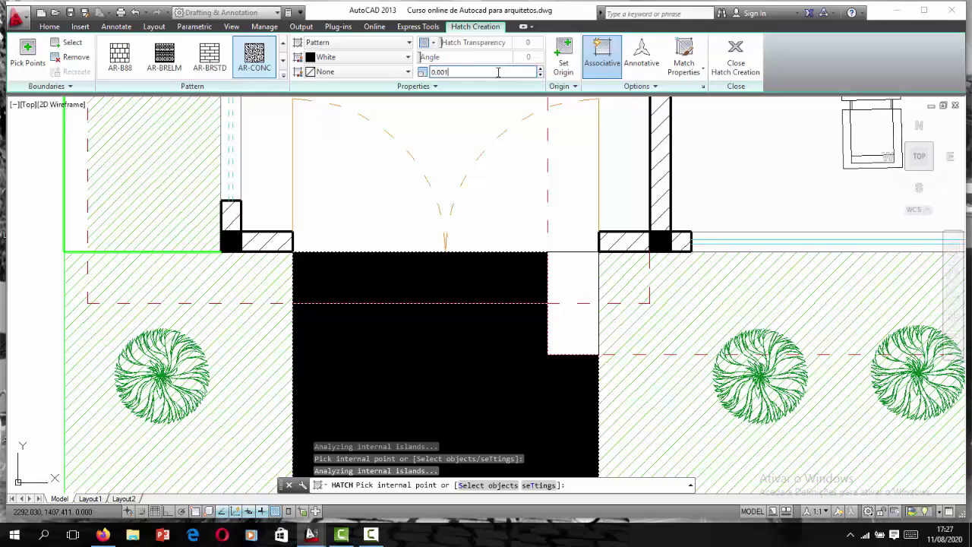
key(Return)
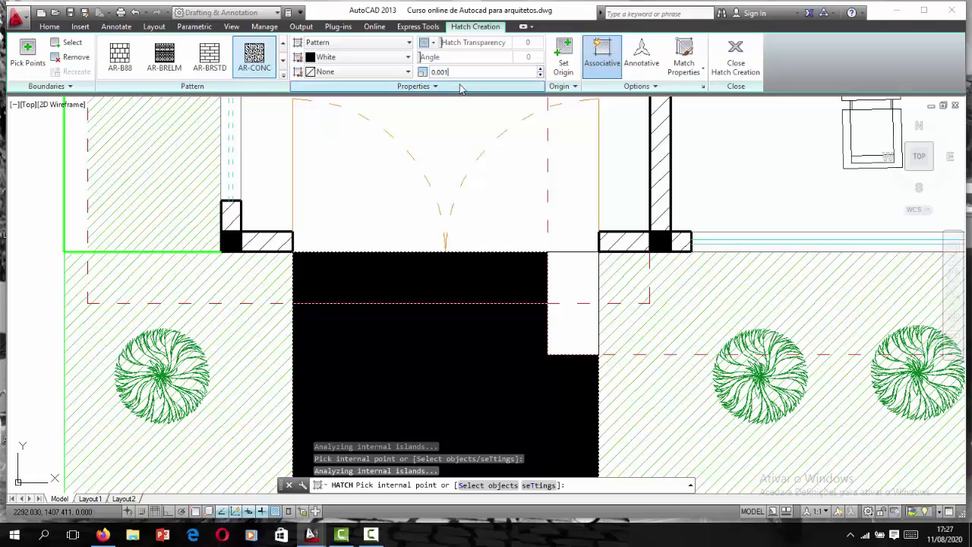
scroll(357, 240, down, 2)
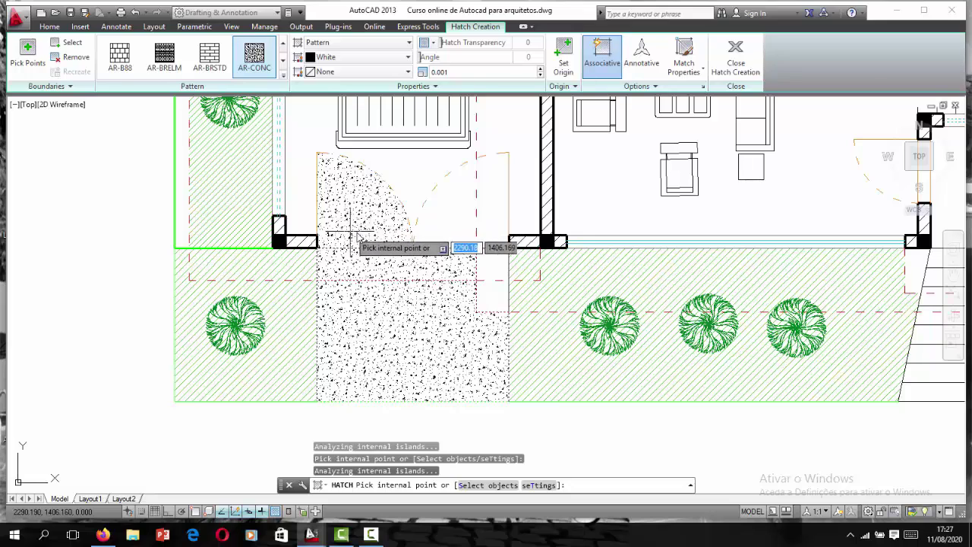
key(Escape)
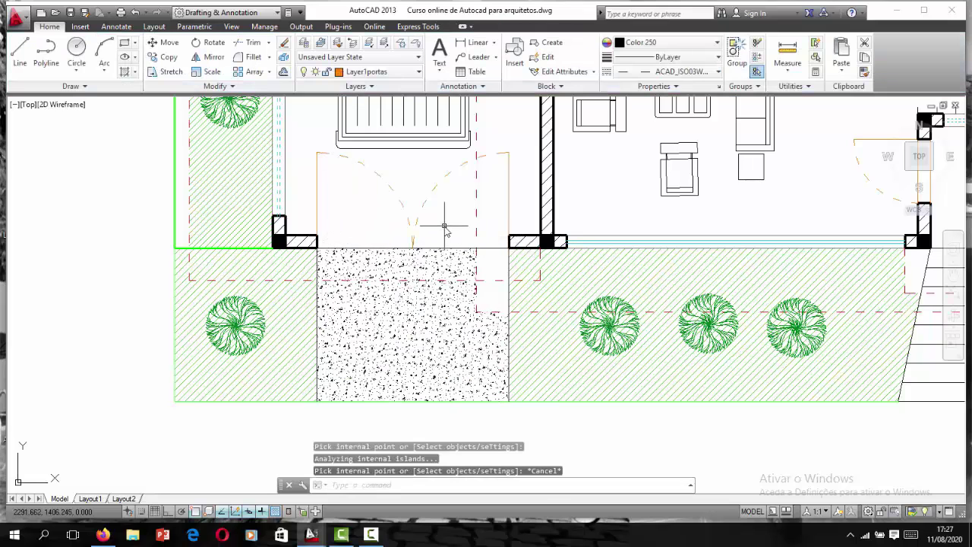
text(H)
Step: Hatch the narrow strip beside the driveway with the AR-CONC concrete pattern
key(BackSpace)
text(h)
key(Return)
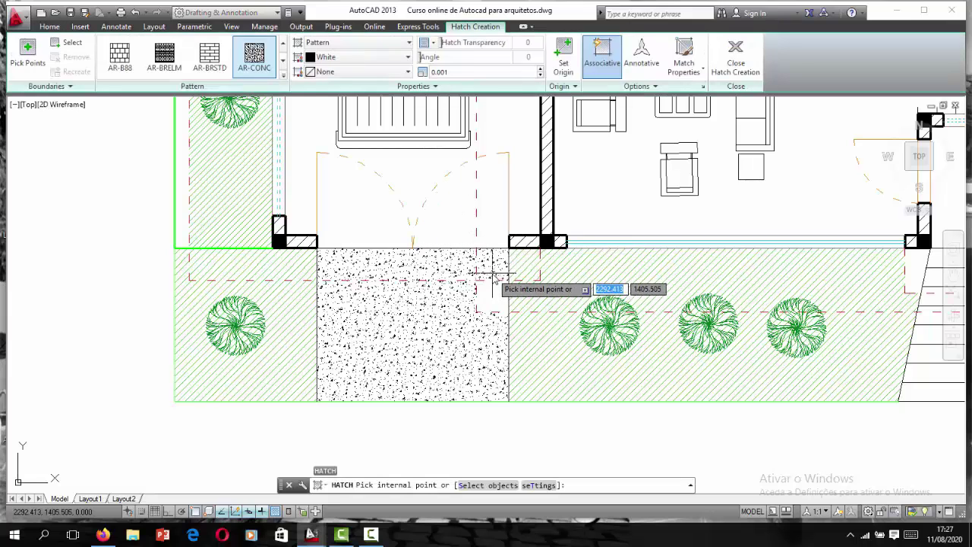
click(491, 275)
click(490, 302)
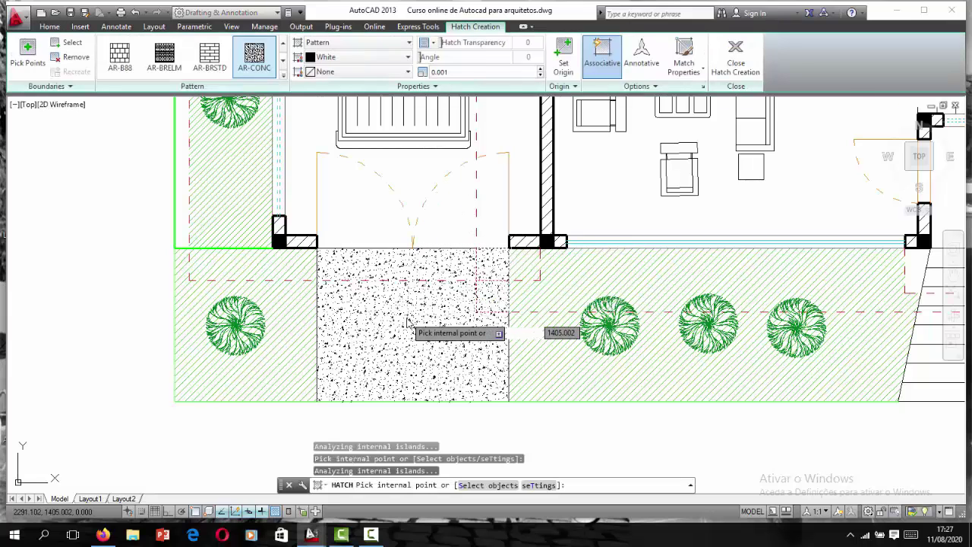
scroll(405, 321, down, 4)
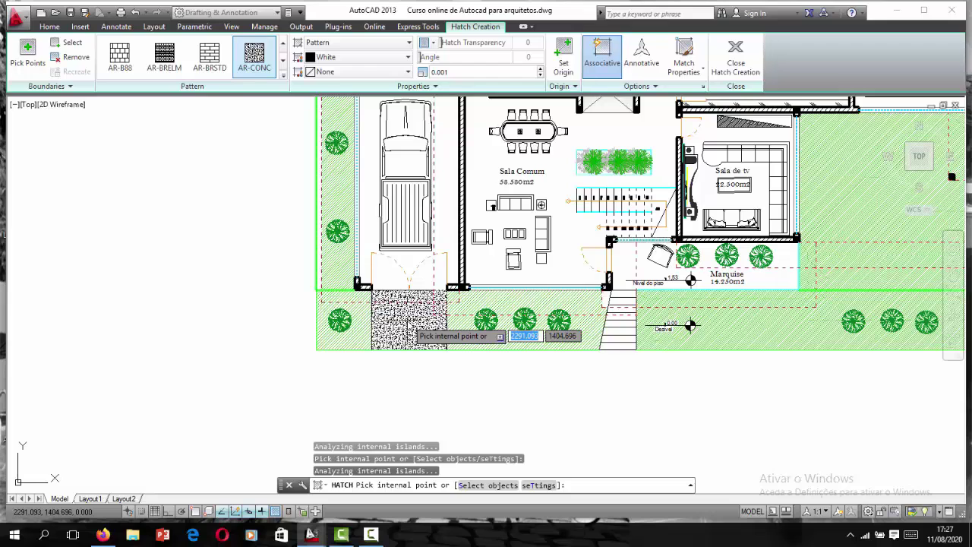
key(Escape)
Step: Save the drawing
scroll(427, 288, up, 3)
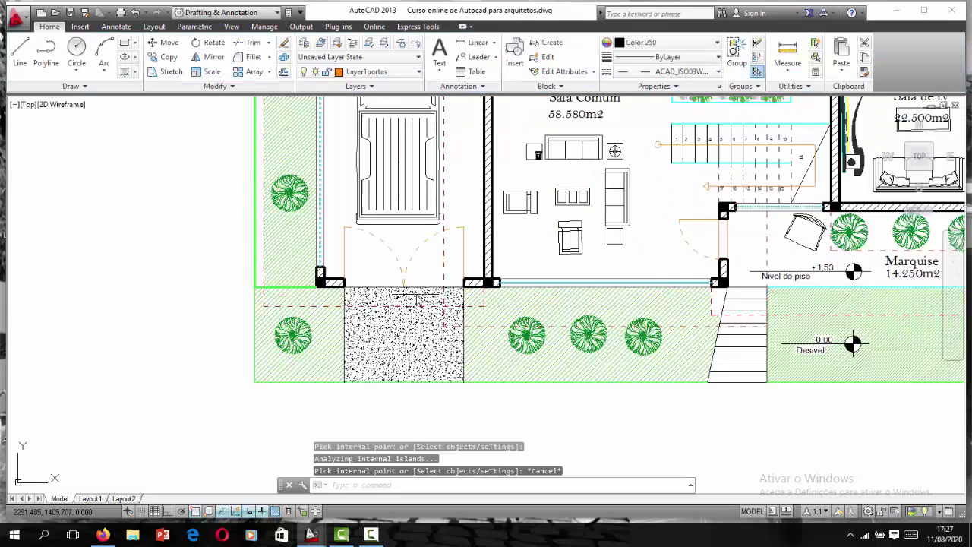
scroll(439, 279, up, 2)
scroll(436, 271, down, 2)
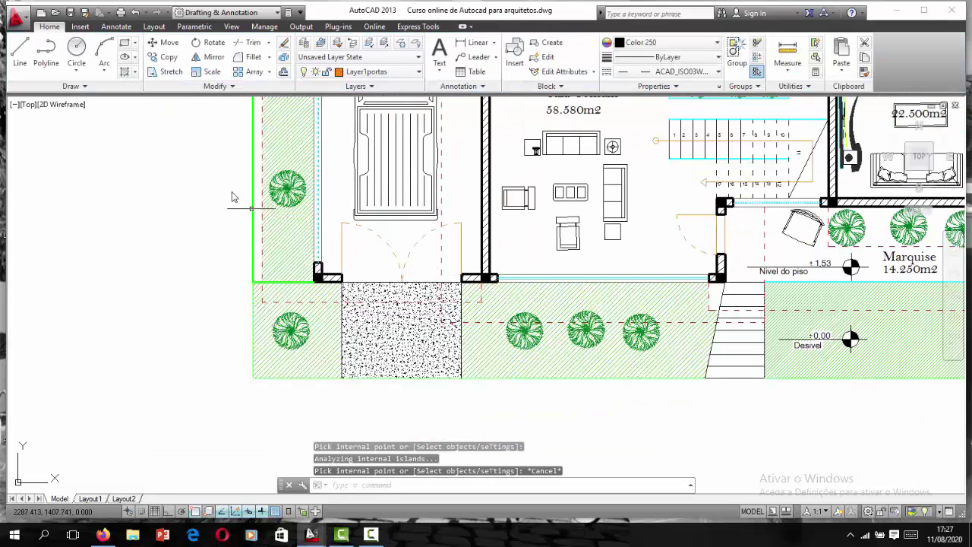
click(69, 13)
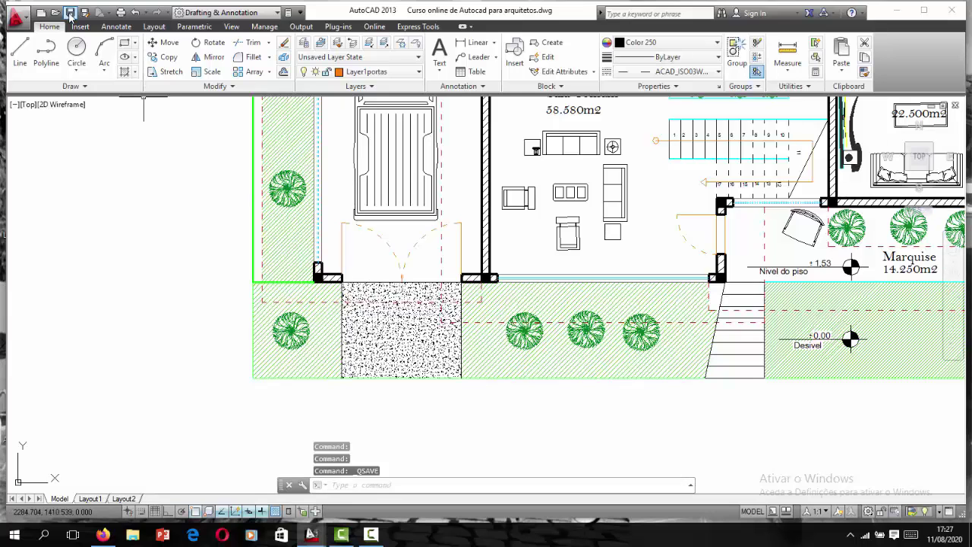
scroll(226, 288, down, 4)
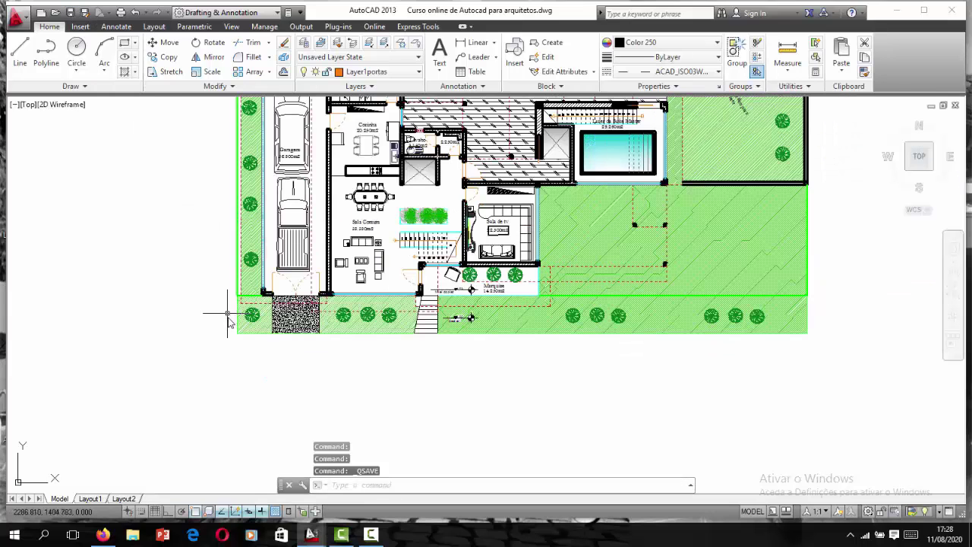
scroll(389, 335, up, 5)
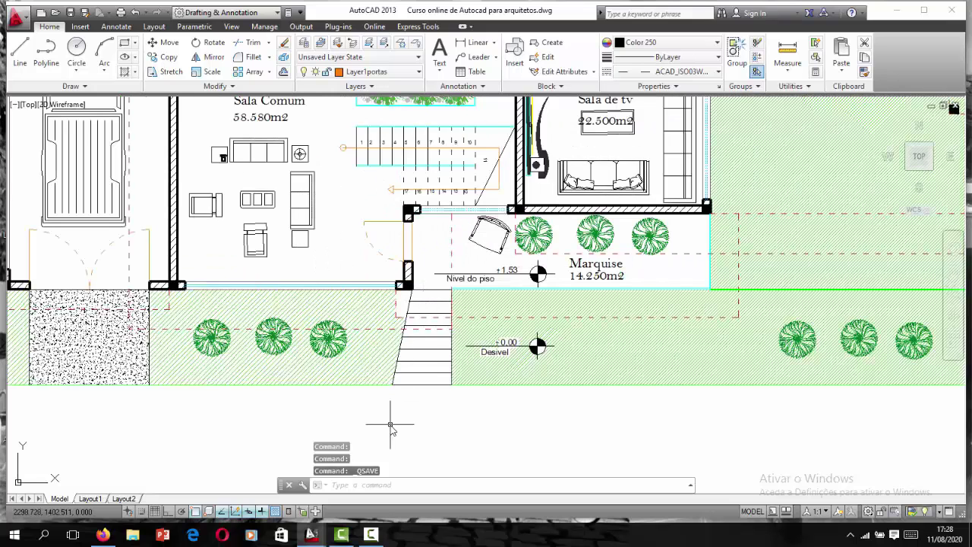
Step: Start another hatch with the H command
text(h)
key(Escape)
text(h)
key(Return)
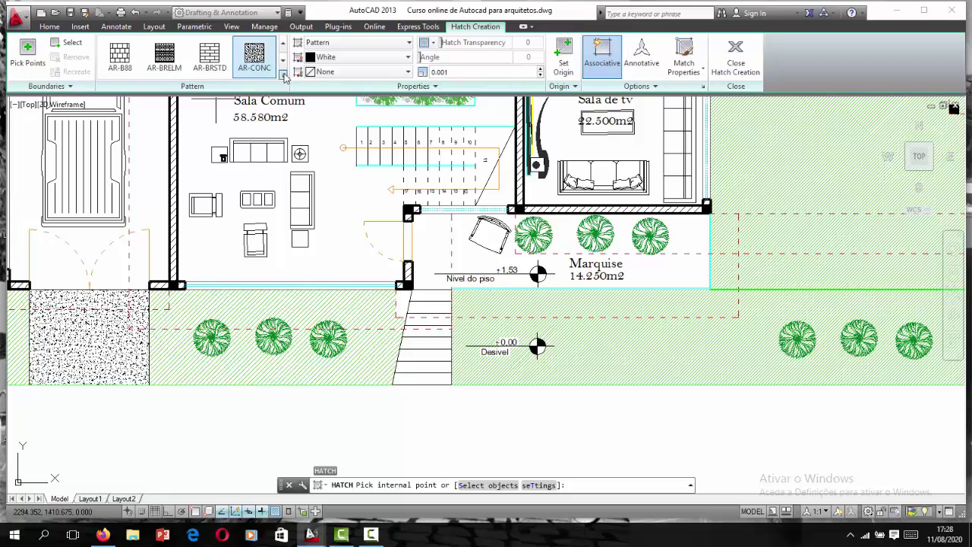
Step: Hatch the short wall beside the entrance stairs with ANSI31 at a scale of about 0.018
click(283, 77)
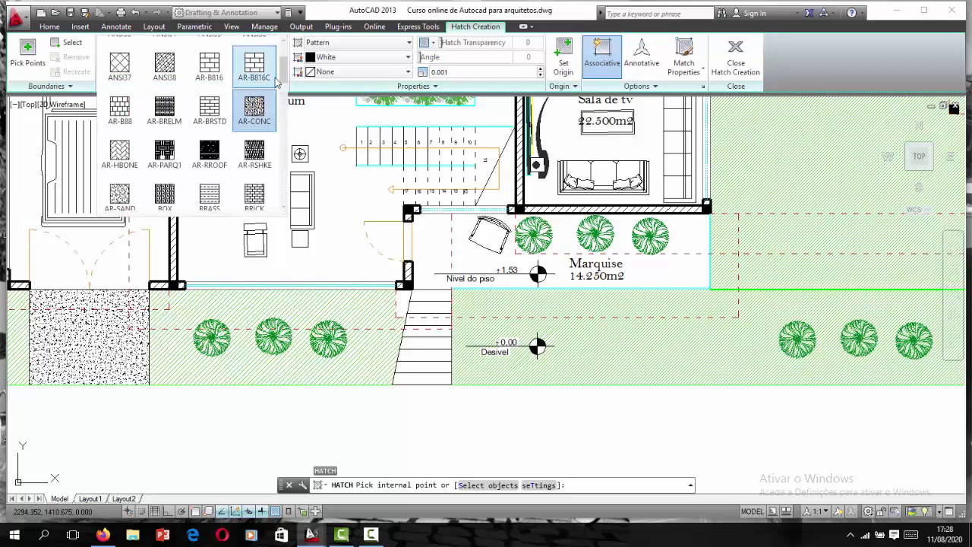
scroll(260, 84, up, 2)
click(209, 57)
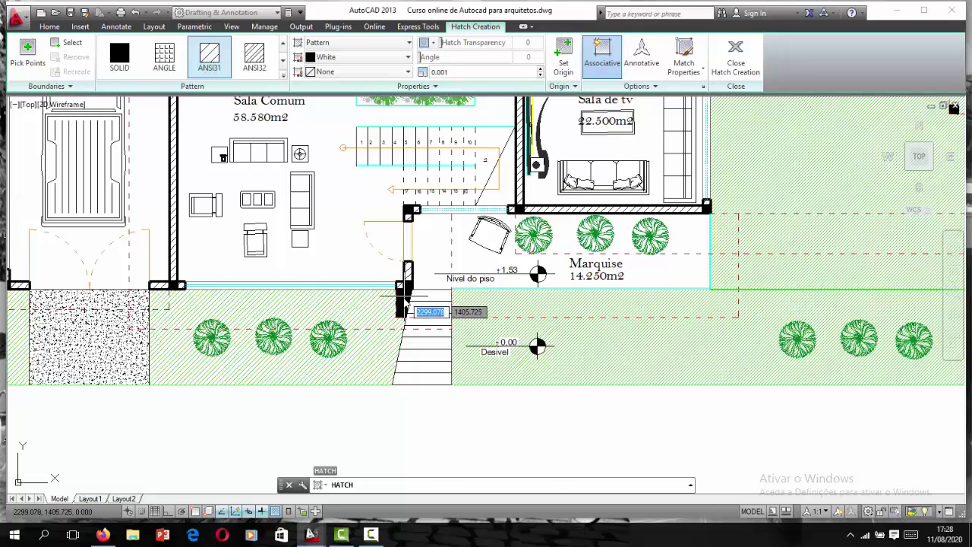
click(405, 304)
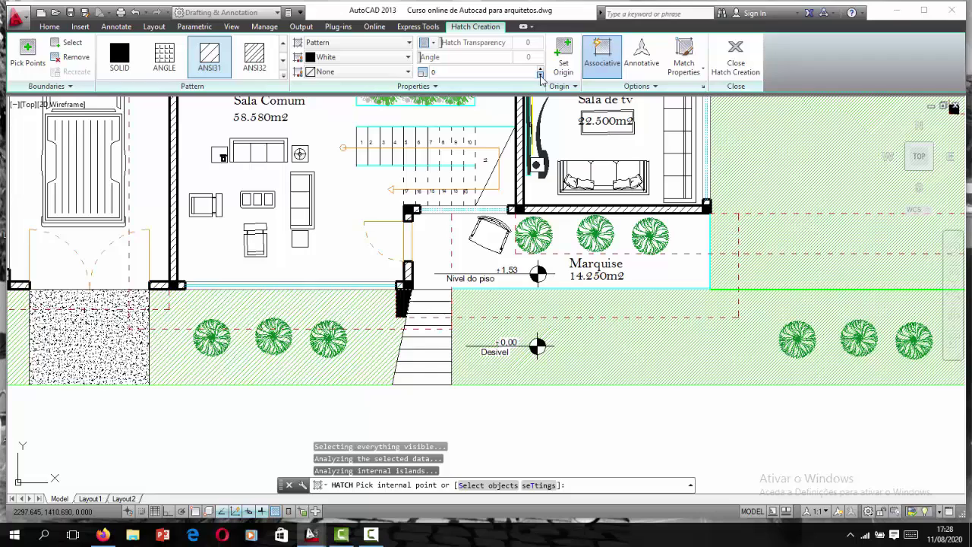
click(540, 69)
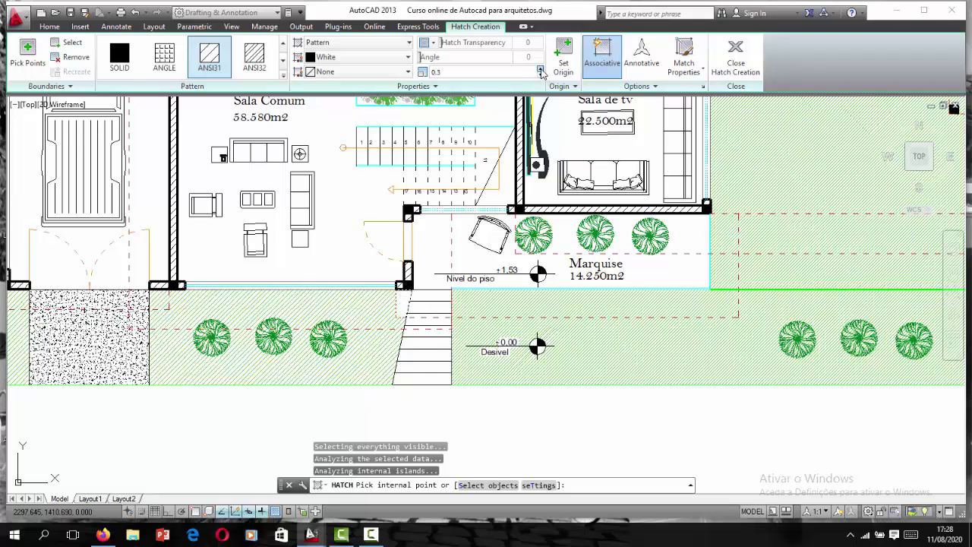
click(540, 69)
click(540, 69)
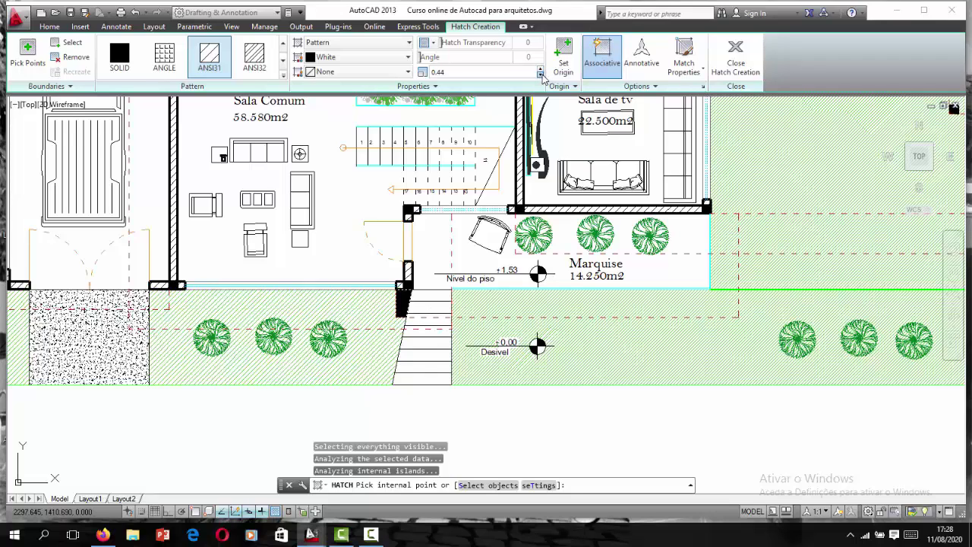
click(541, 75)
click(541, 75)
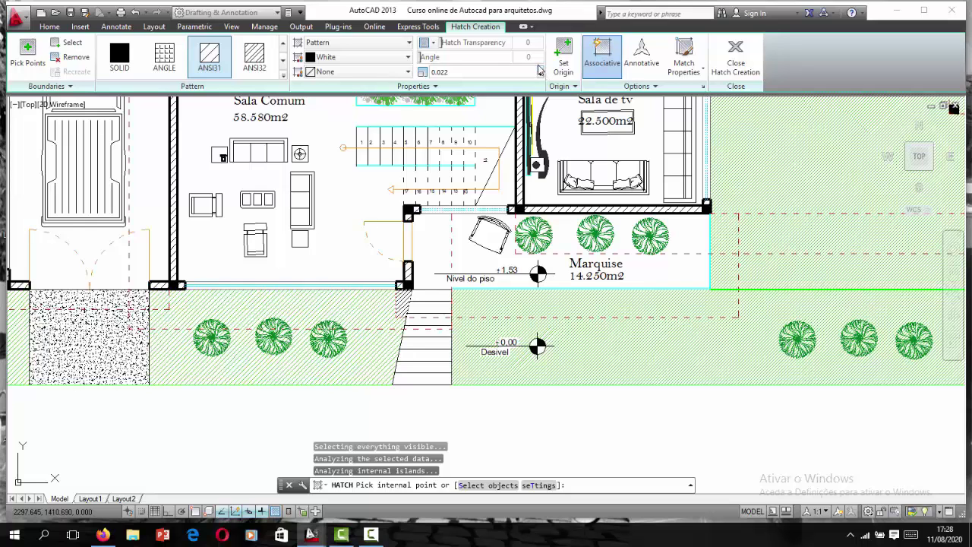
Step: Recolour the ANSI31 hatch beside the entrance stairs to green 45,179,0
key(Escape)
scroll(405, 300, up, 2)
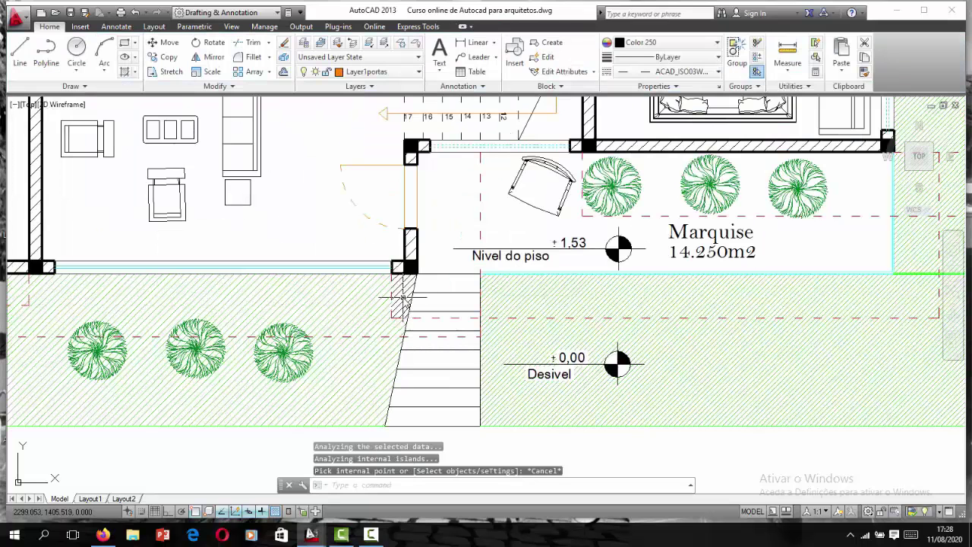
click(404, 295)
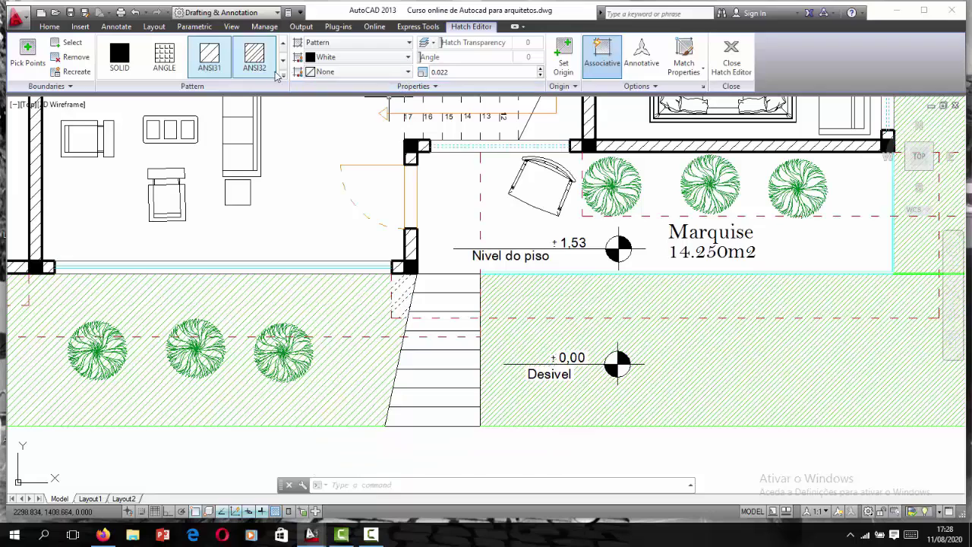
click(357, 57)
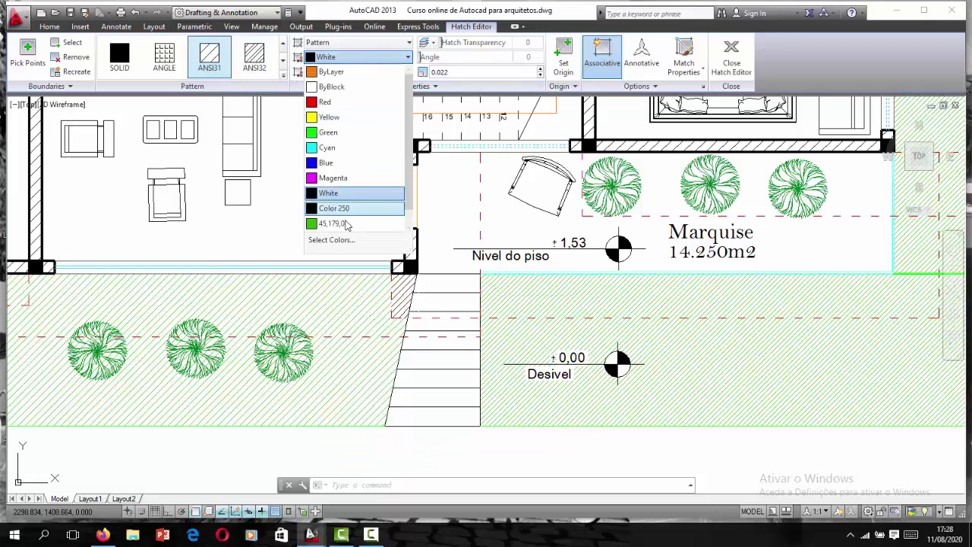
click(346, 223)
key(Escape)
Step: Zoom out to the whole site plan, then zoom in on the upper-floor Banheiro and Closet rooms
scroll(456, 353, down, 2)
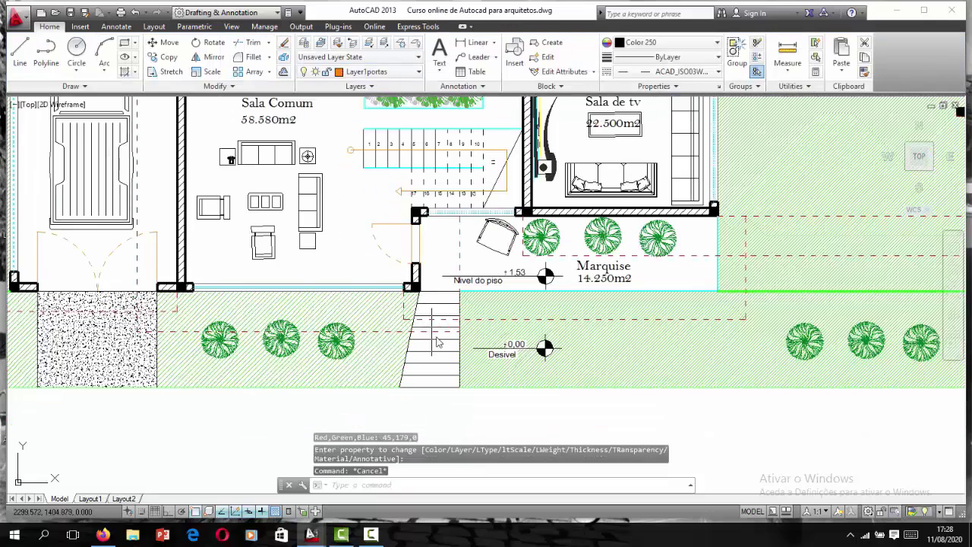
scroll(458, 357, down, 1)
scroll(507, 346, down, 1)
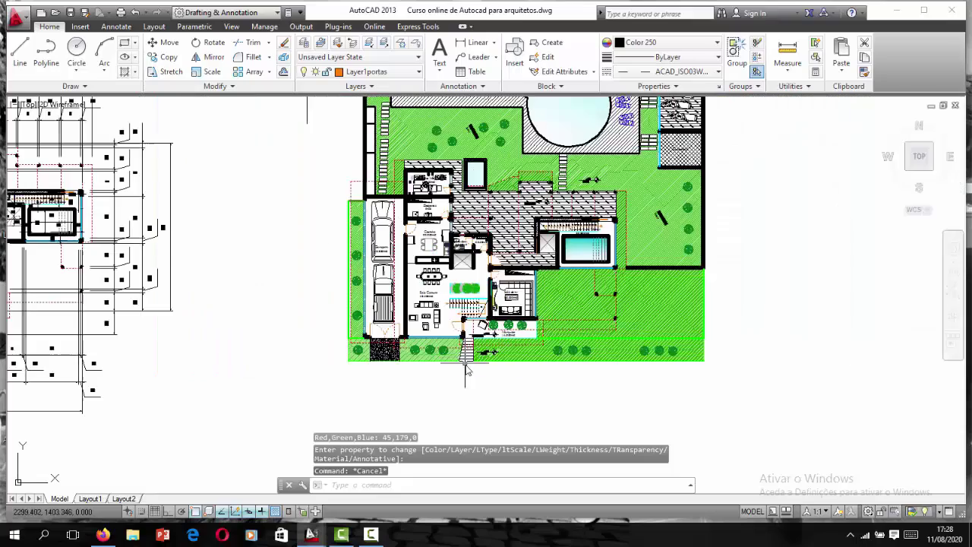
scroll(486, 345, down, 1)
scroll(536, 280, up, 4)
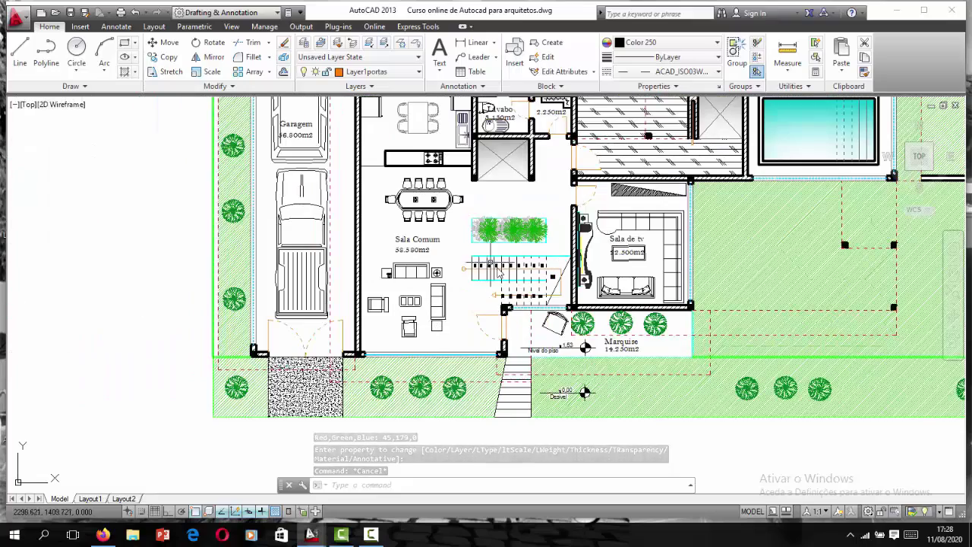
scroll(501, 334, down, 2)
scroll(532, 201, up, 2)
scroll(535, 227, down, 2)
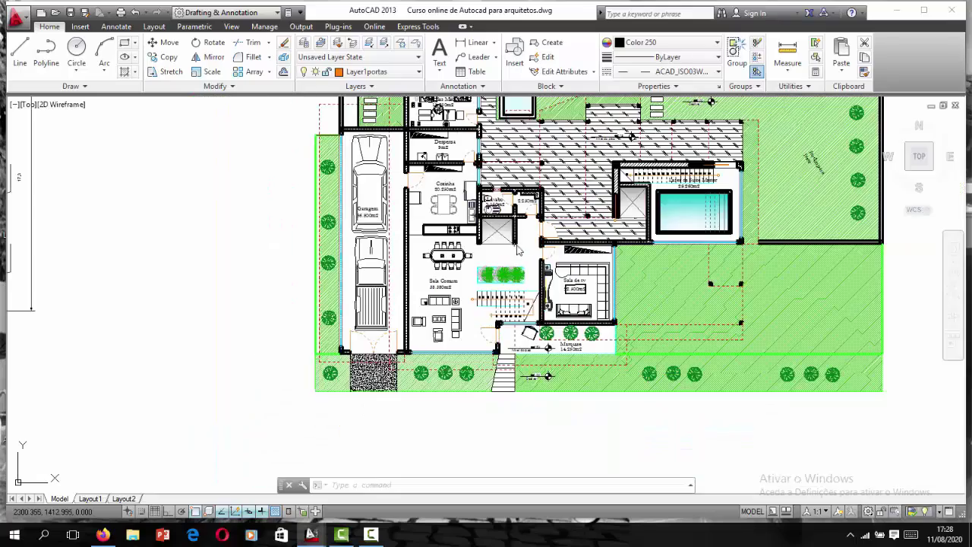
scroll(600, 265, up, 1)
scroll(577, 288, down, 2)
scroll(547, 303, up, 2)
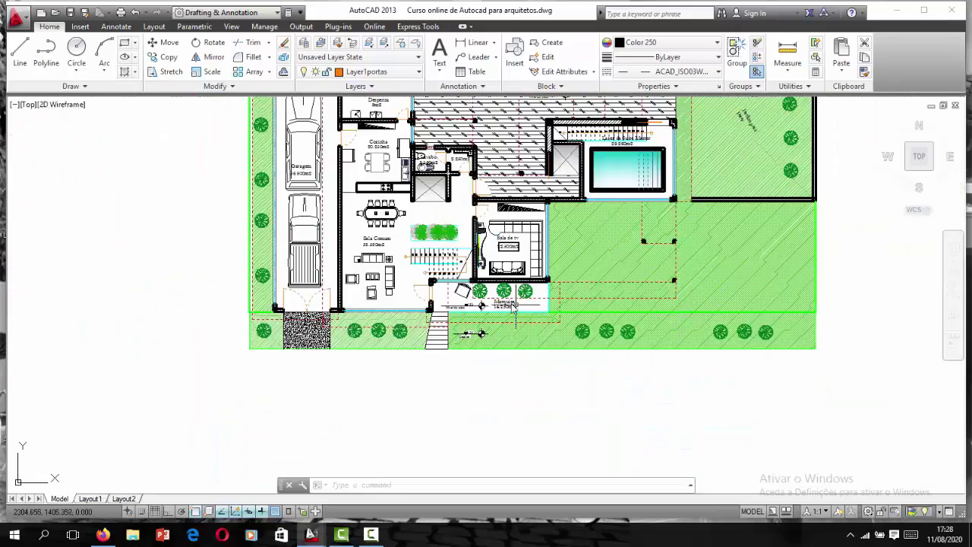
scroll(519, 314, up, 2)
scroll(519, 313, down, 2)
scroll(539, 251, down, 2)
scroll(564, 209, up, 2)
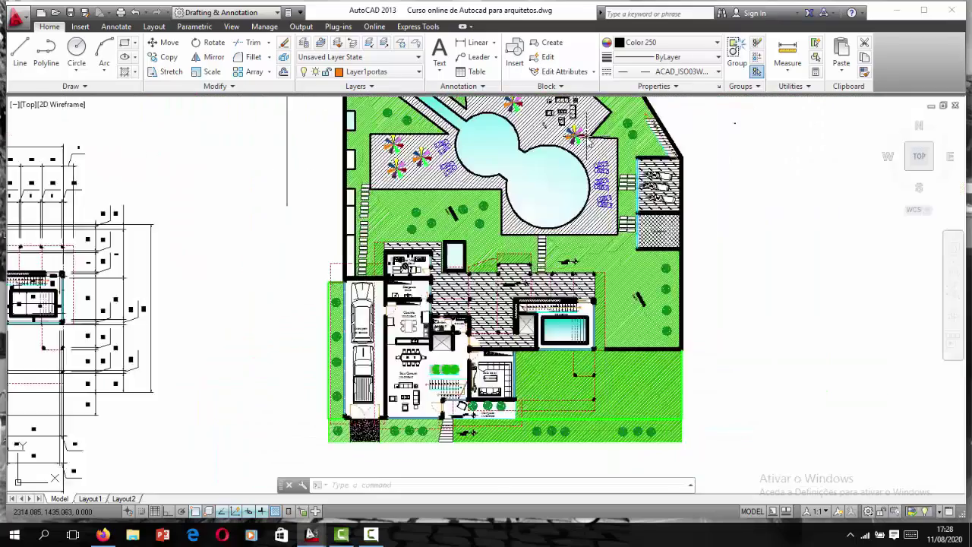
scroll(563, 209, up, 2)
scroll(512, 239, down, 3)
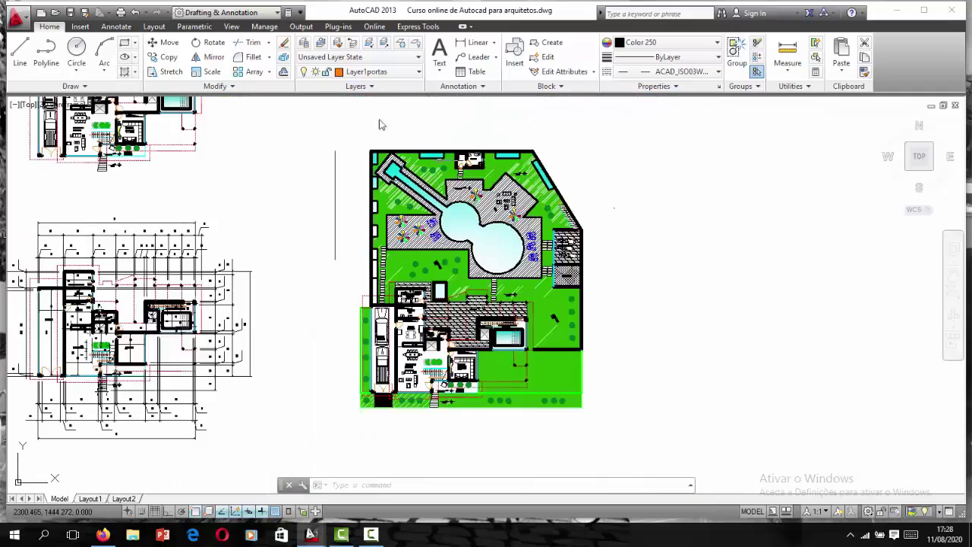
scroll(410, 137, up, 1)
scroll(455, 148, up, 2)
scroll(516, 156, up, 2)
scroll(525, 158, down, 1)
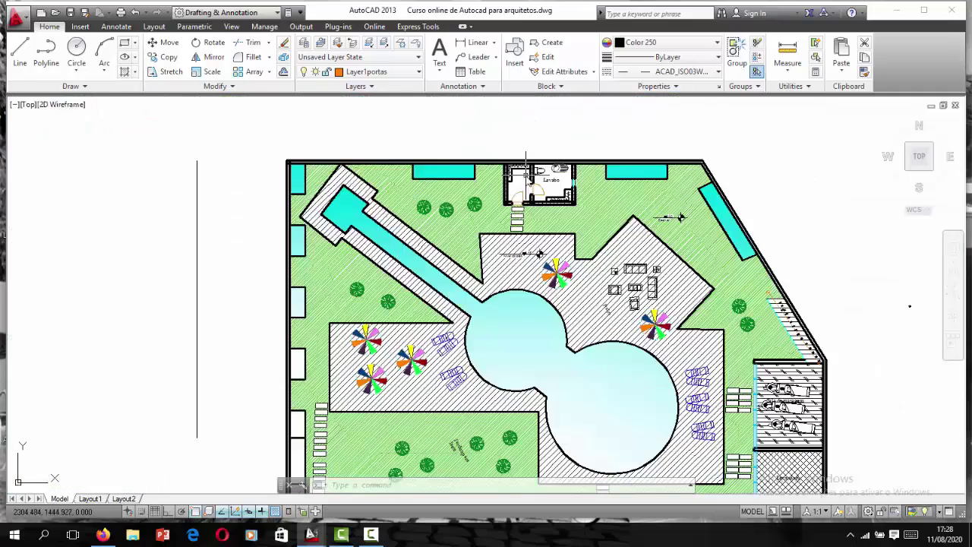
scroll(526, 158, down, 1)
scroll(517, 163, up, 3)
scroll(501, 171, up, 2)
scroll(493, 176, down, 1)
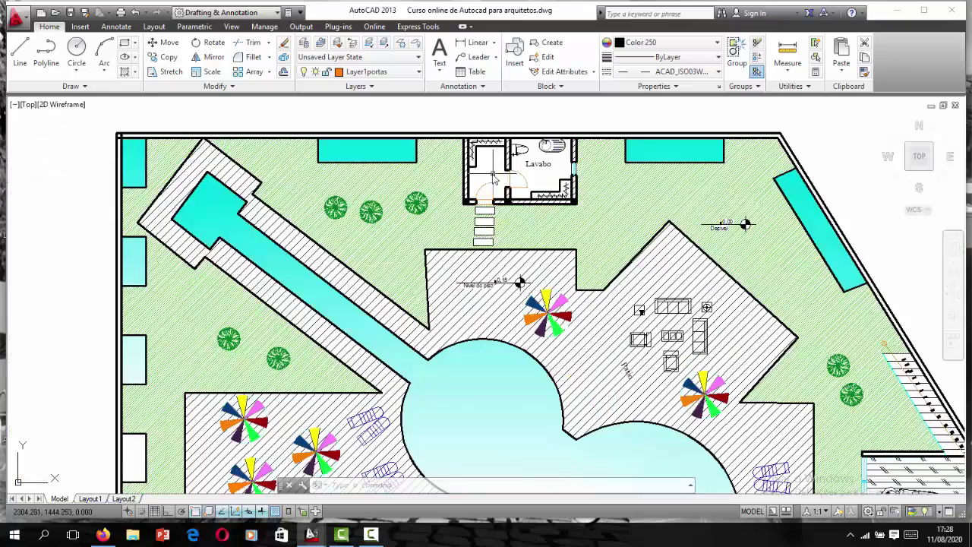
scroll(494, 177, down, 3)
scroll(429, 323, up, 2)
scroll(455, 318, down, 2)
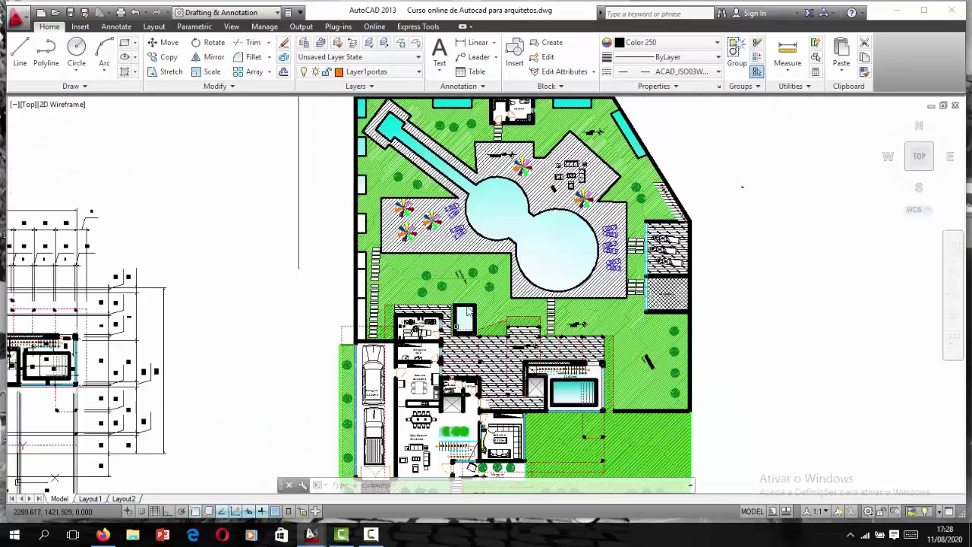
scroll(425, 313, down, 3)
scroll(373, 319, up, 3)
scroll(319, 228, up, 1)
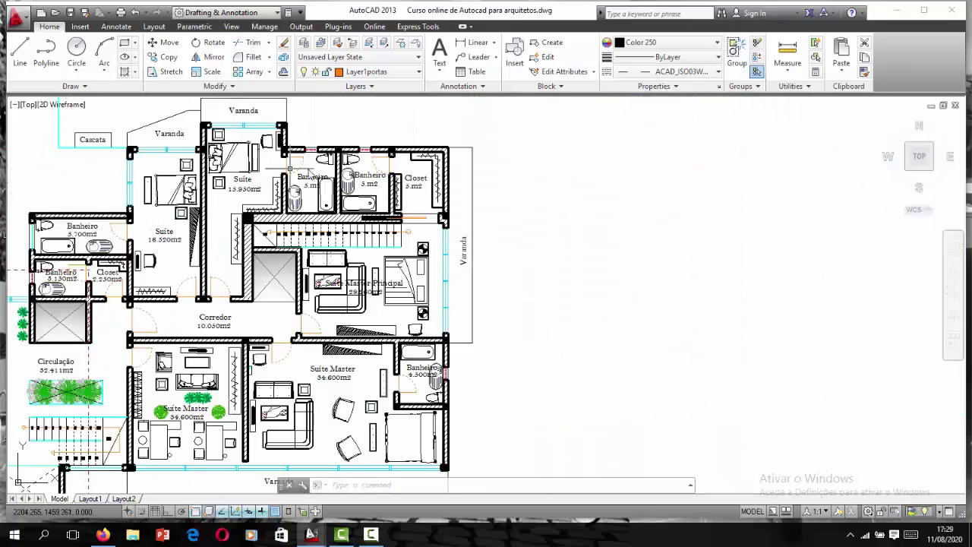
scroll(322, 170, up, 2)
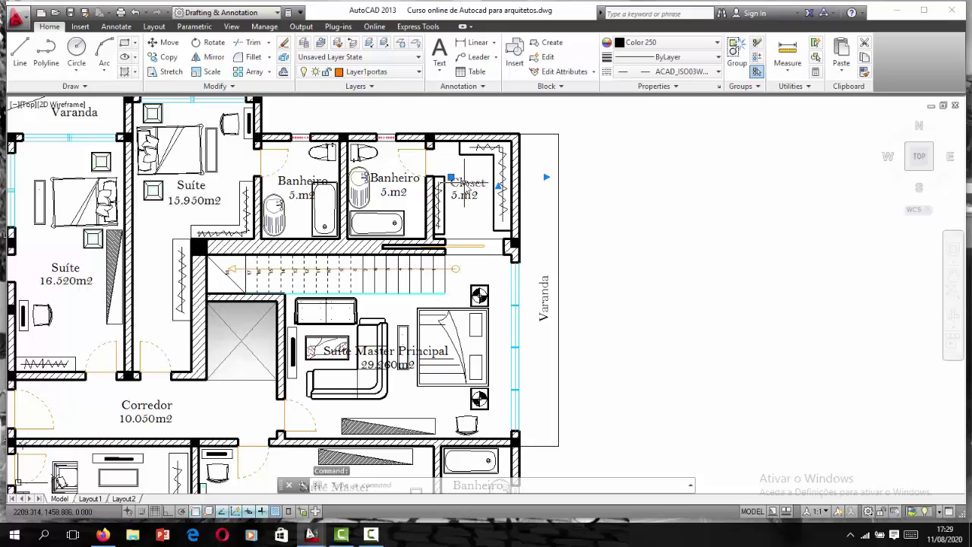
Step: Copy the upper floor's Closet label and zoom to the pool-side Lavabo
key(ctrl+c)
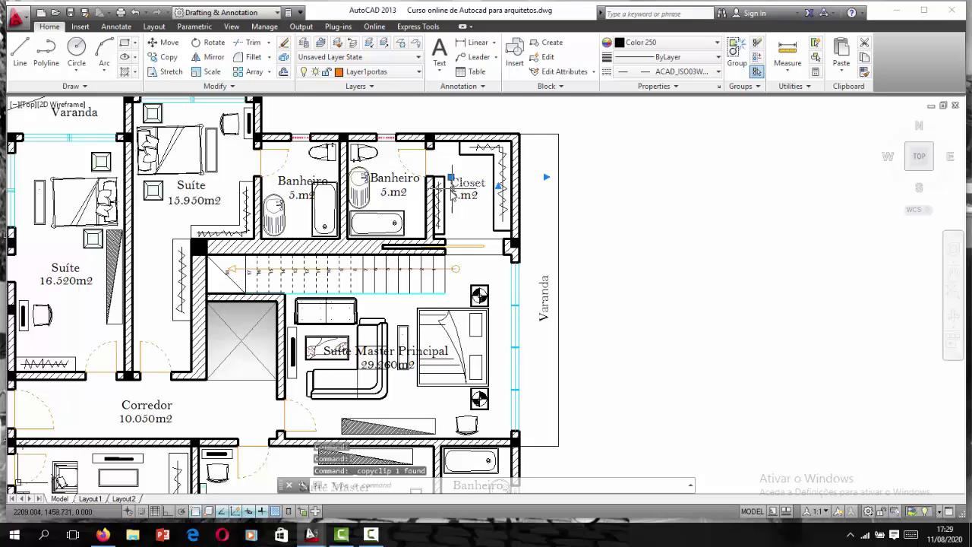
scroll(466, 187, down, 3)
scroll(531, 250, down, 3)
scroll(575, 282, up, 4)
scroll(583, 215, up, 3)
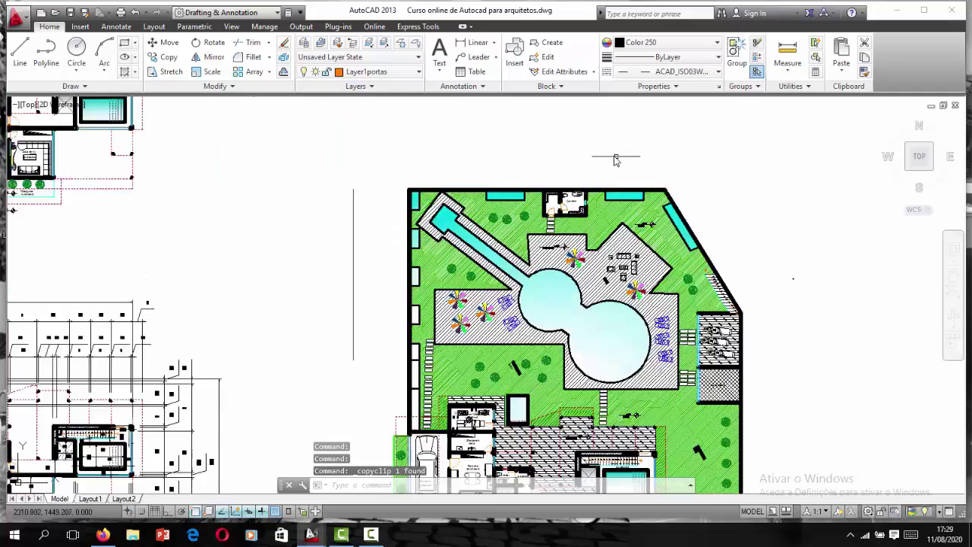
scroll(565, 245, up, 3)
scroll(585, 142, up, 3)
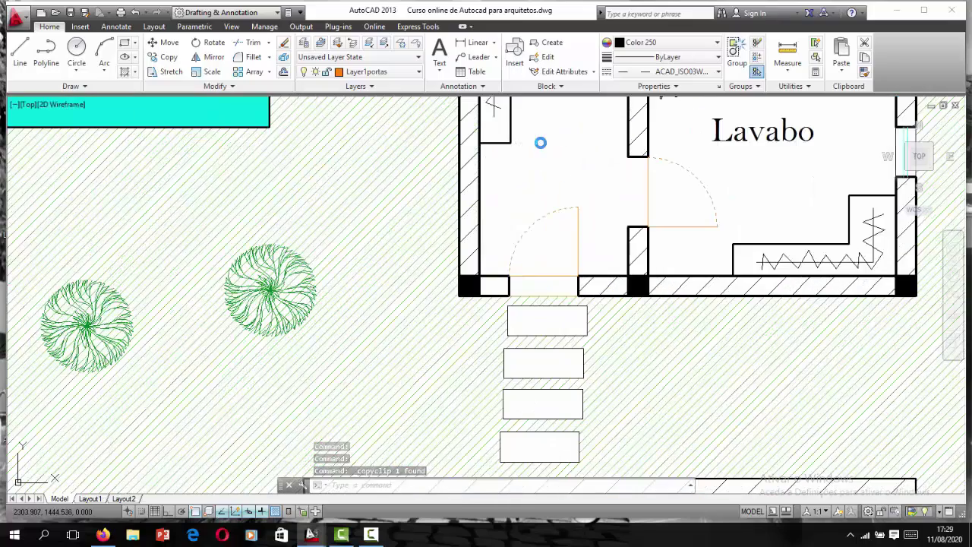
Step: Paste the Closet label into the small room beside the Lavabo
key(ctrl+v)
scroll(524, 152, down, 2)
scroll(507, 163, up, 2)
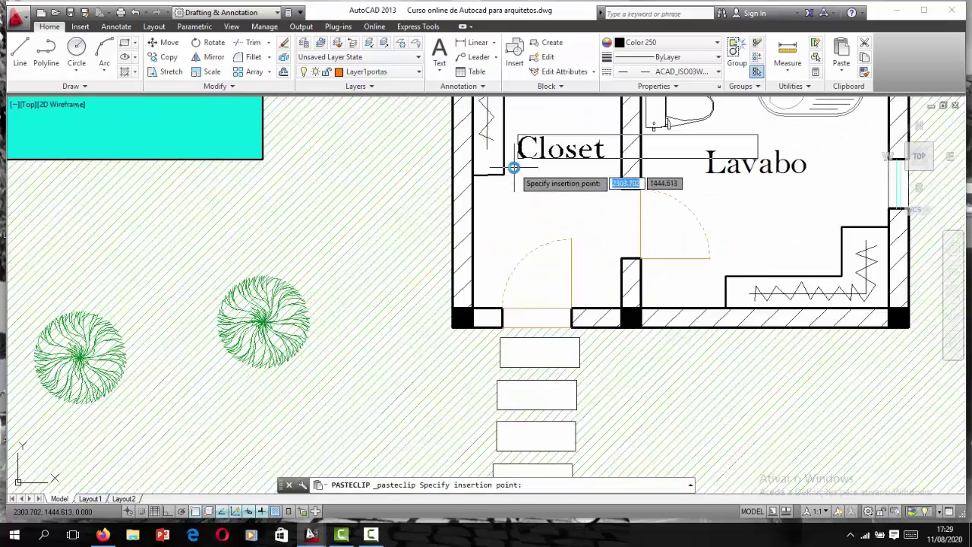
click(512, 166)
scroll(516, 223, down, 5)
scroll(515, 222, up, 4)
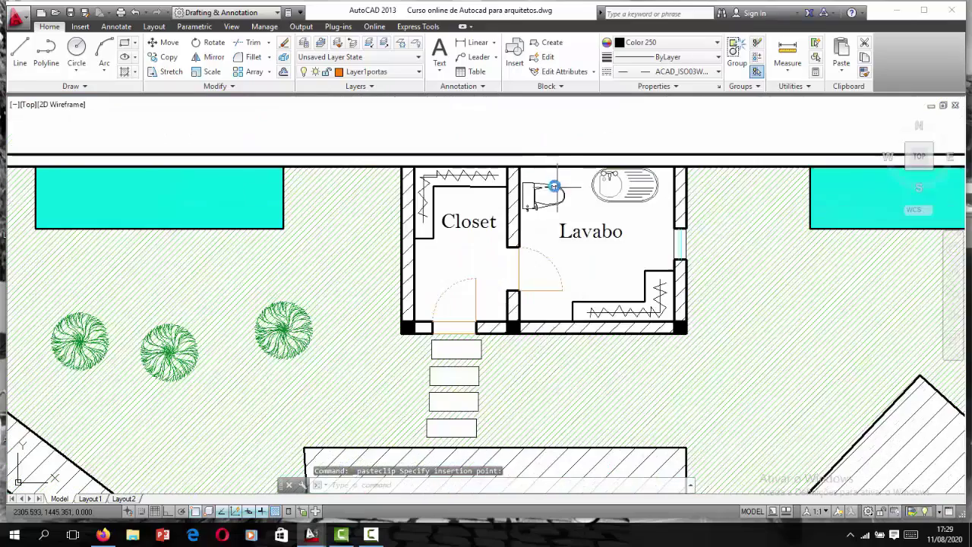
scroll(553, 191, down, 6)
scroll(511, 184, up, 4)
scroll(516, 206, up, 4)
scroll(486, 173, down, 5)
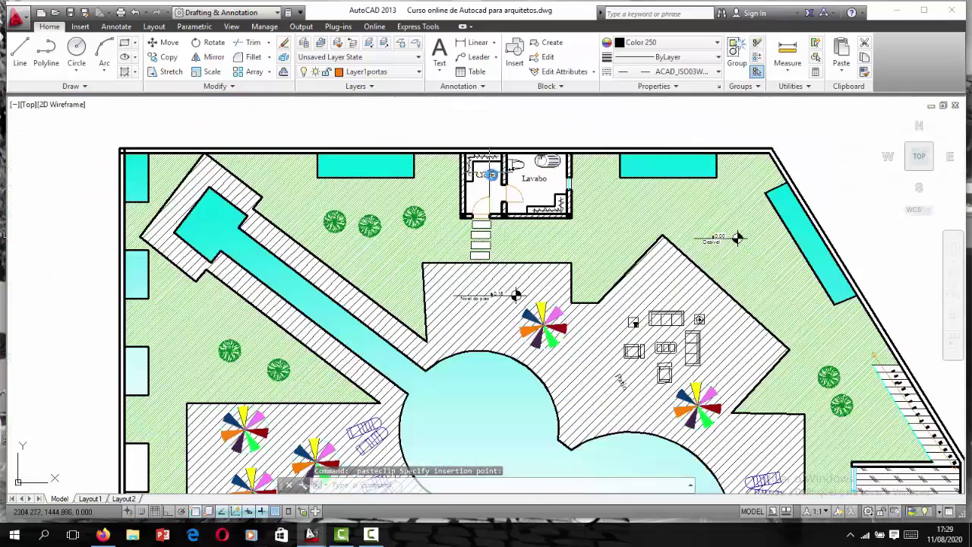
scroll(542, 167, up, 3)
scroll(555, 213, down, 2)
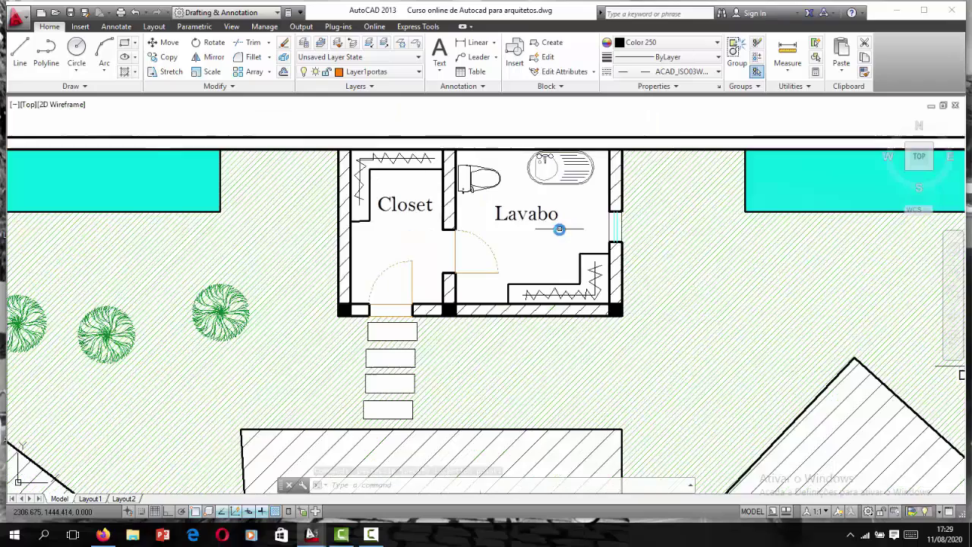
scroll(611, 225, up, 4)
scroll(619, 221, up, 2)
Step: Put the two cyan window lines at the right wall on layer eixos with ByLayer colour
click(633, 205)
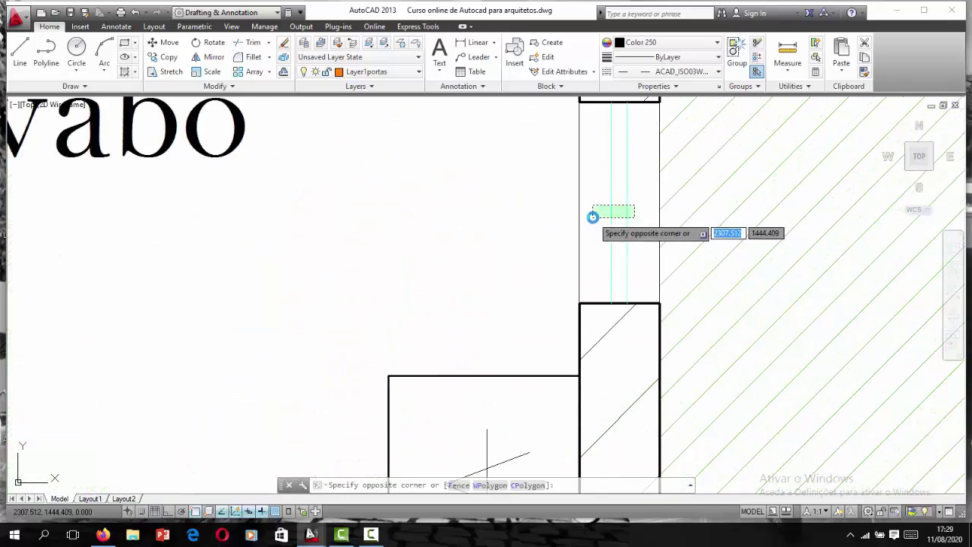
click(590, 215)
click(621, 45)
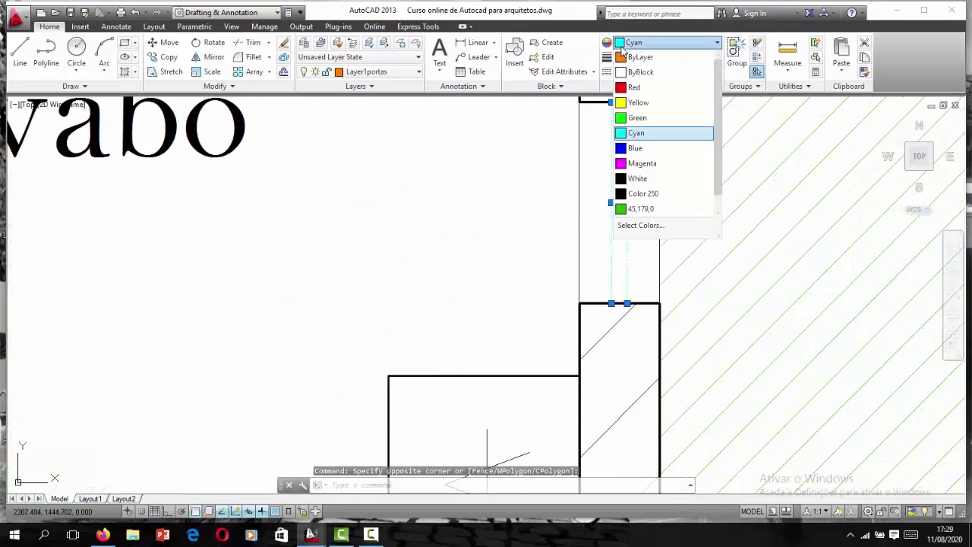
click(621, 46)
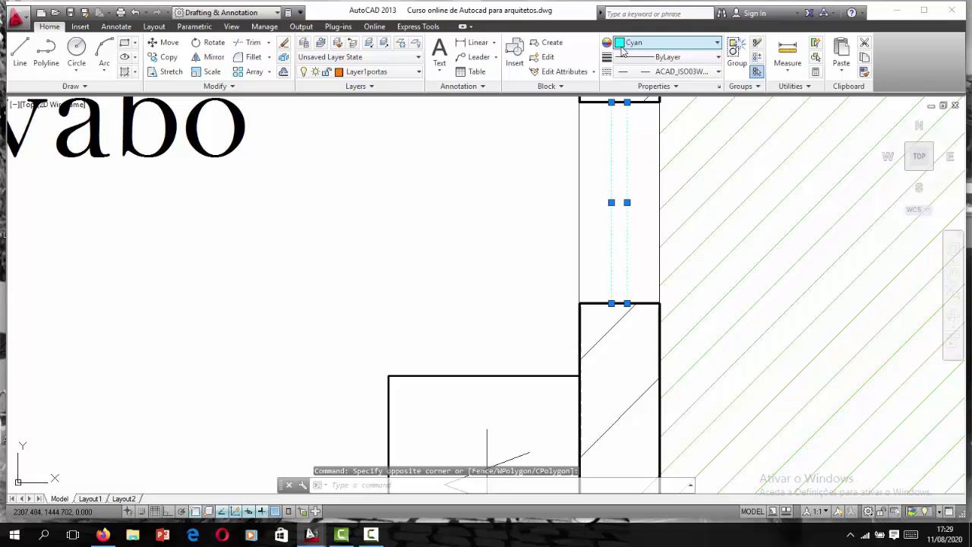
click(386, 73)
scroll(379, 158, up, 2)
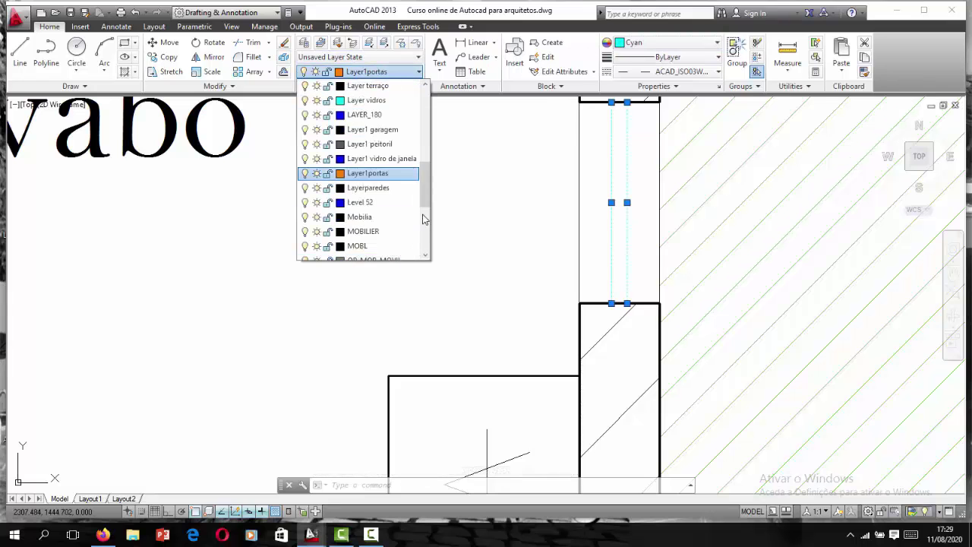
scroll(380, 152, down, 2)
scroll(416, 207, down, 1)
scroll(398, 220, up, 3)
scroll(387, 190, up, 2)
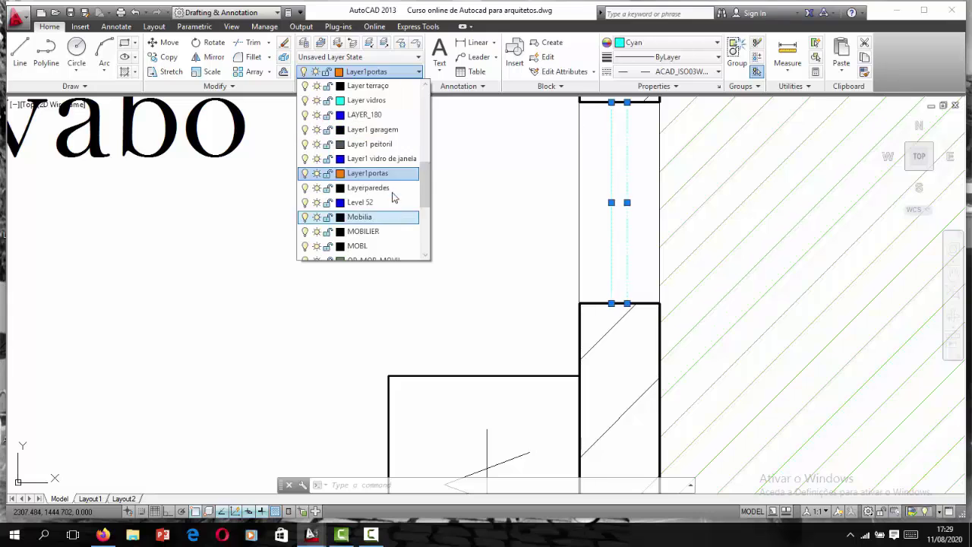
scroll(376, 167, up, 1)
click(364, 129)
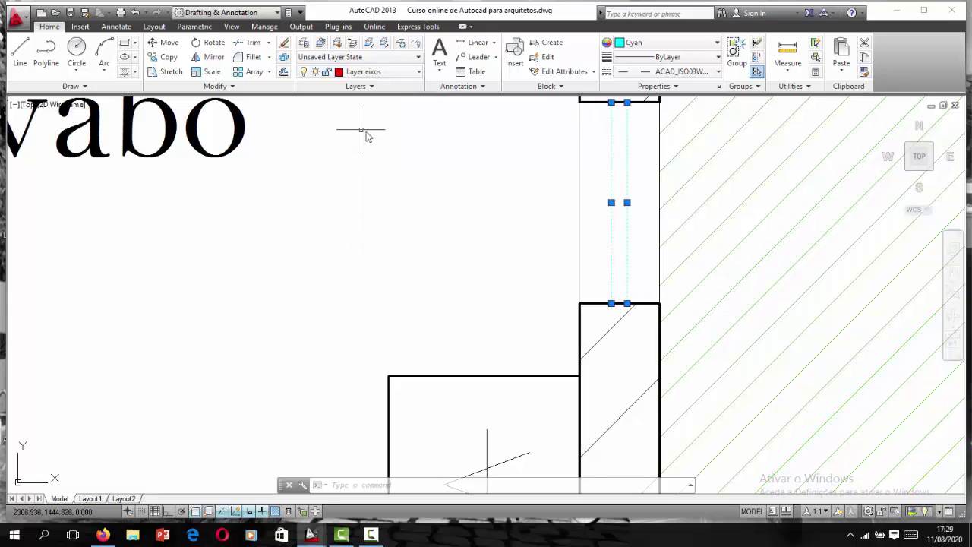
click(653, 43)
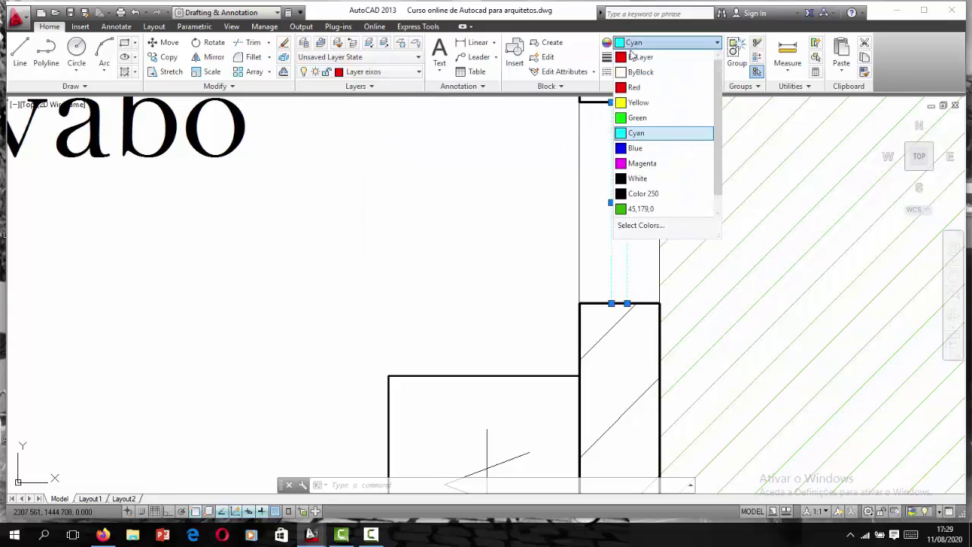
click(628, 61)
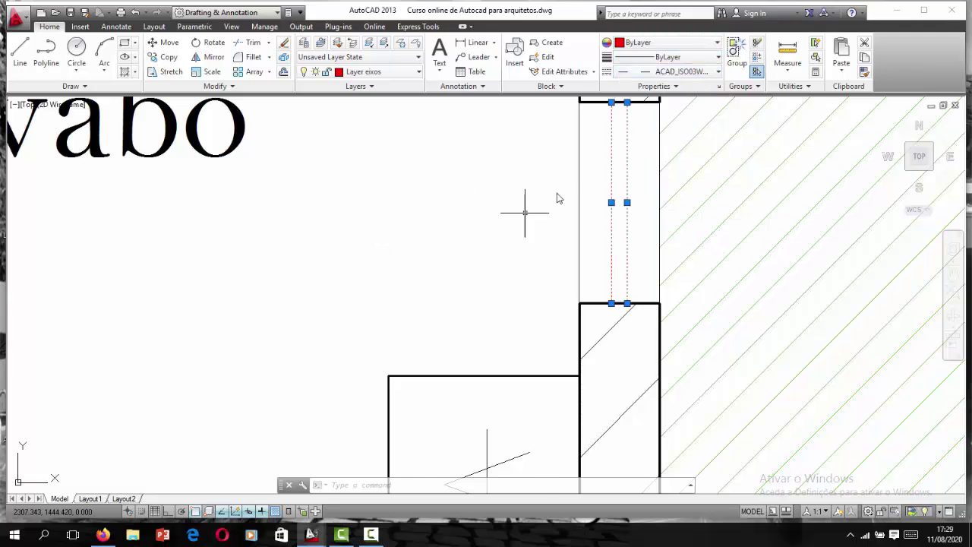
scroll(591, 168, up, 3)
key(Escape)
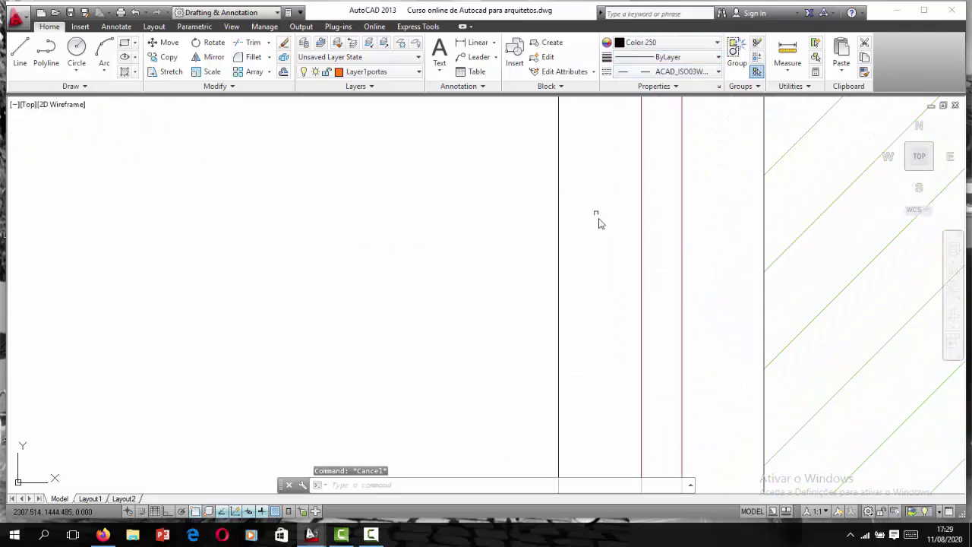
Step: Give both red centre lines in the doorway a linetype scale of 0.002
click(701, 240)
click(579, 283)
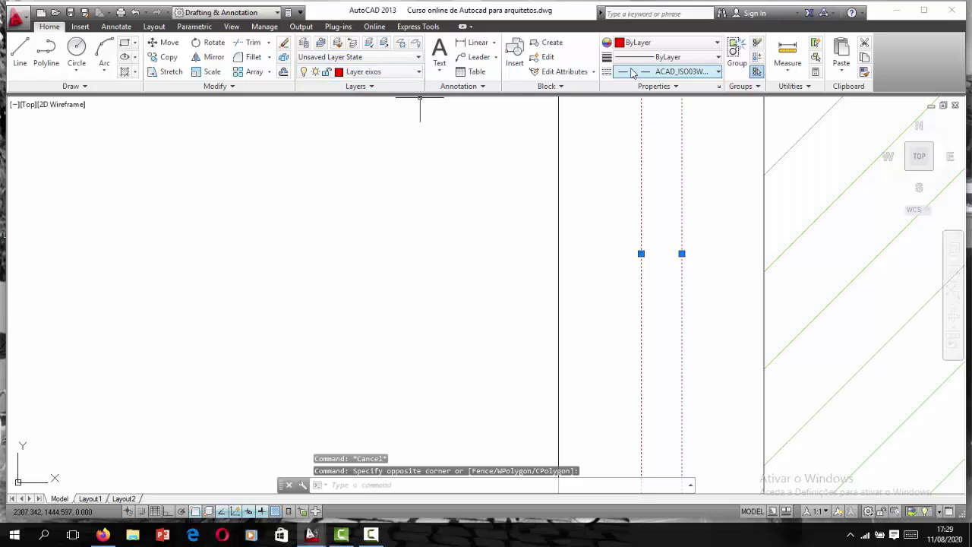
text(PR)
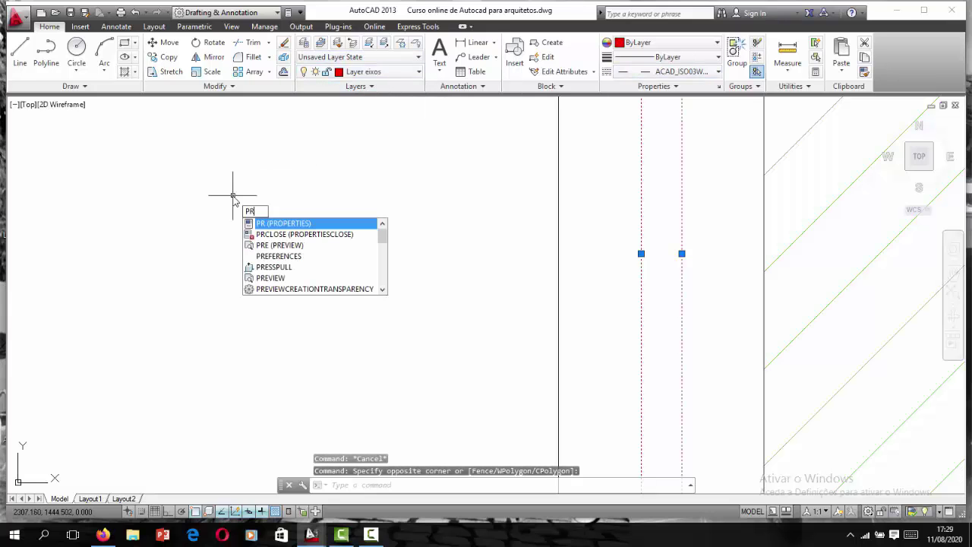
key(Return)
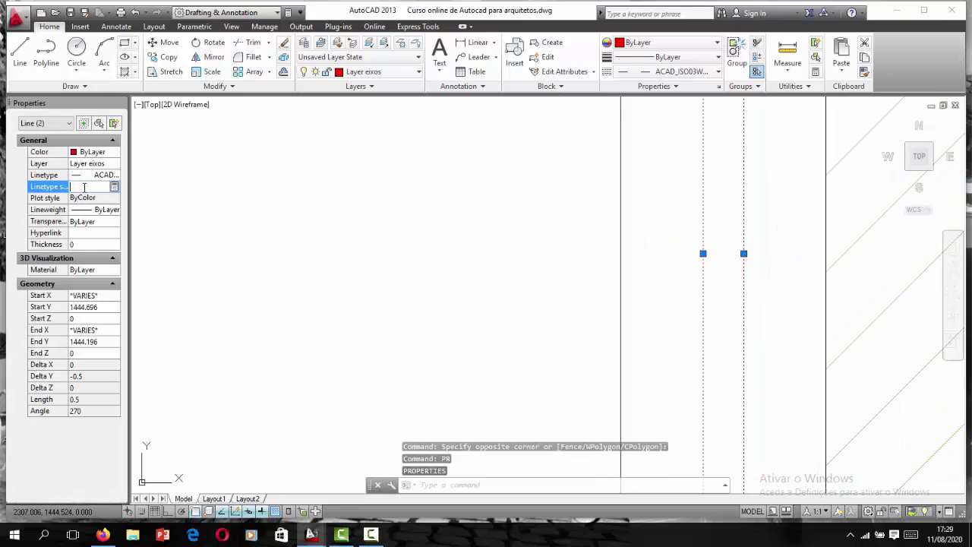
text(0.002)
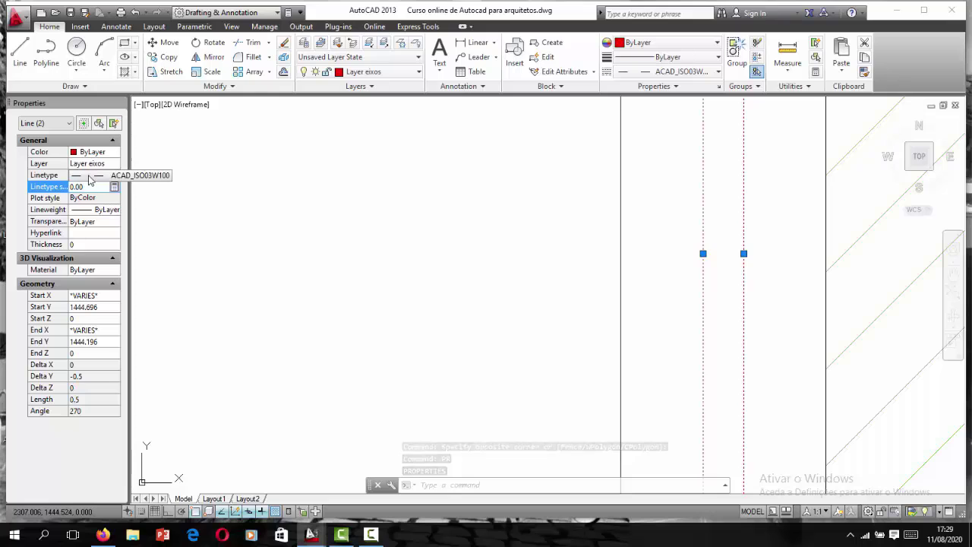
click(219, 203)
key(Escape)
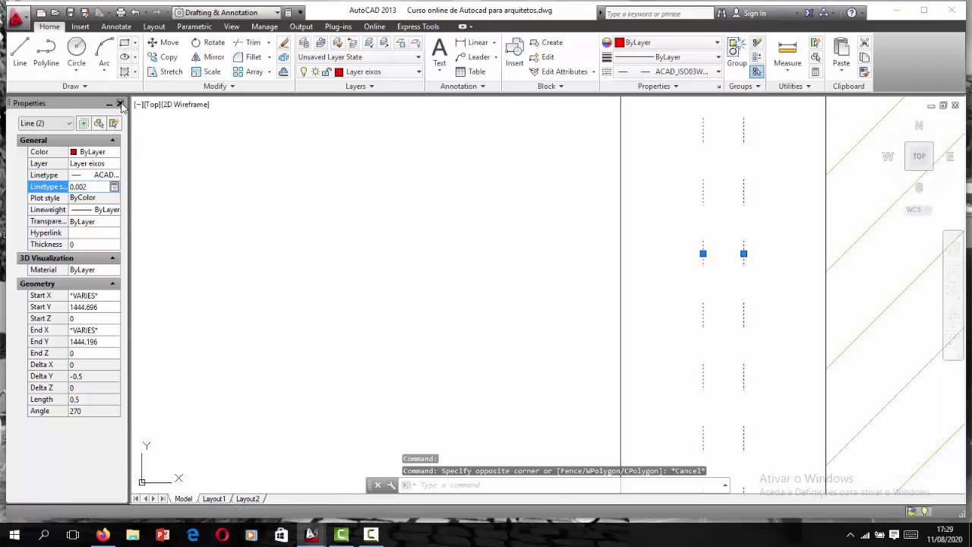
click(119, 104)
Step: Hatch the small wall stub beside the closet door with ANSI31 at scale 0.032
key(Escape)
scroll(405, 256, down, 5)
scroll(510, 296, down, 3)
scroll(532, 251, up, 2)
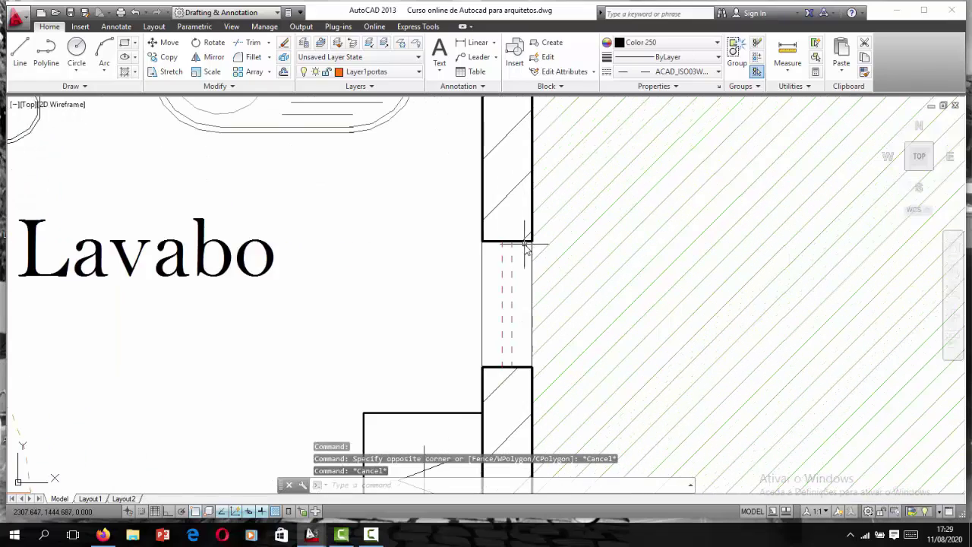
scroll(524, 239, down, 4)
scroll(495, 248, up, 1)
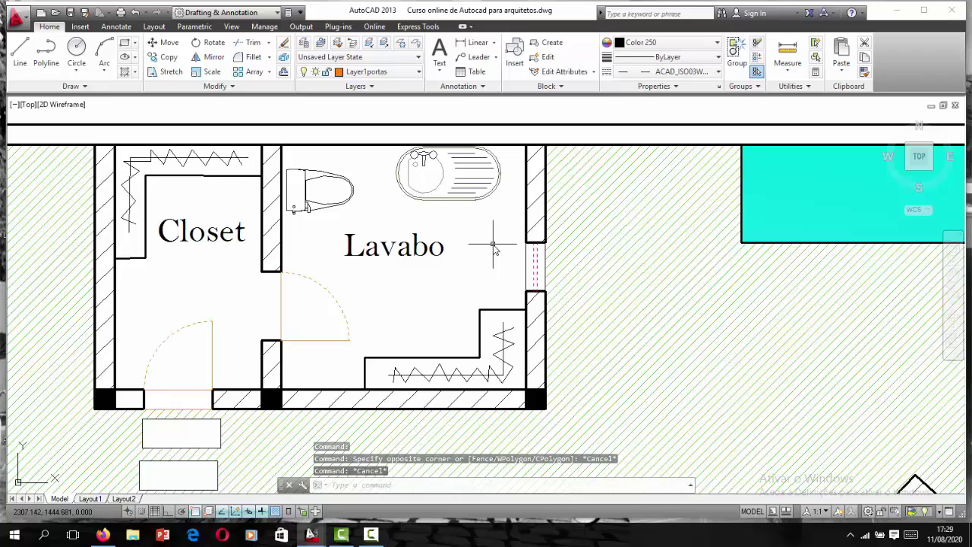
scroll(493, 247, down, 2)
scroll(272, 359, up, 4)
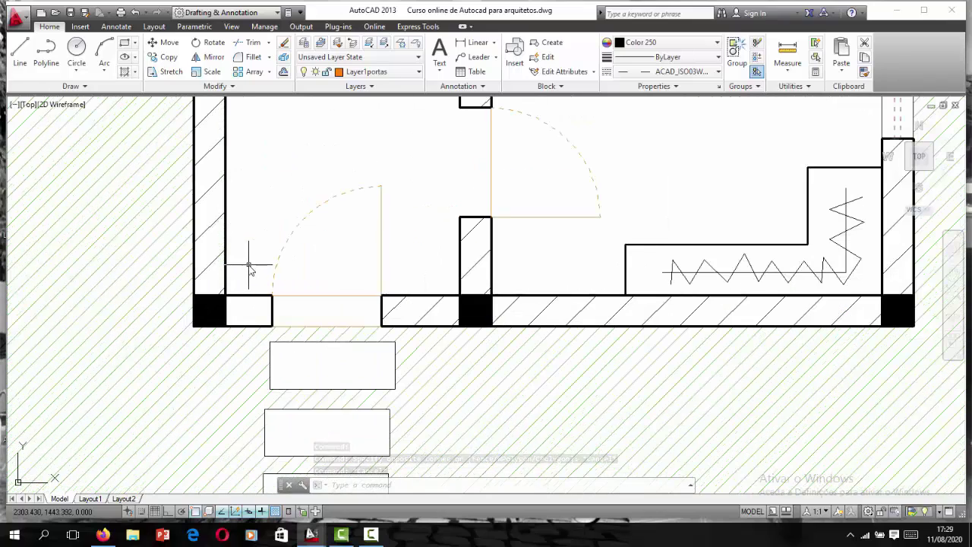
text(h)
key(Escape)
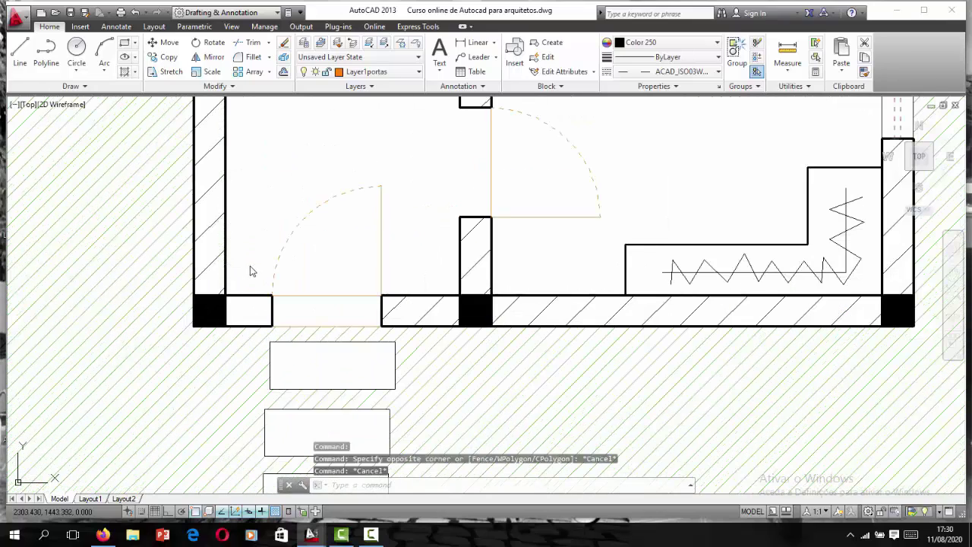
text(h)
key(Return)
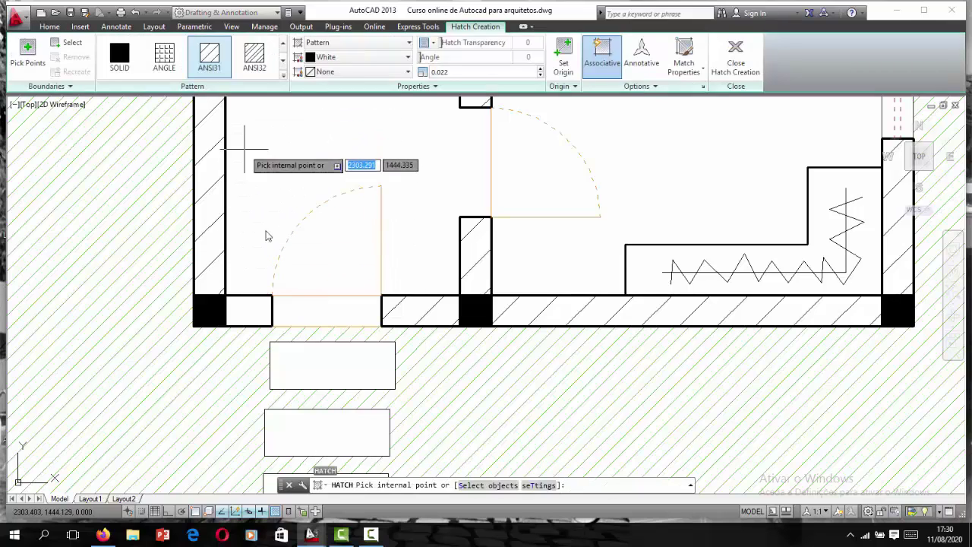
click(247, 309)
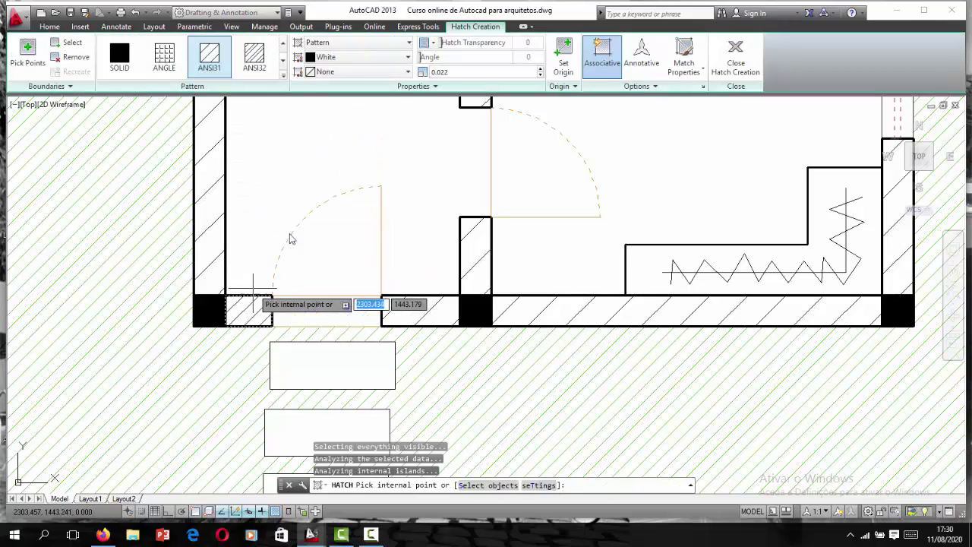
click(540, 68)
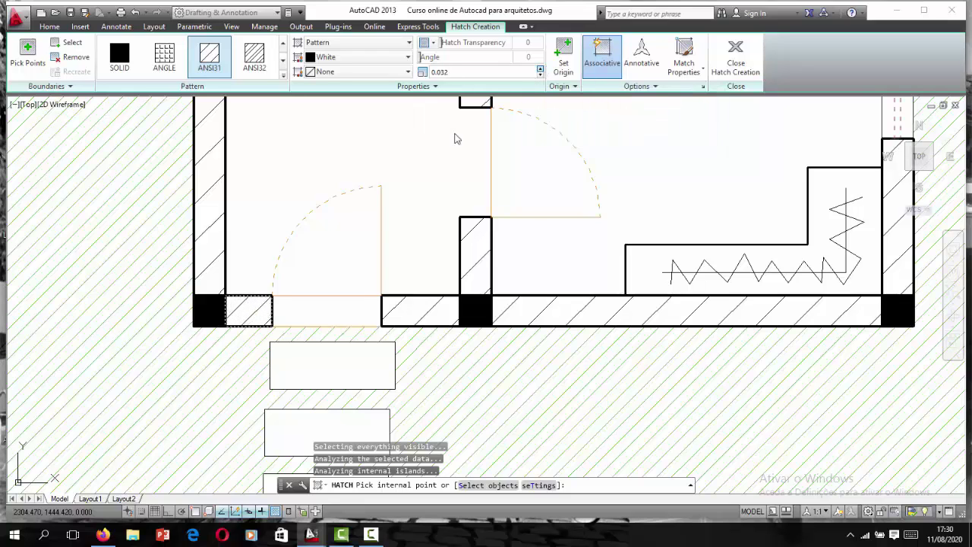
key(Escape)
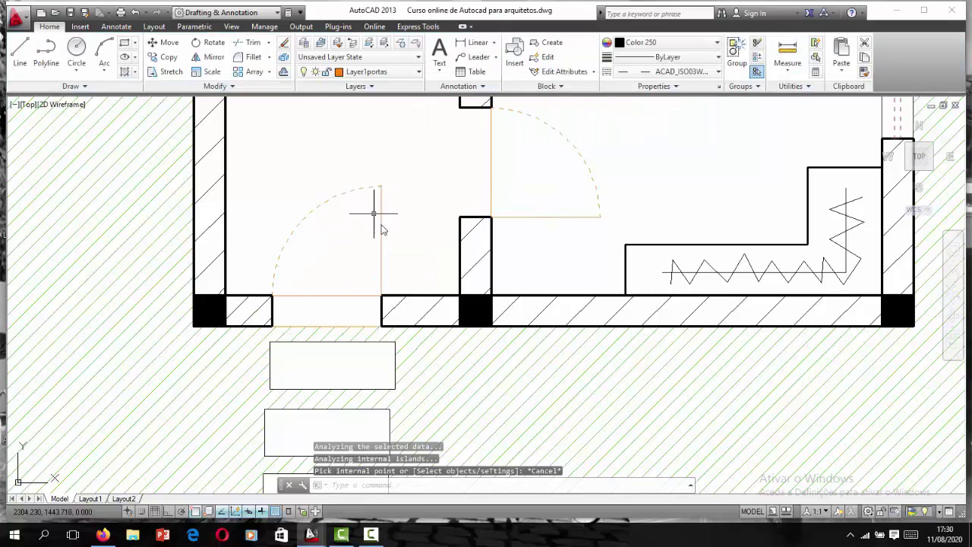
scroll(376, 216, down, 5)
Step: Save the drawing
scroll(448, 177, down, 3)
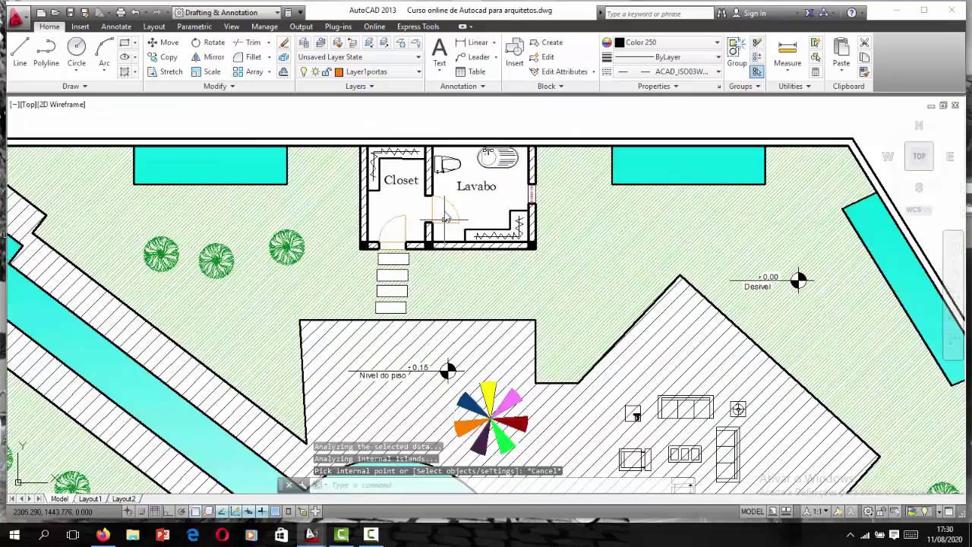
scroll(440, 220, down, 3)
scroll(432, 249, down, 3)
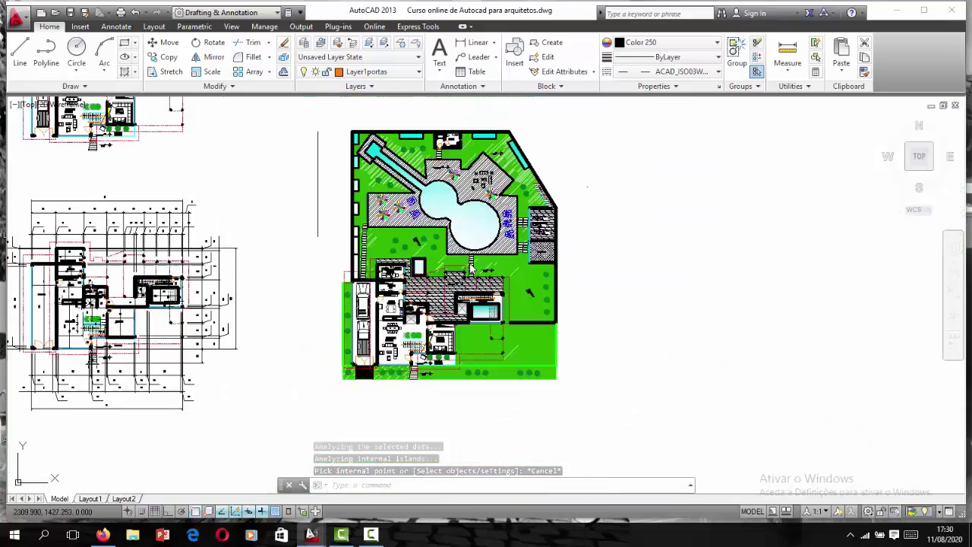
scroll(456, 411, up, 2)
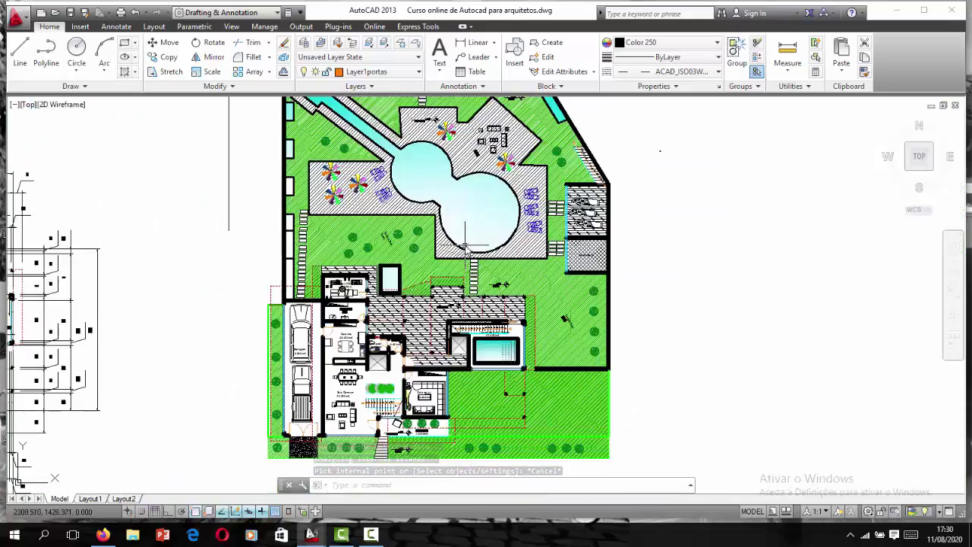
click(71, 13)
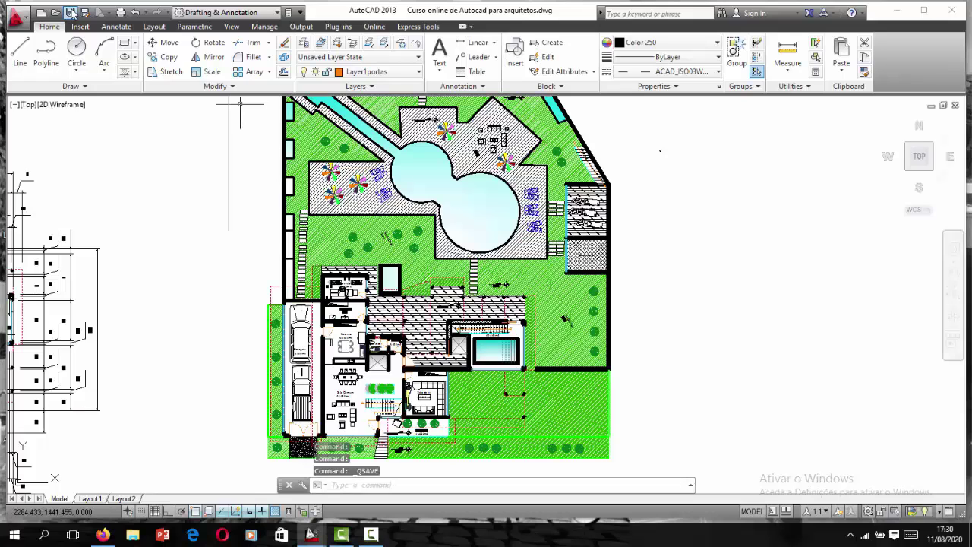
Step: Select the kitchen stove's outline, burners and control knobs and copy them to the clipboard
click(240, 287)
key(Escape)
scroll(240, 287, up, 1)
scroll(365, 353, up, 1)
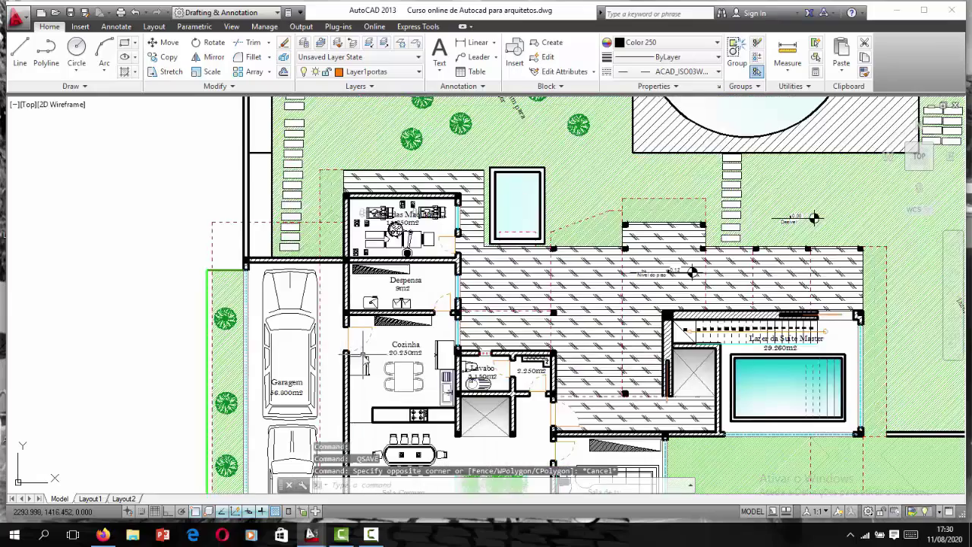
scroll(395, 387, up, 1)
scroll(439, 421, down, 1)
scroll(448, 380, up, 5)
scroll(524, 323, up, 3)
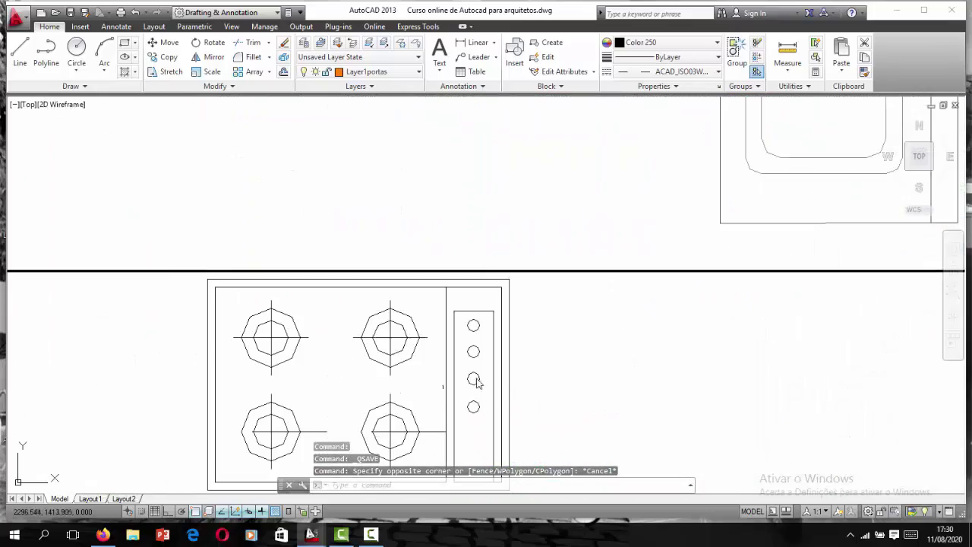
click(582, 317)
click(46, 334)
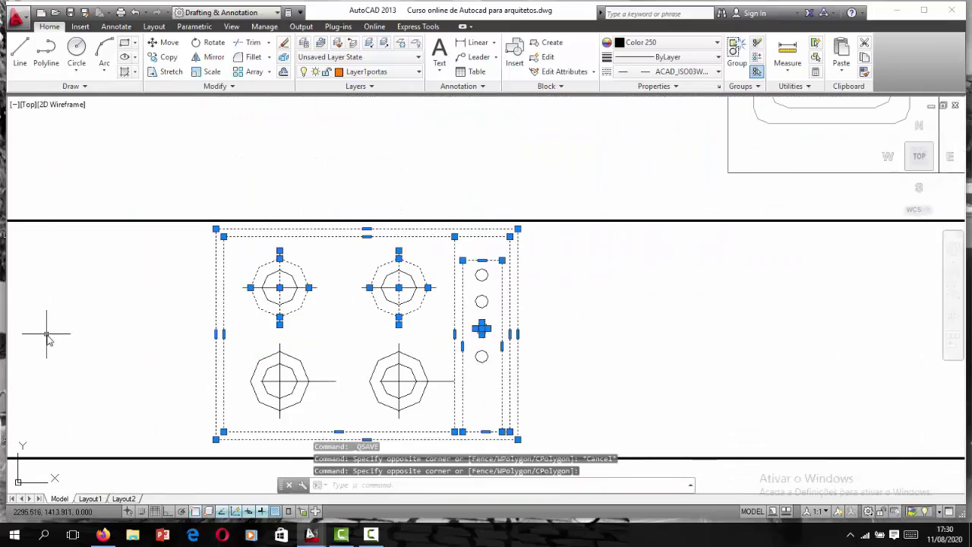
click(411, 345)
click(219, 411)
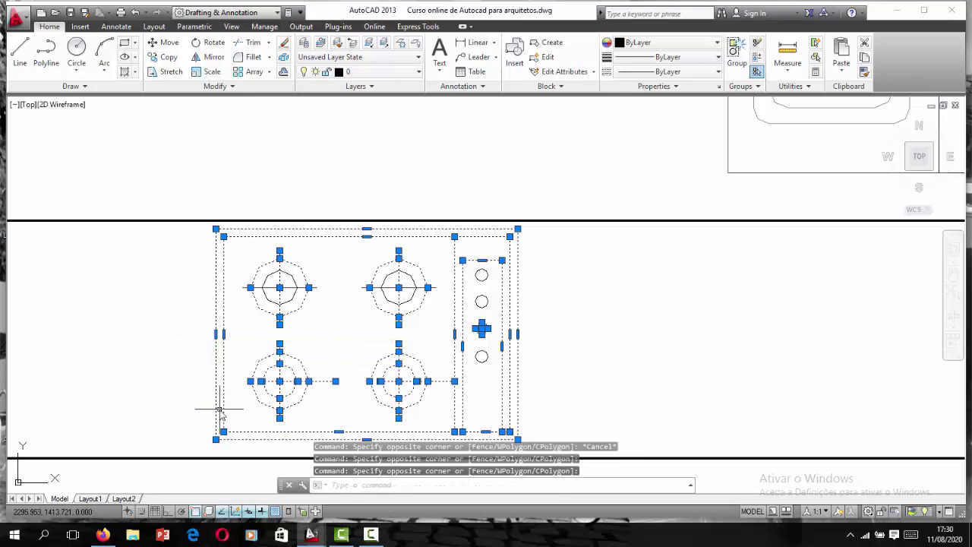
click(542, 266)
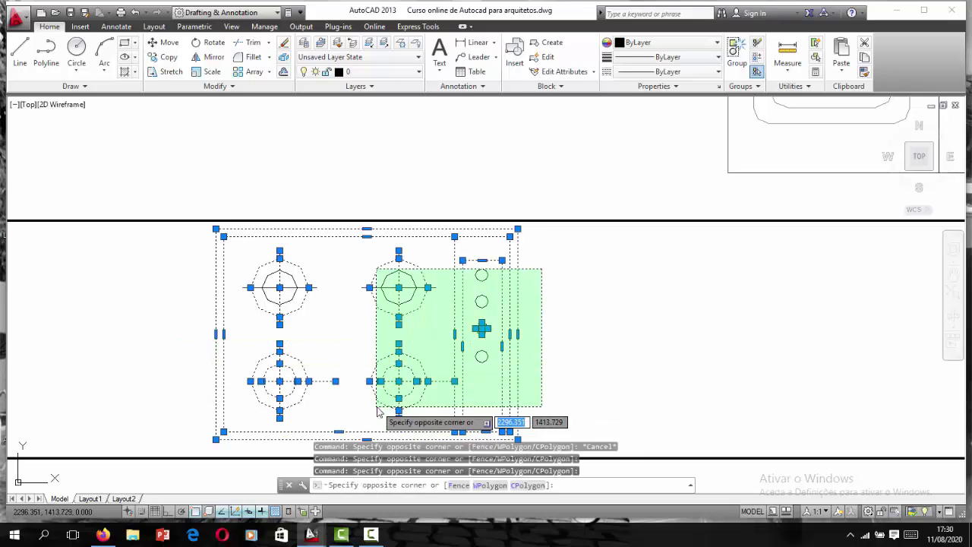
click(352, 430)
key(ctrl+c)
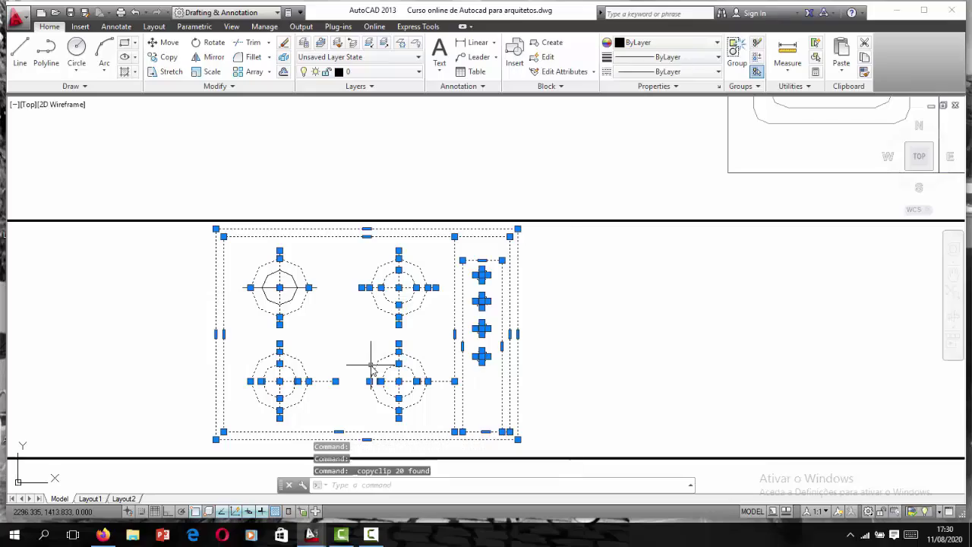
scroll(372, 368, down, 3)
scroll(349, 341, down, 2)
scroll(328, 321, down, 1)
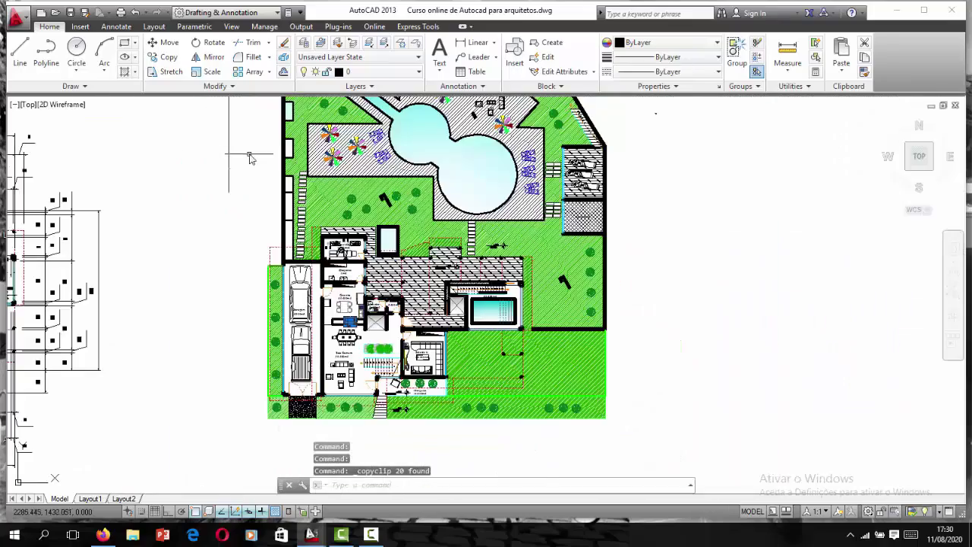
scroll(251, 157, up, 4)
Step: Window-select the kitchen stove and copy it to the clipboard
key(ctrl+v)
scroll(251, 262, up, 4)
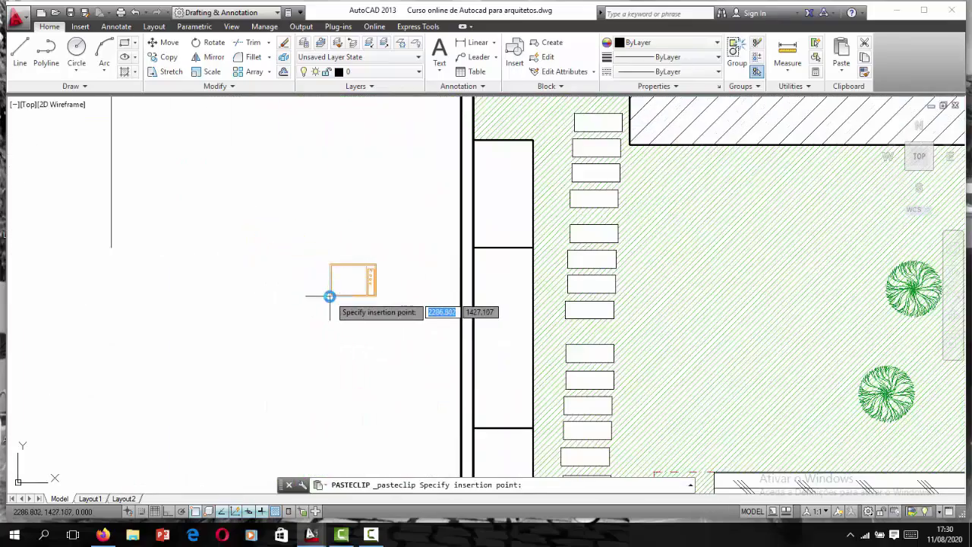
scroll(357, 274, up, 2)
scroll(335, 267, up, 4)
scroll(319, 276, up, 2)
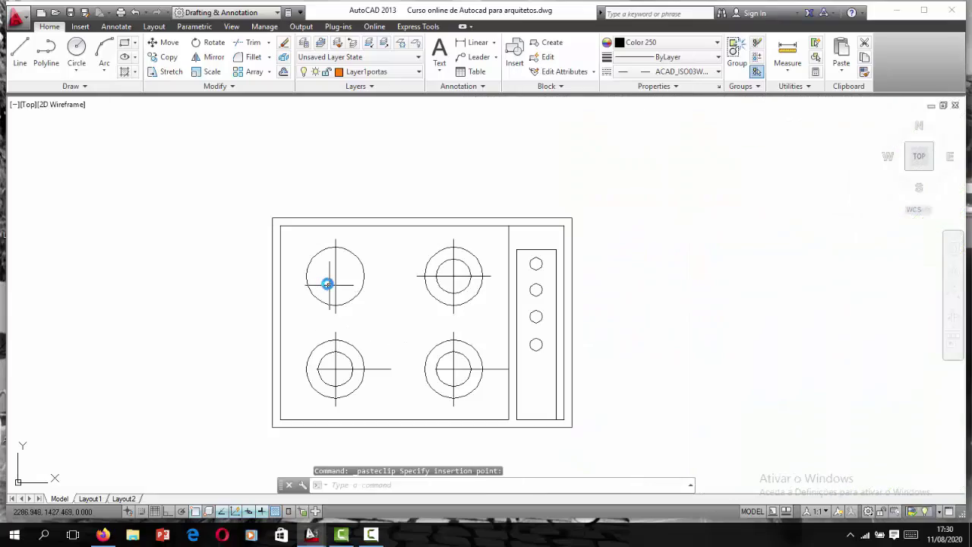
scroll(325, 282, down, 8)
scroll(311, 260, down, 5)
scroll(401, 328, up, 3)
scroll(391, 349, down, 4)
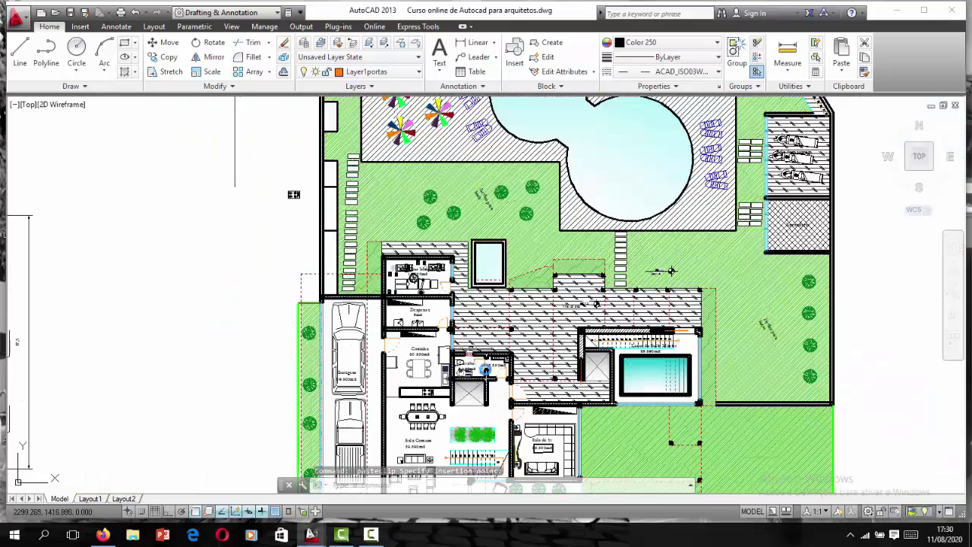
scroll(386, 368, up, 4)
scroll(381, 376, up, 2)
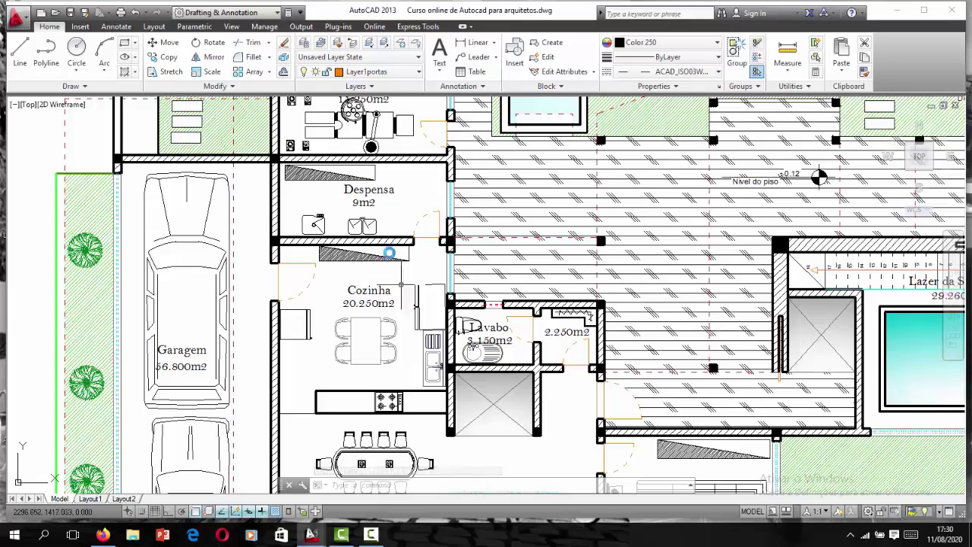
scroll(383, 276, down, 6)
scroll(410, 359, up, 4)
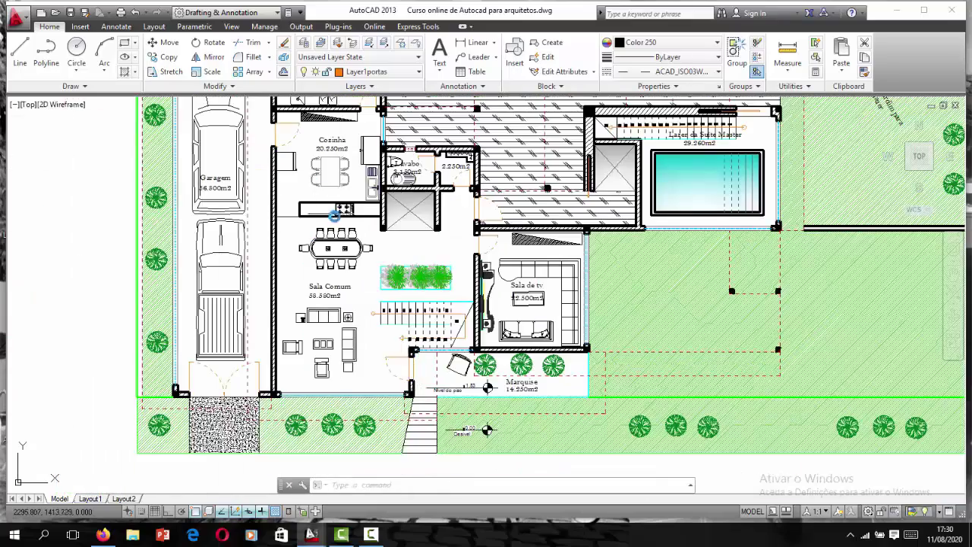
scroll(334, 216, up, 6)
scroll(343, 197, up, 4)
scroll(384, 187, up, 2)
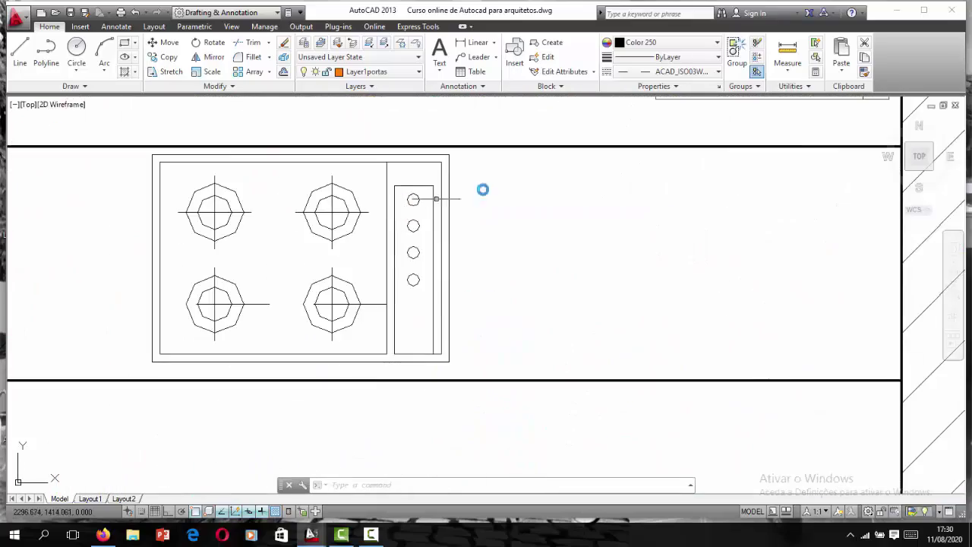
click(563, 184)
click(109, 360)
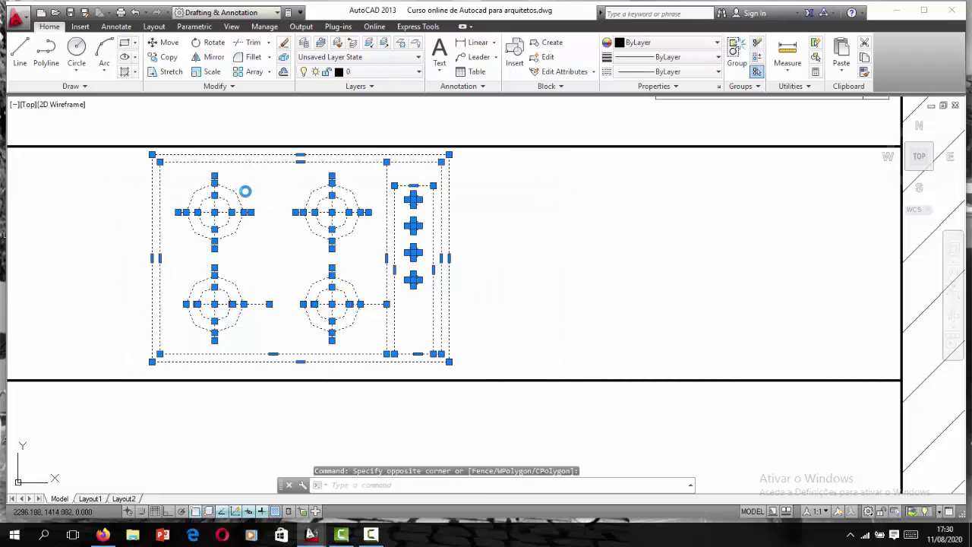
key(ctrl+c)
Step: Paste the stove into the empty area left of the garden and pool plan
scroll(317, 243, down, 10)
scroll(328, 297, down, 5)
scroll(328, 300, down, 5)
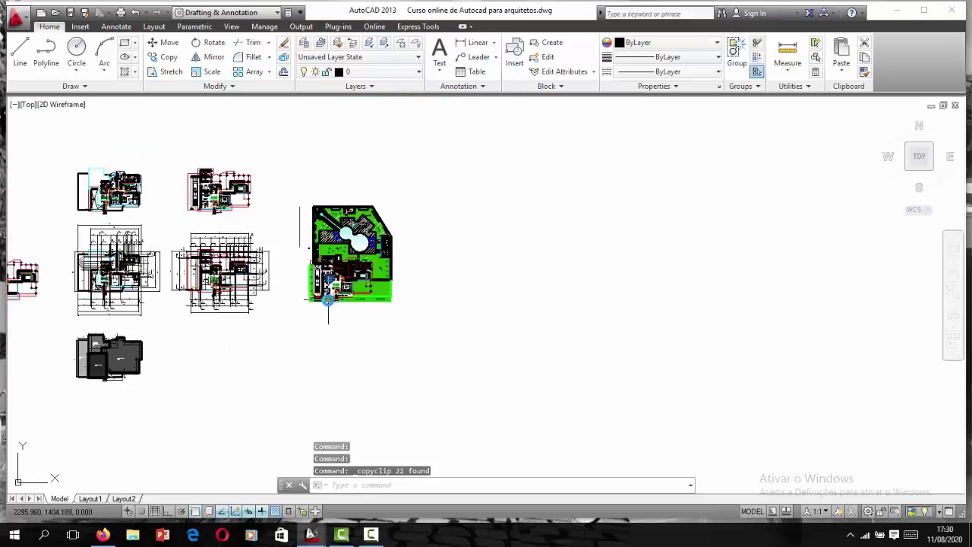
scroll(289, 231, up, 5)
scroll(336, 254, up, 4)
scroll(340, 255, up, 3)
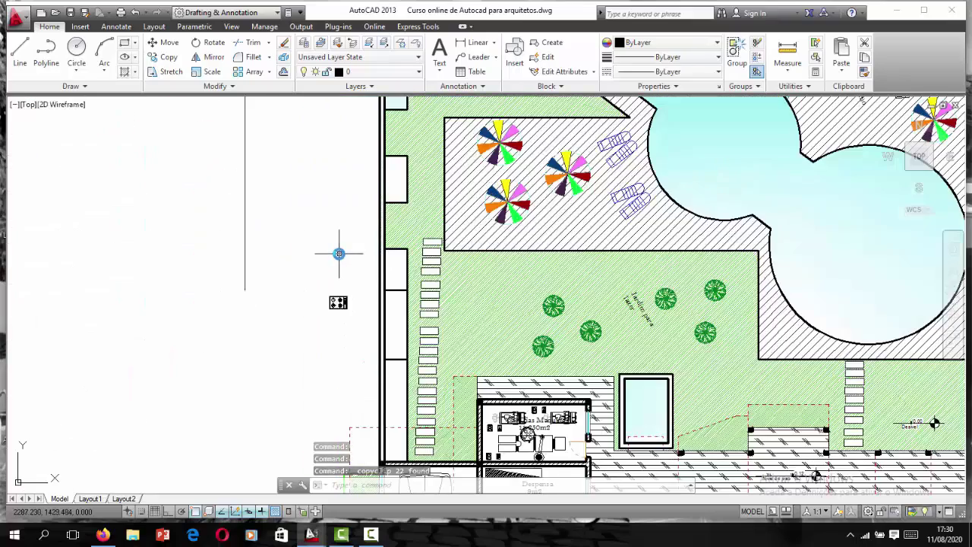
key(ctrl+v)
scroll(331, 267, up, 5)
scroll(338, 282, down, 4)
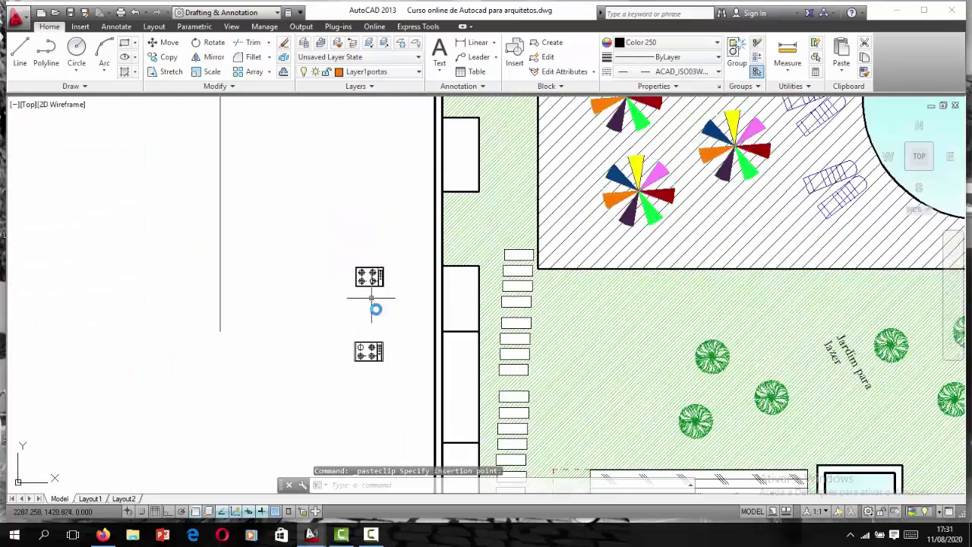
click(369, 352)
Step: Erase the extra pasted stove copy, leaving a single stove beside the site plan
click(395, 314)
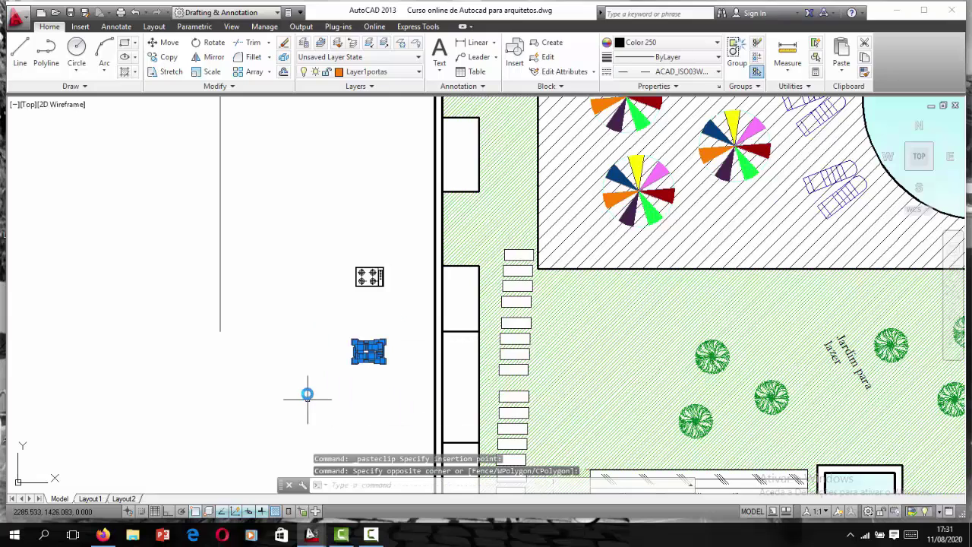
click(287, 421)
key(Delete)
scroll(410, 378, up, 3)
scroll(380, 281, down, 2)
click(379, 215)
text(M)
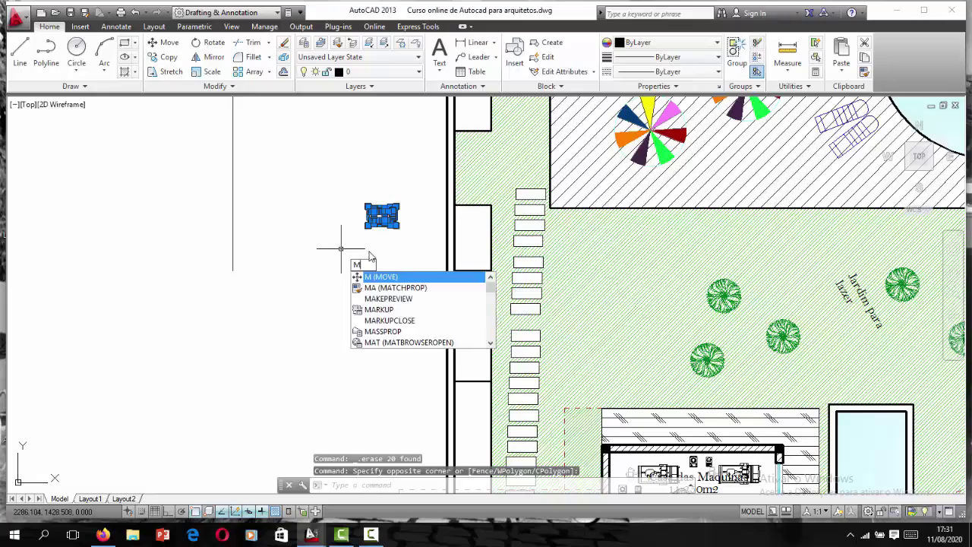
Step: Move the pasted stove from its corner onto the garden-side counter strip
key(Return)
scroll(391, 250, up, 3)
click(412, 196)
scroll(416, 273, down, 3)
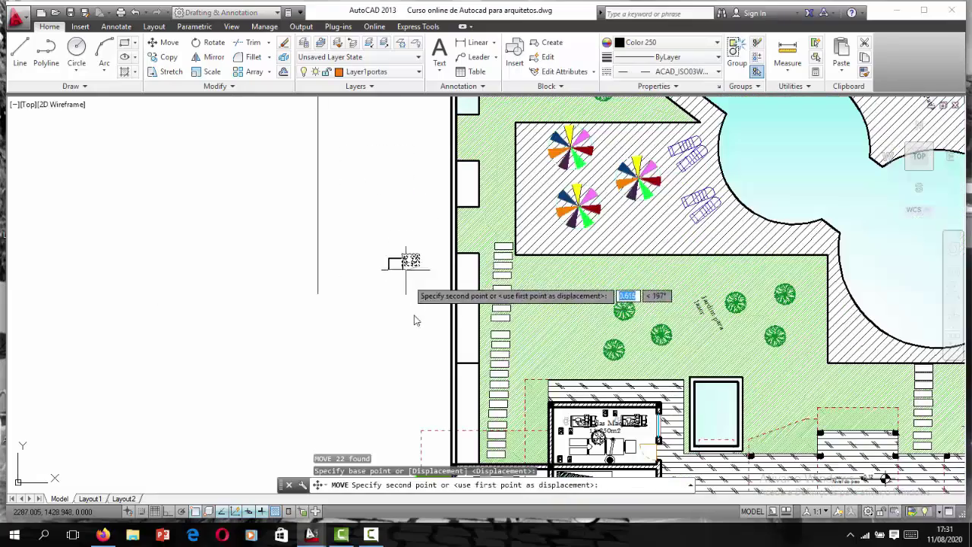
scroll(417, 318, up, 2)
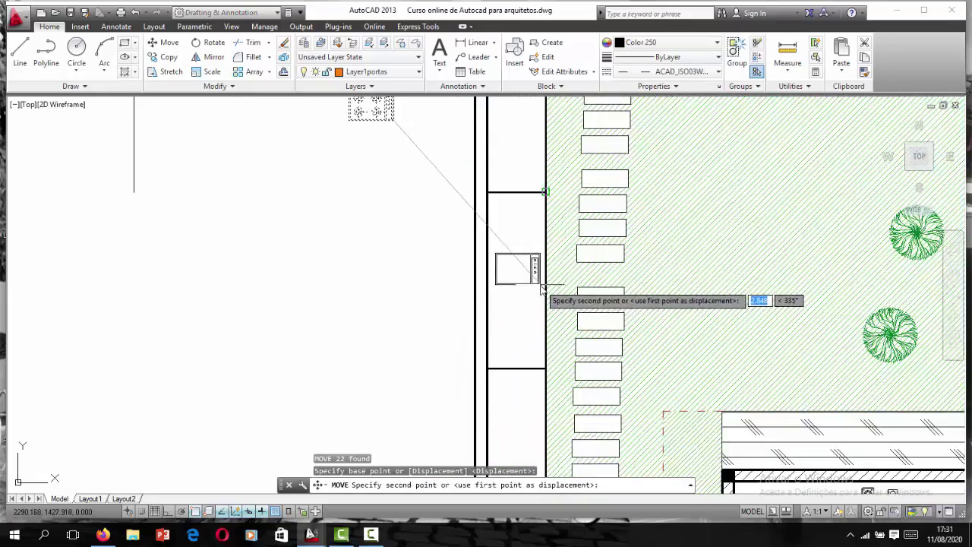
scroll(535, 289, up, 2)
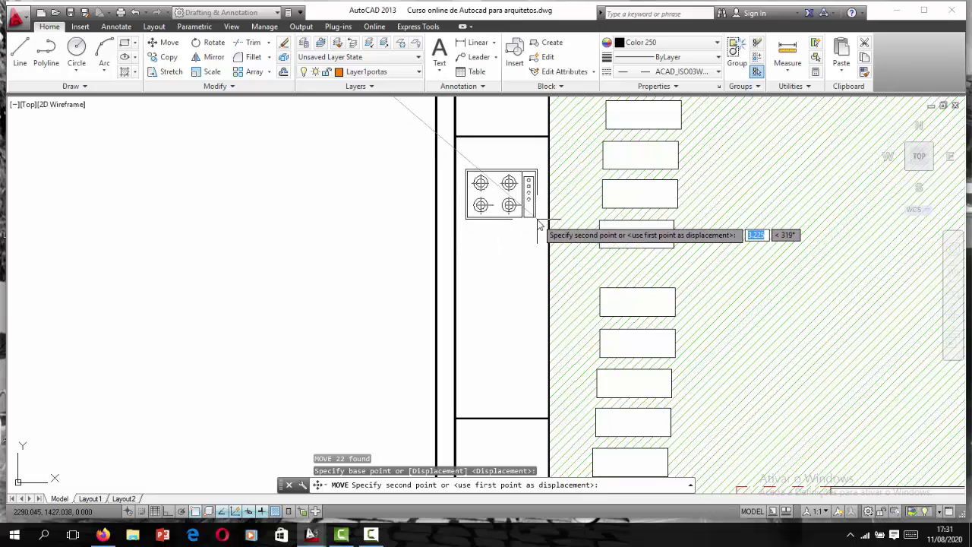
click(536, 225)
scroll(532, 213, up, 2)
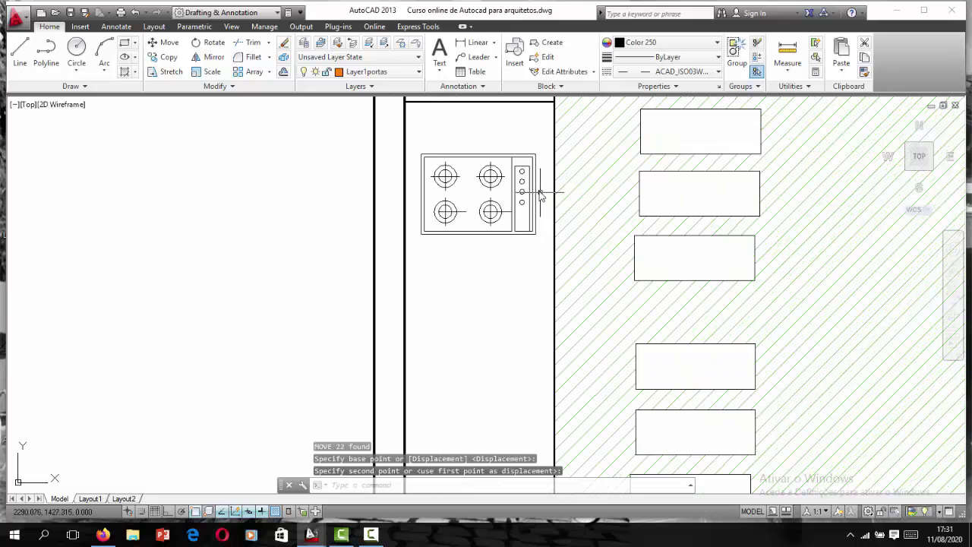
Step: Copy the placed stove to a second position lower on the counter
click(542, 155)
click(423, 240)
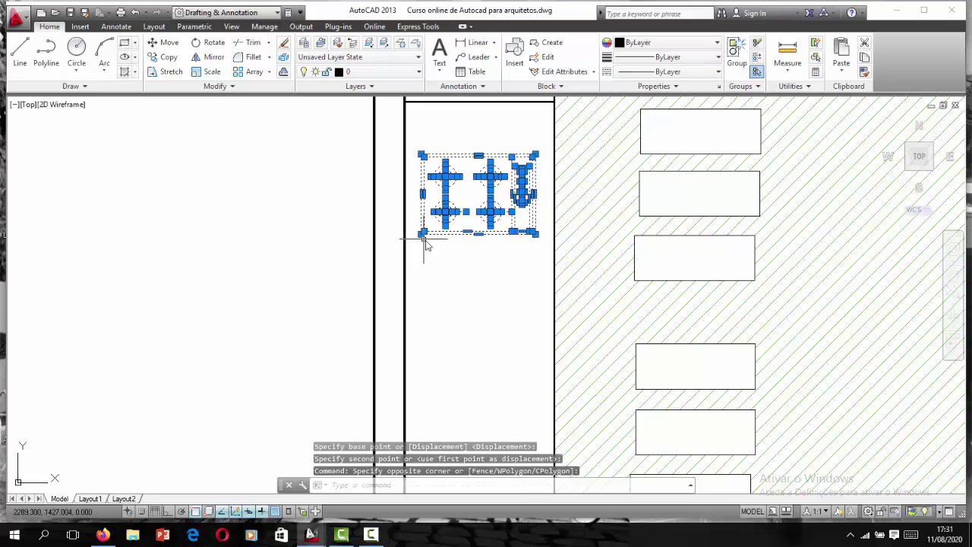
text(co)
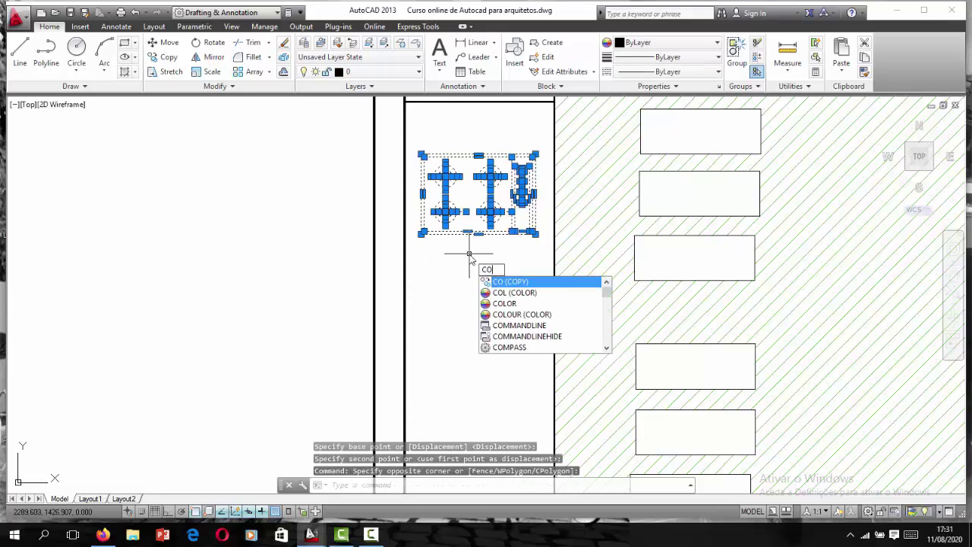
key(Return)
click(469, 237)
scroll(469, 239, down, 1)
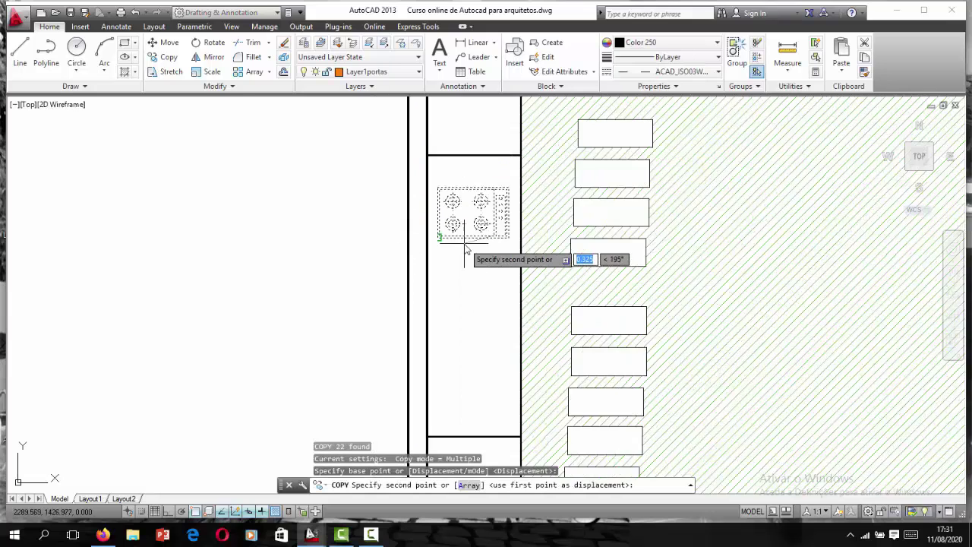
scroll(464, 251, down, 1)
scroll(470, 323, up, 1)
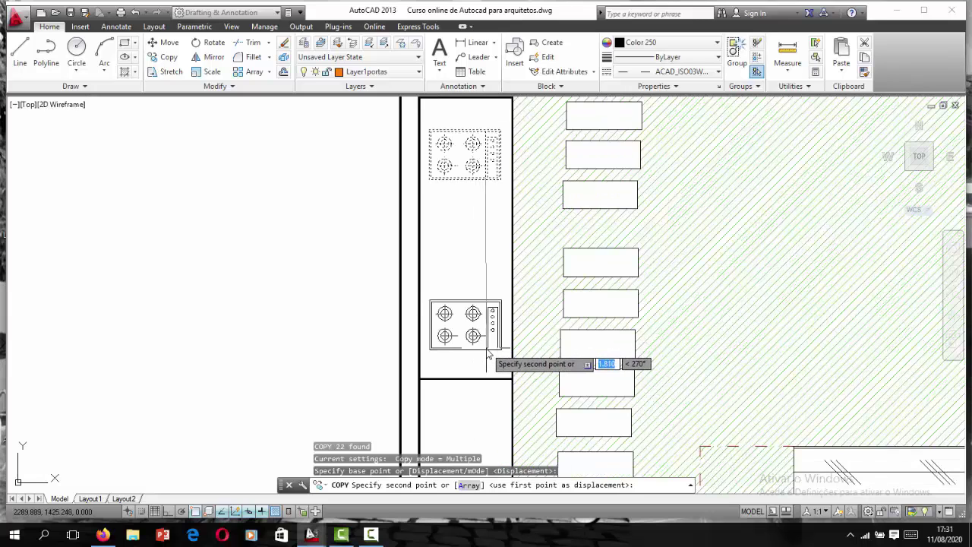
click(486, 353)
scroll(439, 271, down, 2)
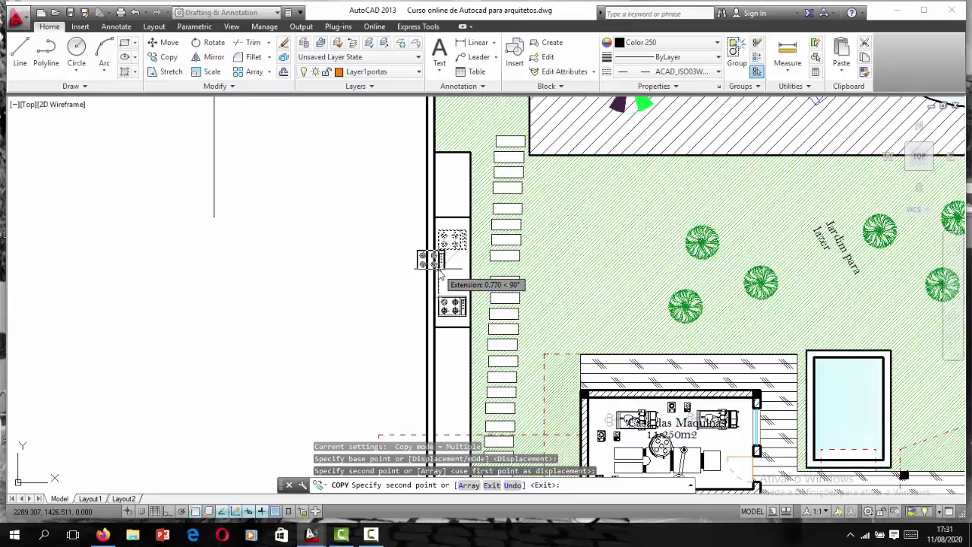
key(Escape)
scroll(436, 260, down, 3)
scroll(460, 248, up, 2)
scroll(442, 233, up, 1)
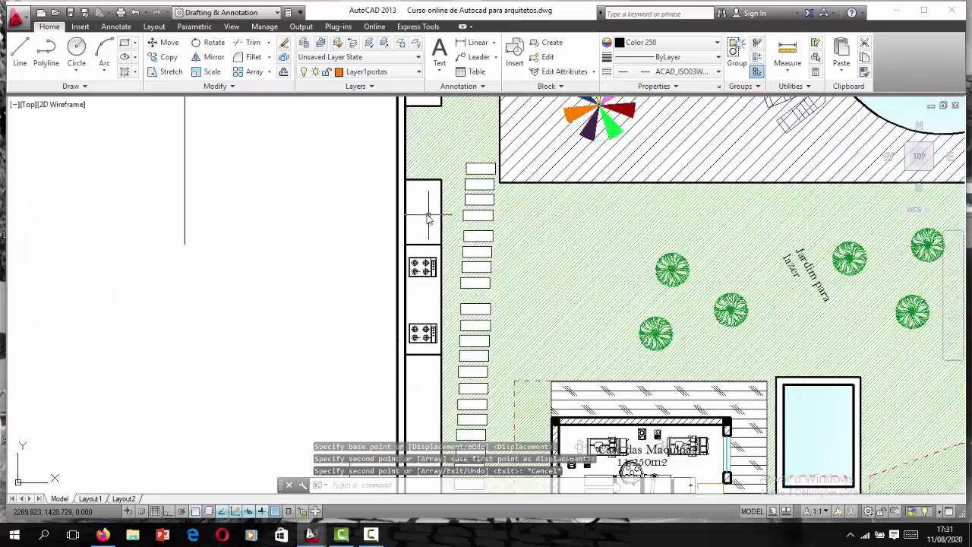
scroll(439, 228, down, 2)
scroll(436, 222, up, 1)
scroll(433, 223, down, 2)
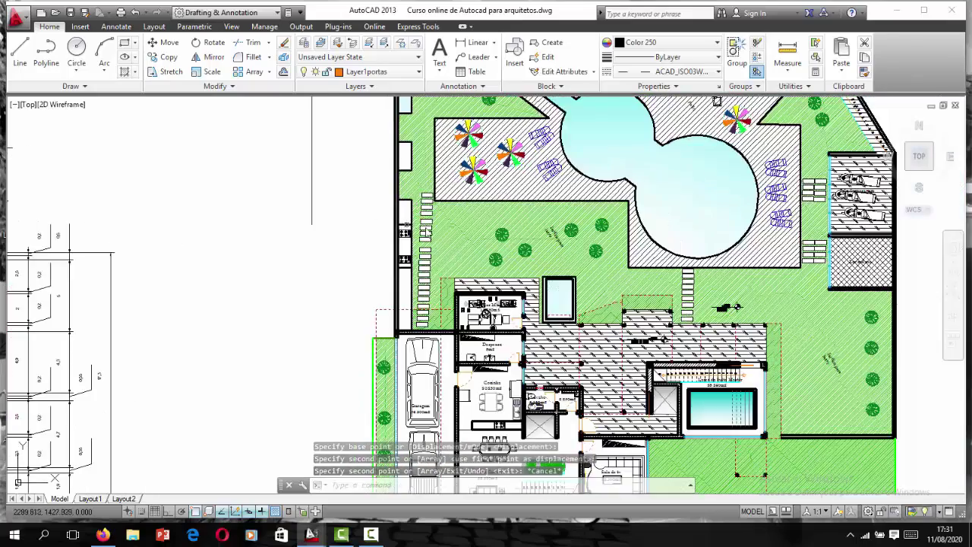
scroll(423, 224, up, 2)
scroll(410, 225, down, 2)
scroll(395, 228, up, 3)
scroll(392, 230, down, 2)
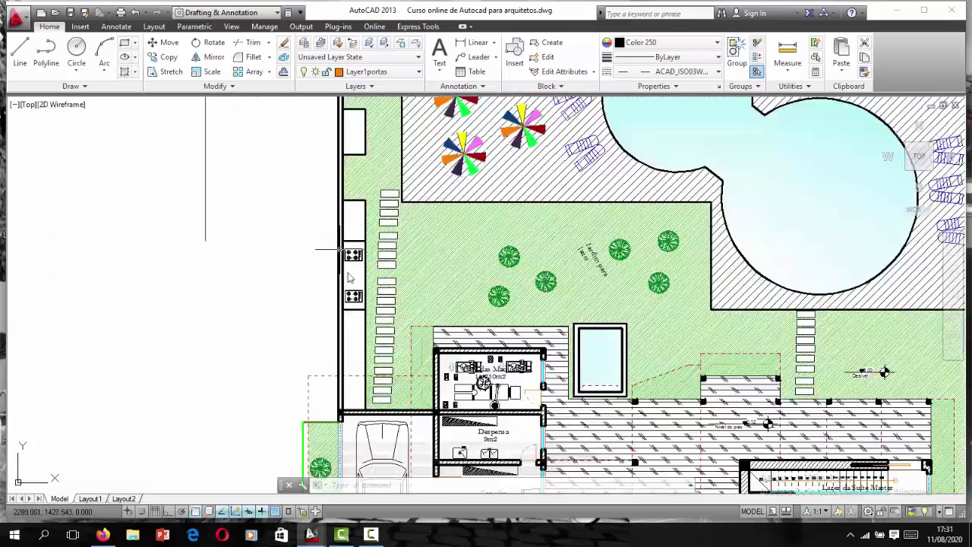
scroll(357, 253, up, 1)
scroll(423, 283, up, 2)
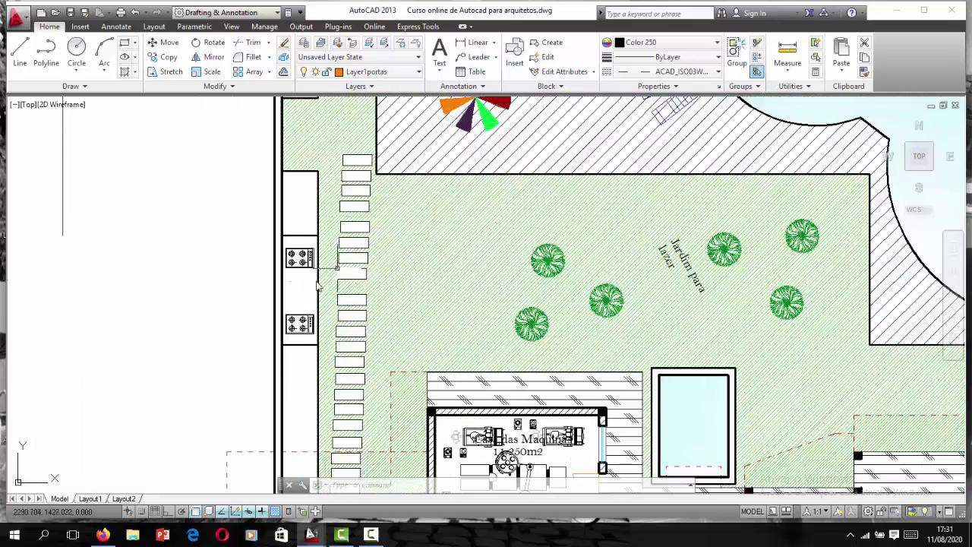
scroll(358, 259, down, 3)
scroll(304, 193, up, 3)
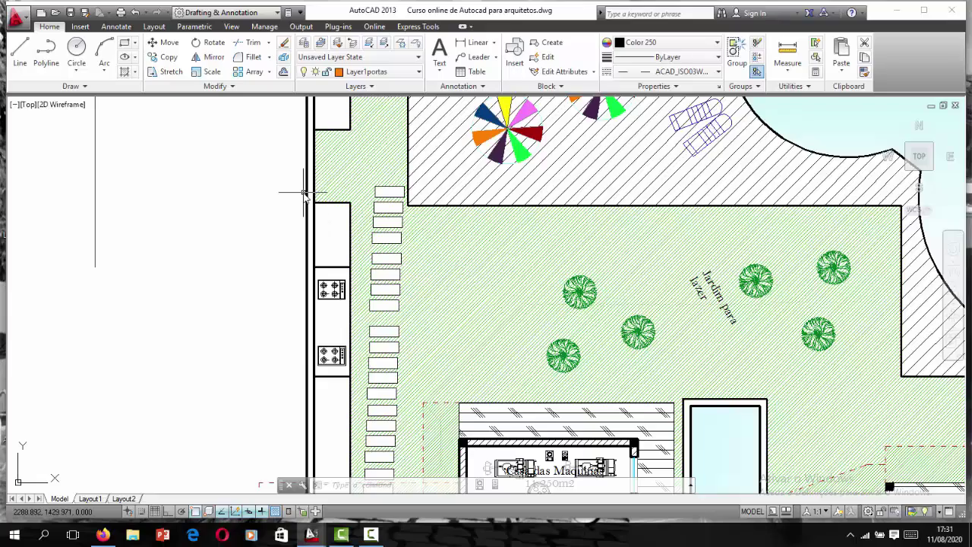
scroll(304, 194, down, 3)
scroll(327, 189, up, 3)
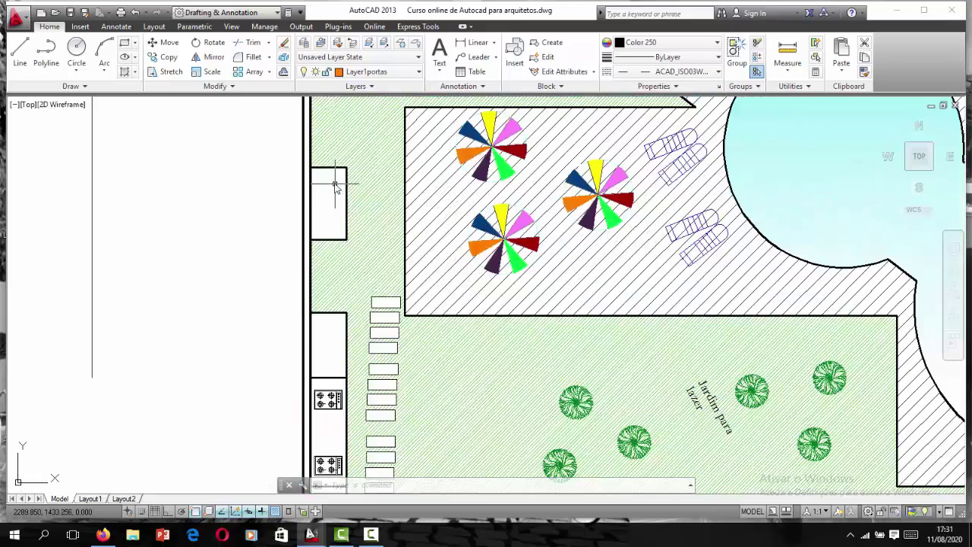
scroll(255, 245, down, 2)
scroll(254, 245, down, 2)
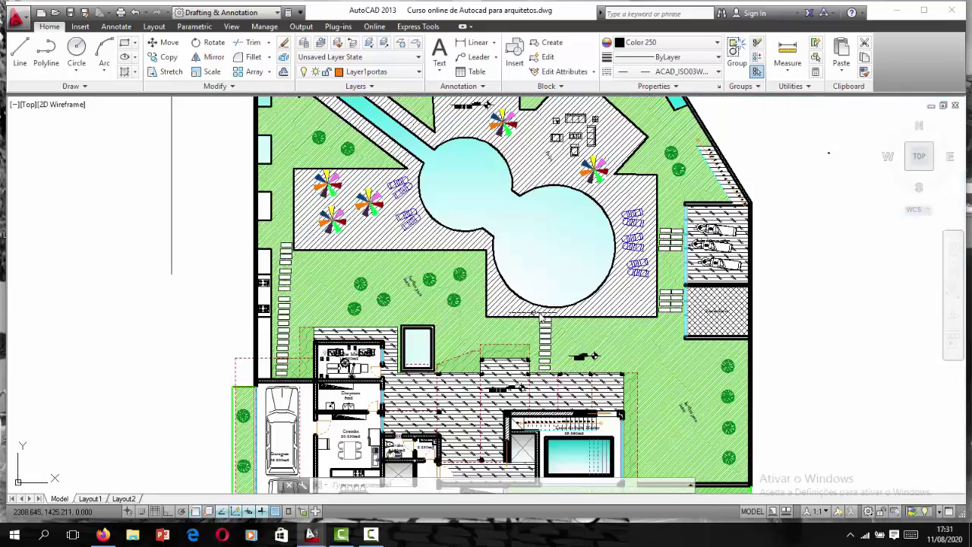
scroll(751, 461, up, 2)
scroll(558, 203, down, 2)
scroll(600, 250, up, 4)
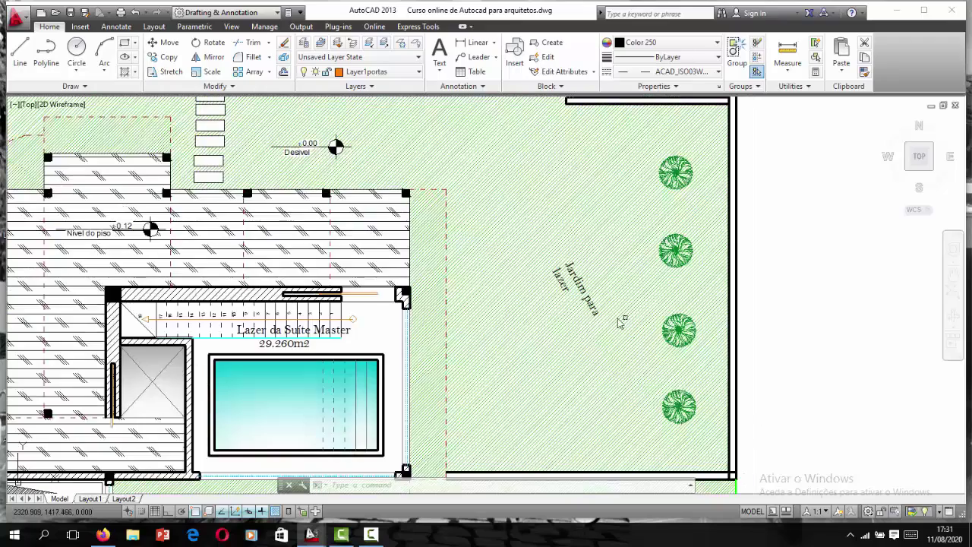
scroll(578, 293, up, 2)
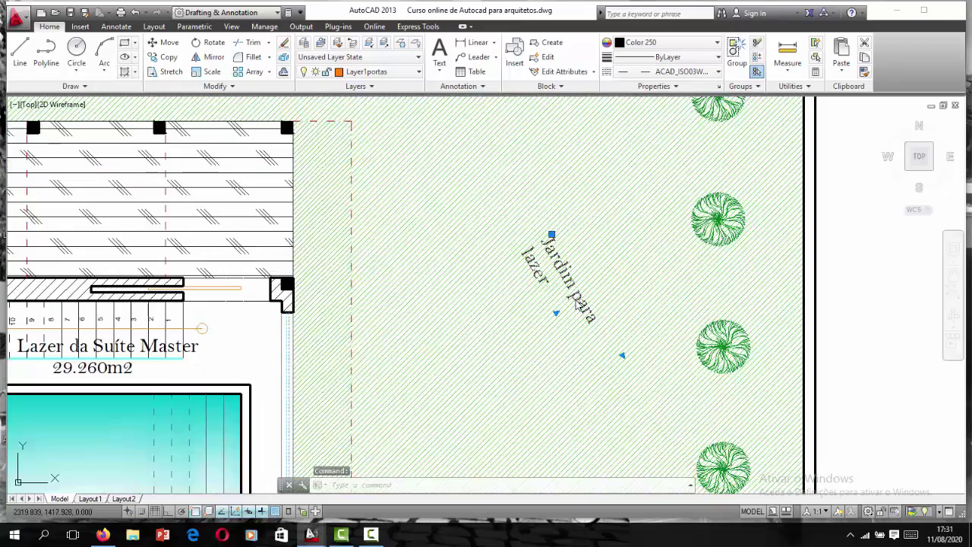
Step: Edit the garden MTEXT label so 'lazer' becomes 'Crianças', reading 'Jardim para Crianças'
double_click(550, 262)
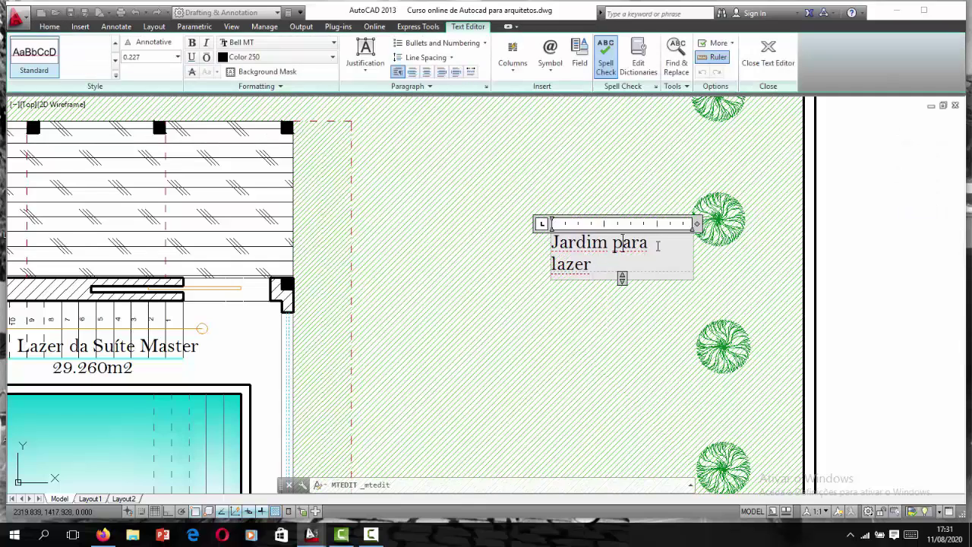
key(BackSpace)
text(Cri)
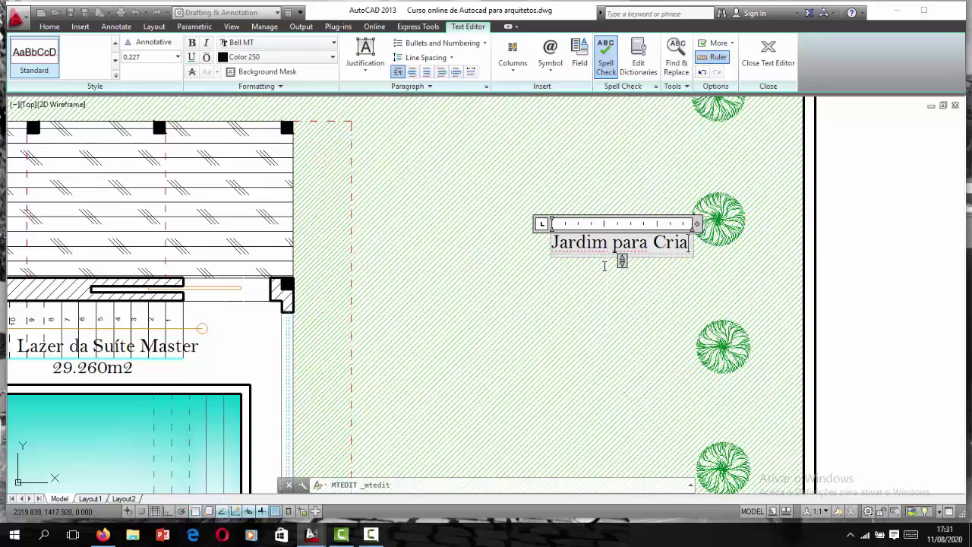
text(nças)
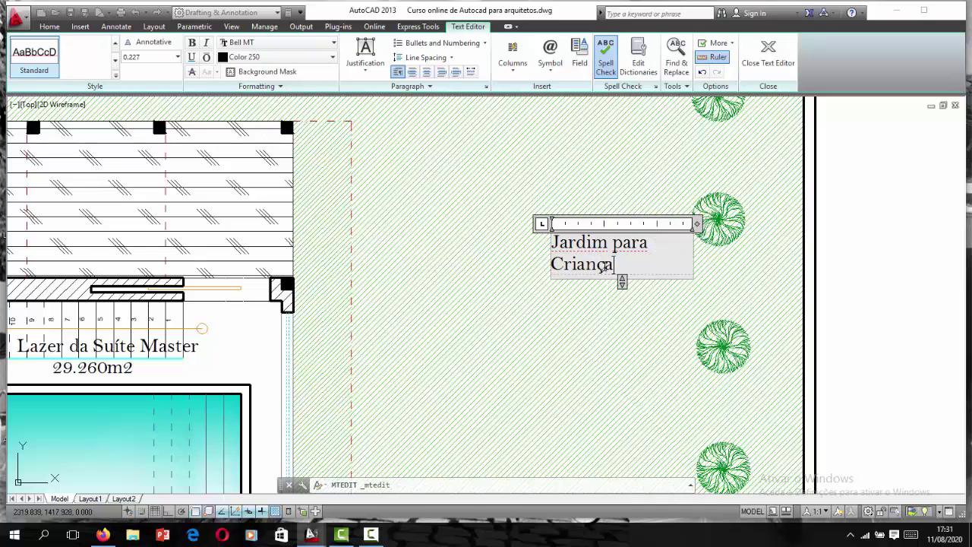
click(571, 190)
scroll(516, 228, down, 2)
scroll(532, 258, down, 5)
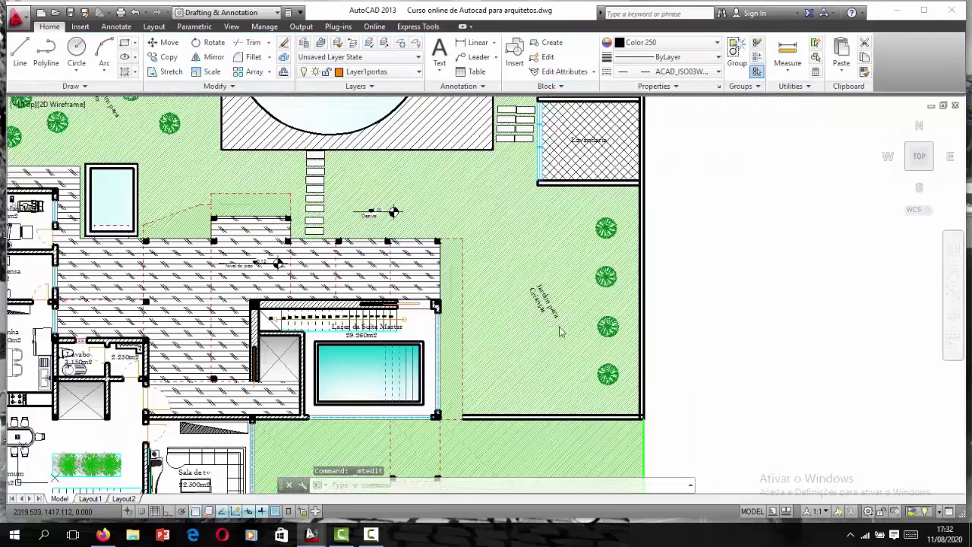
scroll(539, 281, up, 6)
scroll(542, 287, down, 3)
Step: Stretch the upper garden wall line leftward to the corner post beside the pool
scroll(493, 293, down, 3)
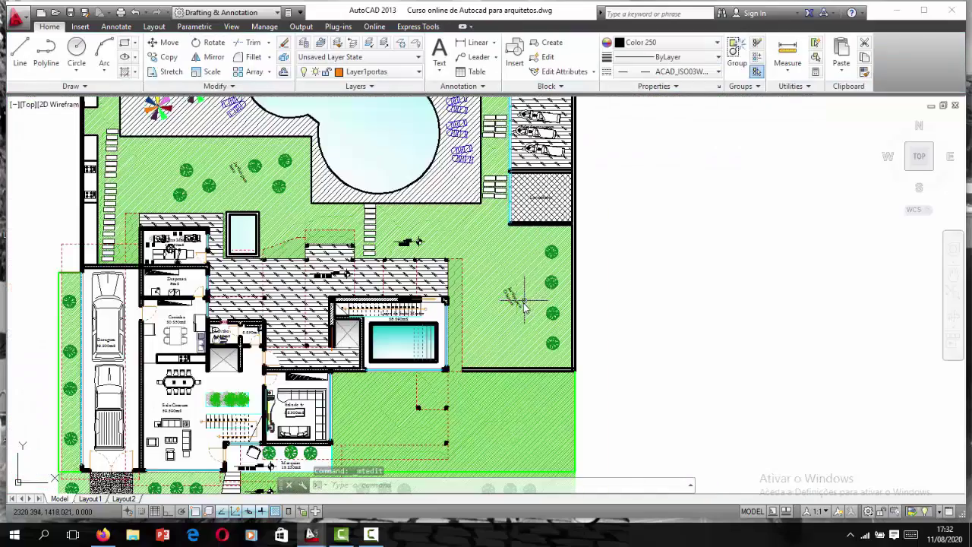
scroll(445, 391, up, 4)
scroll(413, 364, up, 4)
scroll(437, 338, down, 3)
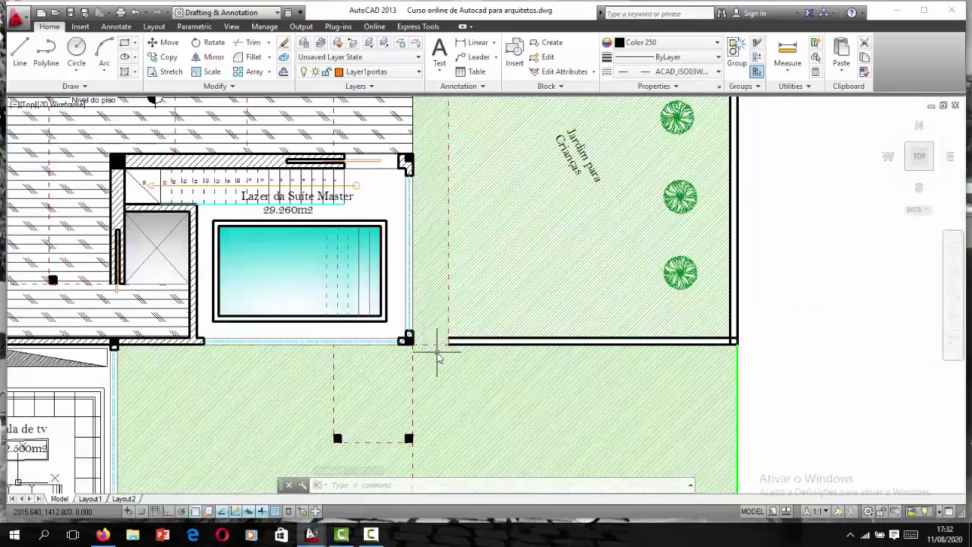
scroll(444, 329, up, 2)
scroll(452, 327, up, 2)
scroll(448, 337, down, 1)
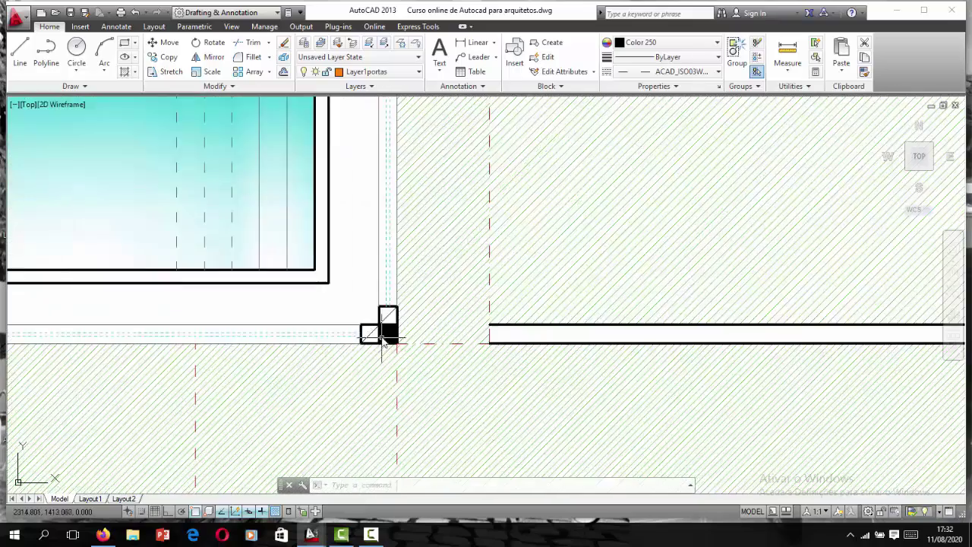
scroll(380, 338, down, 2)
scroll(372, 338, down, 2)
scroll(373, 340, up, 2)
scroll(373, 340, down, 4)
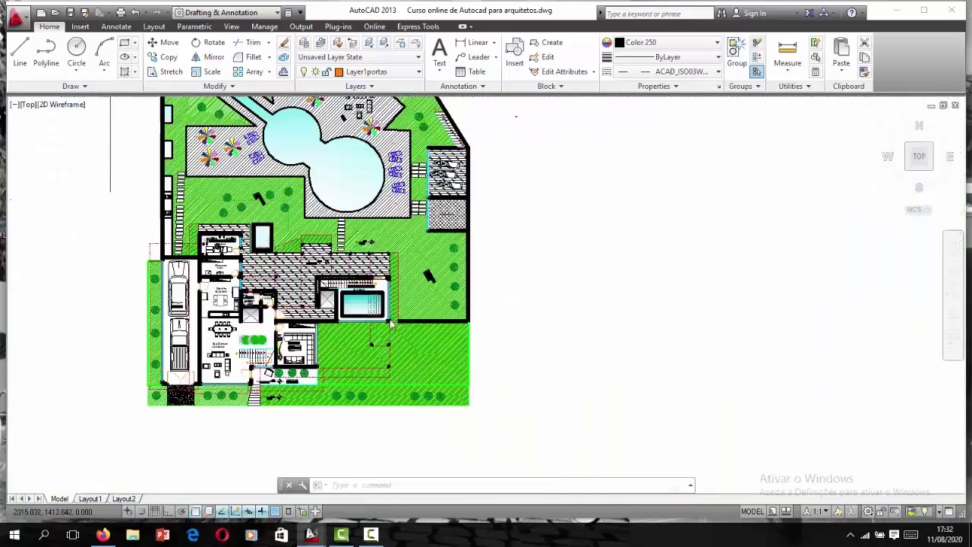
scroll(395, 327, up, 2)
scroll(414, 311, up, 3)
scroll(427, 299, up, 2)
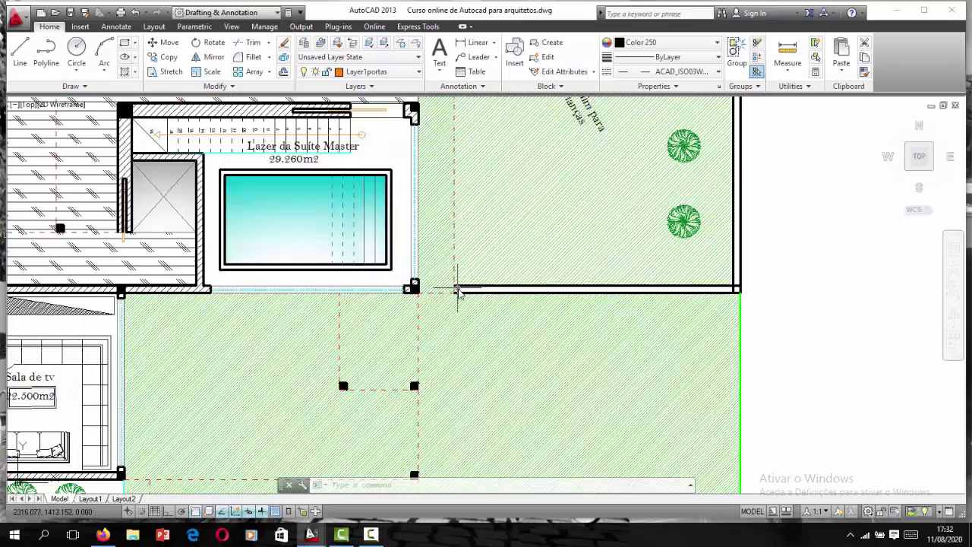
click(458, 289)
scroll(452, 286, up, 3)
scroll(445, 296, down, 3)
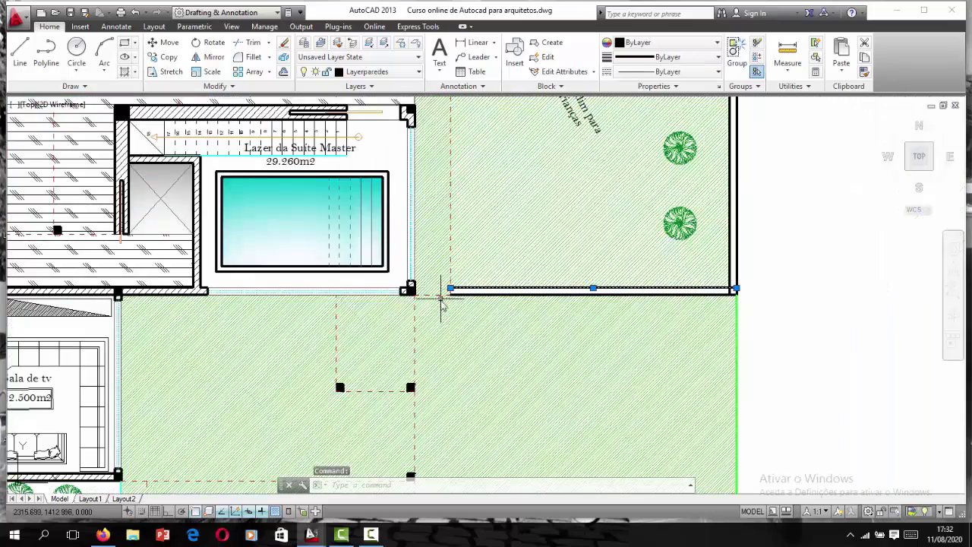
scroll(442, 298, down, 4)
scroll(326, 327, up, 2)
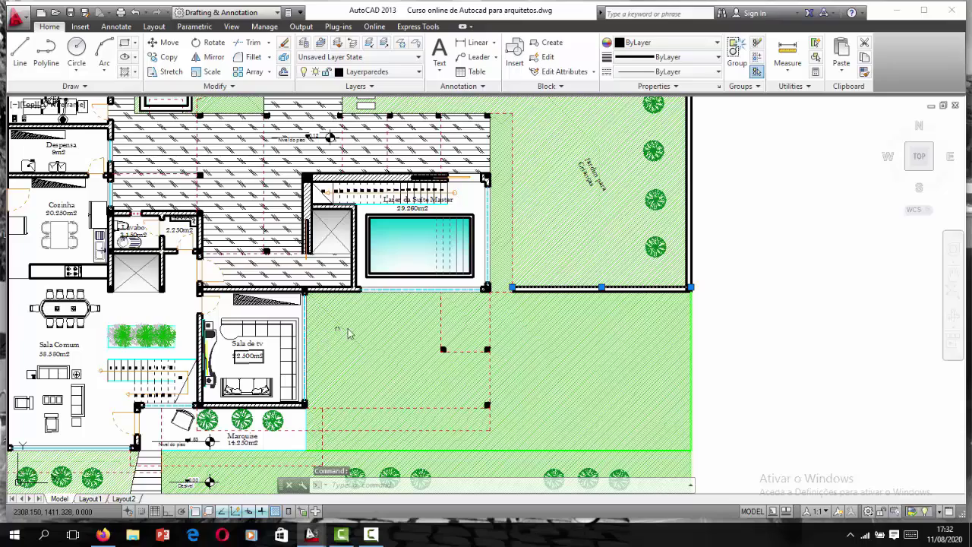
scroll(495, 296, up, 2)
scroll(515, 285, up, 4)
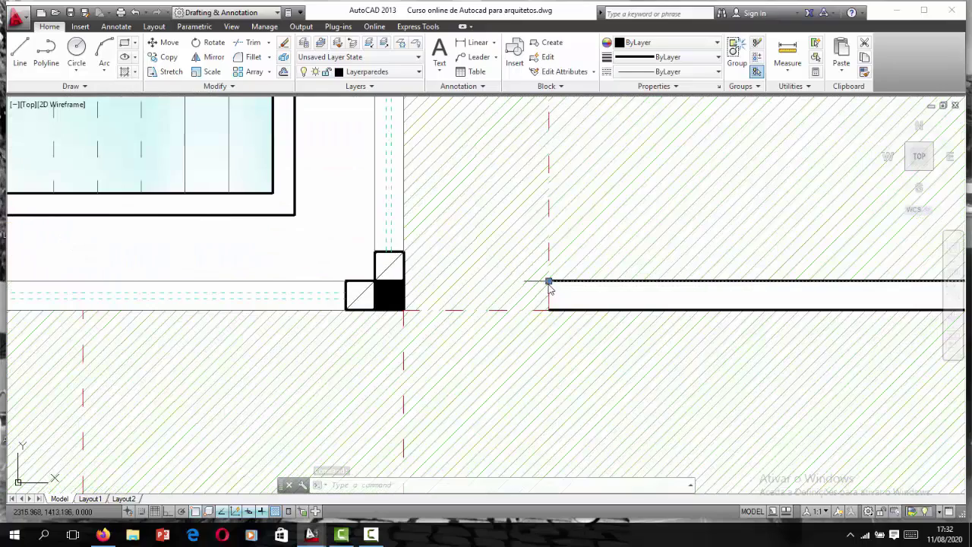
click(548, 282)
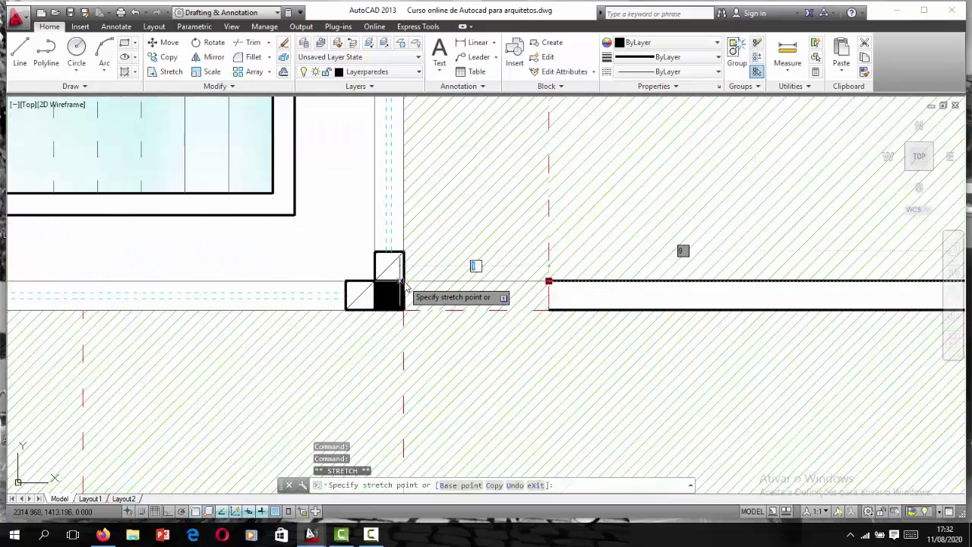
click(405, 283)
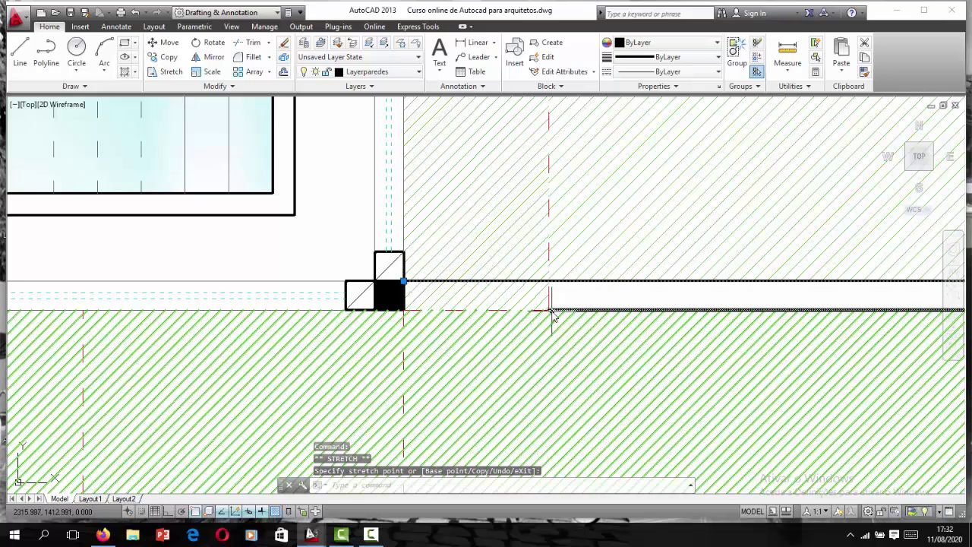
click(548, 310)
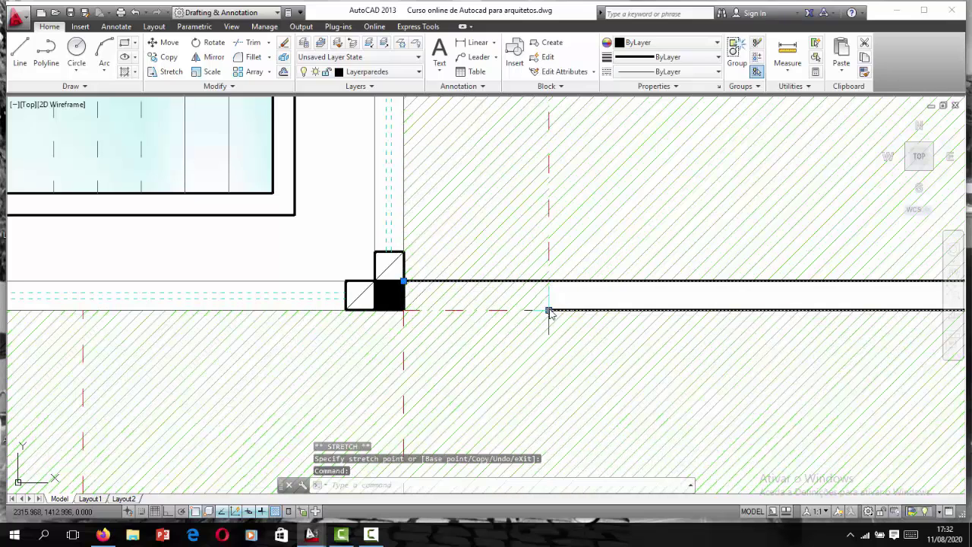
Step: Stretch the lower garden wall line leftward to the same corner post
click(549, 311)
click(548, 310)
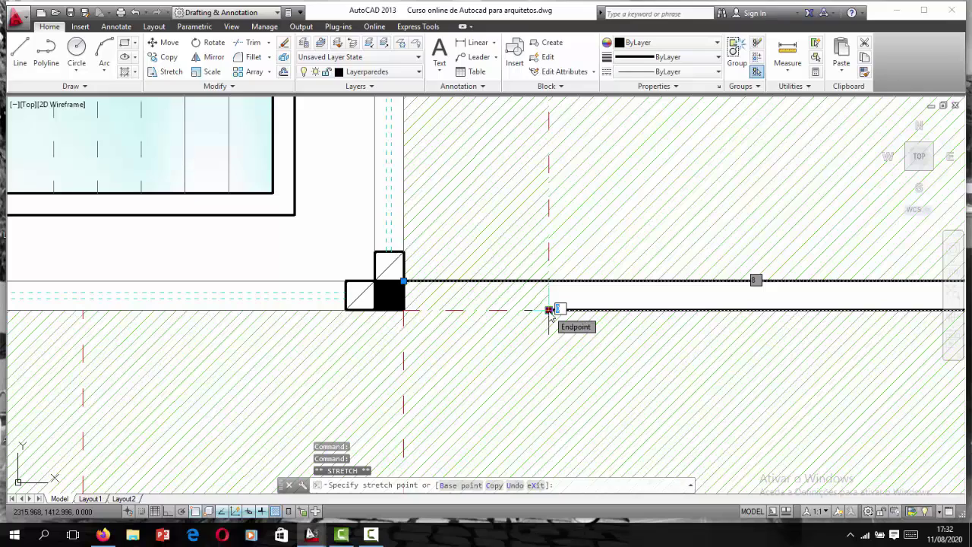
click(405, 310)
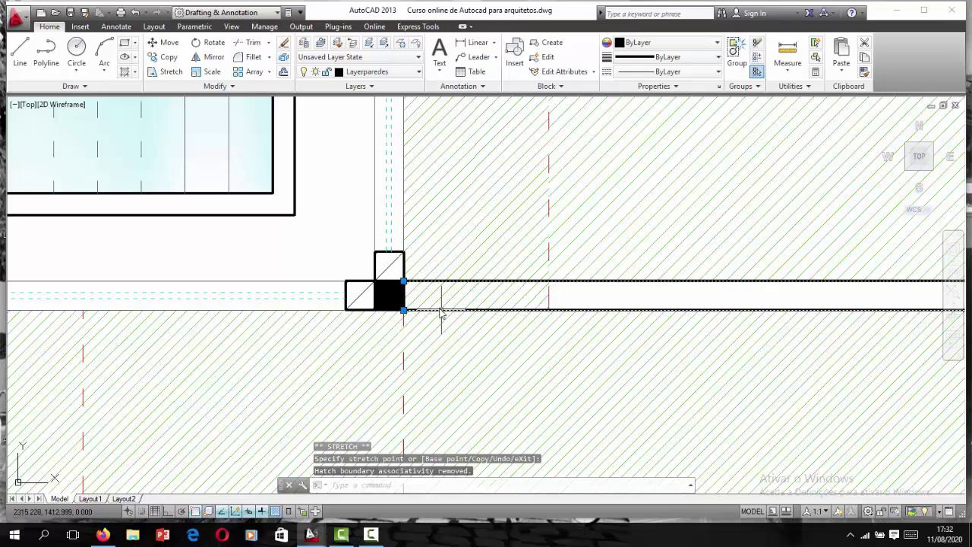
scroll(452, 310, down, 6)
scroll(501, 315, down, 2)
Step: Trim the dashed segment past the corner, then undo the trim to restore it
key(Escape)
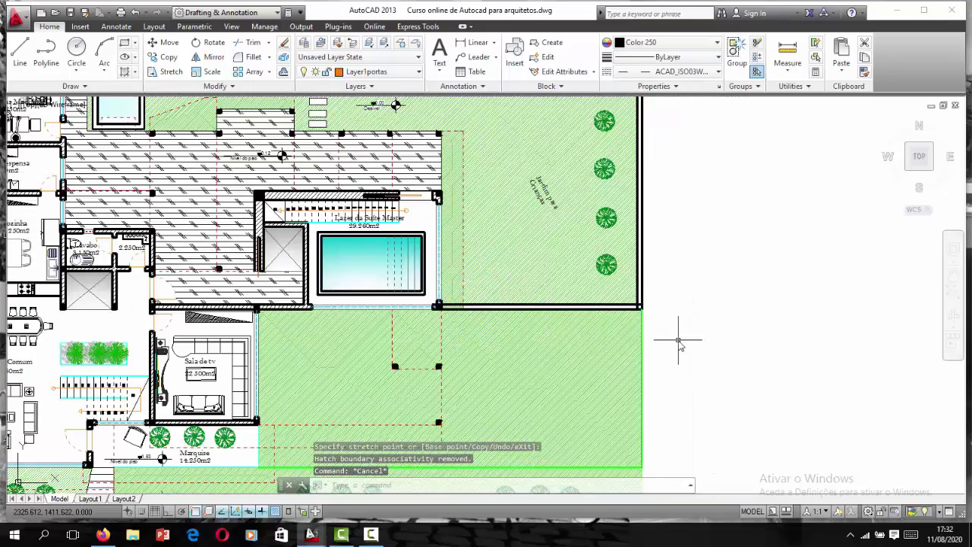
scroll(689, 337, down, 2)
scroll(714, 342, up, 2)
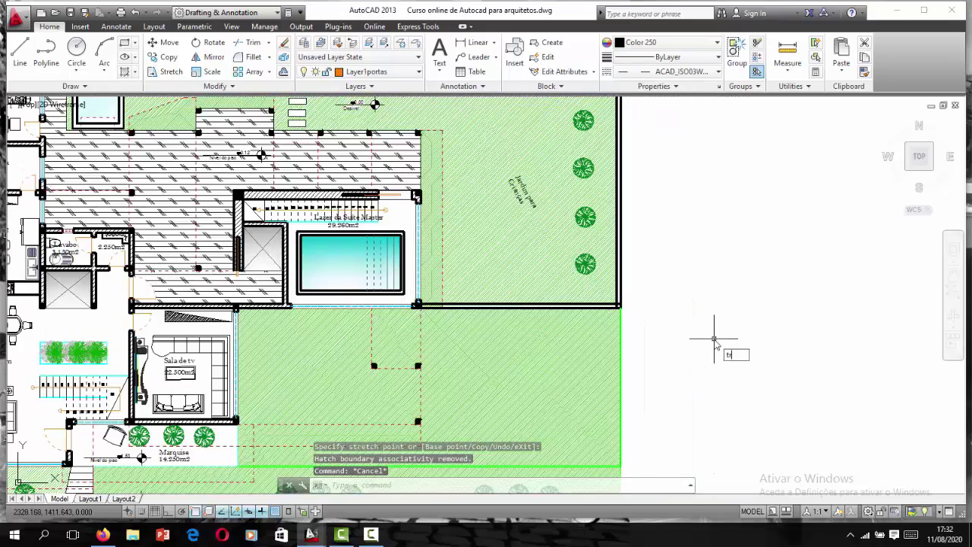
key(Return)
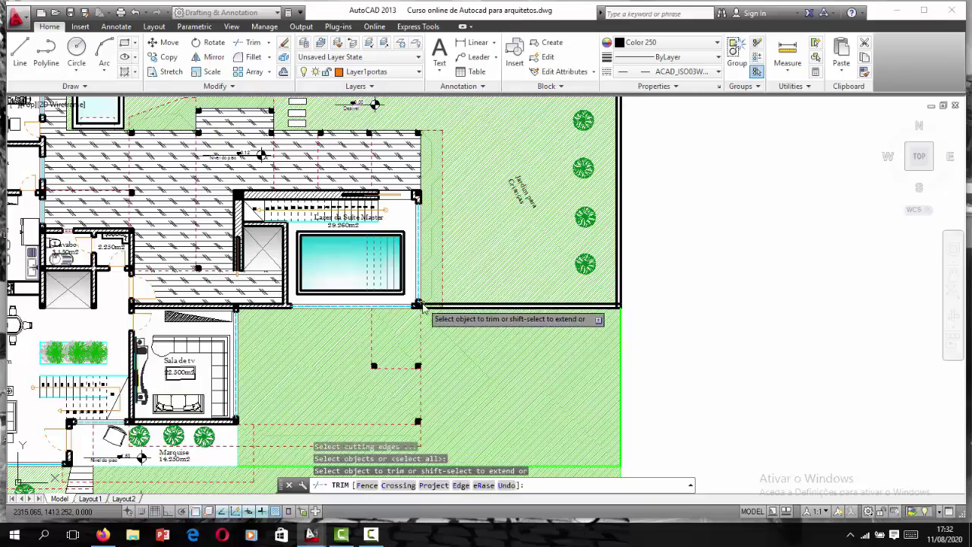
scroll(423, 302, up, 10)
click(449, 328)
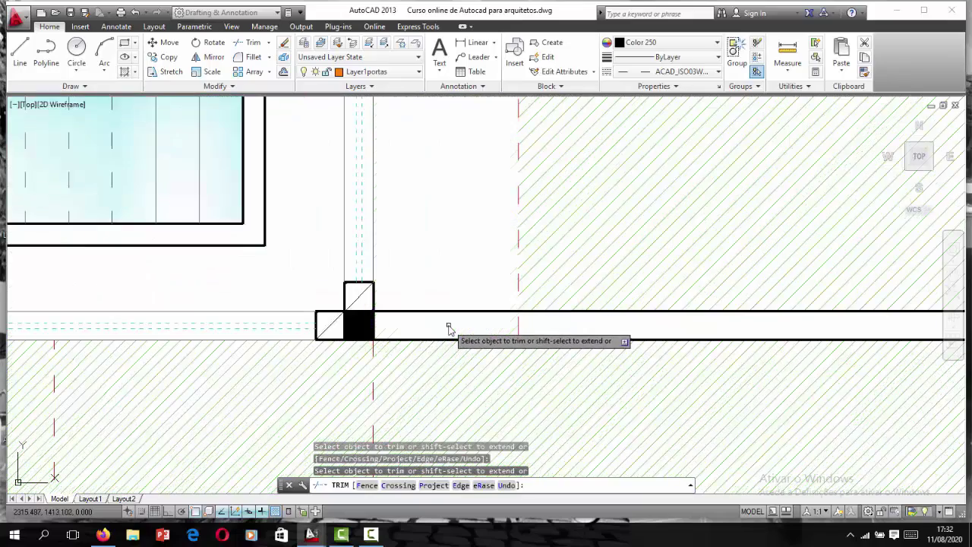
scroll(452, 331, down, 5)
scroll(463, 332, down, 2)
scroll(466, 335, down, 2)
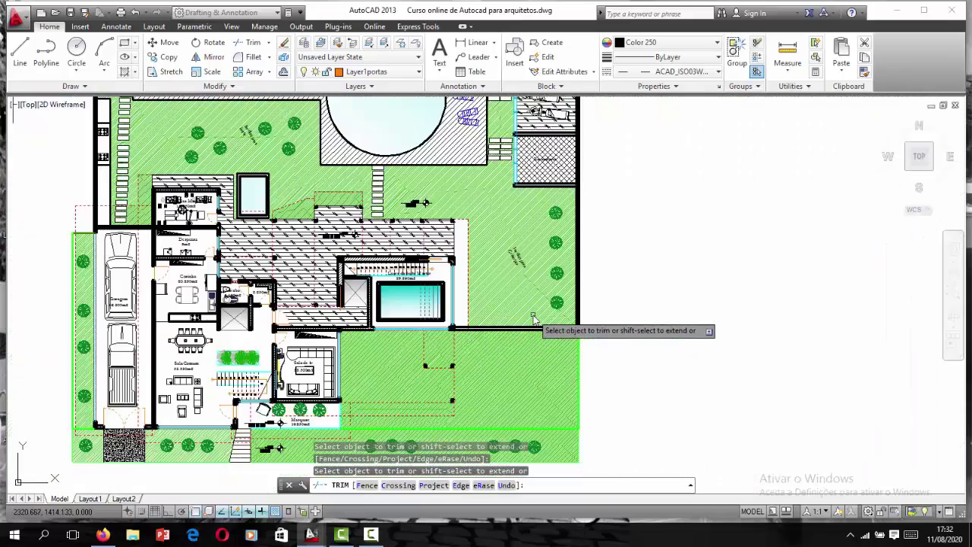
key(Escape)
scroll(448, 293, up, 2)
scroll(451, 298, up, 2)
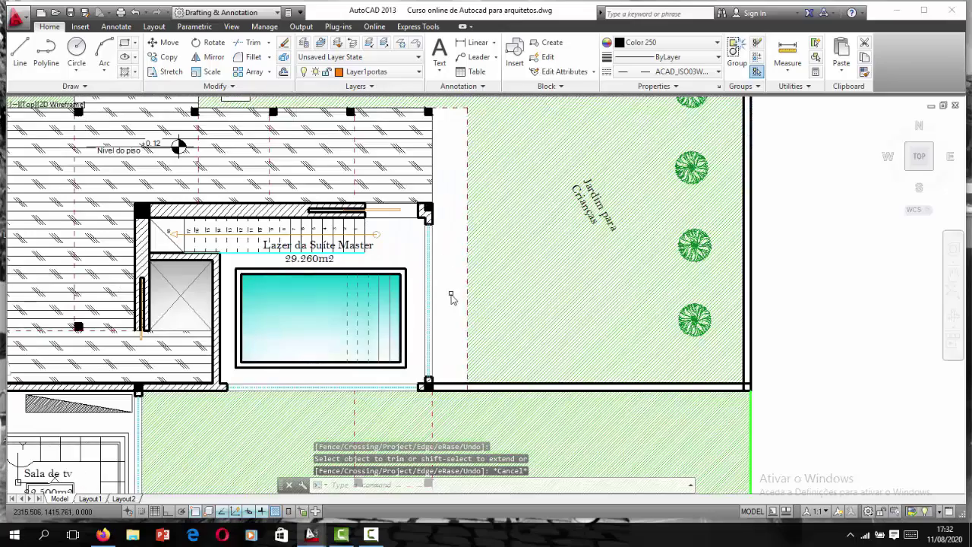
key(ctrl+z)
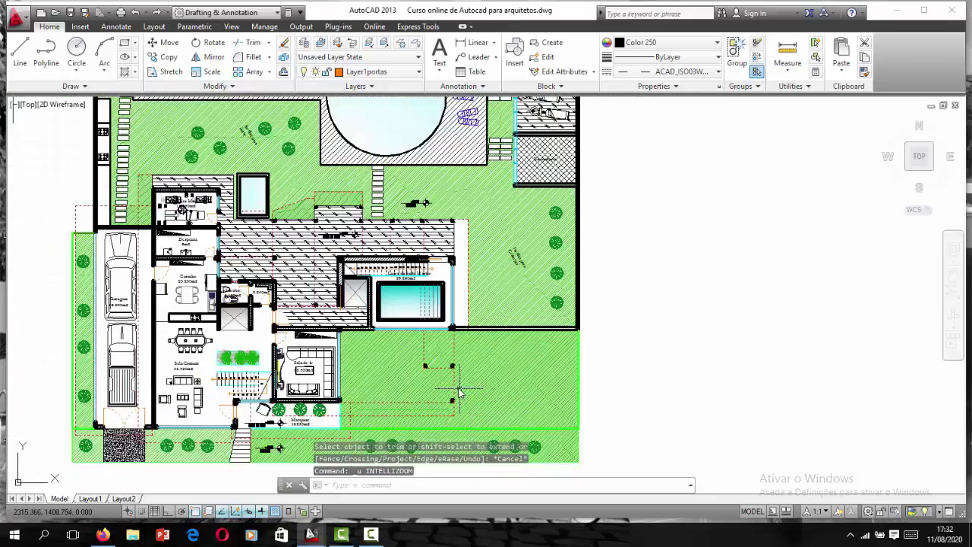
key(ctrl+z)
Step: Trim away the lawn hatch lying inside the wall strip, using all objects as cutting edges
scroll(429, 299, up, 5)
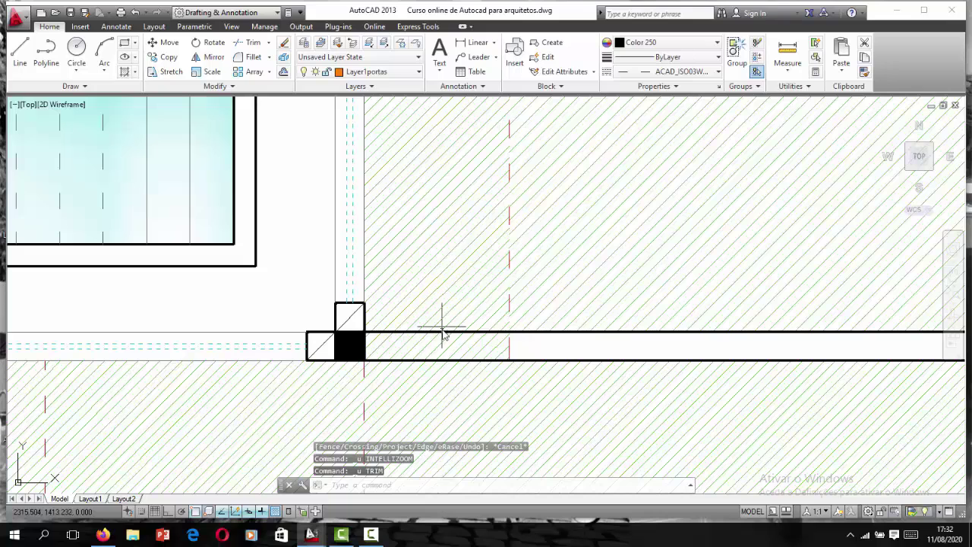
click(446, 344)
scroll(505, 347, up, 4)
text(TR)
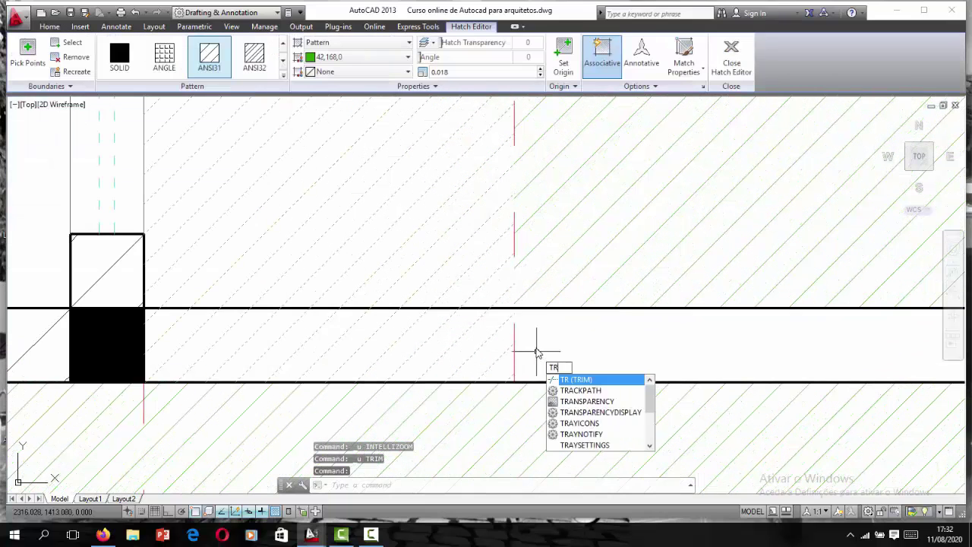
key(Return)
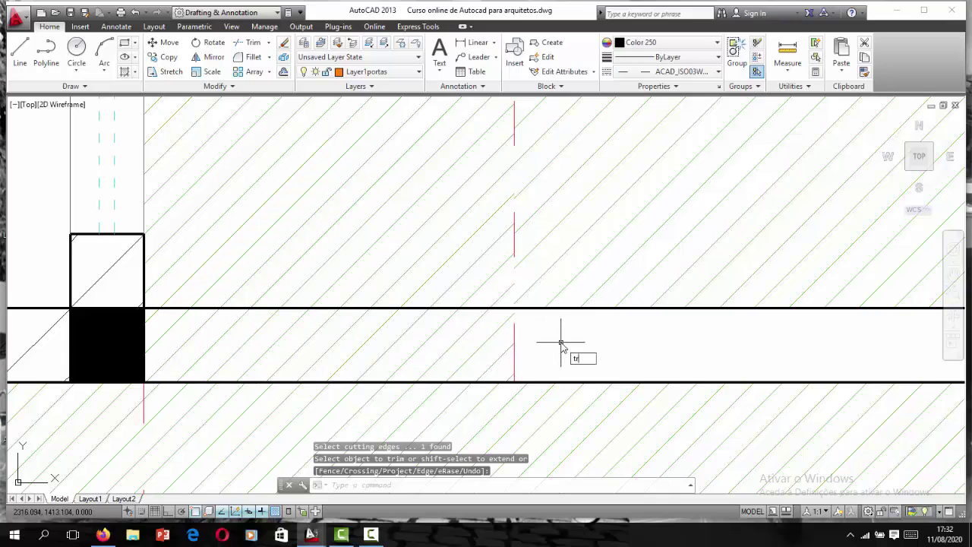
key(Return)
key(Return)
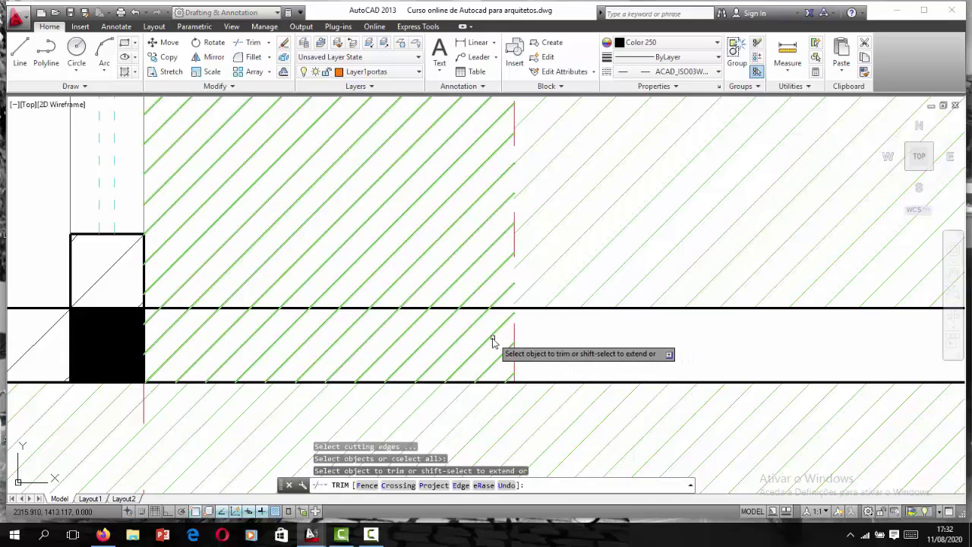
click(492, 342)
scroll(488, 342, down, 4)
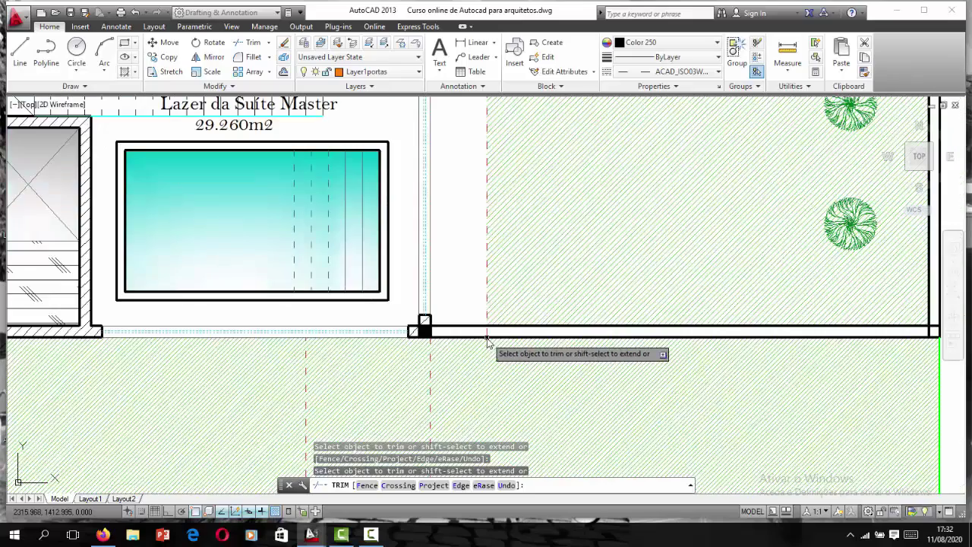
scroll(427, 322, down, 3)
scroll(441, 313, up, 3)
key(Escape)
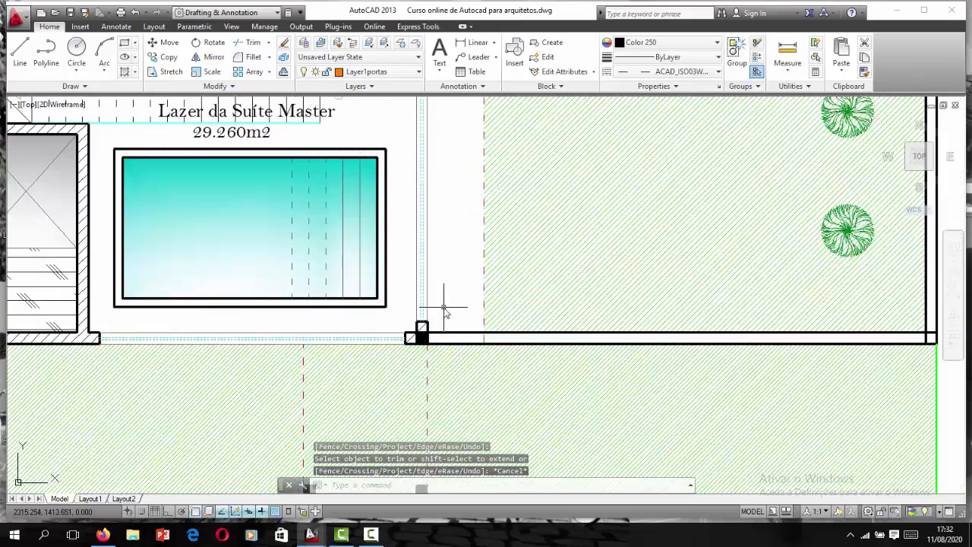
scroll(444, 311, up, 2)
scroll(468, 354, up, 1)
Step: Grip-stretch the red axis line's lower end up so it stops at the wall's edge
click(469, 347)
scroll(469, 349, up, 2)
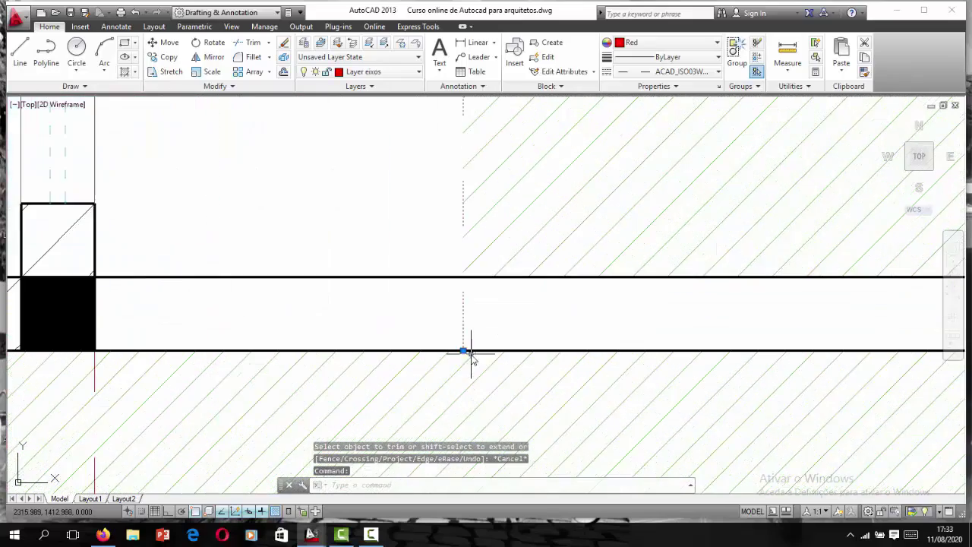
click(463, 352)
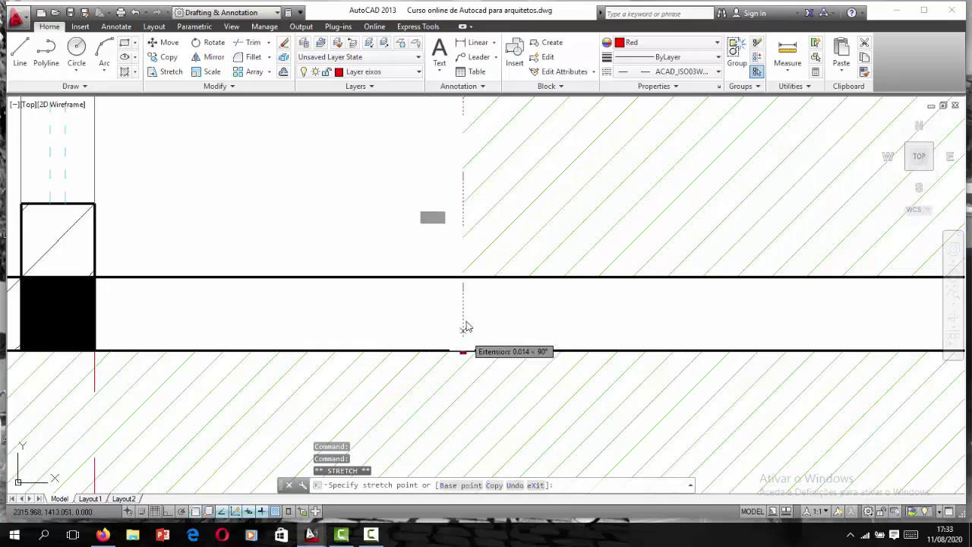
click(464, 278)
scroll(460, 315, down, 2)
scroll(456, 304, down, 2)
key(Escape)
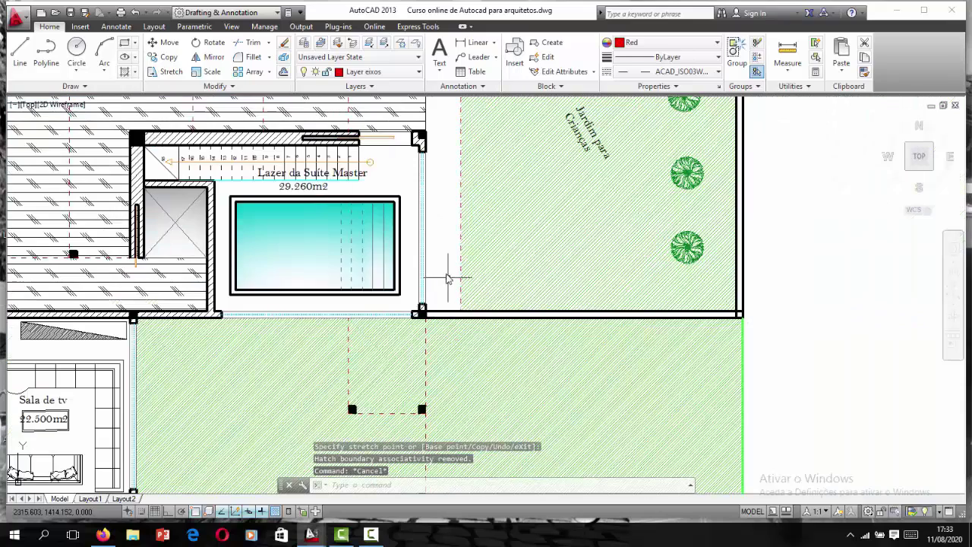
text(H)
Step: Hatch the strip beside the pool with the hatch scale lowered to 0.021
key(BackSpace)
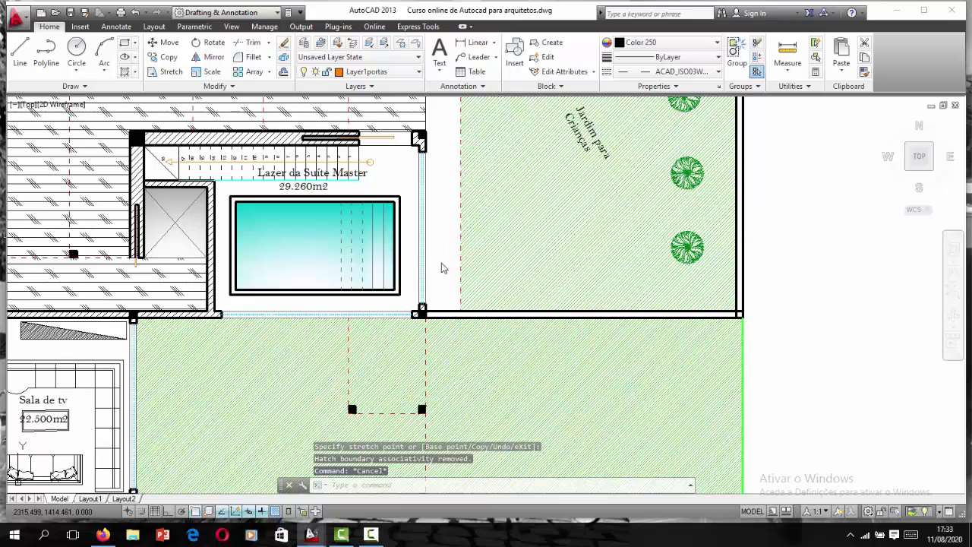
text(h)
key(Return)
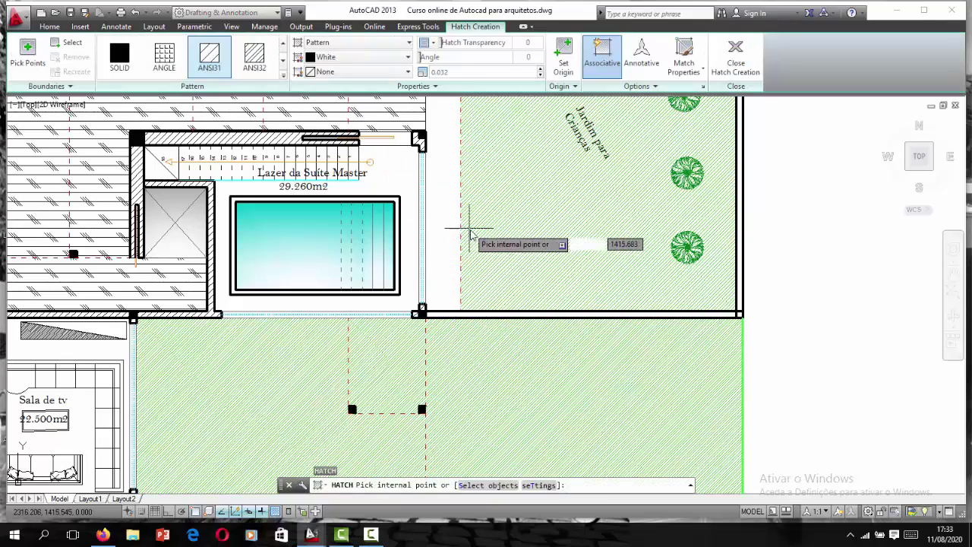
click(442, 228)
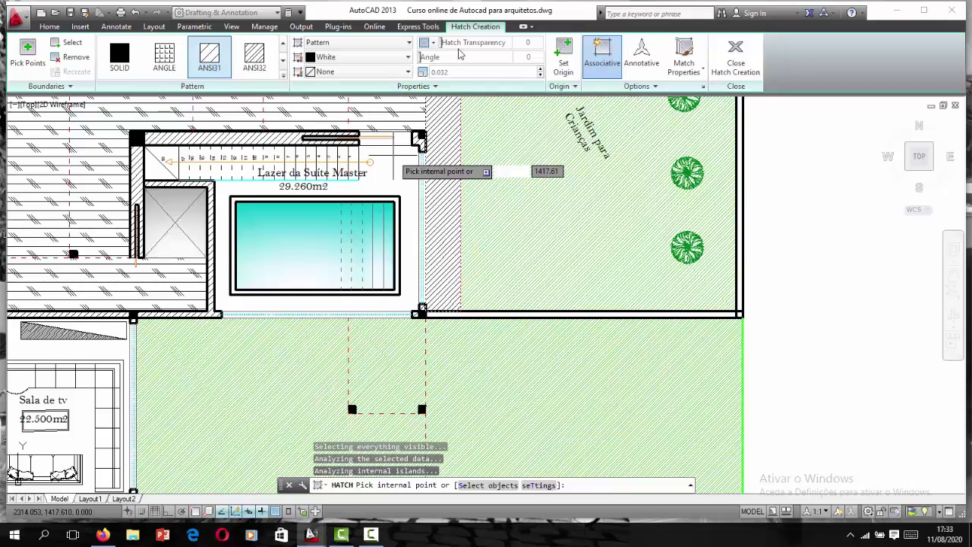
click(540, 75)
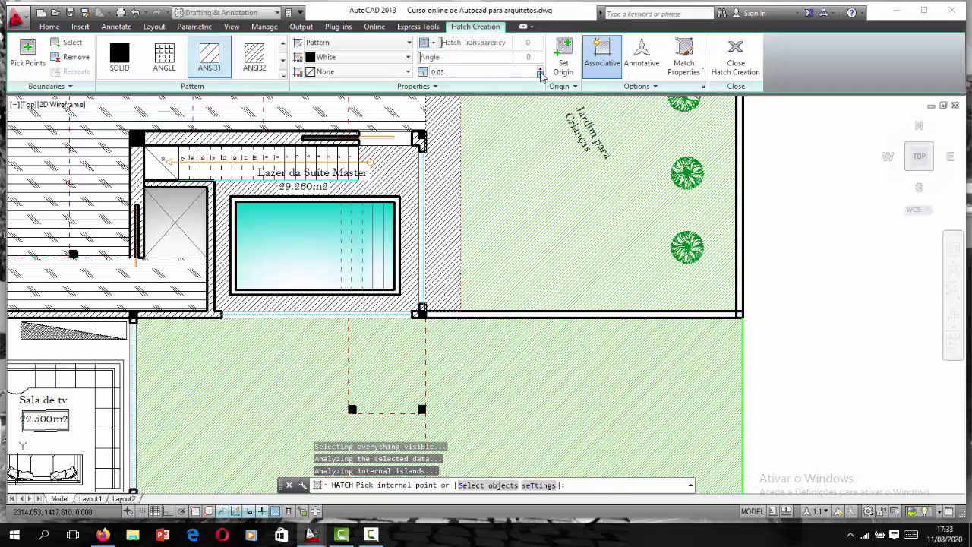
click(541, 75)
click(541, 76)
click(541, 75)
click(541, 76)
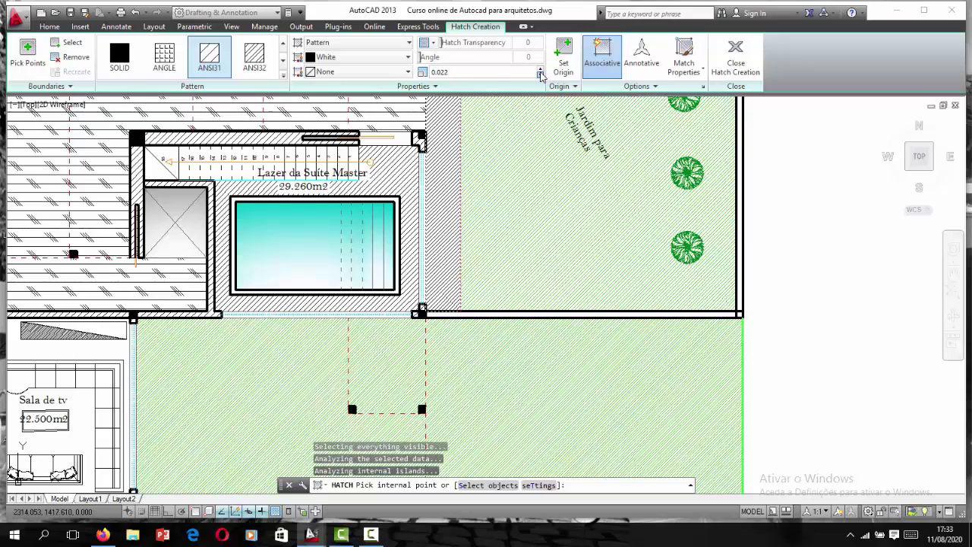
click(540, 75)
click(540, 75)
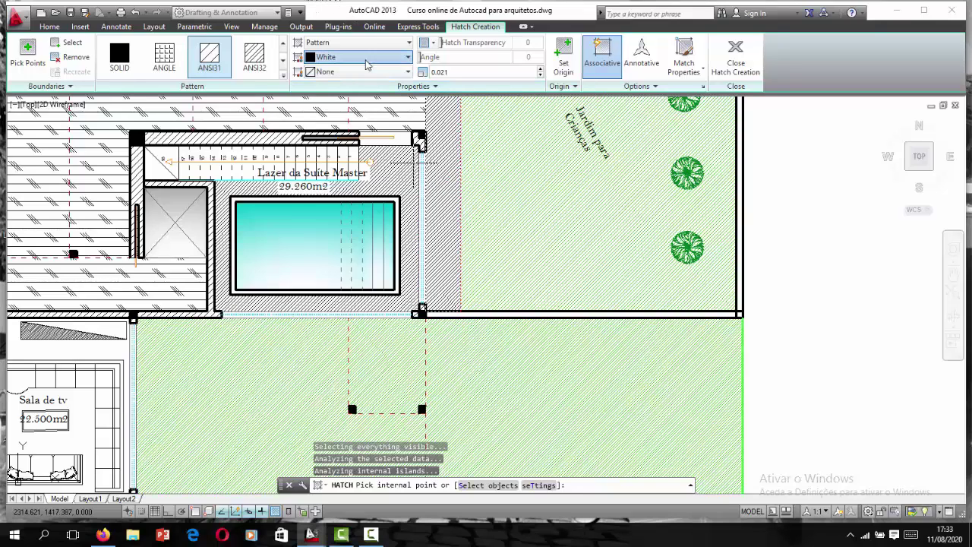
Step: Make the new strip hatch lawn green 45,179,0
click(368, 57)
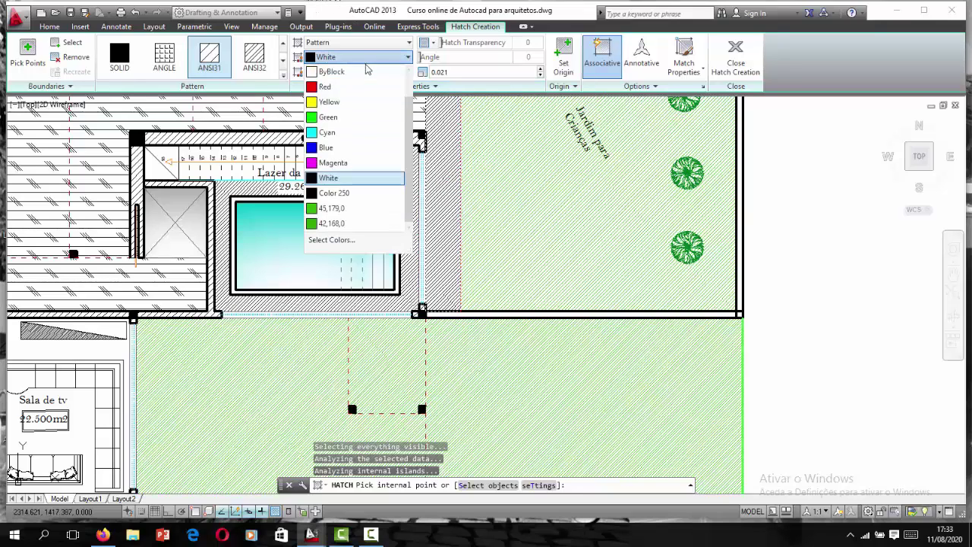
click(354, 213)
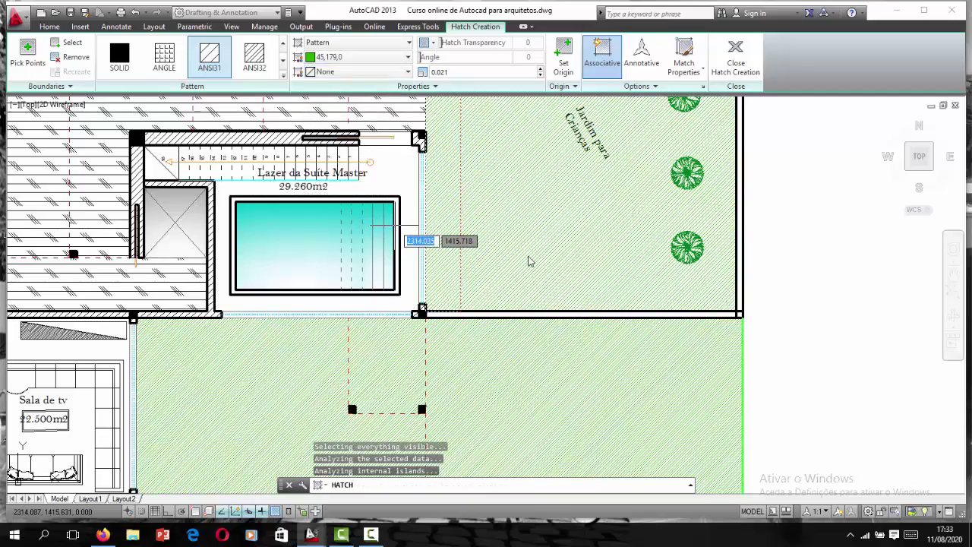
key(Escape)
scroll(582, 276, down, 5)
Step: Save the drawing from the Quick Access Toolbar
scroll(607, 304, up, 3)
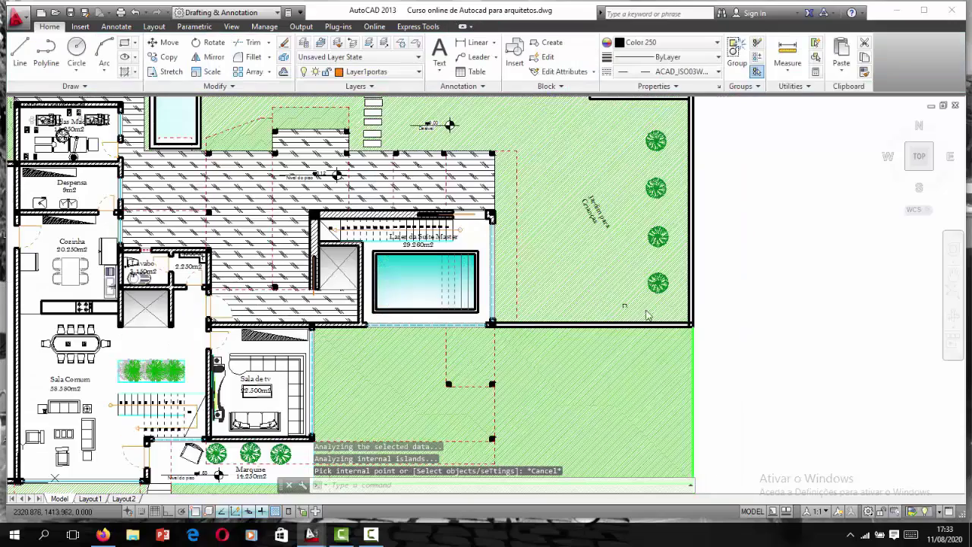
scroll(759, 300, down, 3)
scroll(749, 303, down, 2)
scroll(766, 223, up, 2)
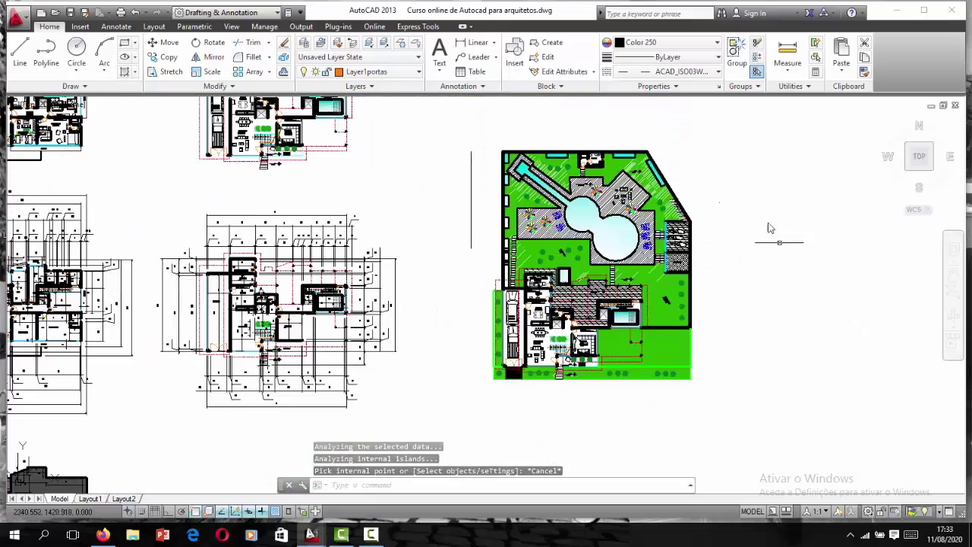
scroll(649, 196, up, 1)
scroll(646, 203, down, 2)
scroll(634, 217, up, 2)
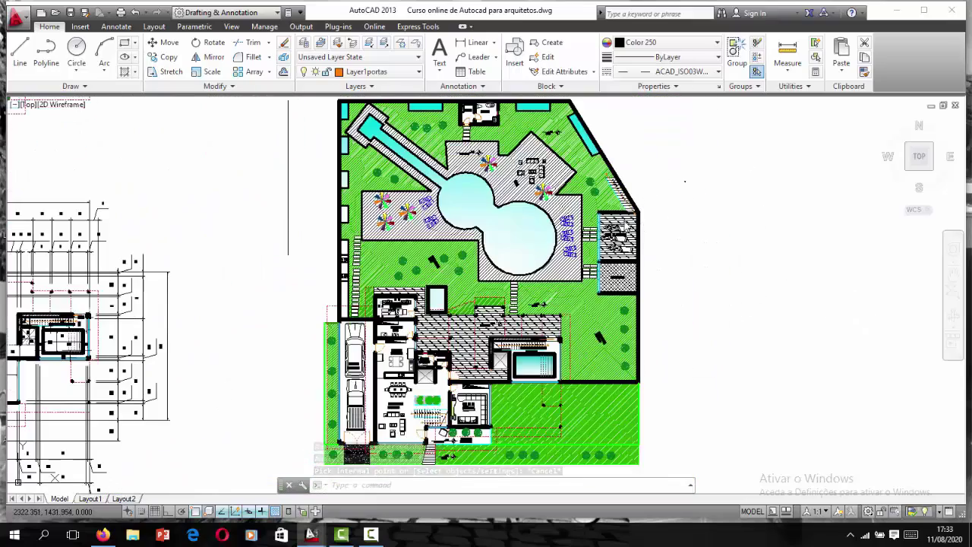
scroll(636, 220, down, 2)
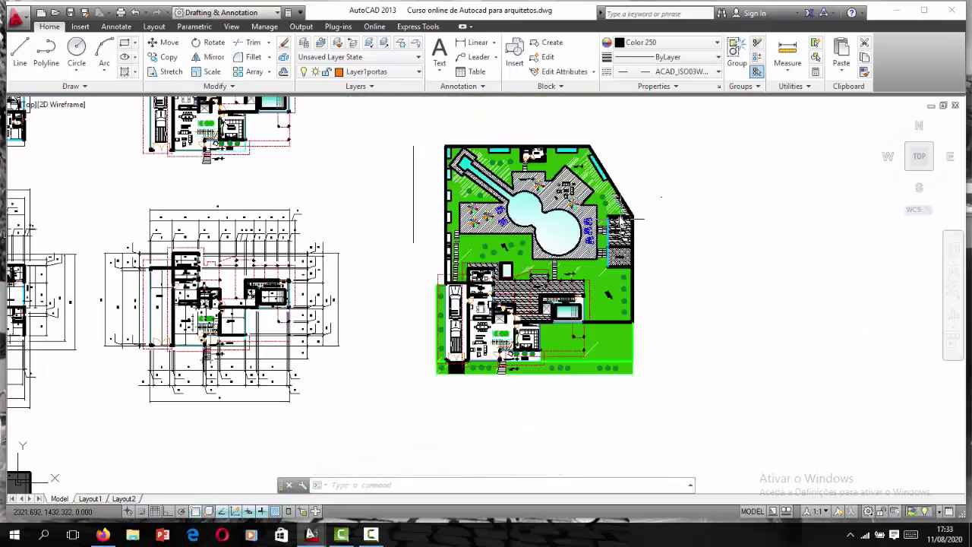
click(70, 13)
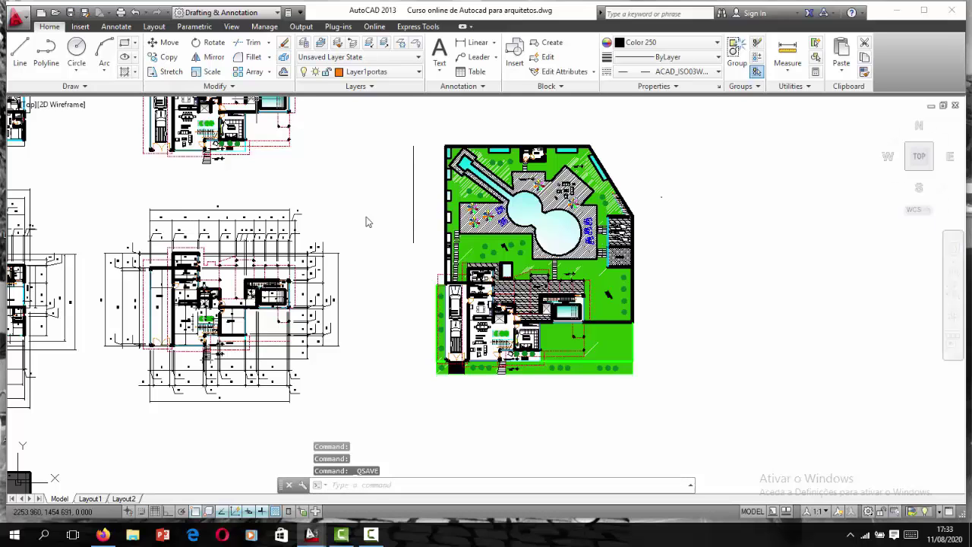
Step: Delete the light-blue gradient fill from the circular pool
scroll(577, 228, up, 2)
scroll(500, 220, up, 2)
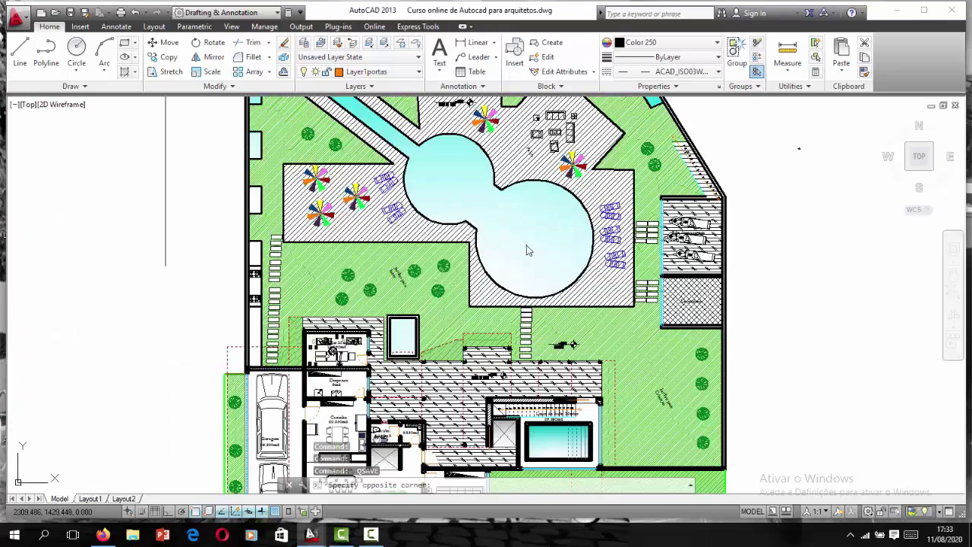
click(527, 249)
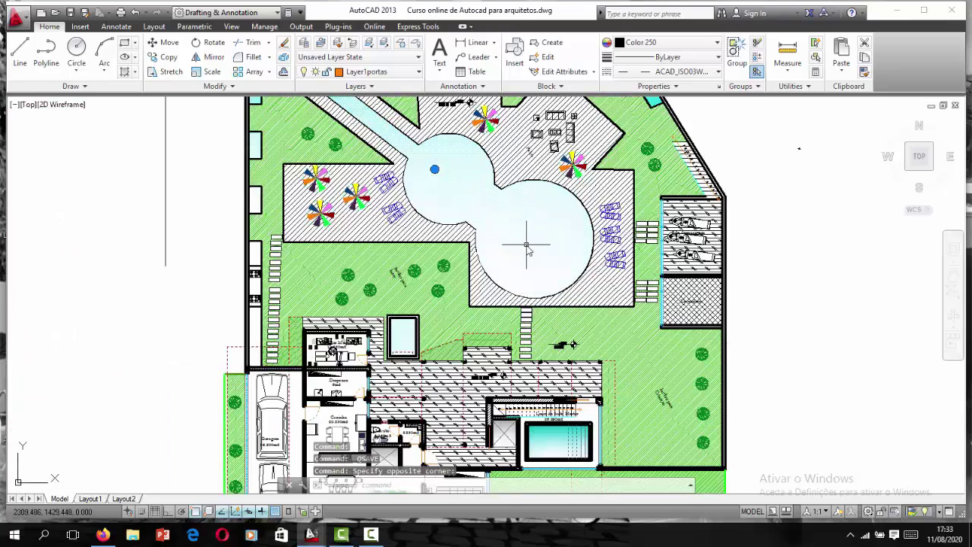
key(Delete)
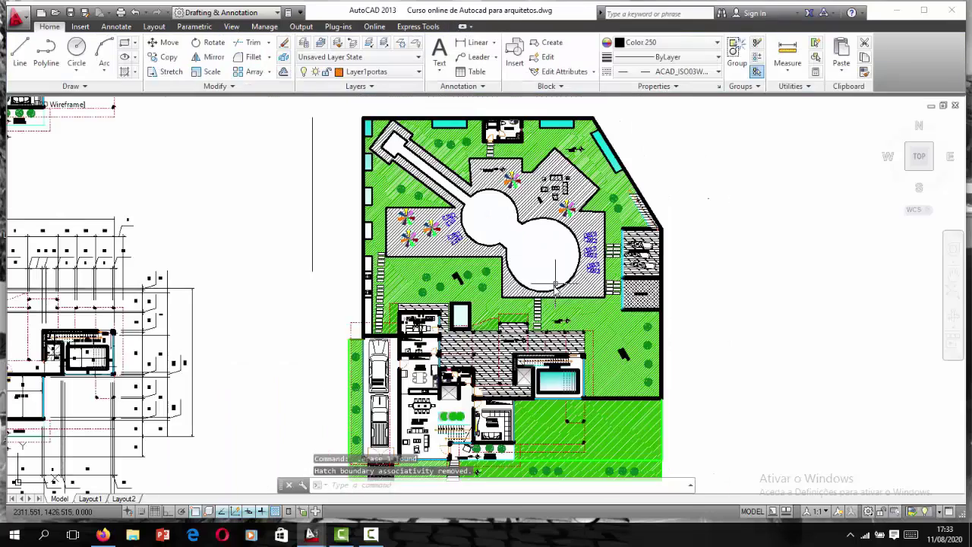
scroll(550, 262, down, 1)
Step: Draw a line from the pool's centre to its lower-right edge
scroll(554, 281, up, 1)
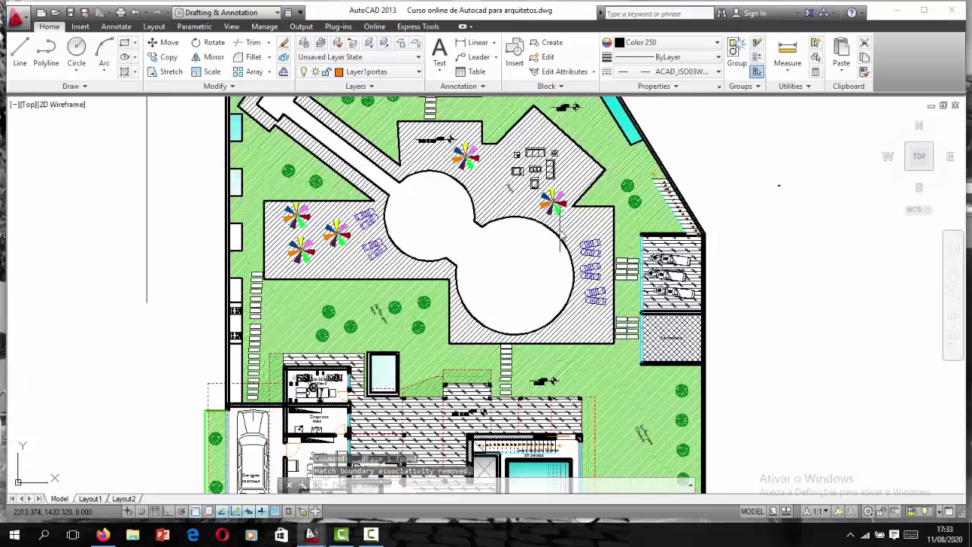
scroll(558, 293, up, 6)
scroll(560, 293, down, 4)
scroll(556, 295, down, 3)
scroll(566, 307, up, 5)
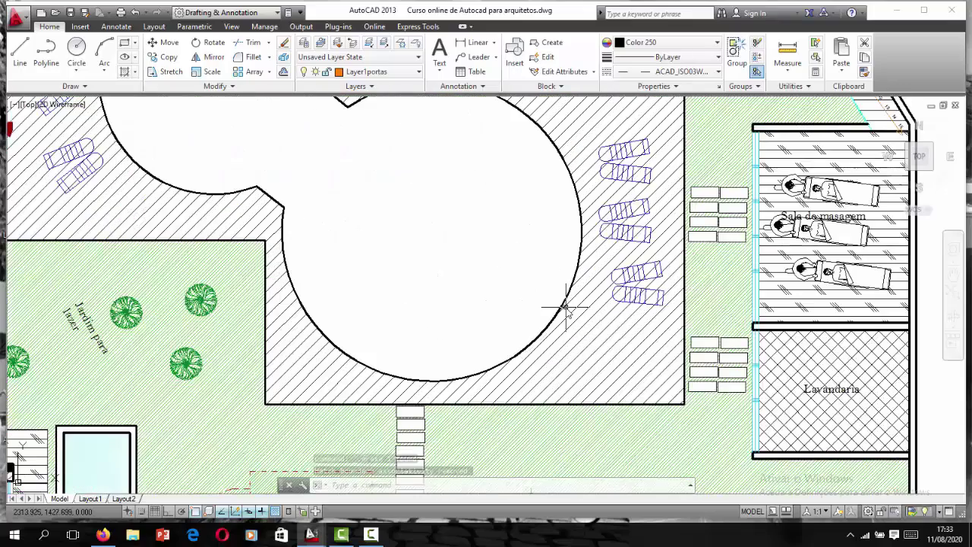
text(L)
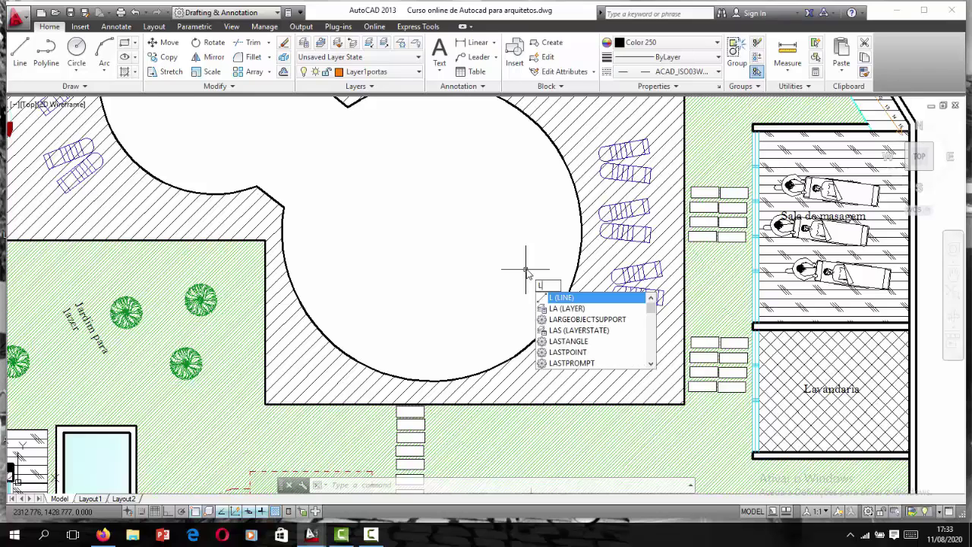
key(Return)
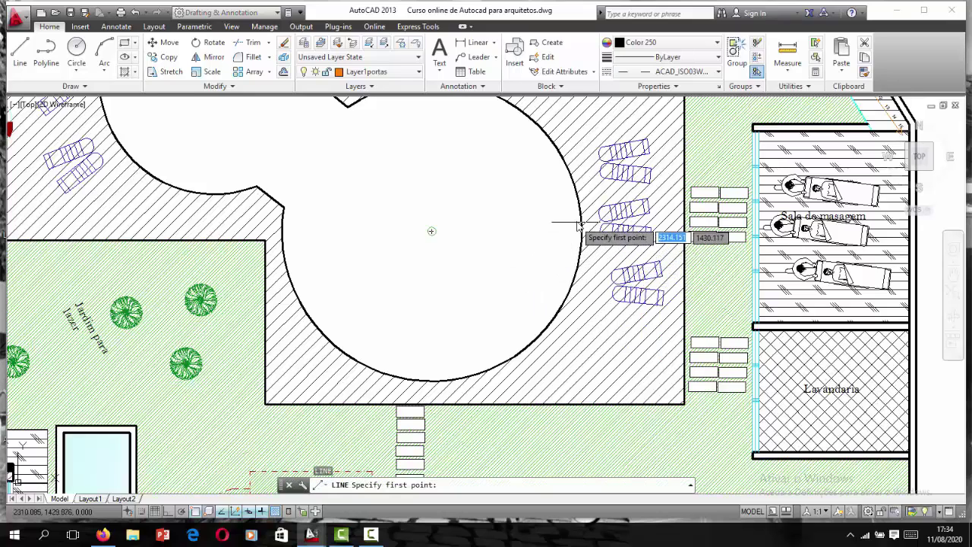
click(433, 230)
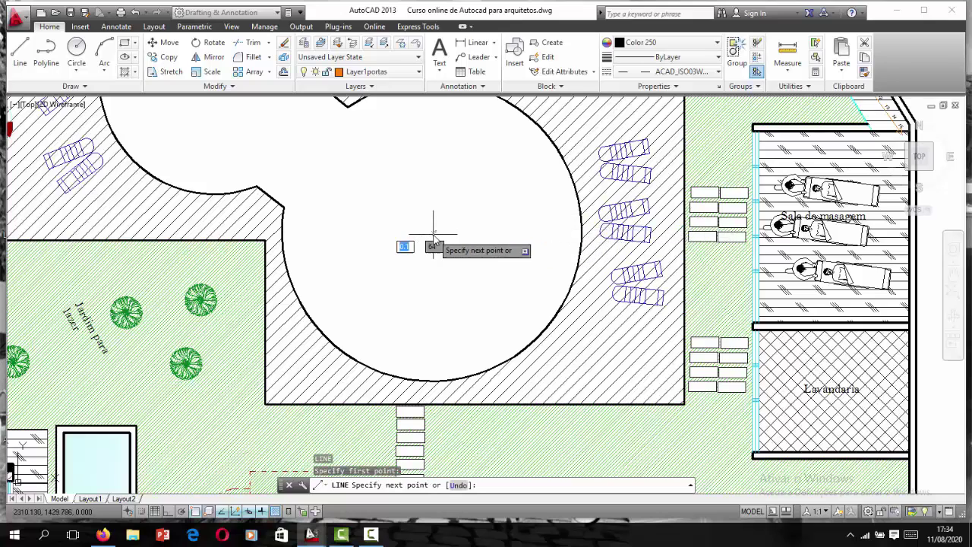
click(550, 344)
key(Return)
Step: Add lines from the centre out to the pool's upper-right and lower-left edges
scroll(492, 292, up, 2)
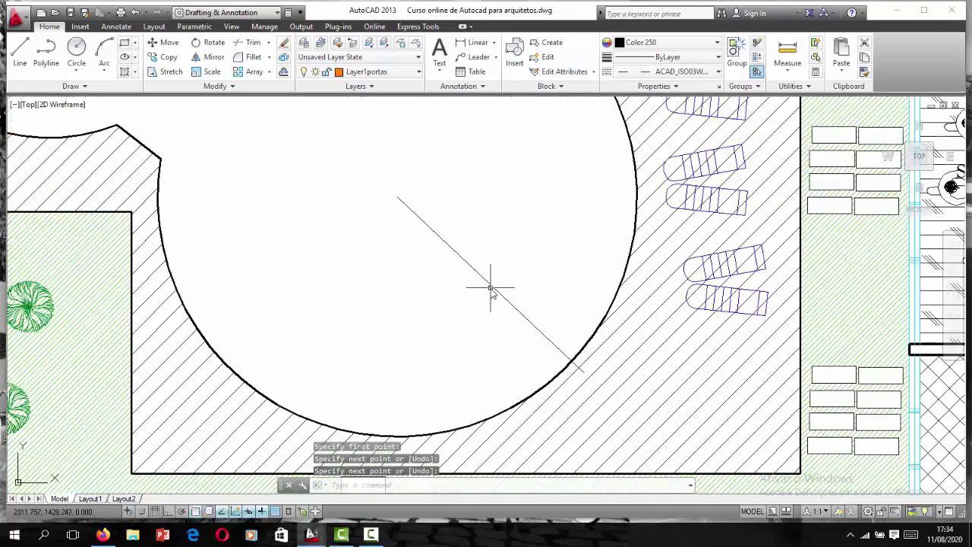
text(l)
key(Return)
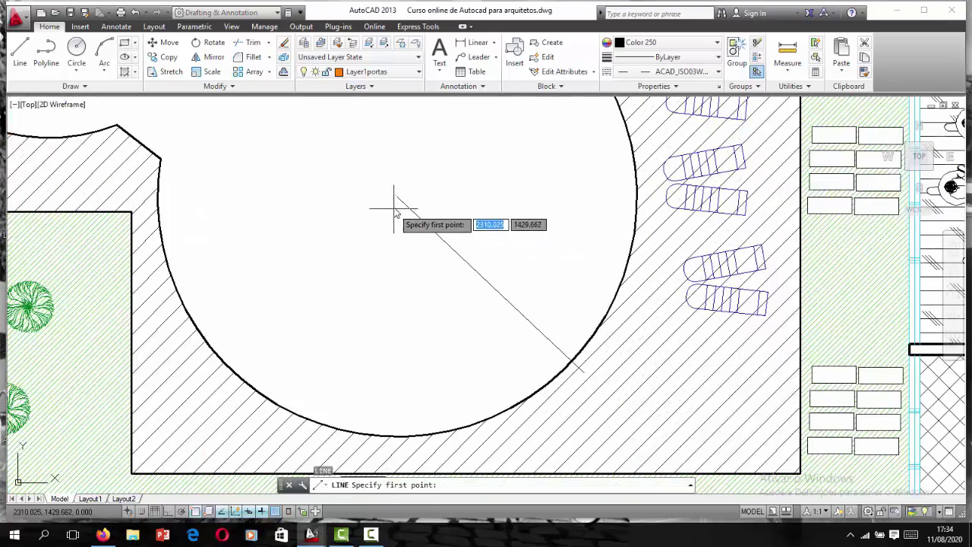
click(396, 198)
scroll(396, 198, down, 2)
scroll(396, 197, down, 2)
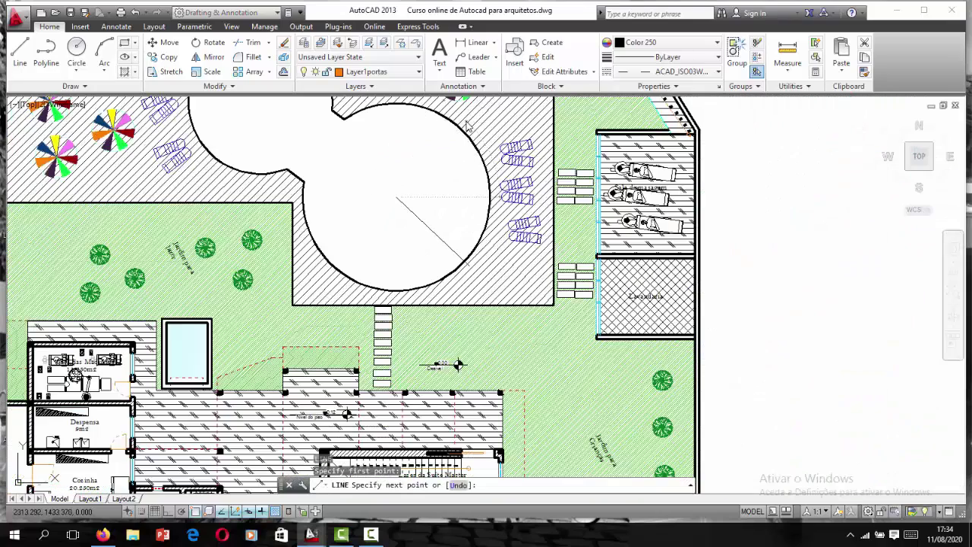
click(456, 129)
key(Return)
key(Return)
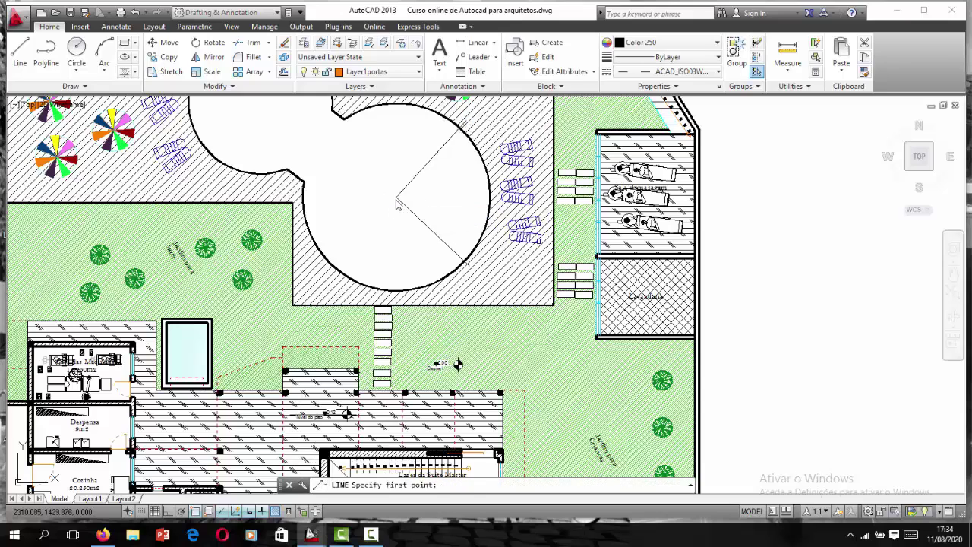
click(397, 197)
click(301, 301)
key(Return)
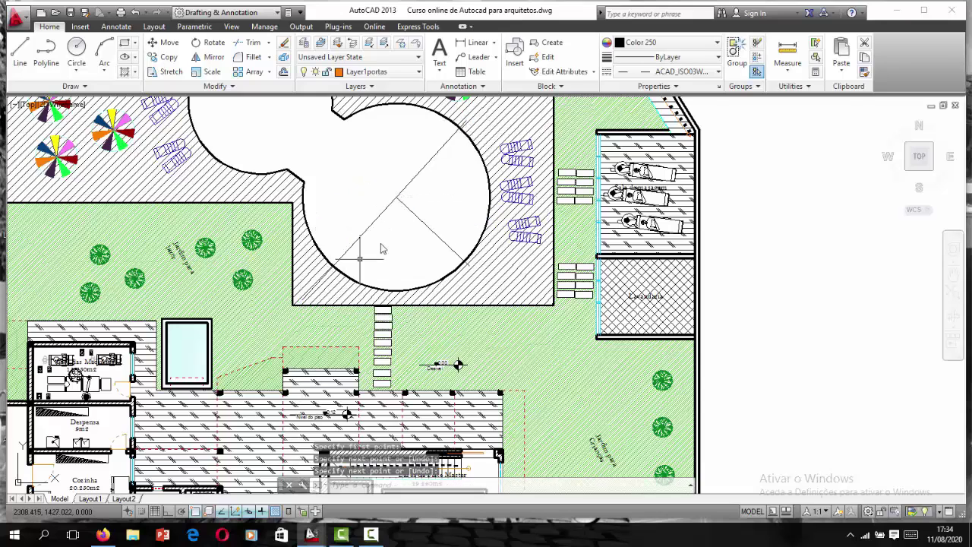
scroll(381, 199, up, 3)
text(J)
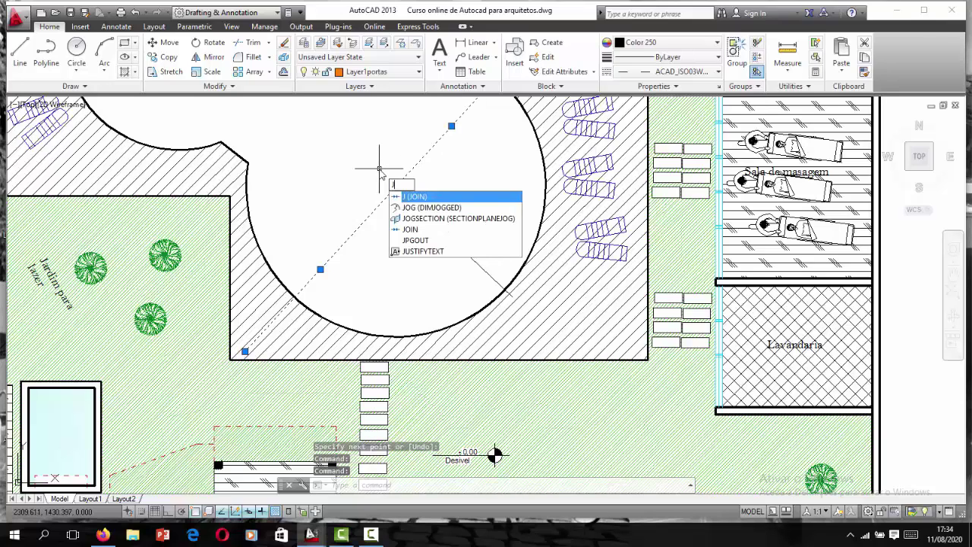
Step: Begin a 0.3 offset, then cancel it and a trial linear dimension across the pool
key(Return)
scroll(414, 246, down, 2)
scroll(402, 235, up, 3)
text(O)
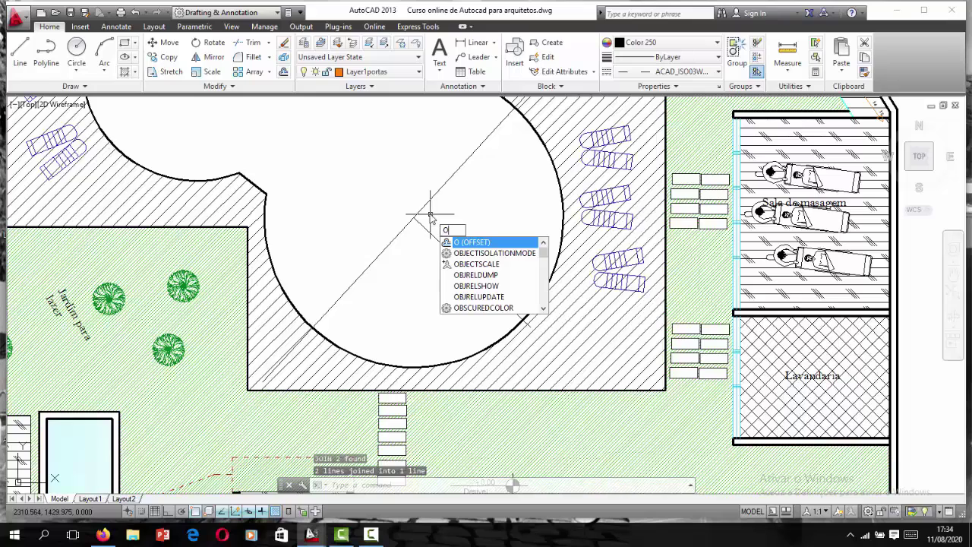
key(Return)
text(0.3)
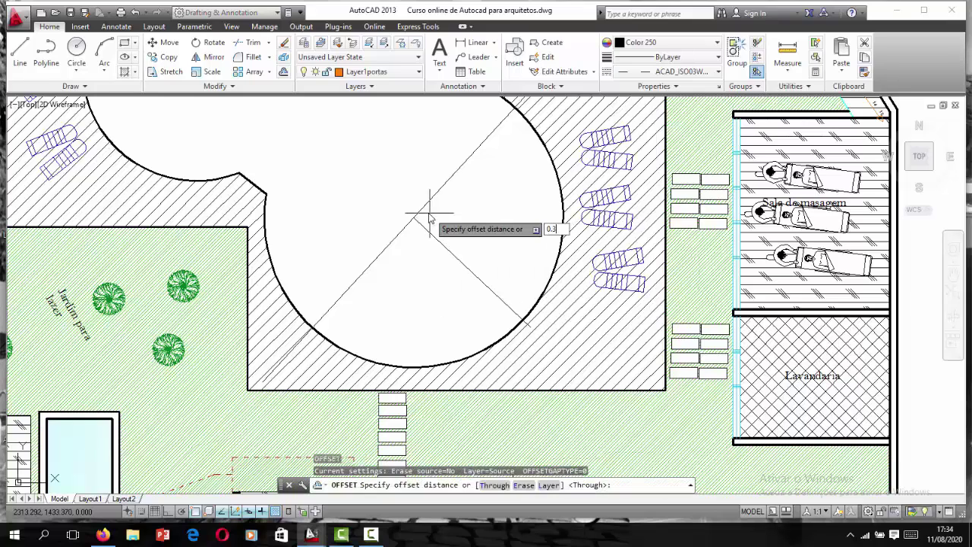
key(Return)
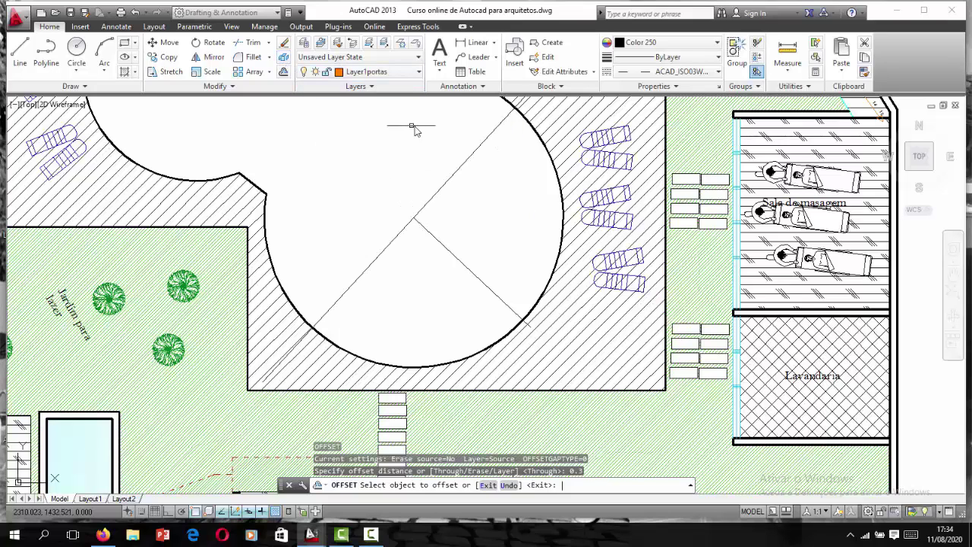
key(Escape)
click(471, 50)
click(414, 218)
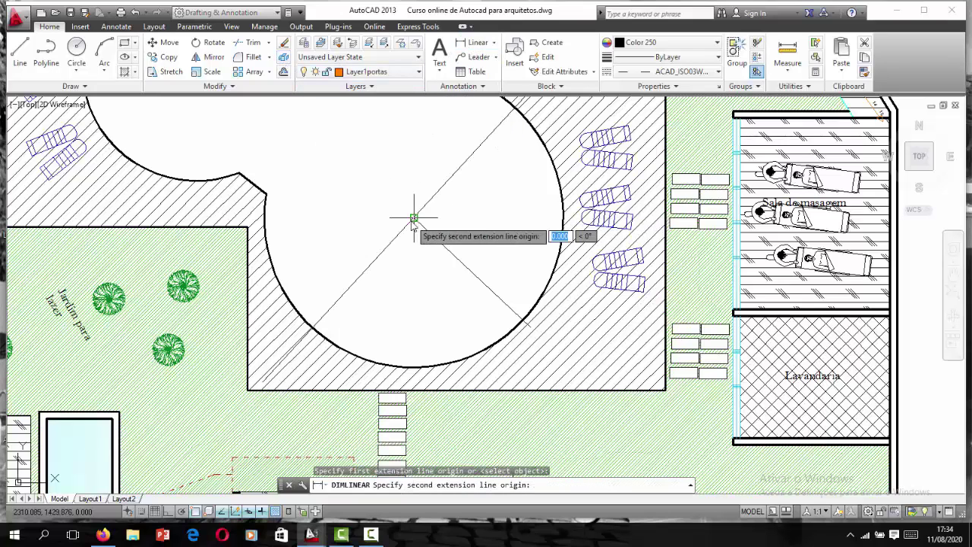
click(522, 321)
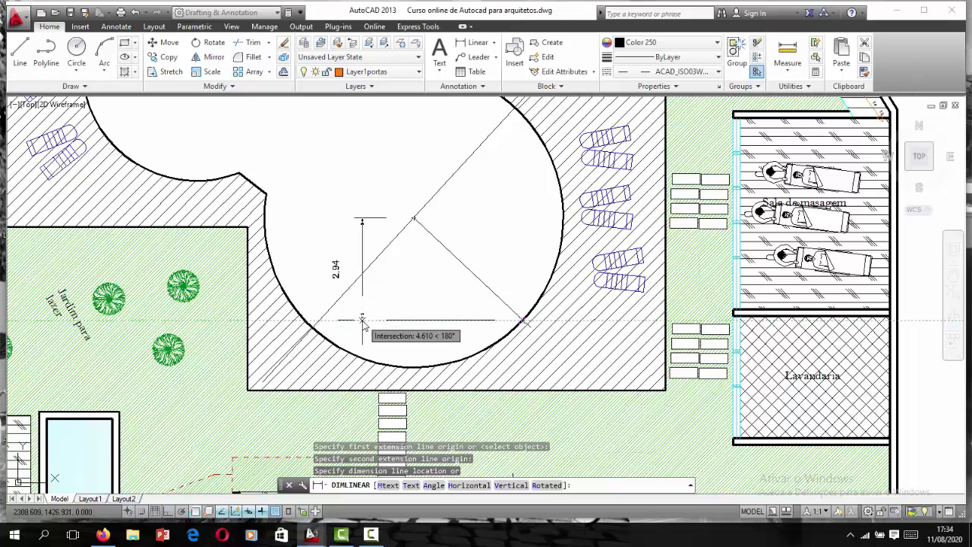
key(Escape)
Step: Offset the pool's diagonal line by 0.3, adding the first parallel copies toward the lower-right
scroll(444, 194, up, 2)
text(o)
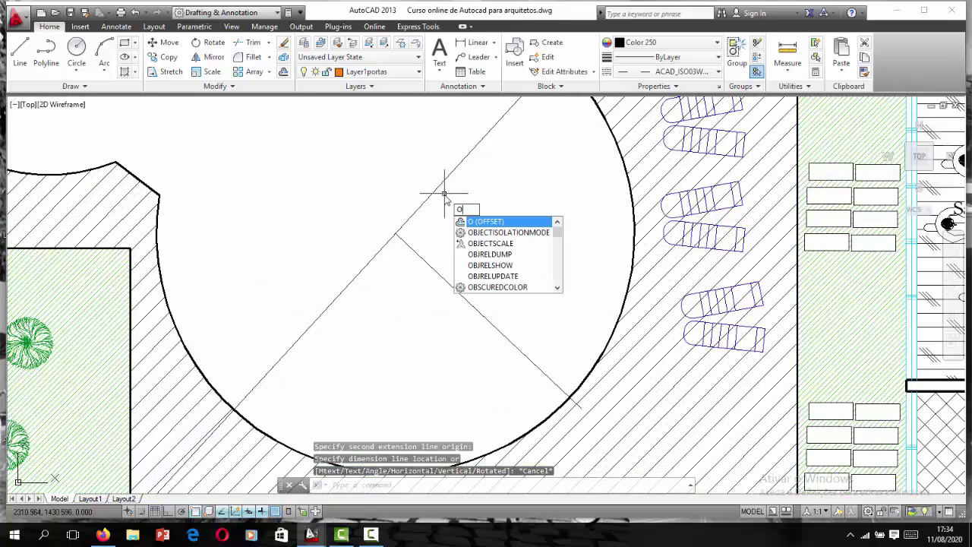
key(Return)
text(0.3)
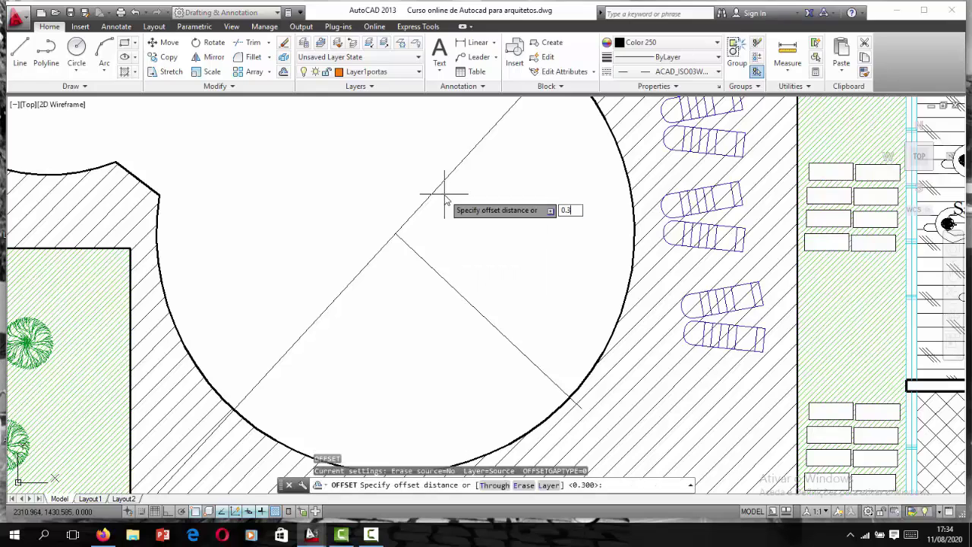
key(Return)
click(435, 190)
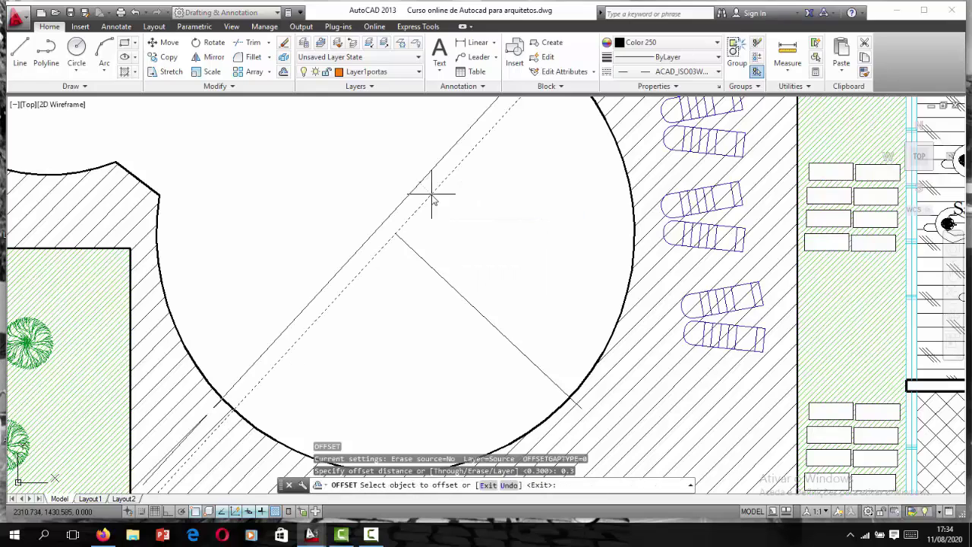
click(444, 221)
click(434, 218)
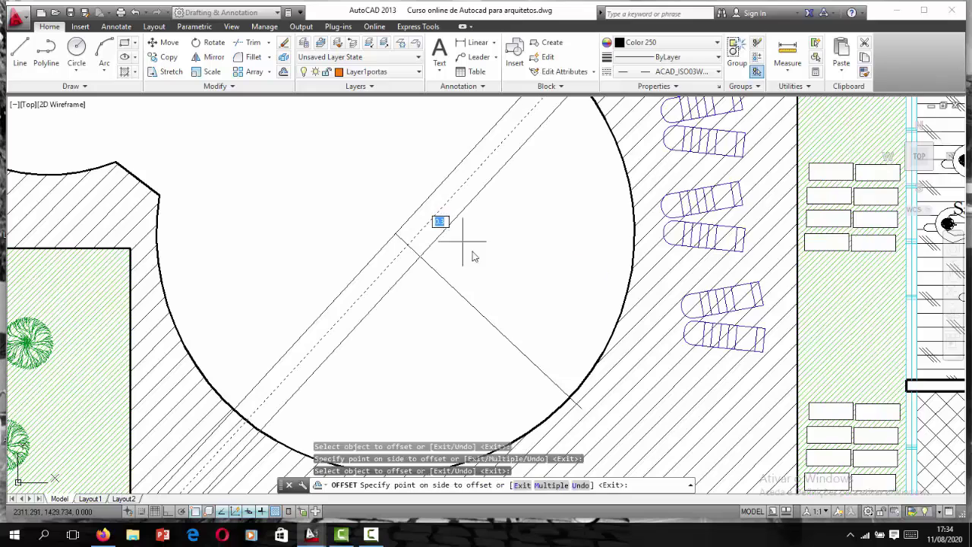
click(468, 237)
click(447, 231)
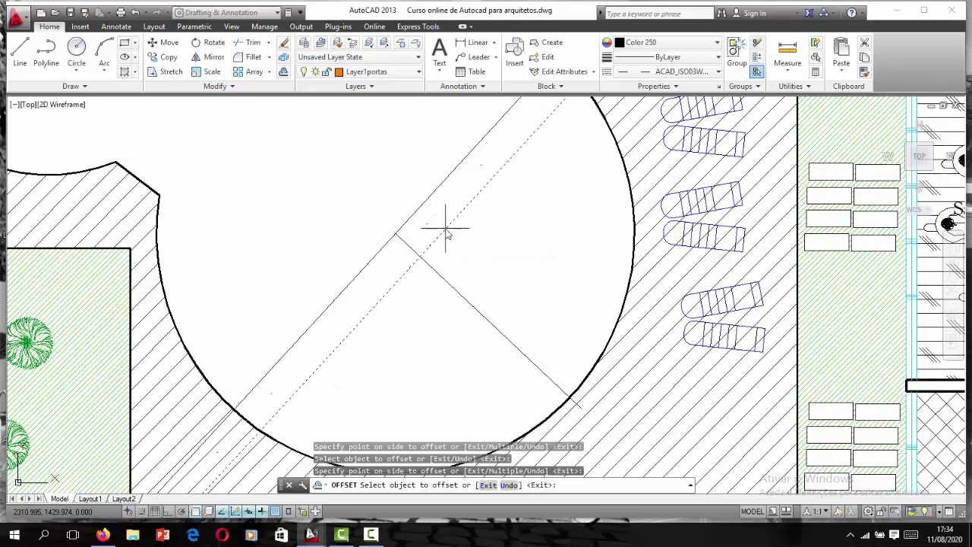
click(481, 271)
click(460, 241)
click(509, 293)
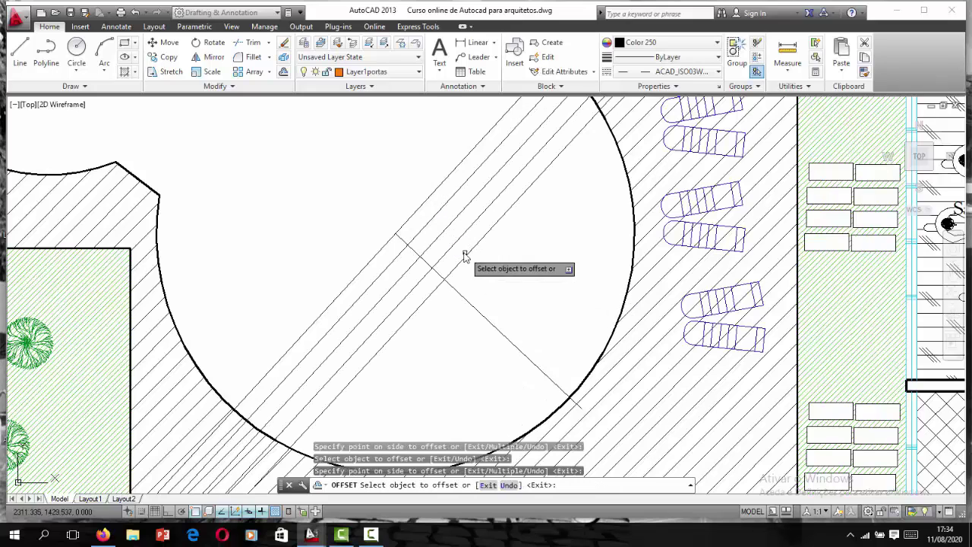
Step: Keep offsetting the newest diagonal by 0.3 until the parallel lines reach the pool's edge
click(466, 258)
click(529, 323)
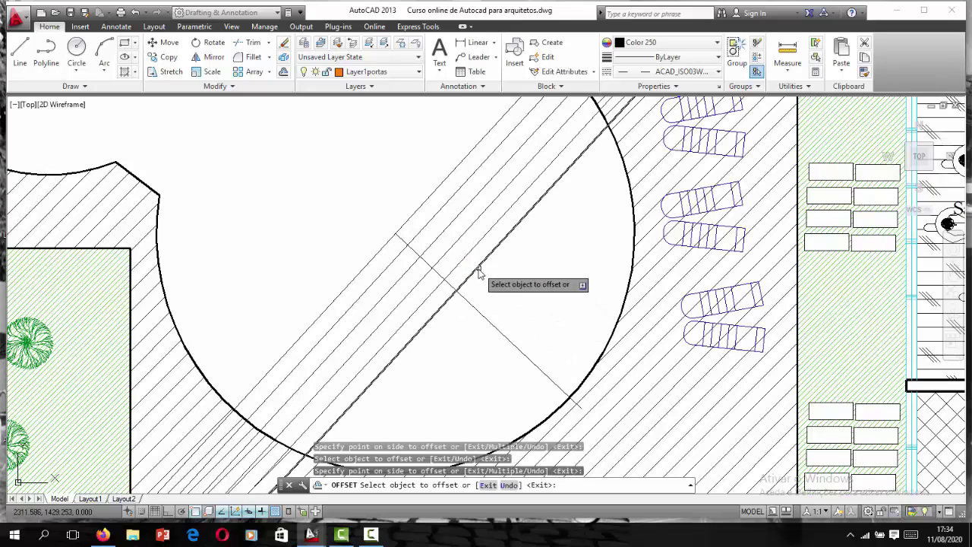
click(480, 272)
click(487, 284)
click(487, 285)
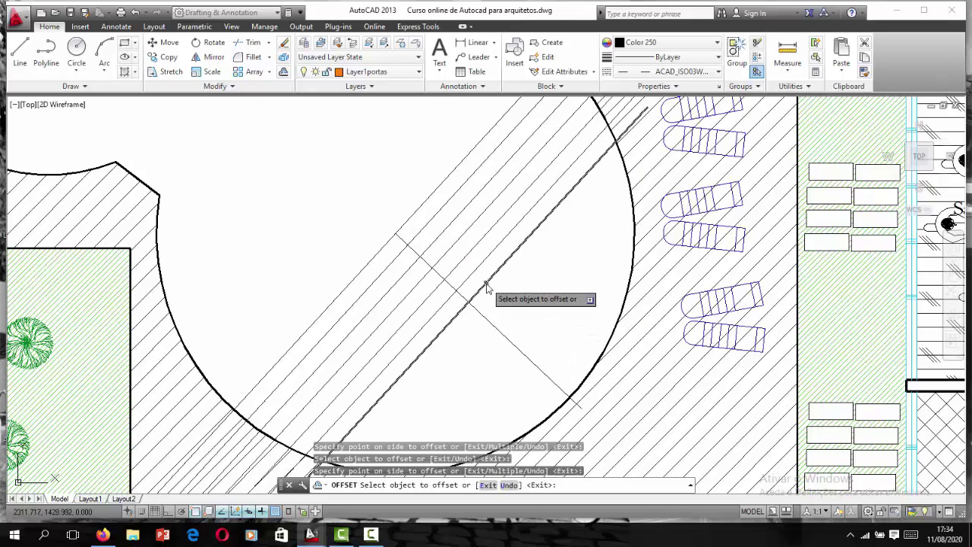
click(495, 300)
click(495, 300)
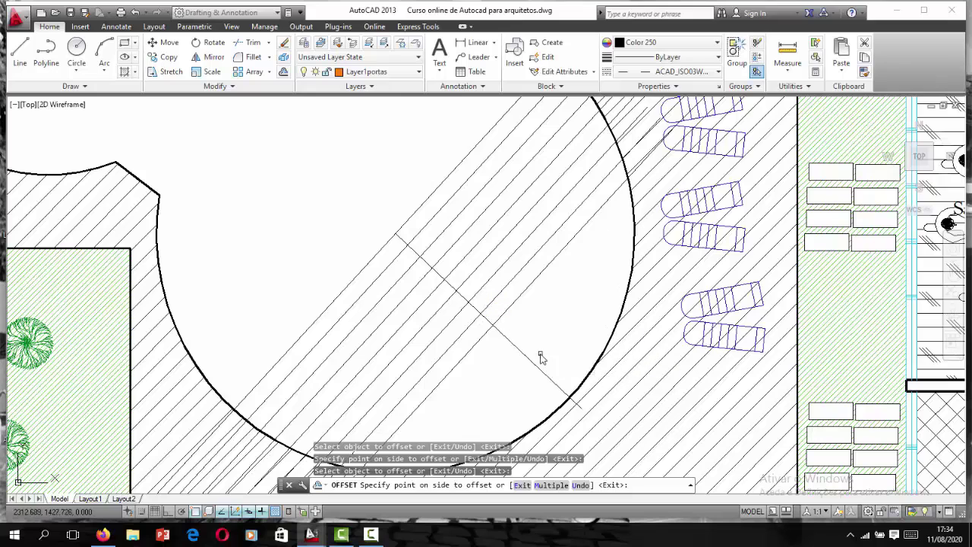
click(538, 352)
click(504, 319)
click(540, 351)
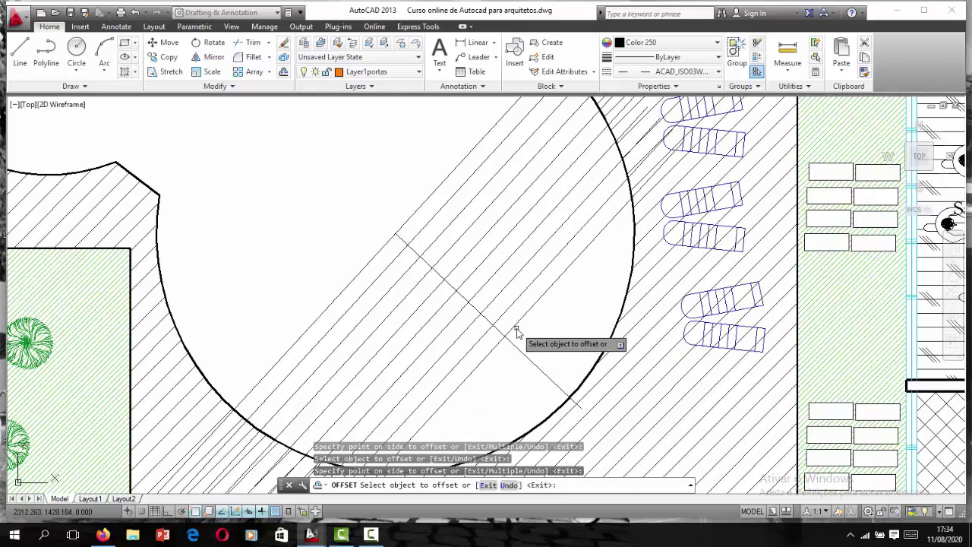
click(518, 331)
click(550, 361)
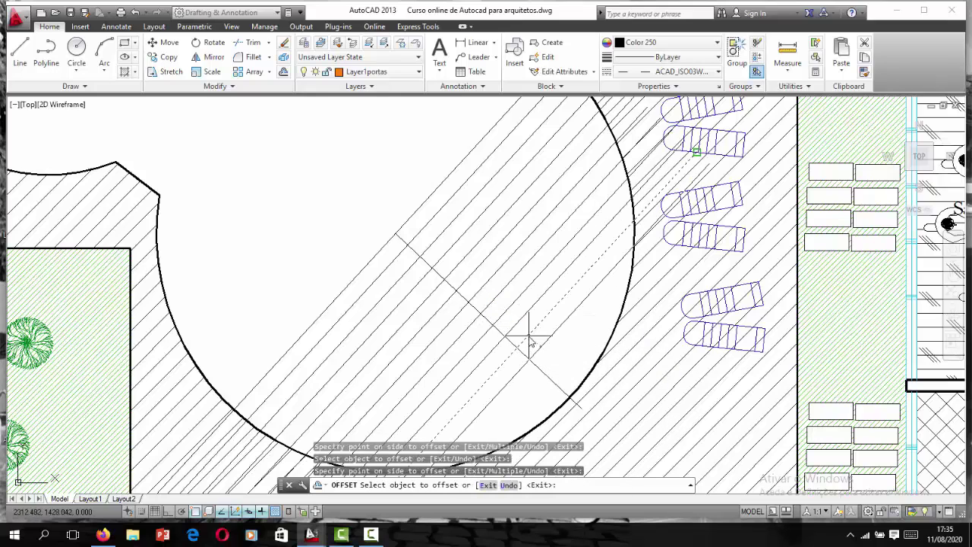
click(529, 338)
click(540, 347)
click(546, 346)
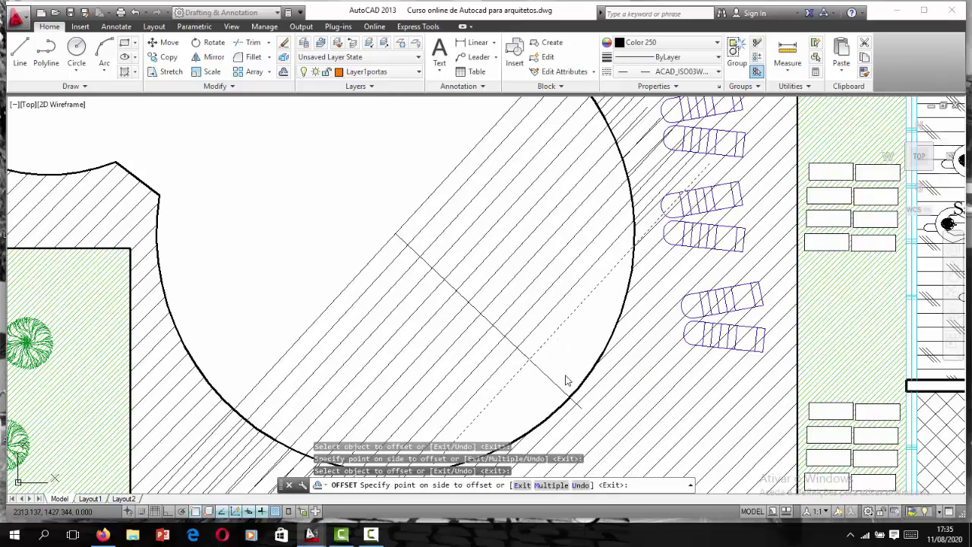
click(568, 380)
click(565, 383)
click(561, 381)
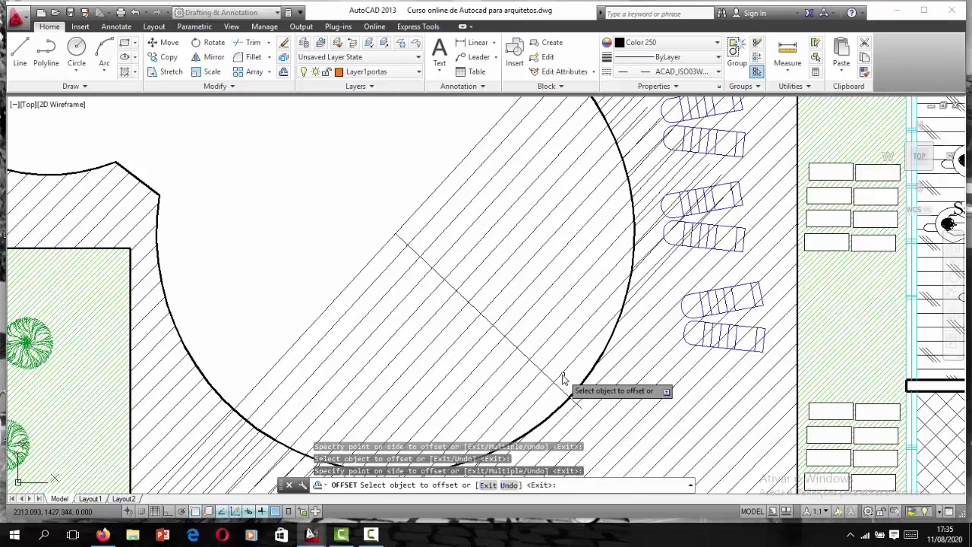
middle_drag(564, 376, 554, 358)
scroll(554, 358, up, 2)
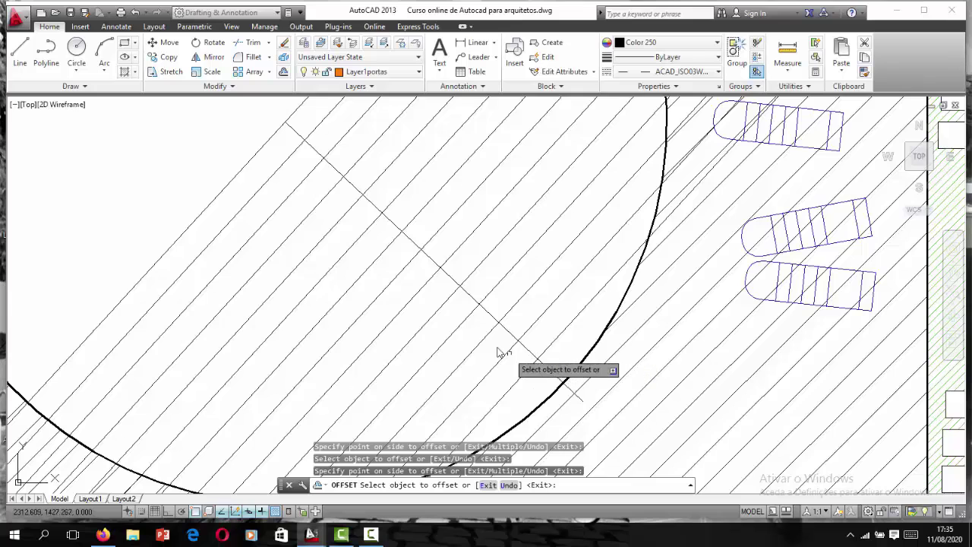
scroll(505, 342, down, 3)
scroll(524, 326, up, 3)
key(Escape)
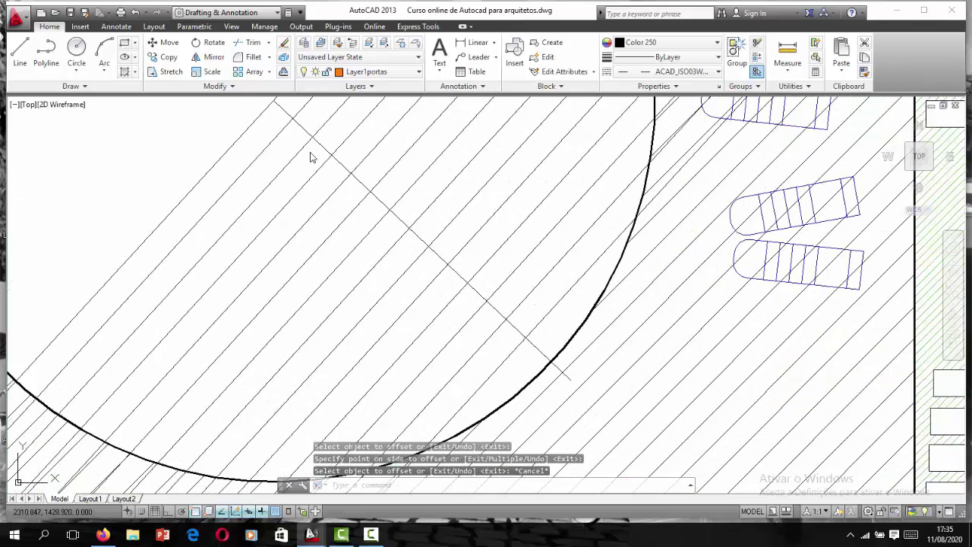
click(475, 47)
click(550, 360)
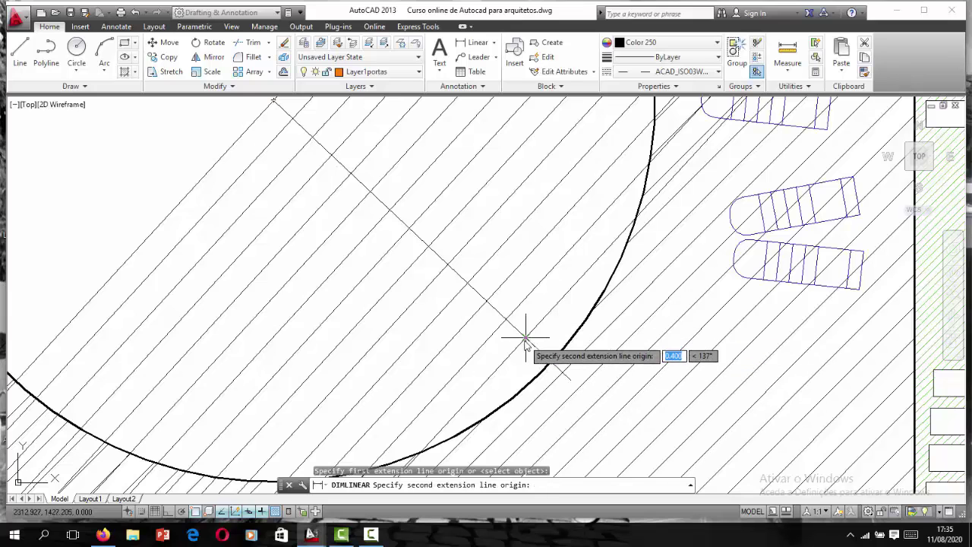
click(525, 338)
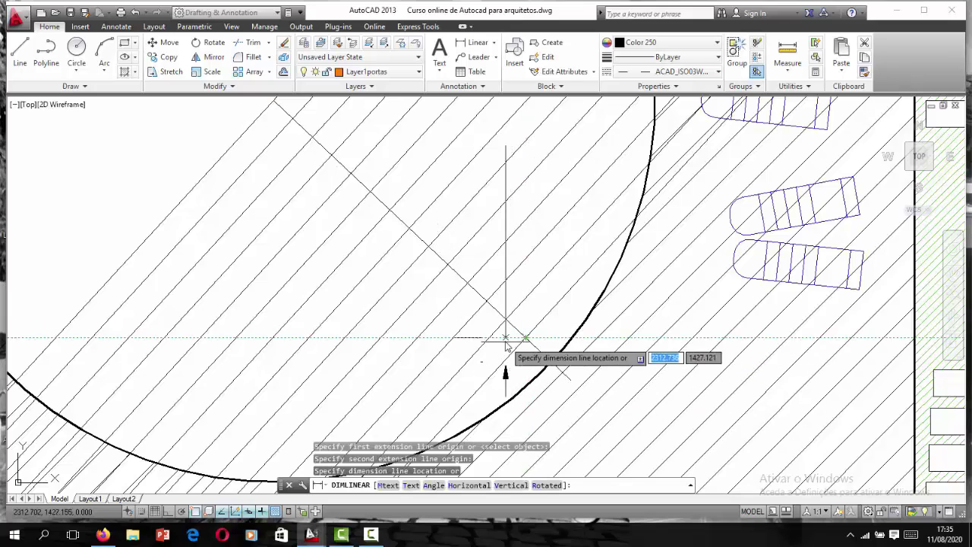
scroll(510, 347, up, 2)
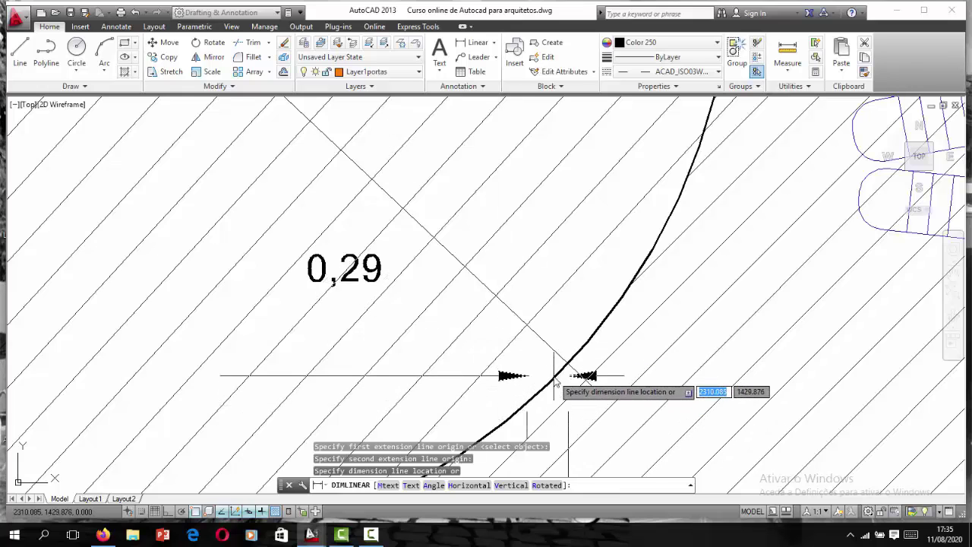
key(Escape)
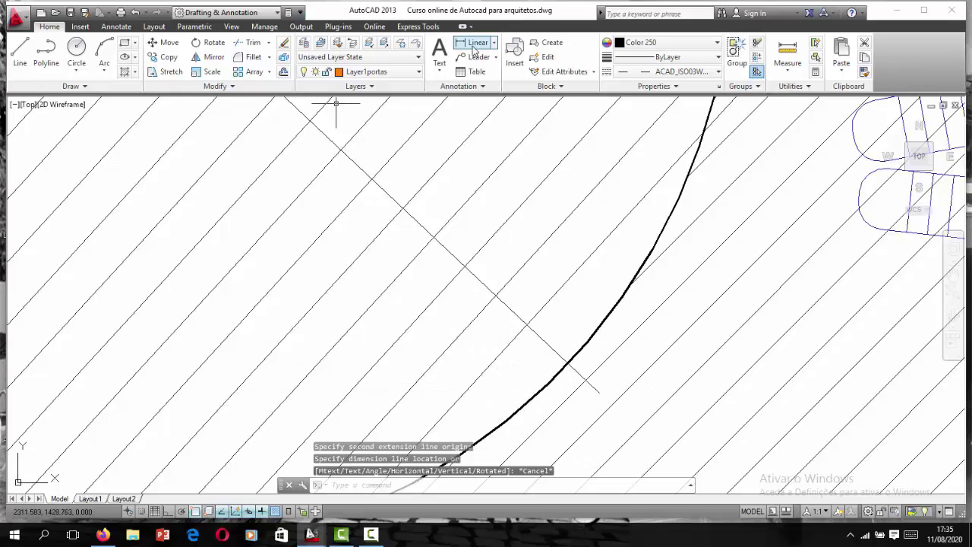
click(475, 46)
click(523, 328)
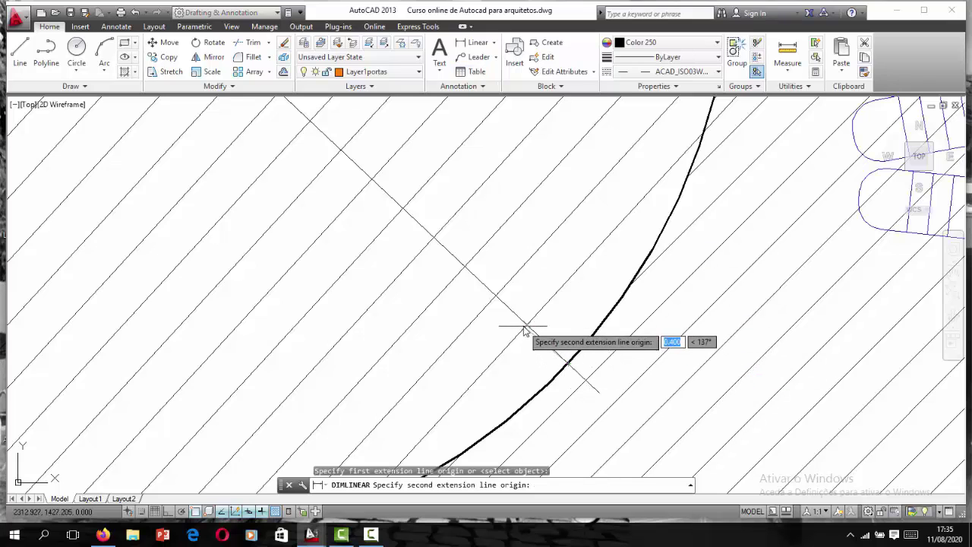
click(525, 328)
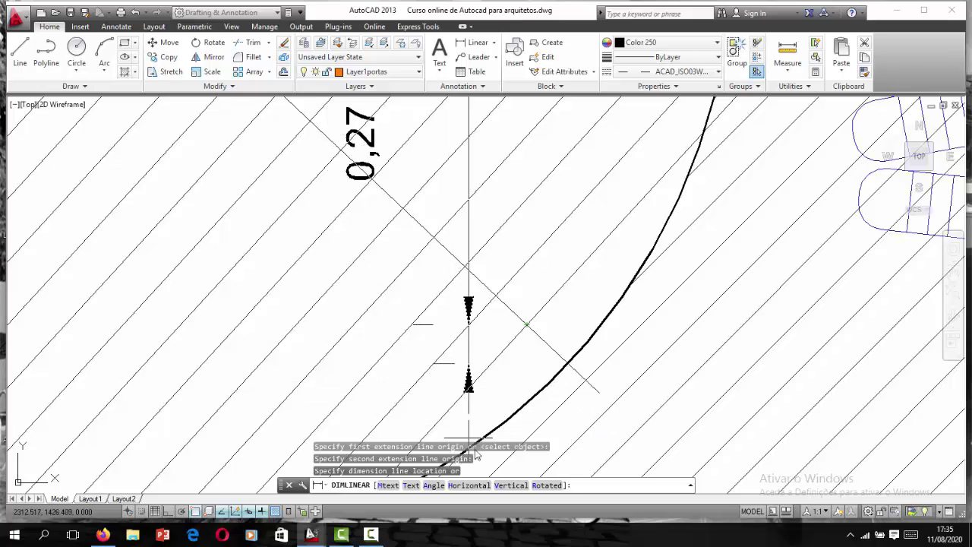
key(Escape)
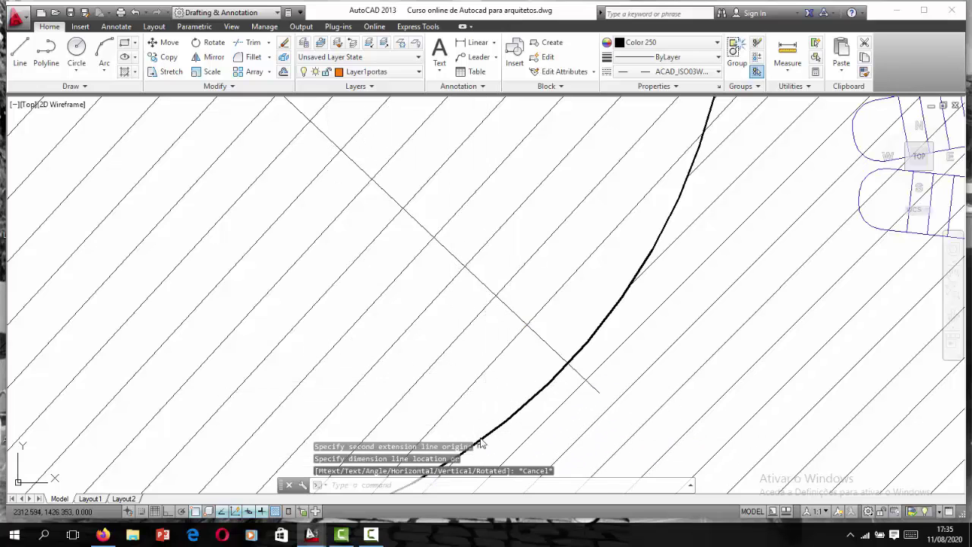
scroll(503, 387, down, 4)
scroll(614, 217, up, 4)
scroll(605, 232, down, 3)
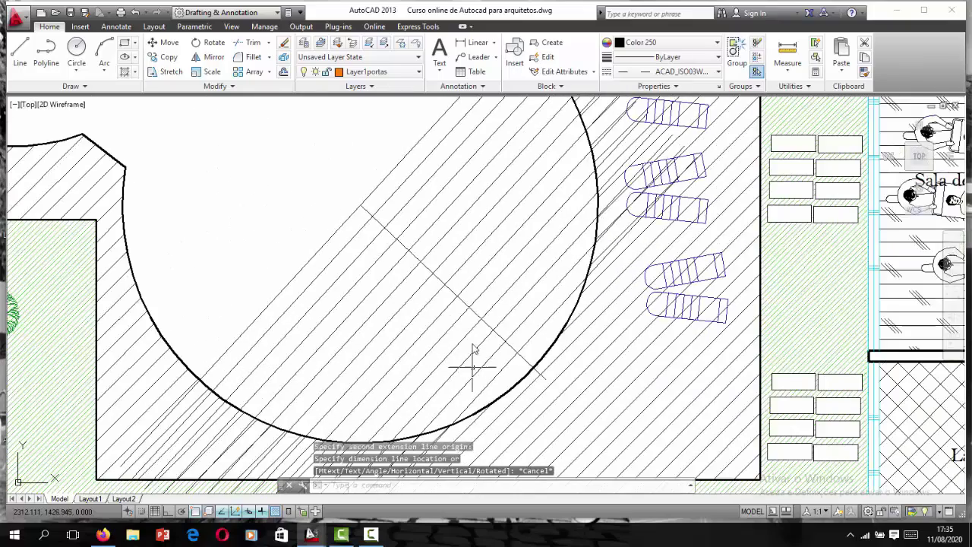
scroll(472, 349, down, 3)
scroll(481, 301, up, 3)
scroll(494, 304, up, 3)
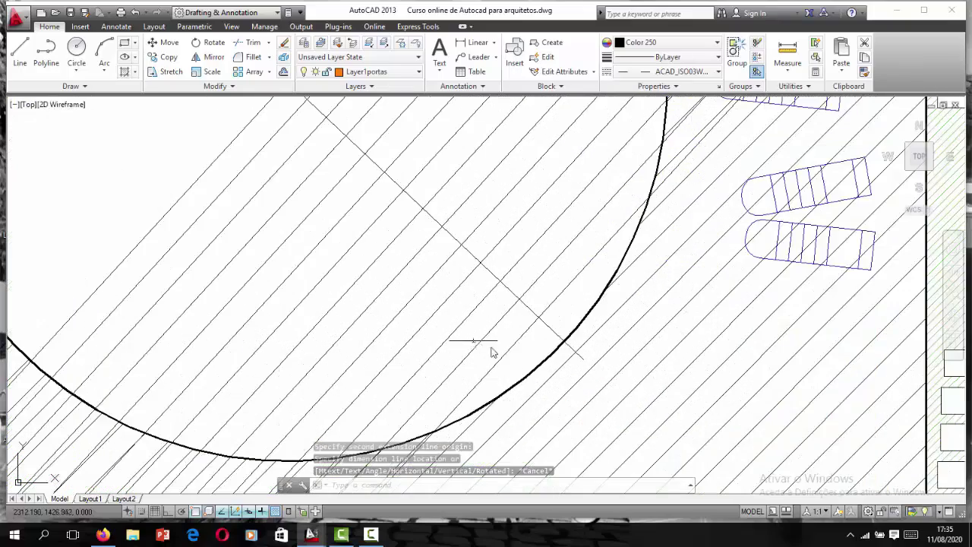
scroll(486, 330, down, 3)
scroll(527, 334, down, 3)
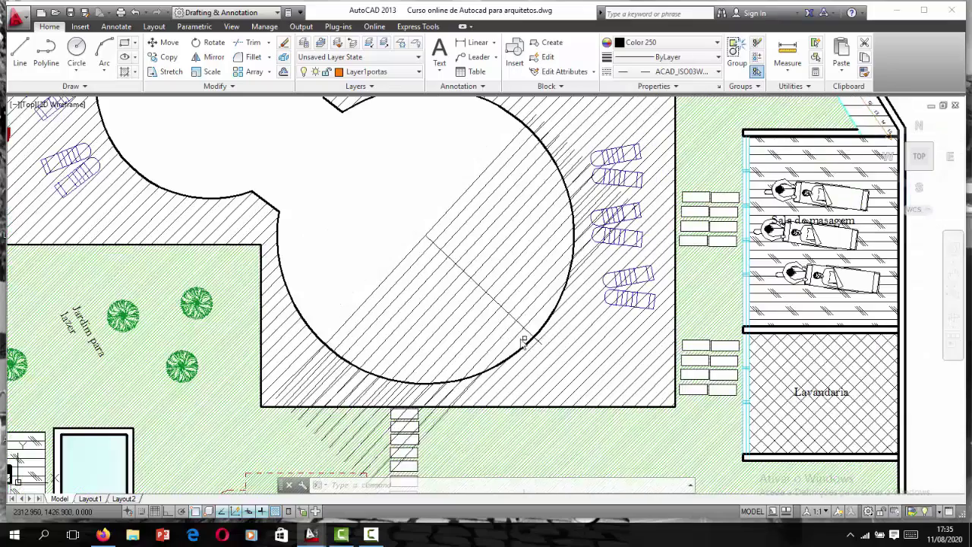
scroll(521, 337, down, 3)
scroll(508, 323, down, 2)
scroll(500, 307, up, 7)
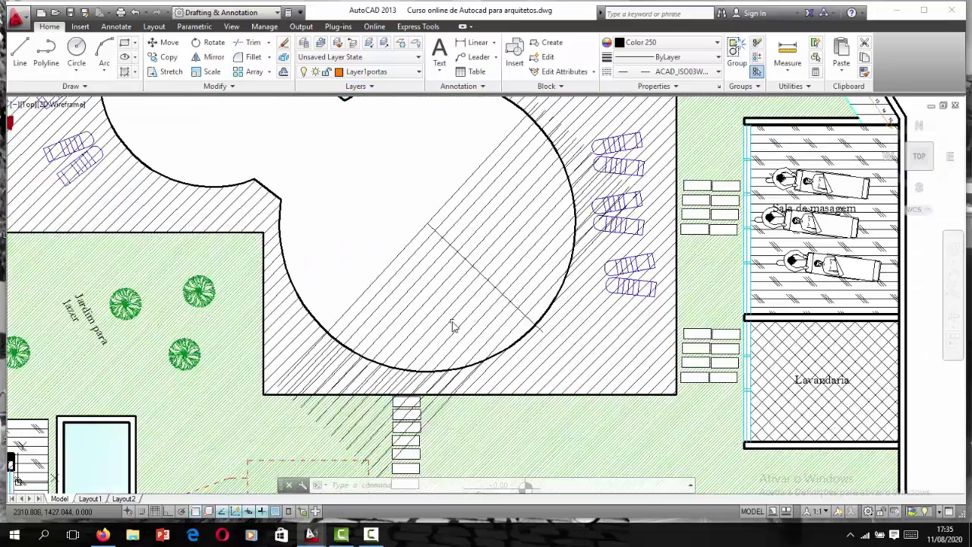
scroll(453, 325, down, 2)
click(370, 535)
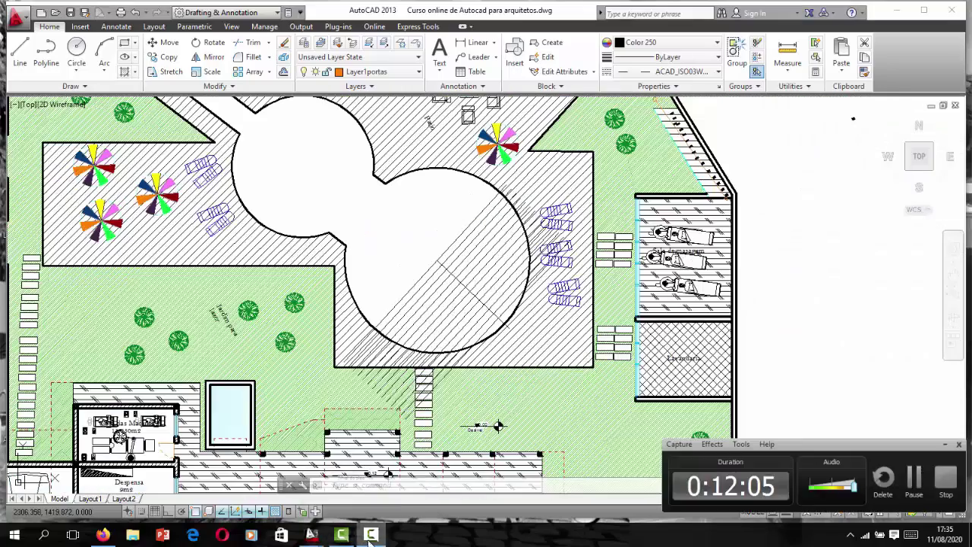